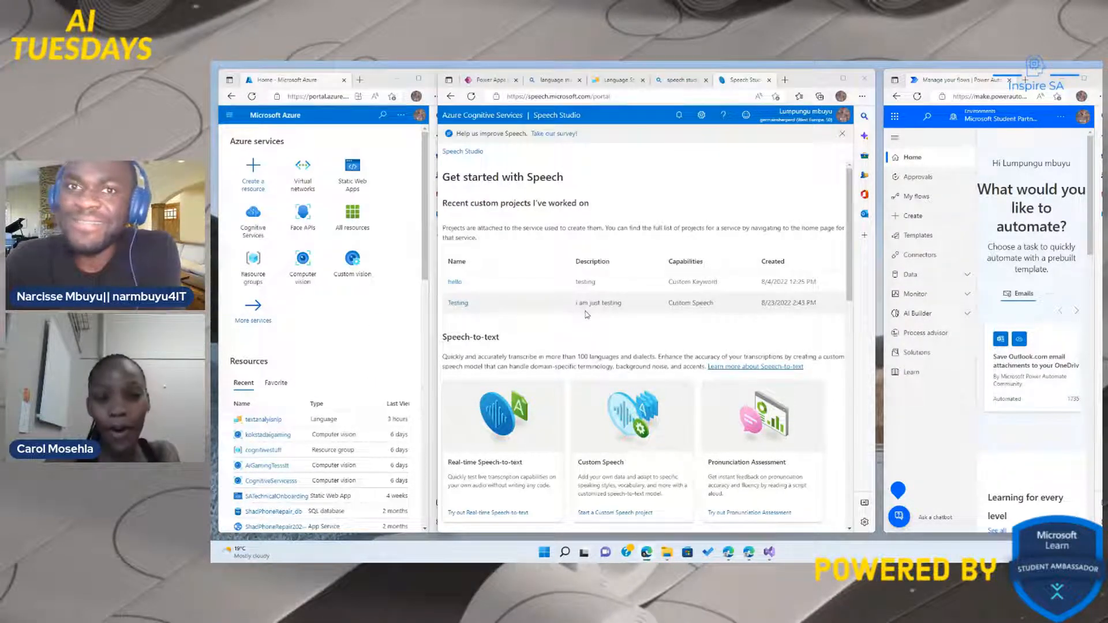
Step: Decline the Visual Studio feedback survey for now and minimize Visual Studio to get back to the browser windows
{"action": "scroll", "coordinate": [540, 309], "scroll_direction": "down", "scroll_amount": 1}
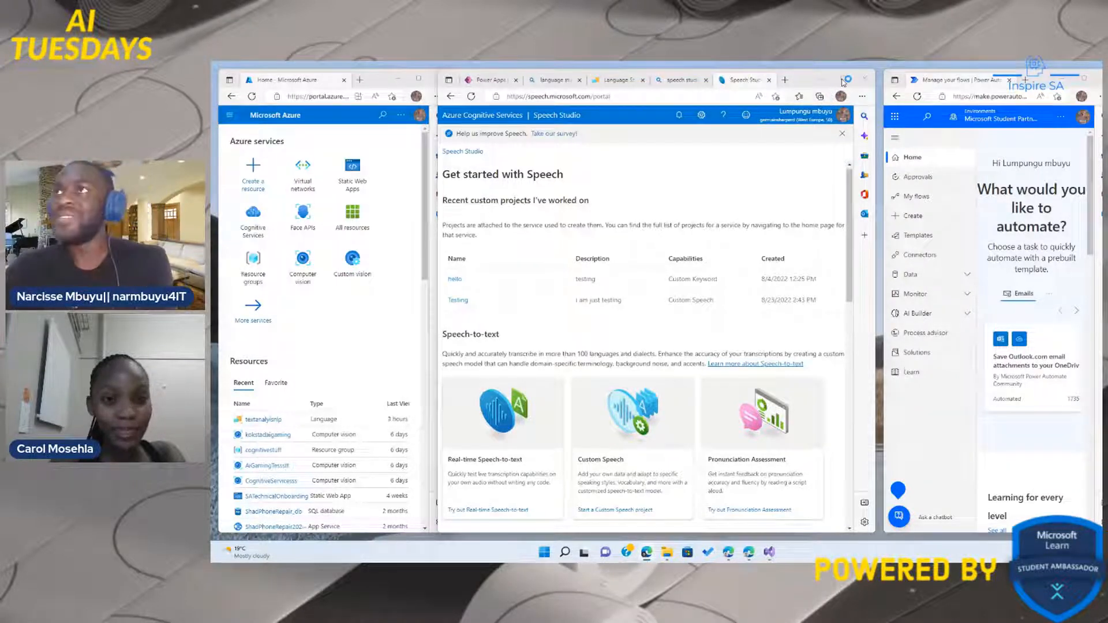
{"action": "key", "text": "alt+Tab"}
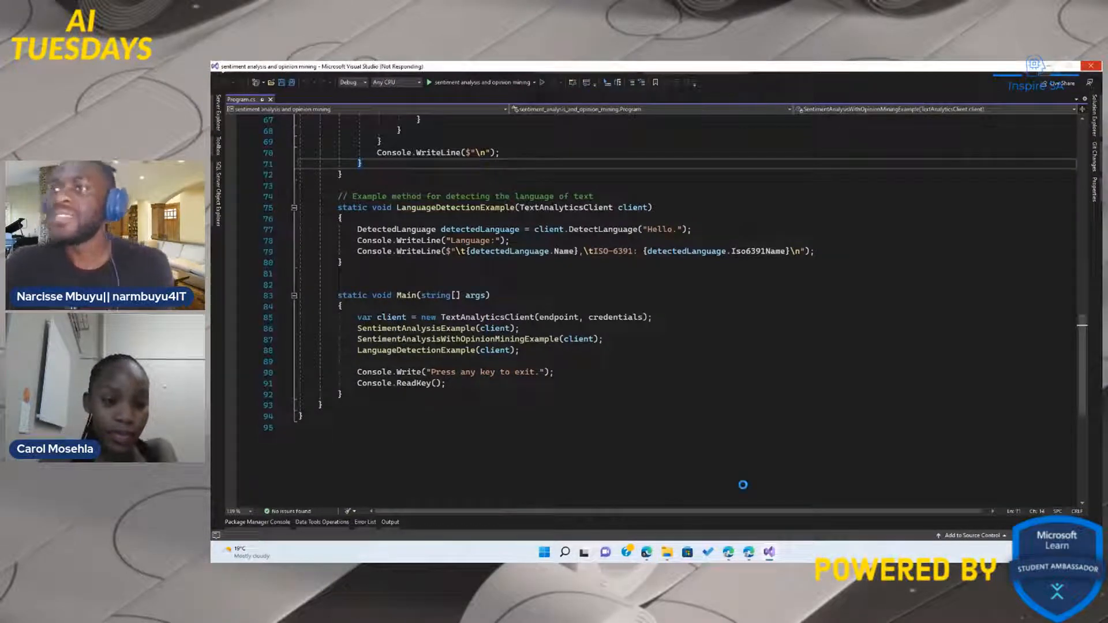
{"action": "mouse_move", "coordinate": [749, 552]}
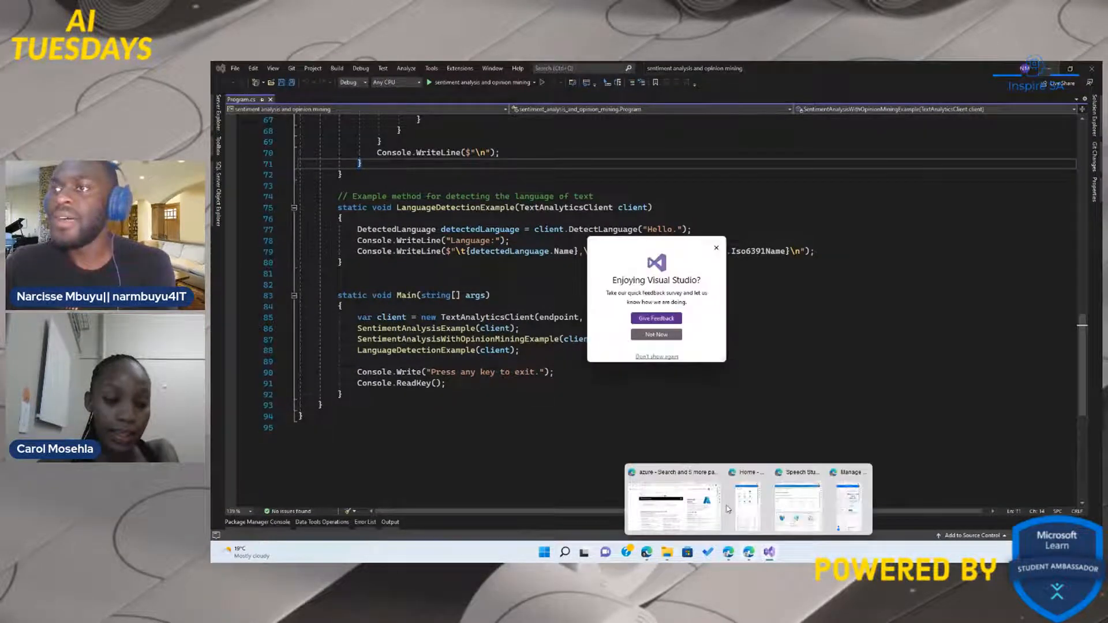
{"action": "mouse_move", "coordinate": [747, 505]}
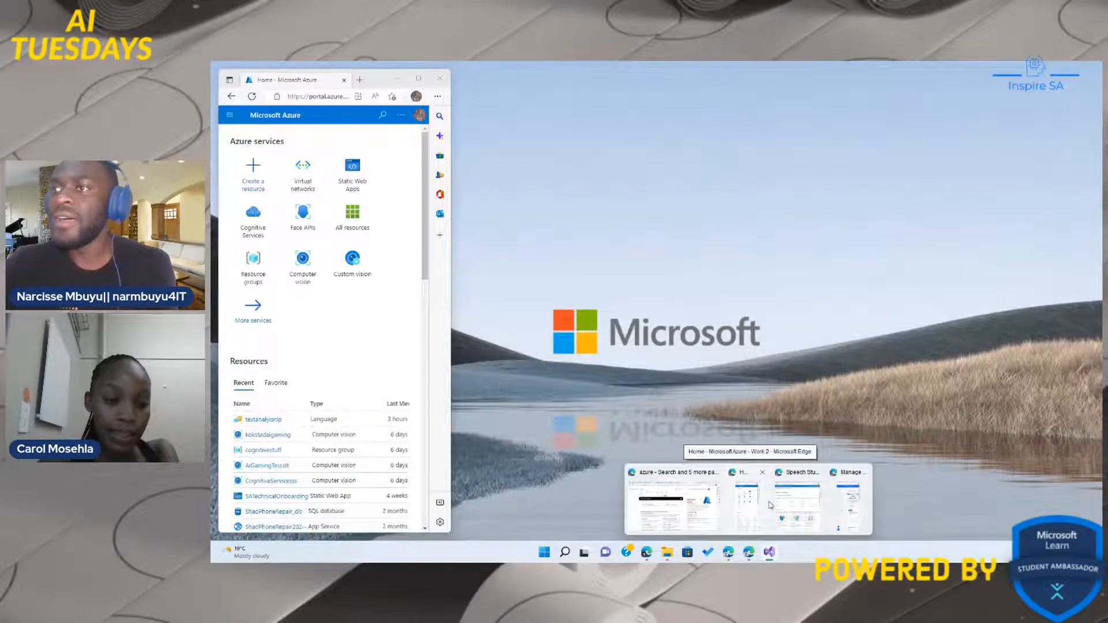
{"action": "left_click", "coordinate": [772, 506]}
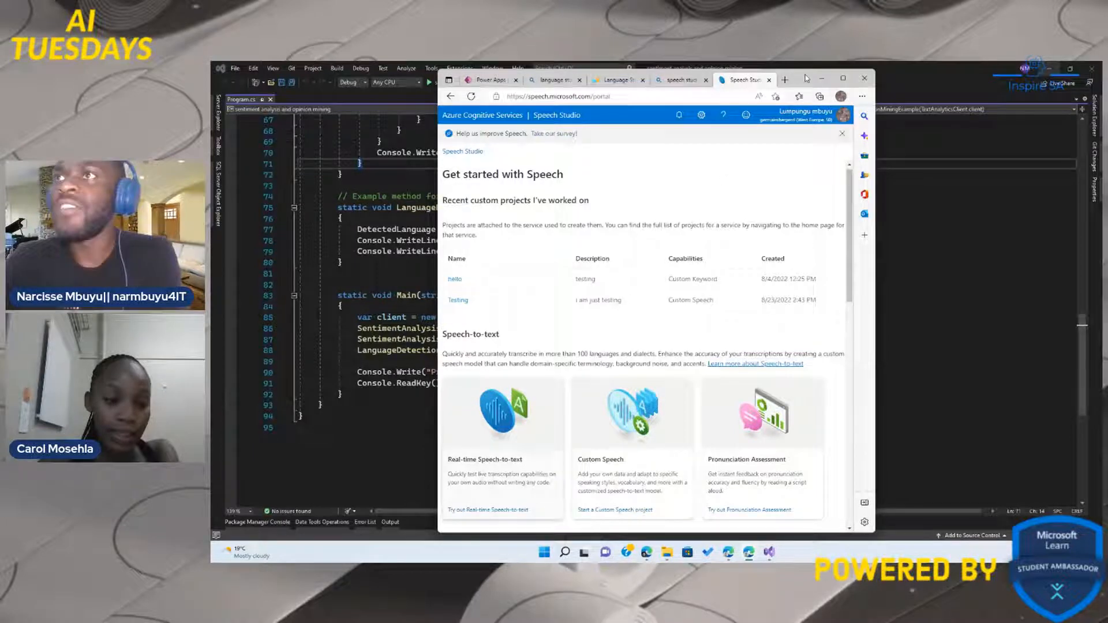
{"action": "left_click", "coordinate": [1043, 66]}
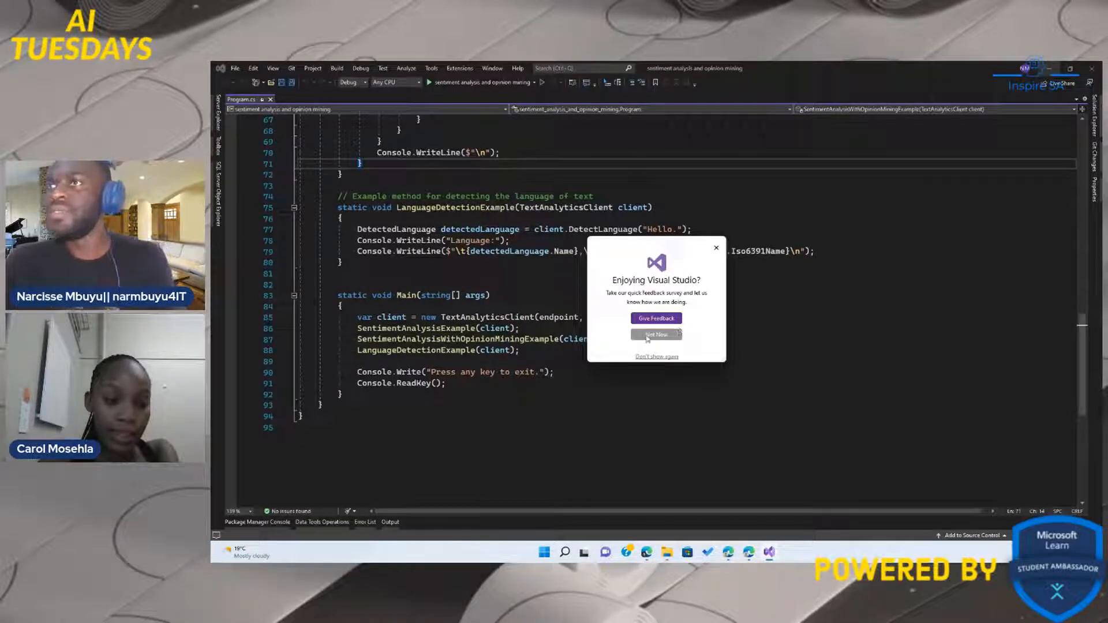
{"action": "left_click", "coordinate": [648, 338]}
{"action": "left_click", "coordinate": [1049, 68]}
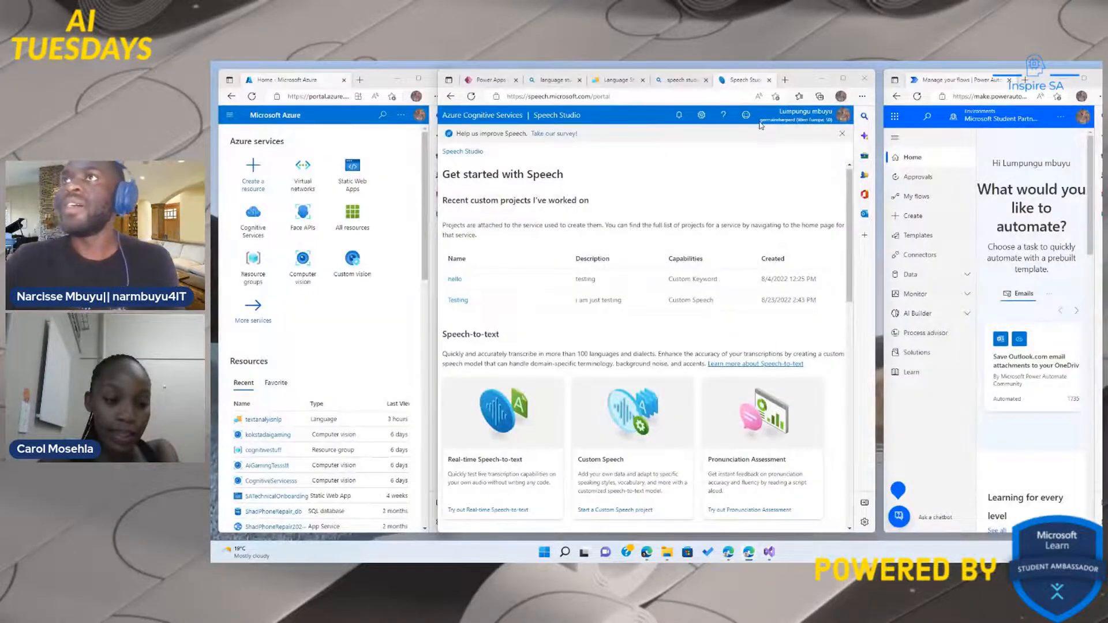
Step: Maximize the Speech Studio browser window and look over its speech-to-text and text-to-speech features
{"action": "left_click", "coordinate": [813, 291]}
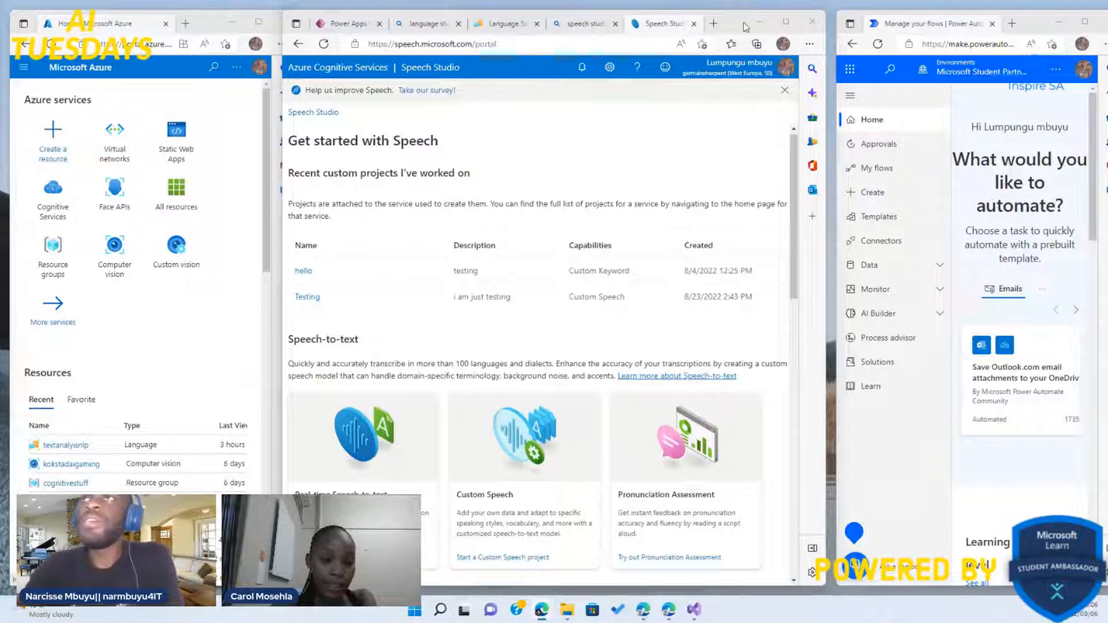
{"action": "left_click", "coordinate": [789, 22]}
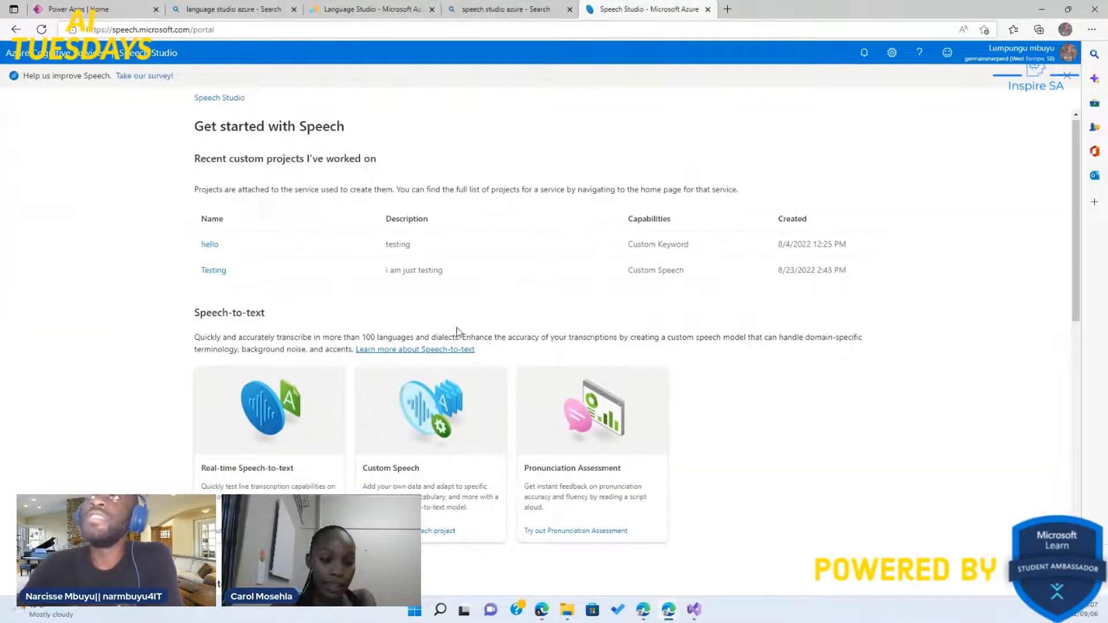
{"action": "scroll", "coordinate": [456, 329], "scroll_direction": "down", "scroll_amount": 3}
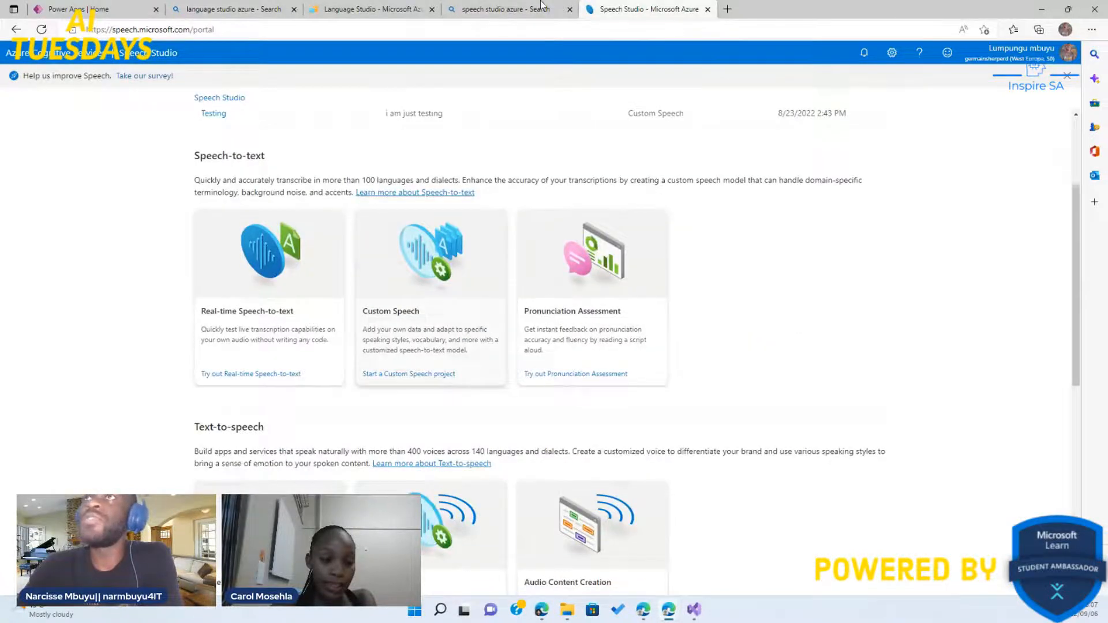
Step: Switch to the Language Studio page and close the "language studio azure" and "speech studio azure" search pages
{"action": "left_click", "coordinate": [365, 10]}
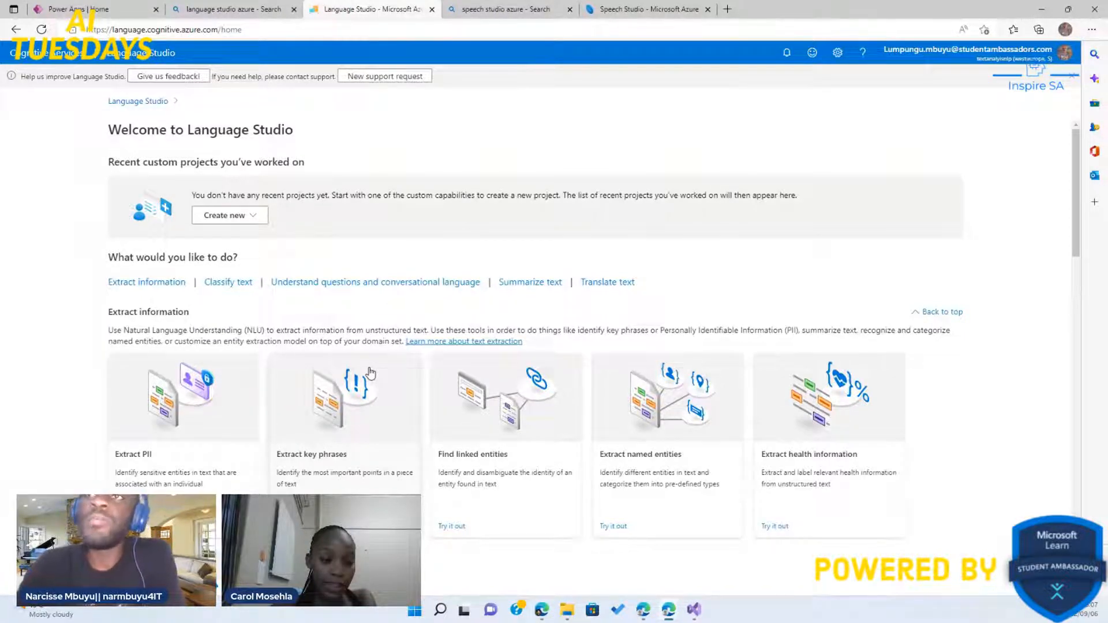
{"action": "left_click", "coordinate": [294, 10]}
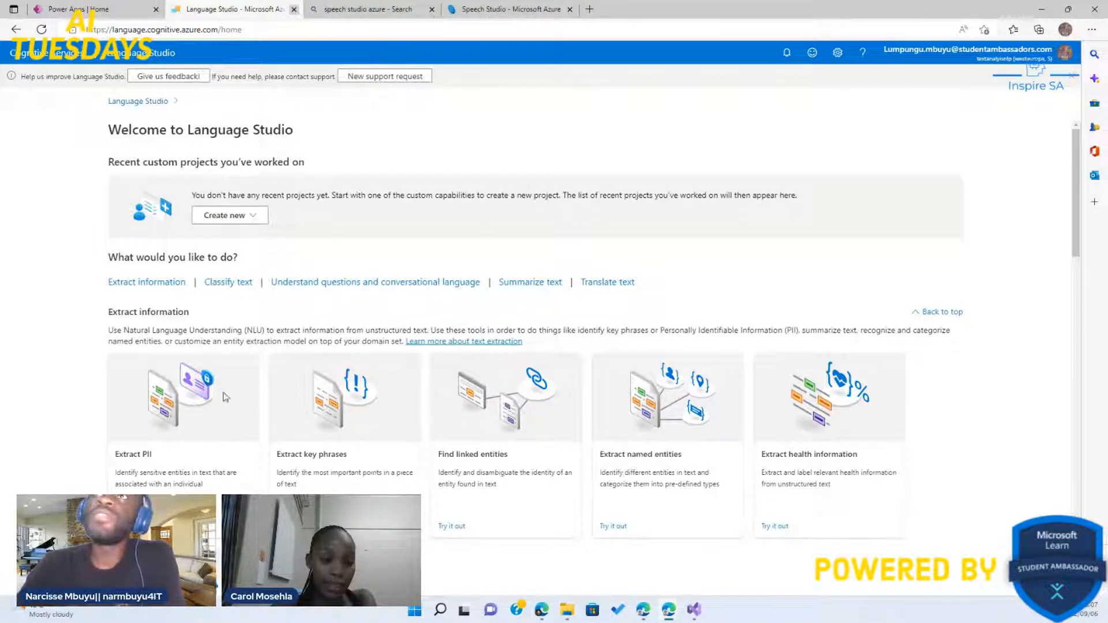
{"action": "left_click", "coordinate": [432, 10]}
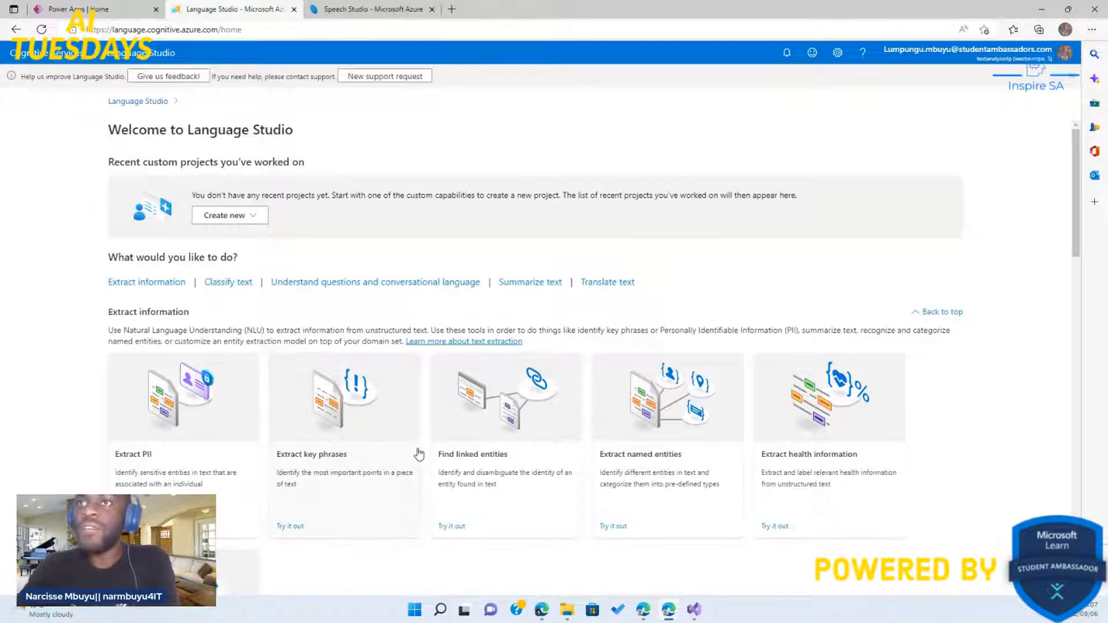
Step: Open the Analyze sentiment and opinions tryout from the Classify text section of Language Studio
{"action": "scroll", "coordinate": [419, 454], "scroll_direction": "down", "scroll_amount": 2}
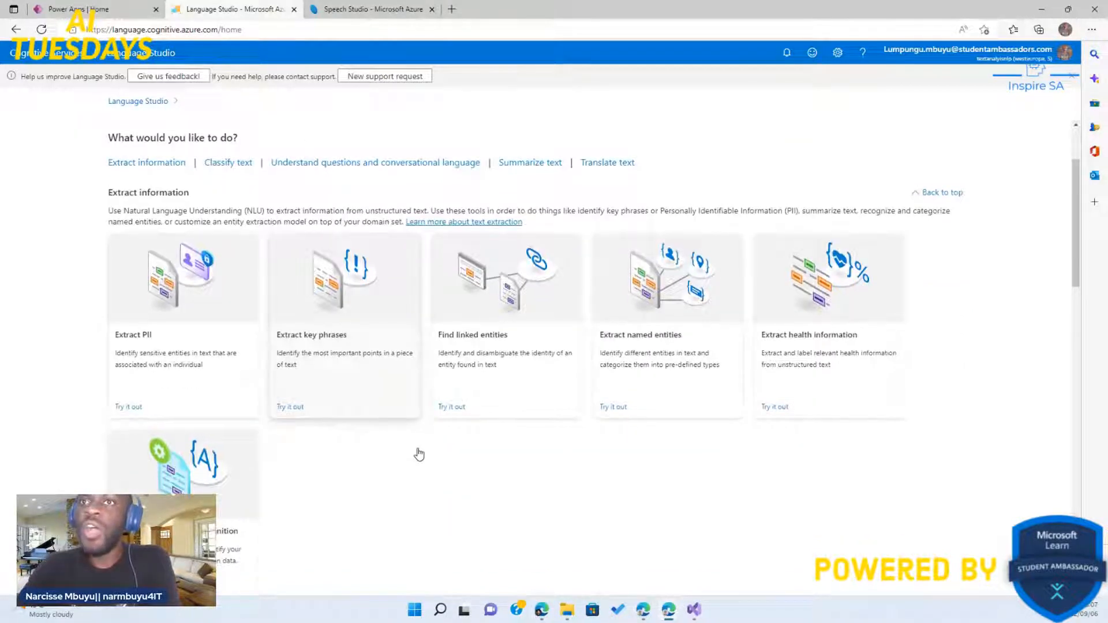
{"action": "scroll", "coordinate": [419, 454], "scroll_direction": "down", "scroll_amount": 1}
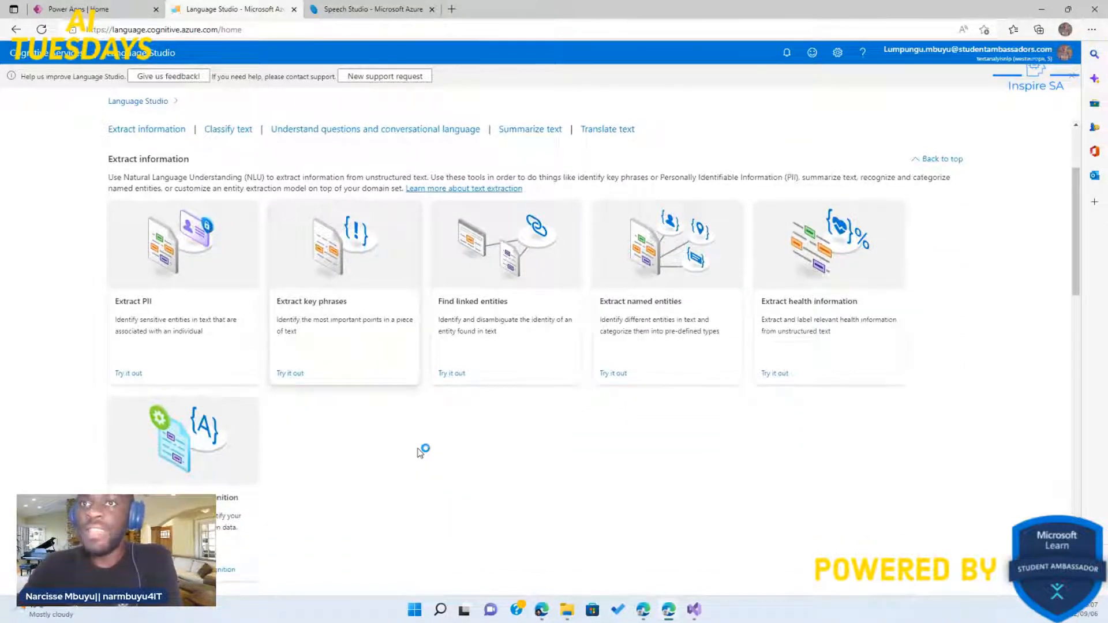
{"action": "scroll", "coordinate": [419, 451], "scroll_direction": "down", "scroll_amount": 3}
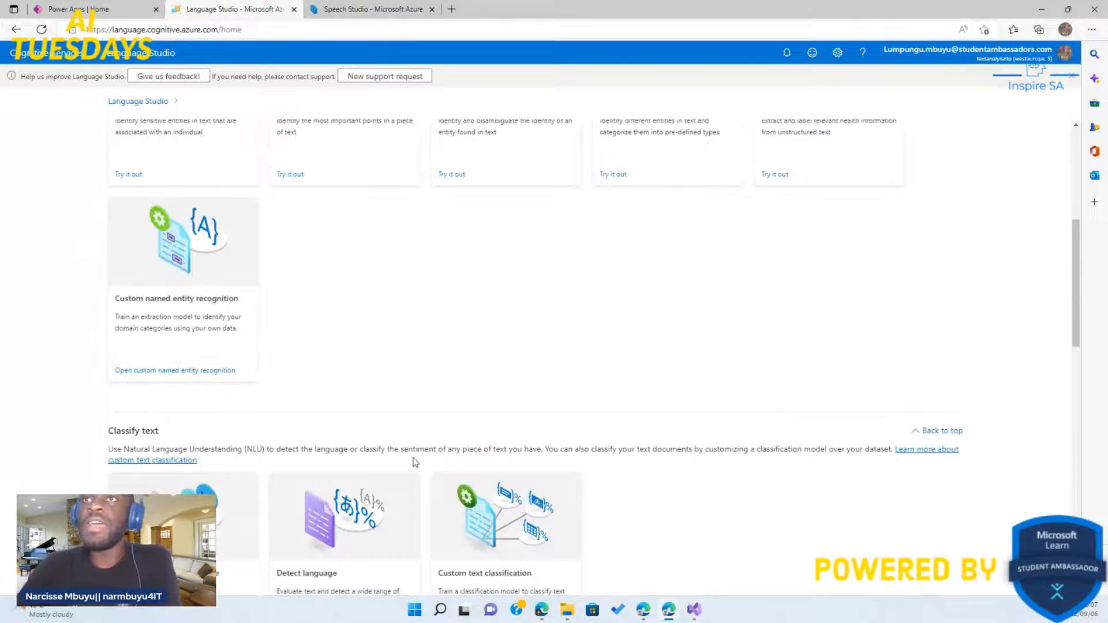
{"action": "scroll", "coordinate": [400, 525], "scroll_direction": "down", "scroll_amount": 1}
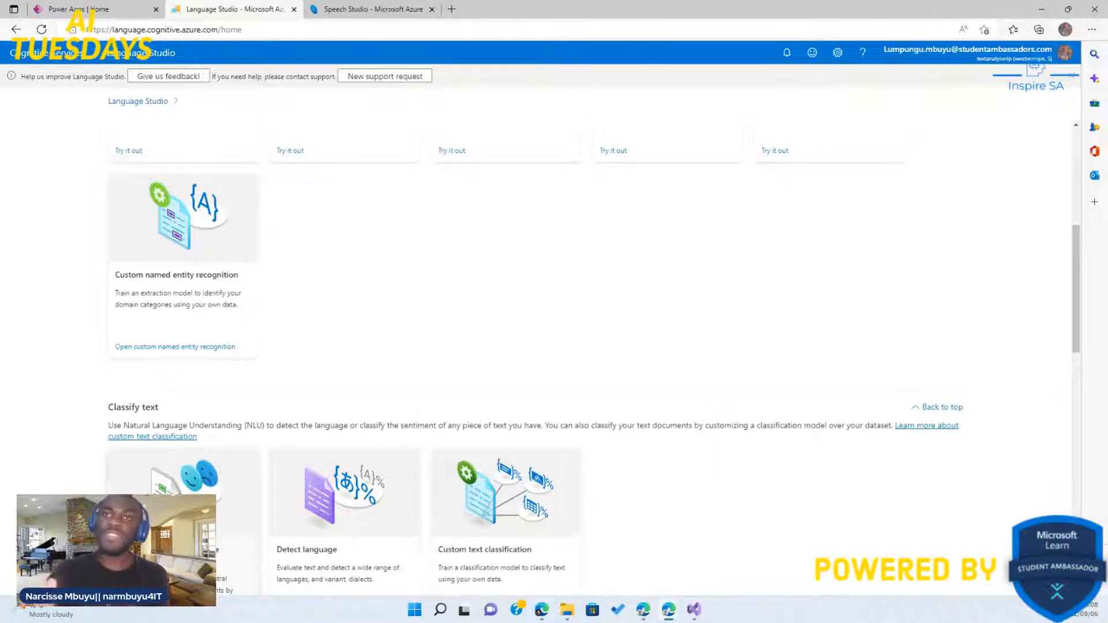
{"action": "left_click", "coordinate": [183, 521]}
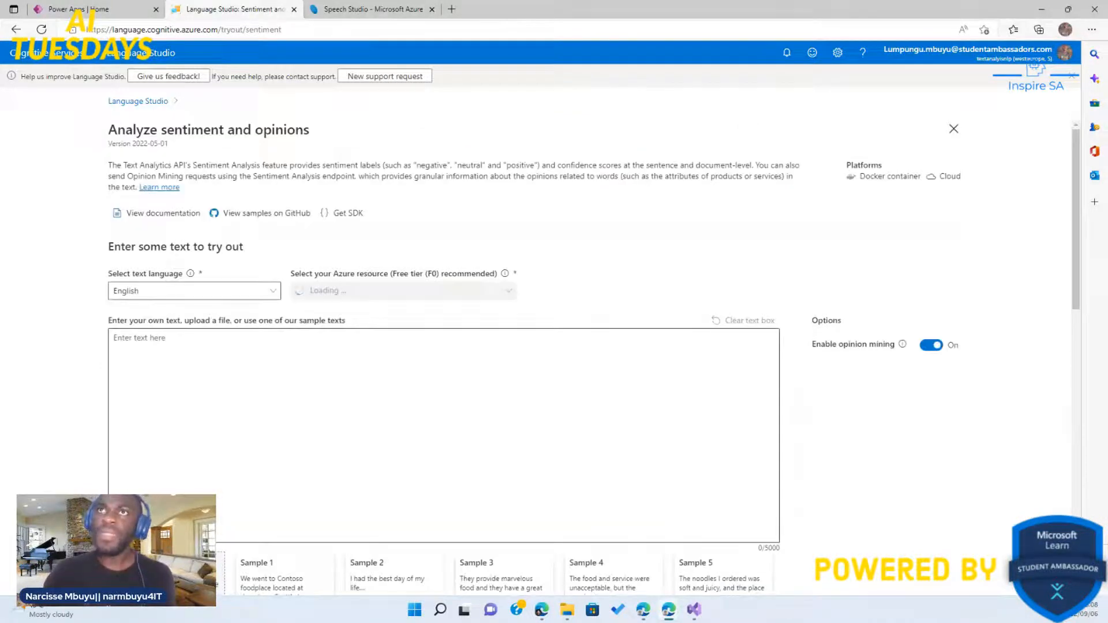
Step: Enter "i am super excited" as the text to analyze for sentiment, enlarging the page for readability
{"action": "left_click", "coordinate": [192, 410]}
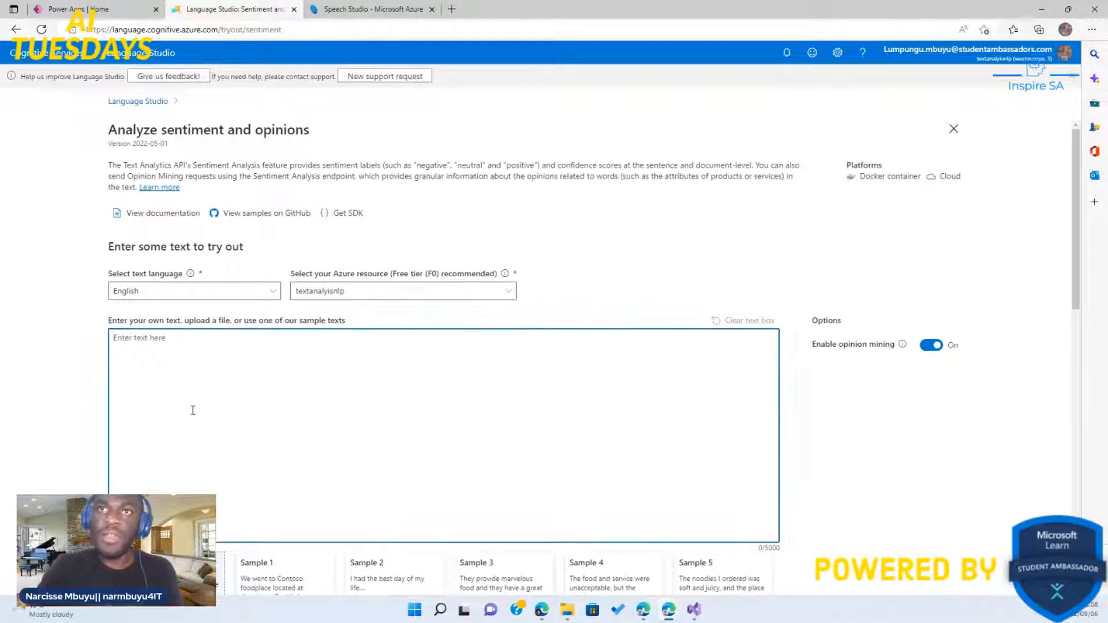
{"action": "type", "text": "I"}
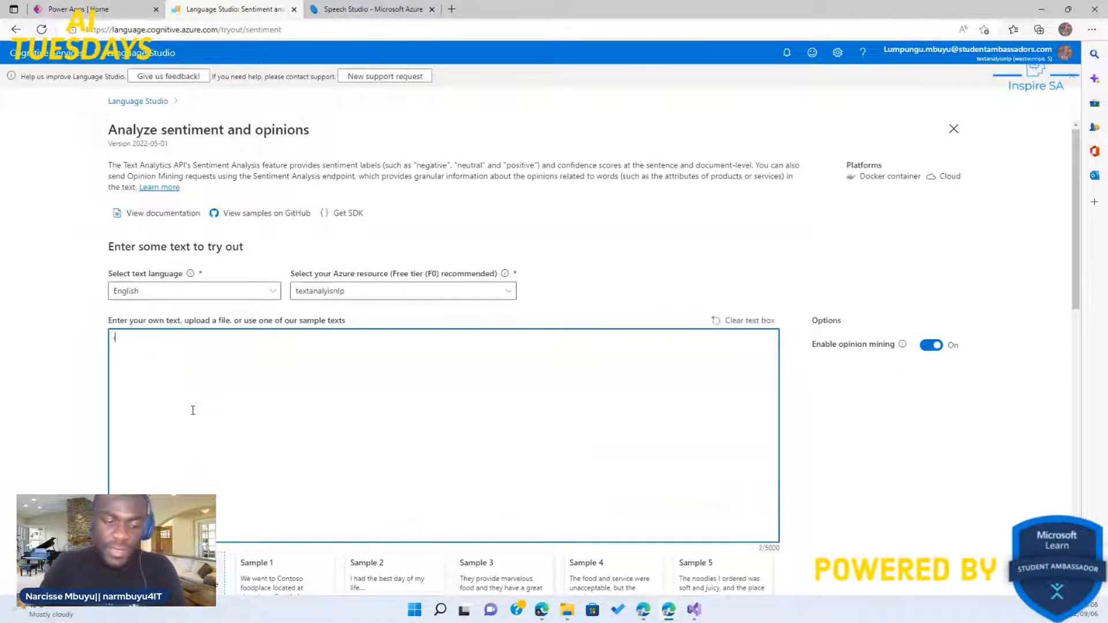
{"action": "type", "text": " am sup"}
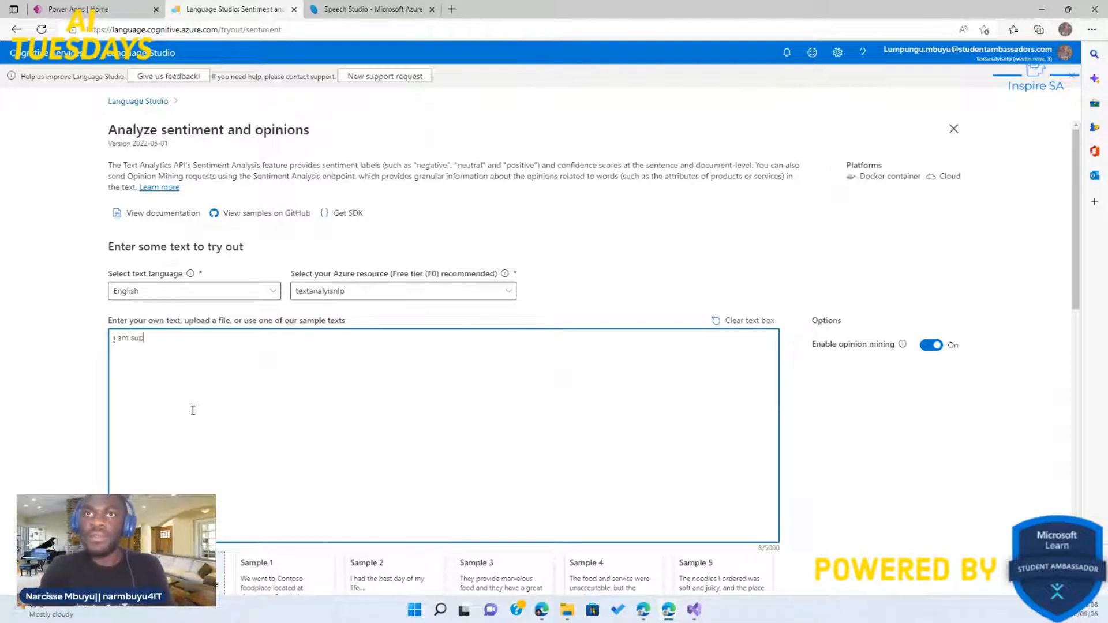
{"action": "scroll", "coordinate": [193, 411], "scroll_direction": "up", "scroll_amount": 4}
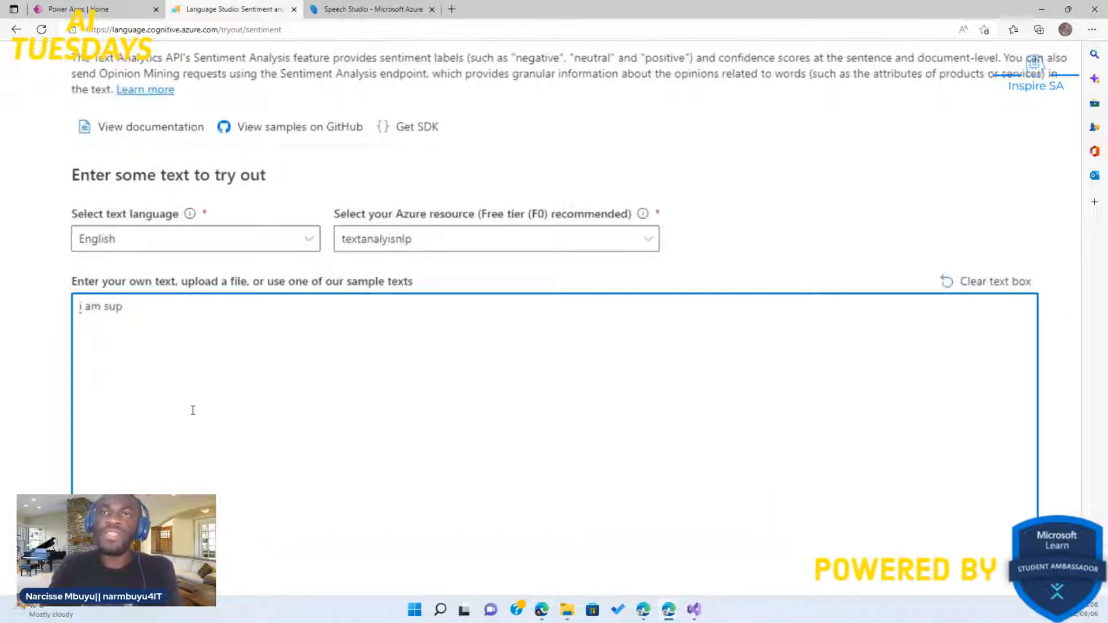
{"action": "scroll", "coordinate": [193, 410], "scroll_direction": "up", "scroll_amount": 2}
{"action": "type", "text": "er excited"}
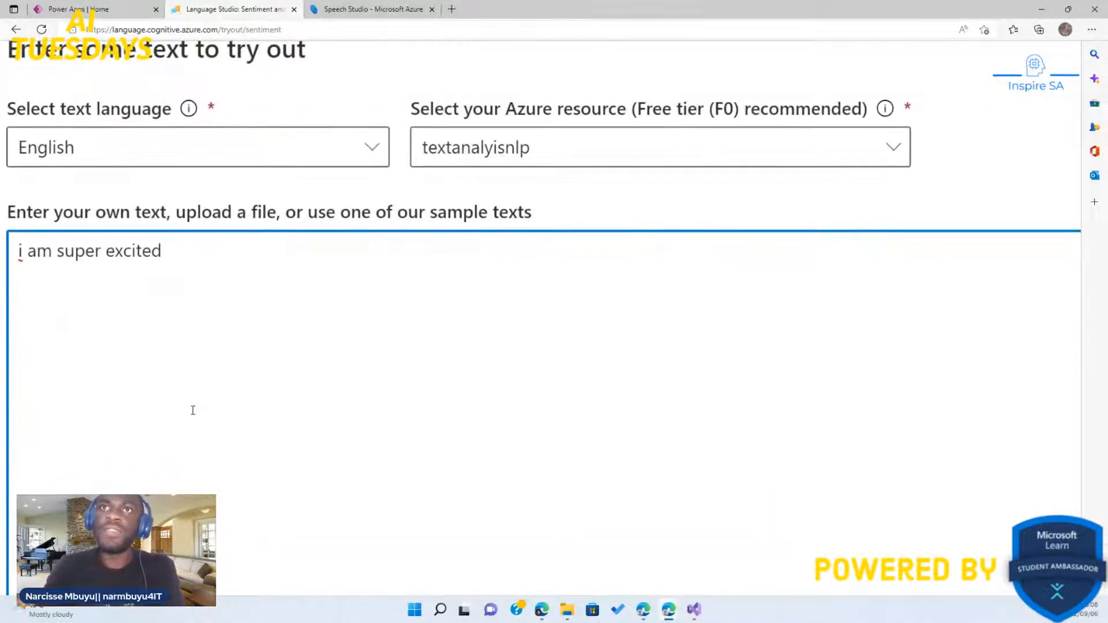
Step: Acknowledge that the demo may incur costs to the Azure resource and run the sentiment analysis
{"action": "scroll", "coordinate": [193, 410], "scroll_direction": "down", "scroll_amount": 1}
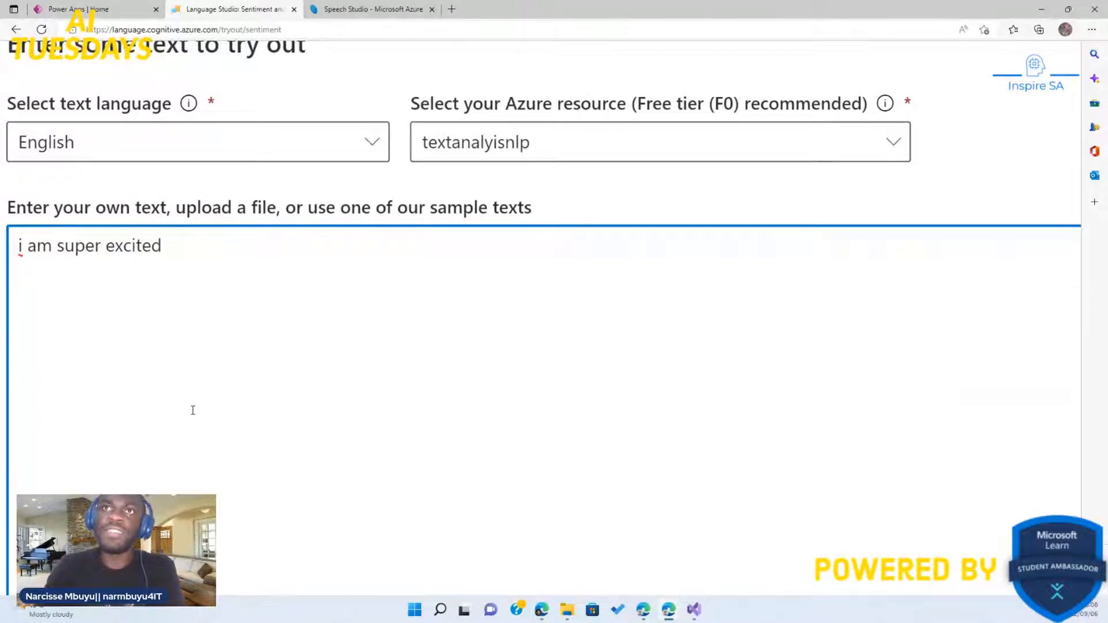
{"action": "scroll", "coordinate": [192, 410], "scroll_direction": "down", "scroll_amount": 3}
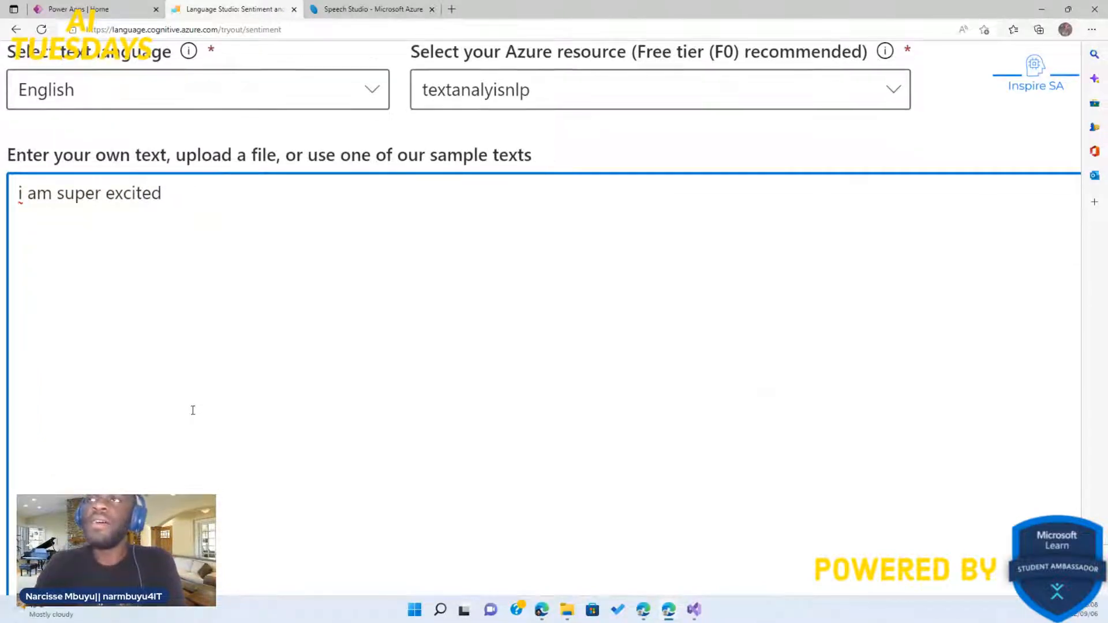
{"action": "scroll", "coordinate": [193, 410], "scroll_direction": "down", "scroll_amount": 1}
{"action": "scroll", "coordinate": [193, 410], "scroll_direction": "down", "scroll_amount": 4}
{"action": "scroll", "coordinate": [280, 479], "scroll_direction": "down", "scroll_amount": 2}
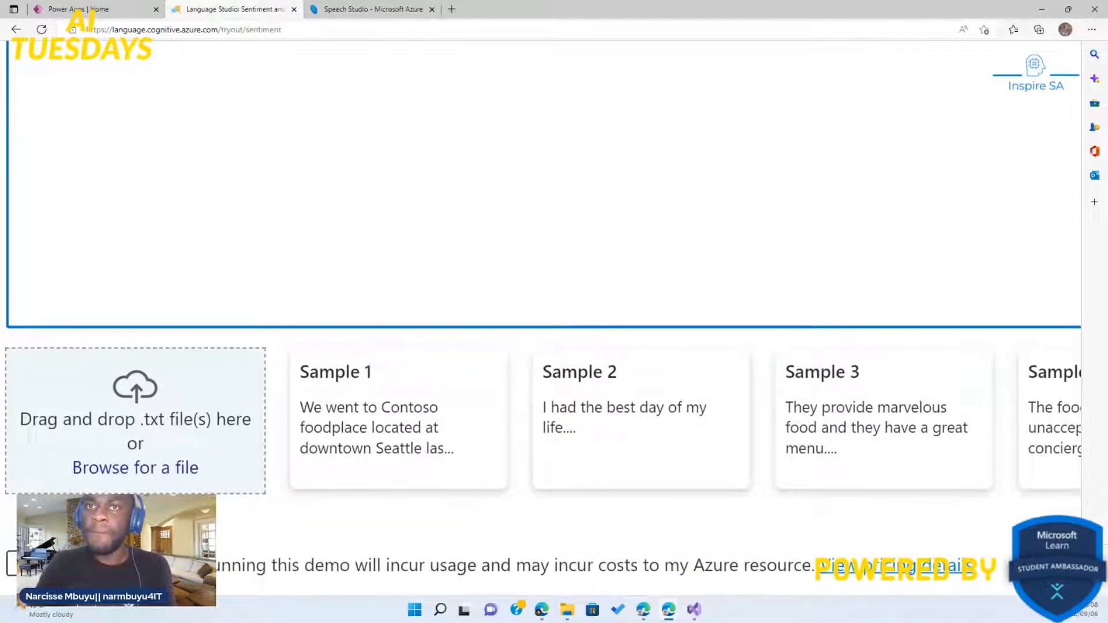
{"action": "left_click", "coordinate": [19, 563]}
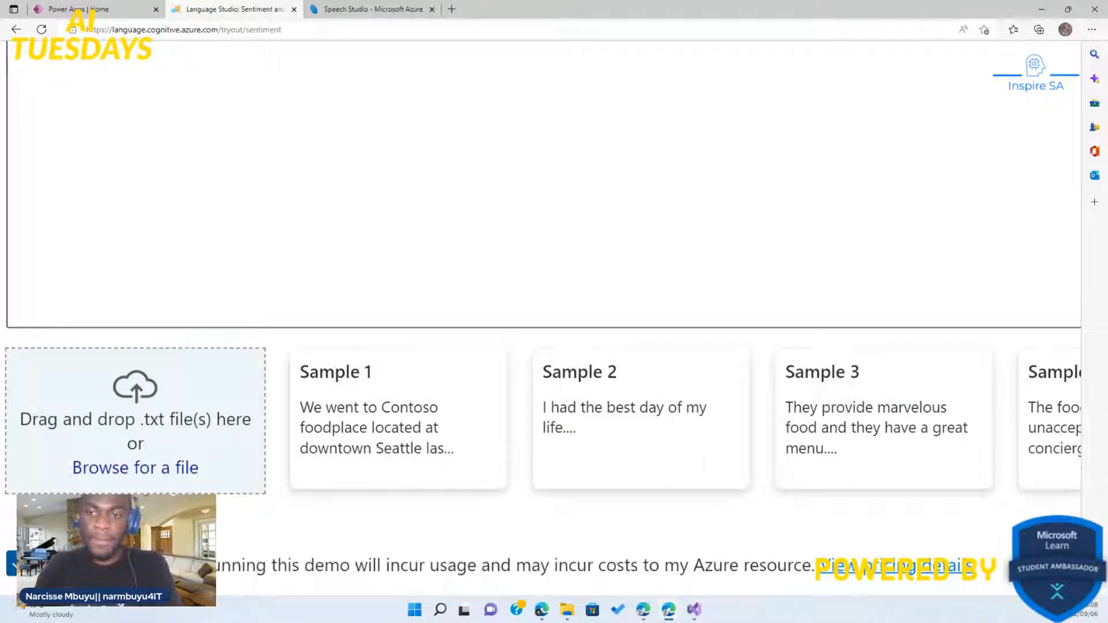
{"action": "scroll", "coordinate": [172, 487], "scroll_direction": "down", "scroll_amount": 3}
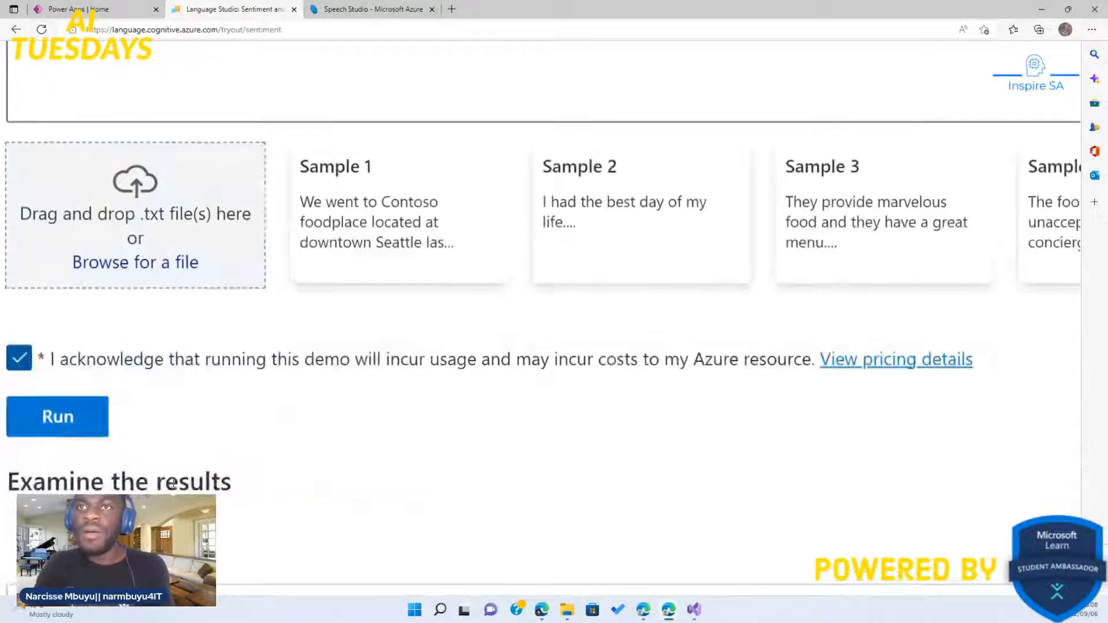
{"action": "left_click", "coordinate": [55, 413]}
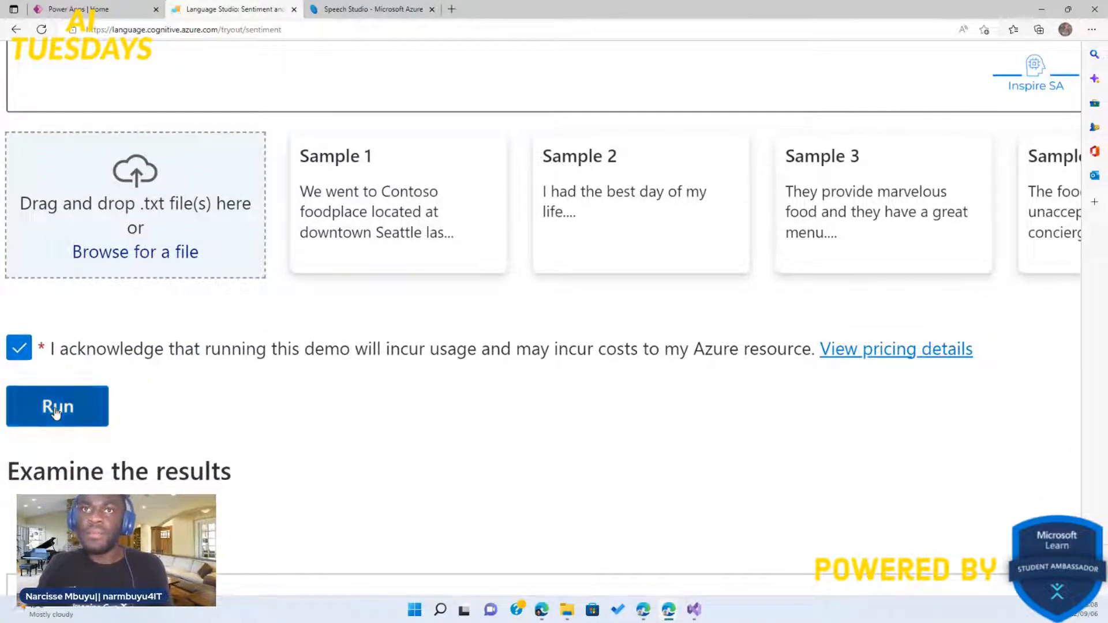
Step: Examine the document and sentence sentiment scores at normal page size, and view the same results as JSON
{"action": "scroll", "coordinate": [193, 366], "scroll_direction": "down", "scroll_amount": 3}
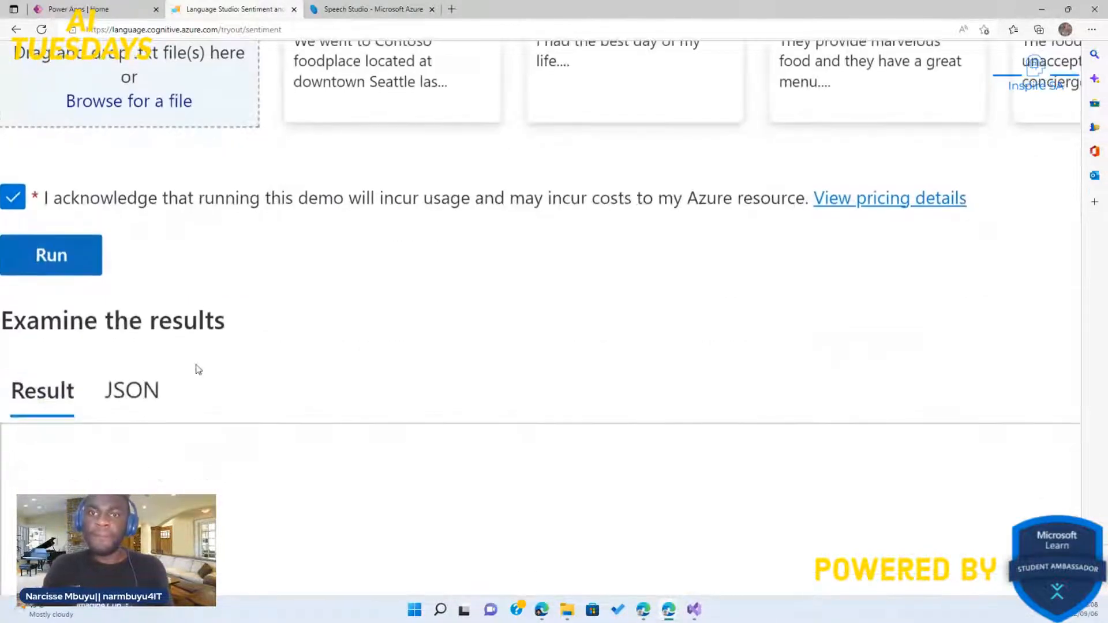
{"action": "scroll", "coordinate": [198, 369], "scroll_direction": "down", "scroll_amount": 5}
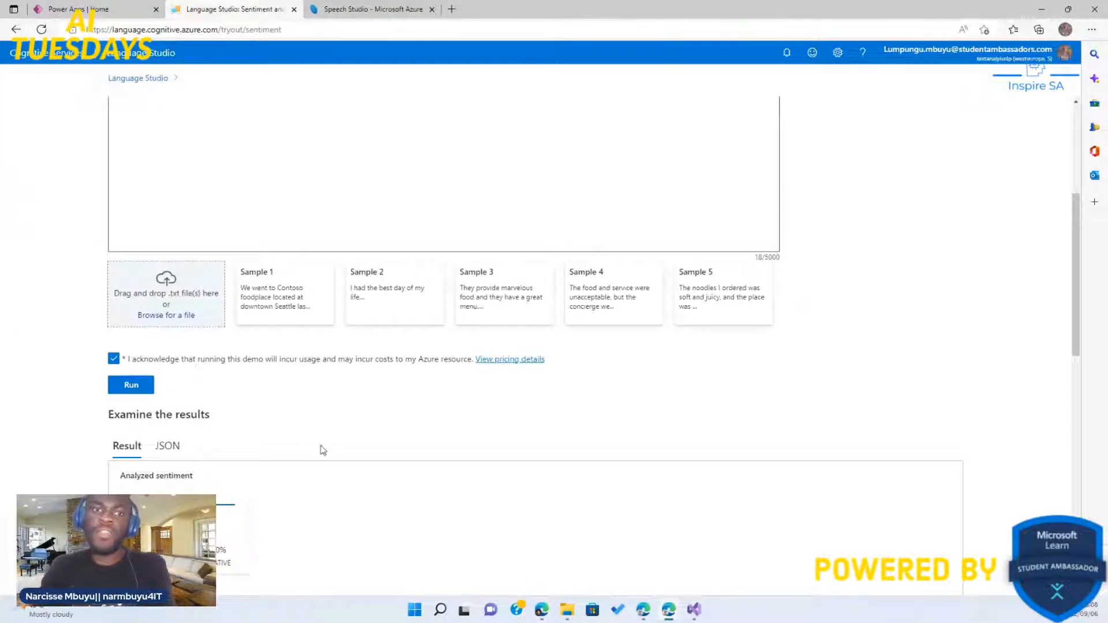
{"action": "scroll", "coordinate": [321, 450], "scroll_direction": "down", "scroll_amount": 2}
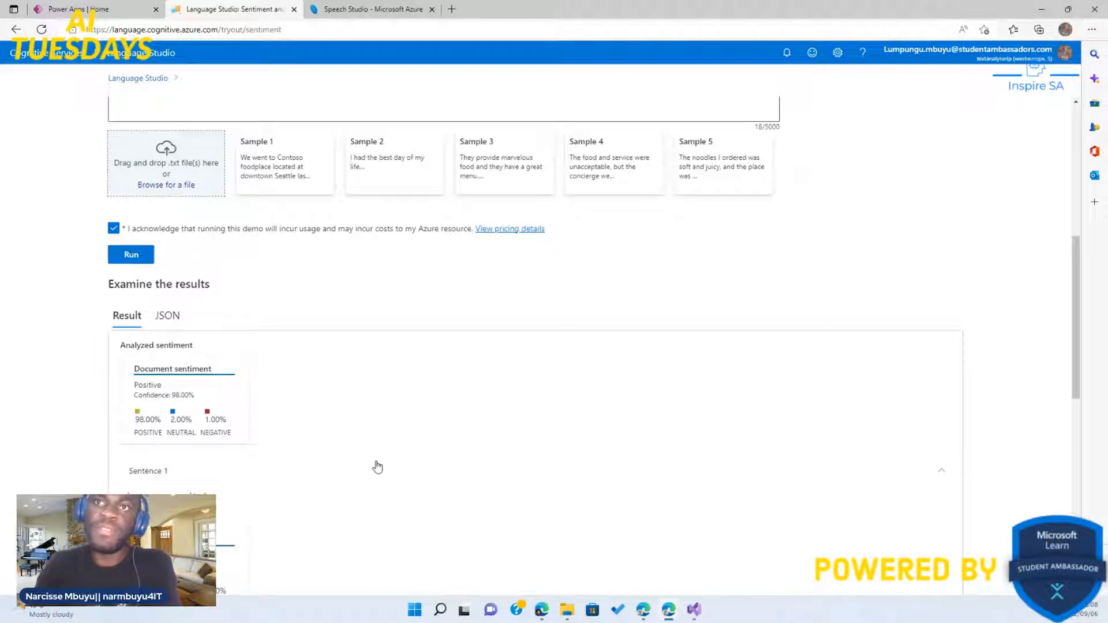
{"action": "scroll", "coordinate": [173, 330], "scroll_direction": "down", "scroll_amount": 1}
{"action": "scroll", "coordinate": [173, 330], "scroll_direction": "down", "scroll_amount": 1}
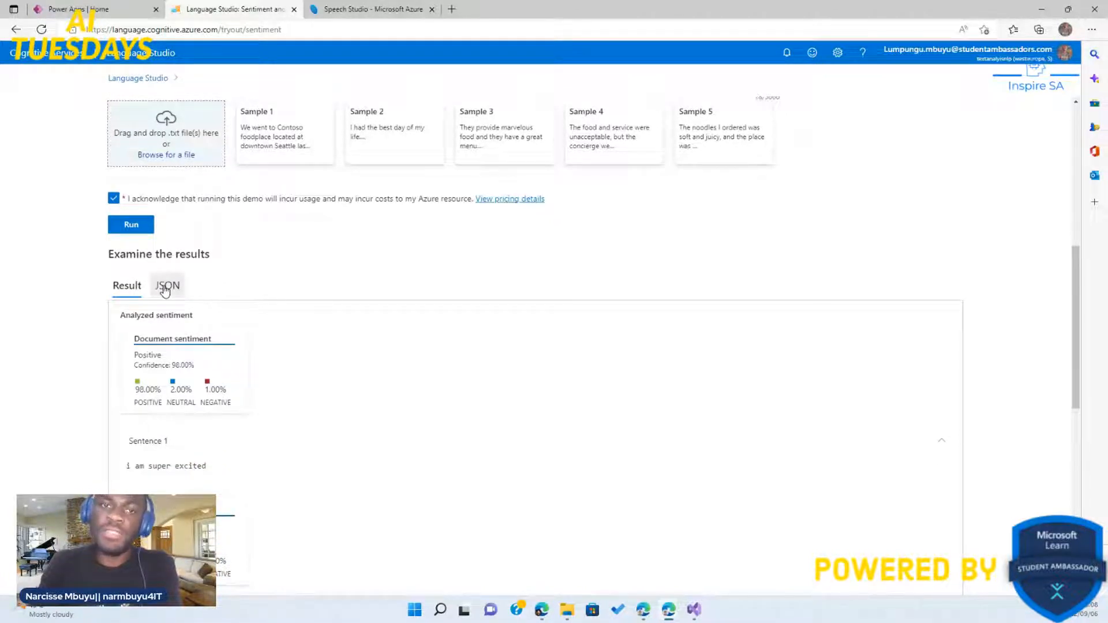
{"action": "left_click", "coordinate": [165, 292]}
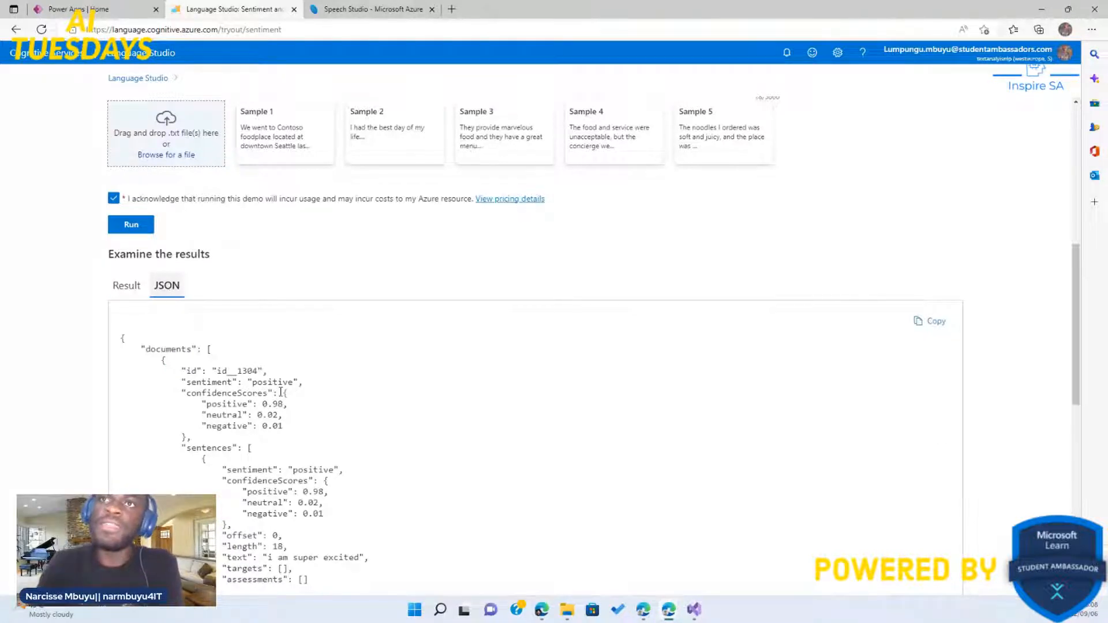
{"action": "scroll", "coordinate": [281, 391], "scroll_direction": "down", "scroll_amount": 3}
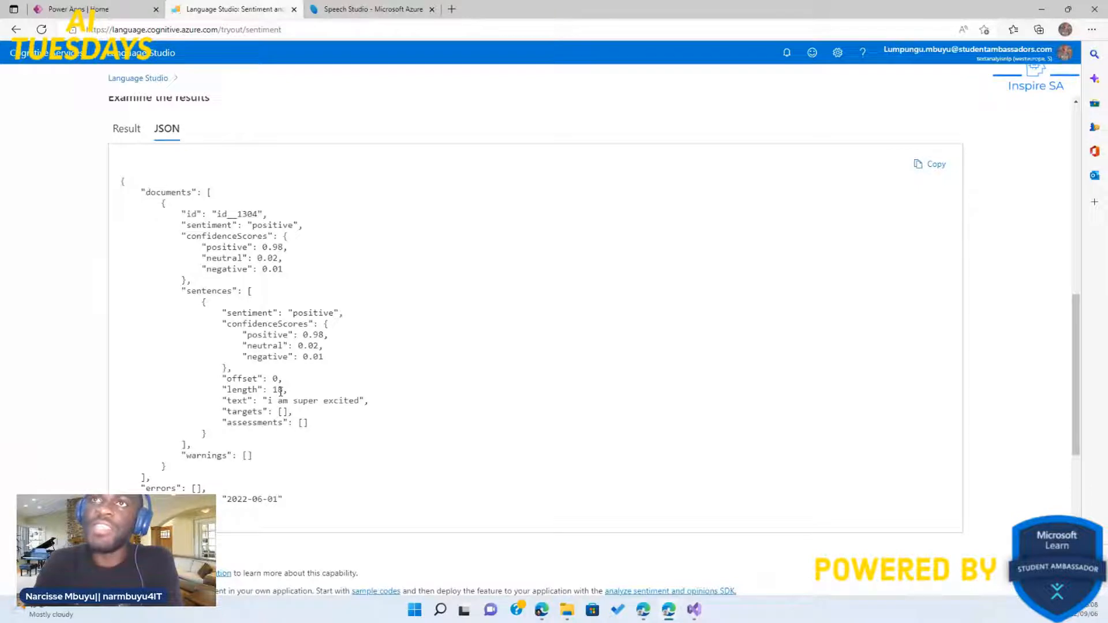
Step: Examine the sentiment analysis JSON output at an enlarged page size, and return the page to normal size
{"action": "scroll", "coordinate": [280, 391], "scroll_direction": "up", "scroll_amount": 3, "text": "ctrl"}
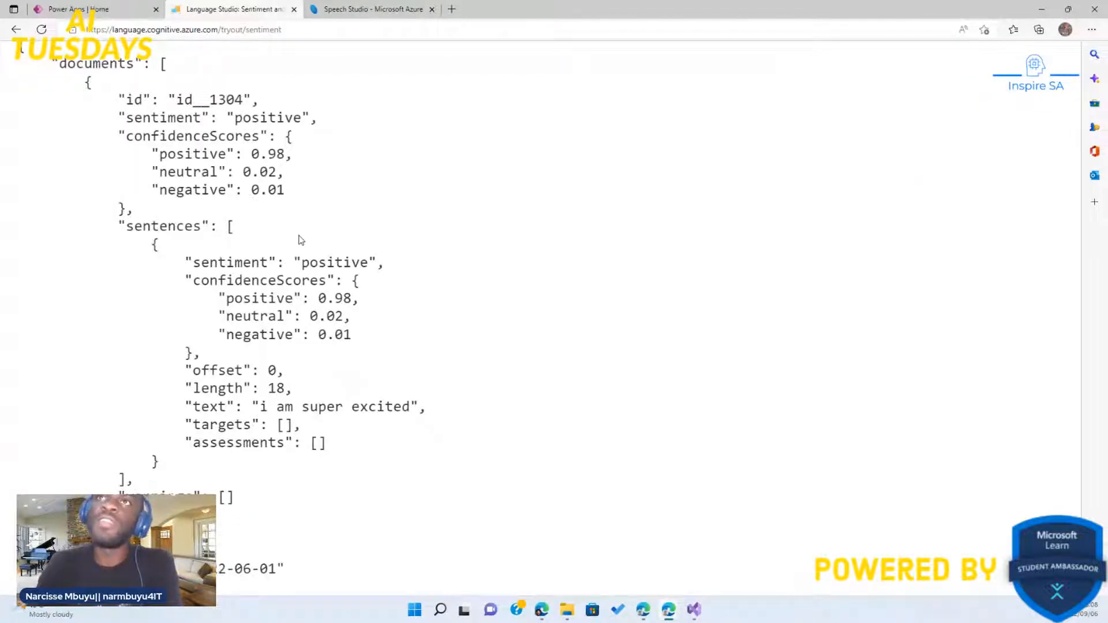
{"action": "scroll", "coordinate": [299, 240], "scroll_direction": "up", "scroll_amount": 1}
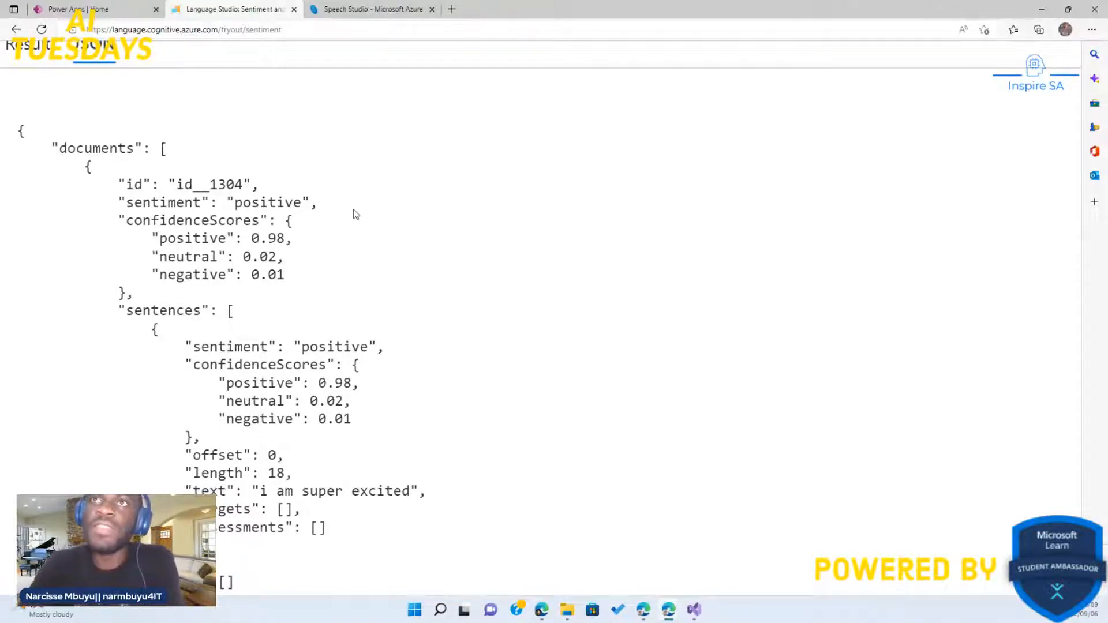
{"action": "scroll", "coordinate": [388, 171], "scroll_direction": "up", "scroll_amount": 1}
{"action": "scroll", "coordinate": [166, 391], "scroll_direction": "up", "scroll_amount": 3}
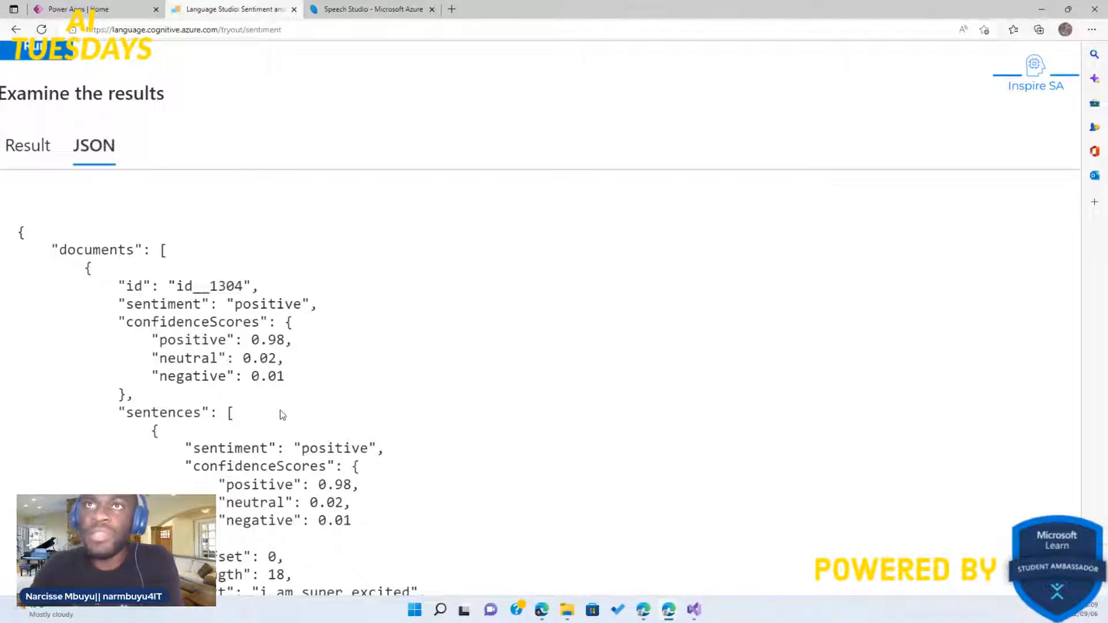
{"action": "scroll", "coordinate": [282, 414], "scroll_direction": "up", "scroll_amount": 3}
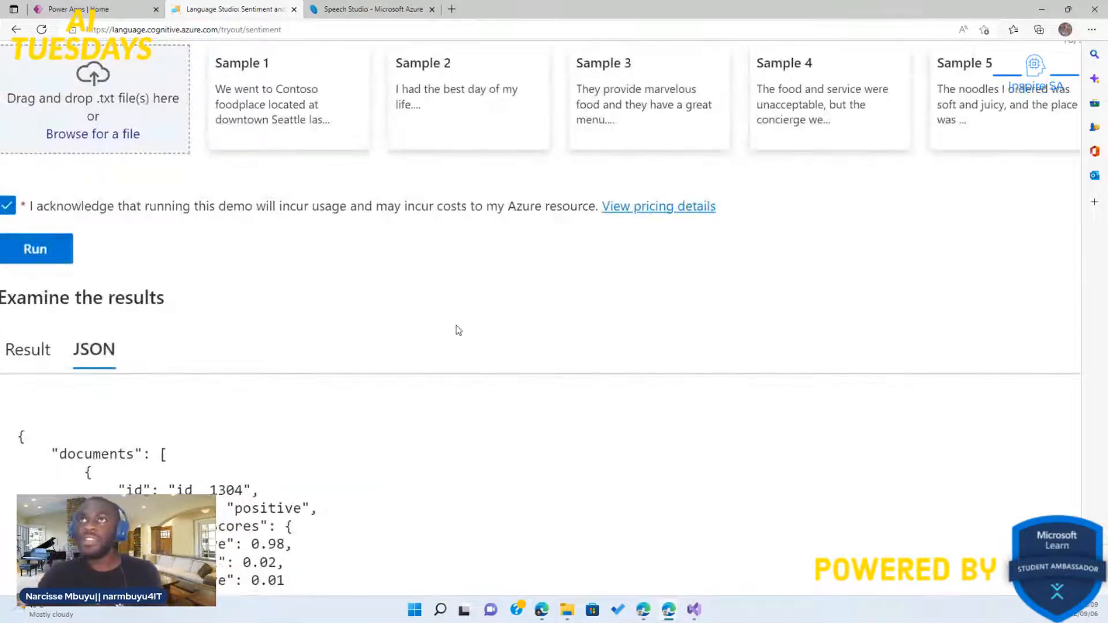
{"action": "key", "text": "ctrl+minus"}
{"action": "key", "text": "ctrl+minus"}
{"action": "key", "text": "ctrl+minus"}
{"action": "key", "text": "ctrl+minus"}
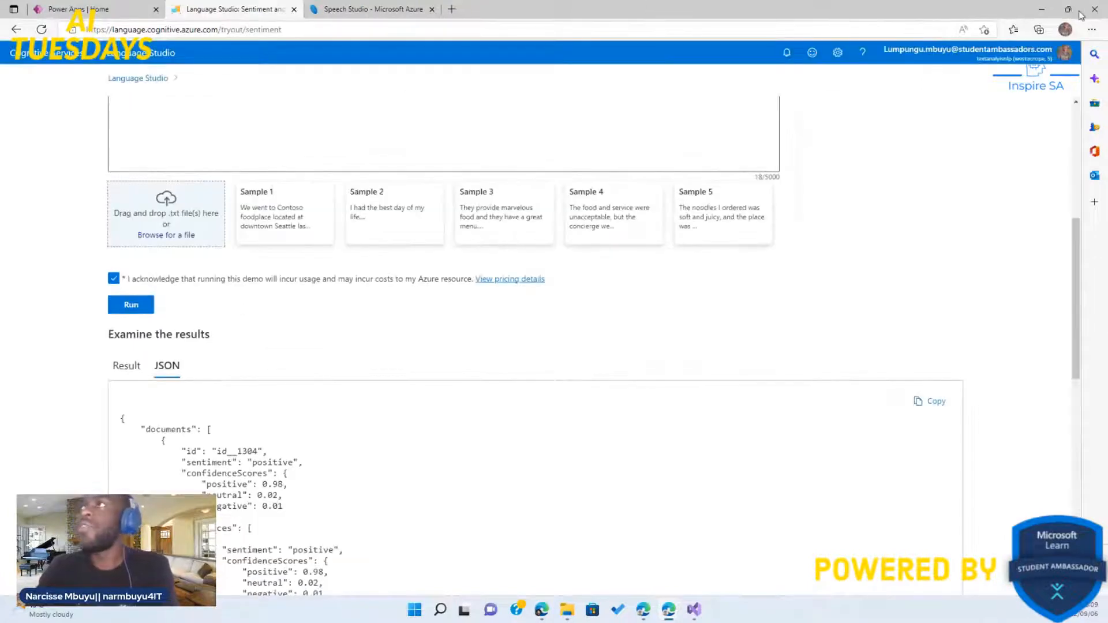
Step: Bring the Azure portal window forward from the side-by-side layout and maximize it
{"action": "mouse_move", "coordinate": [1070, 15]}
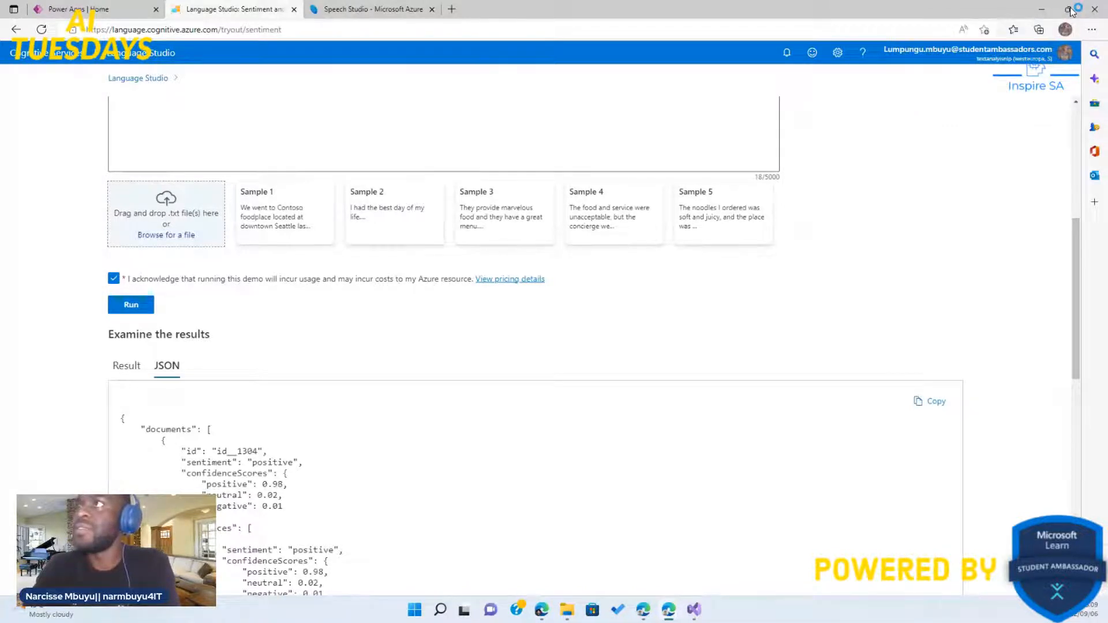
{"action": "left_click", "coordinate": [1068, 9]}
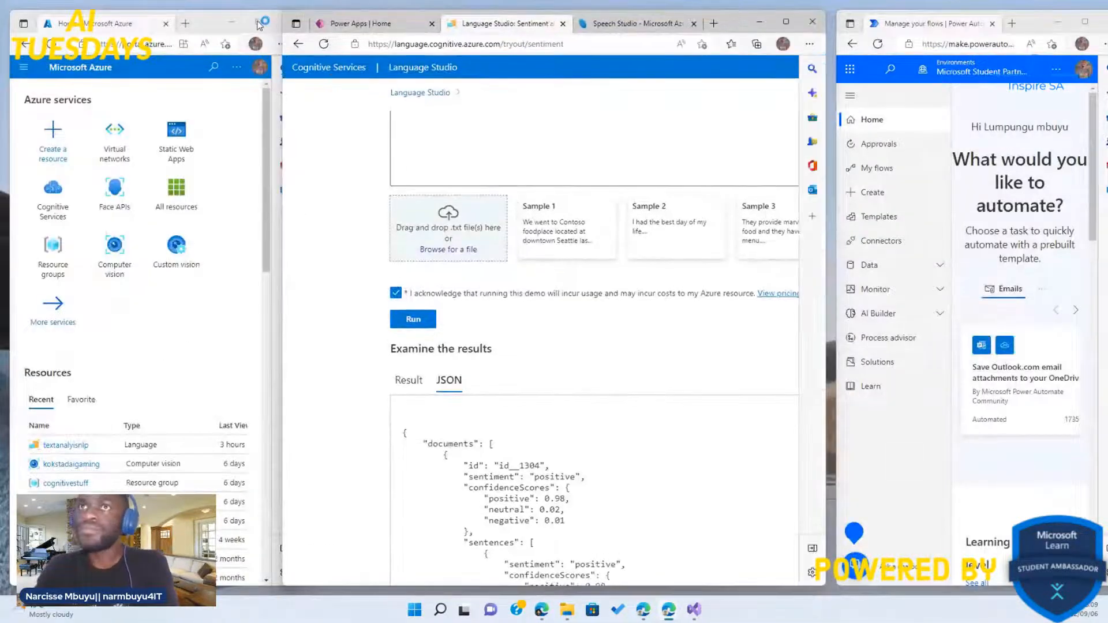
{"action": "mouse_move", "coordinate": [260, 24]}
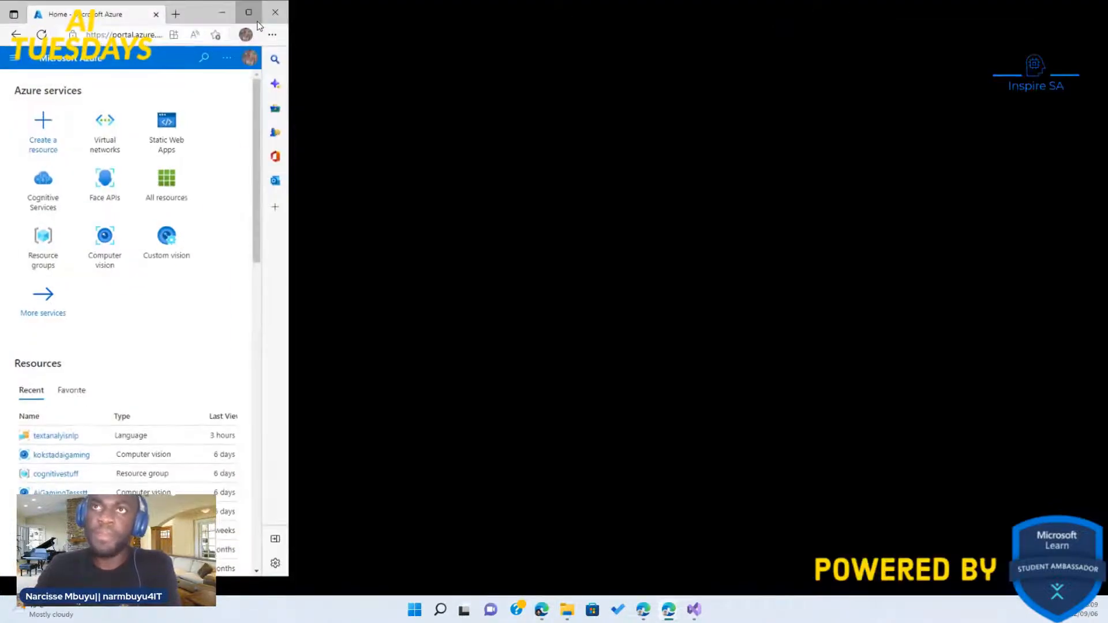
{"action": "left_click", "coordinate": [254, 17]}
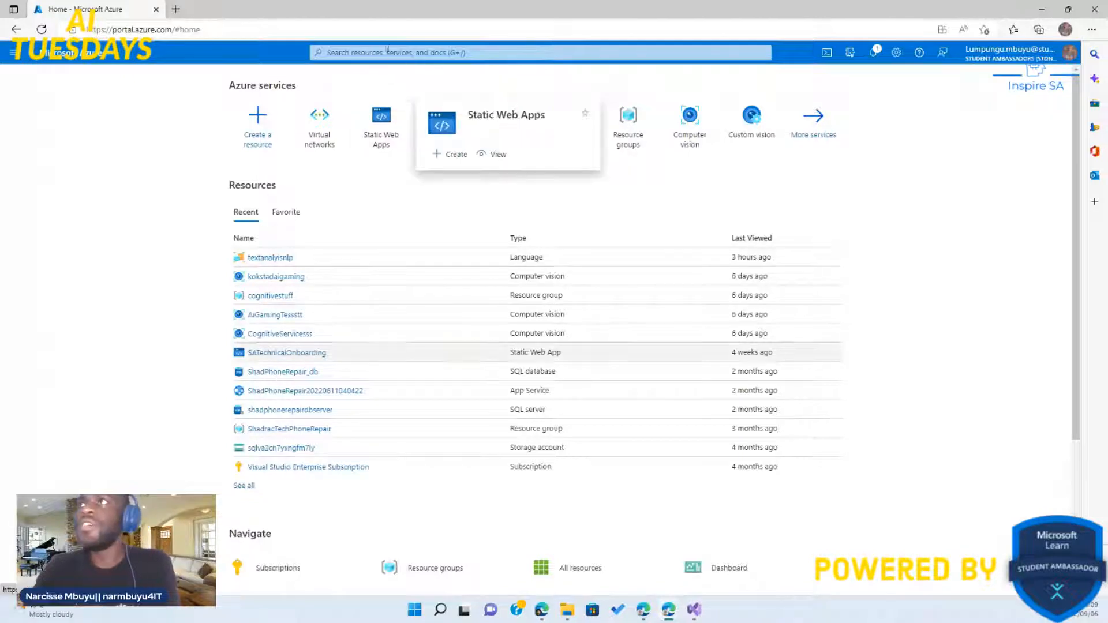
Step: Search the Azure portal for "textan" and open the textanalyisnlp Language resource
{"action": "scroll", "coordinate": [385, 53], "scroll_direction": "up", "scroll_amount": 5}
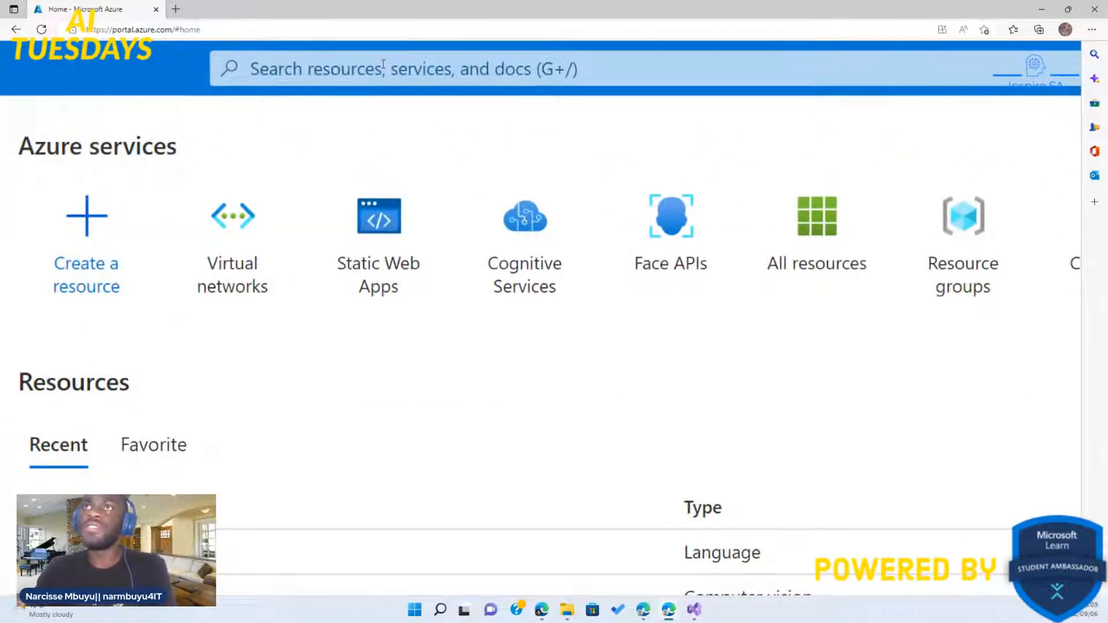
{"action": "left_click", "coordinate": [383, 64]}
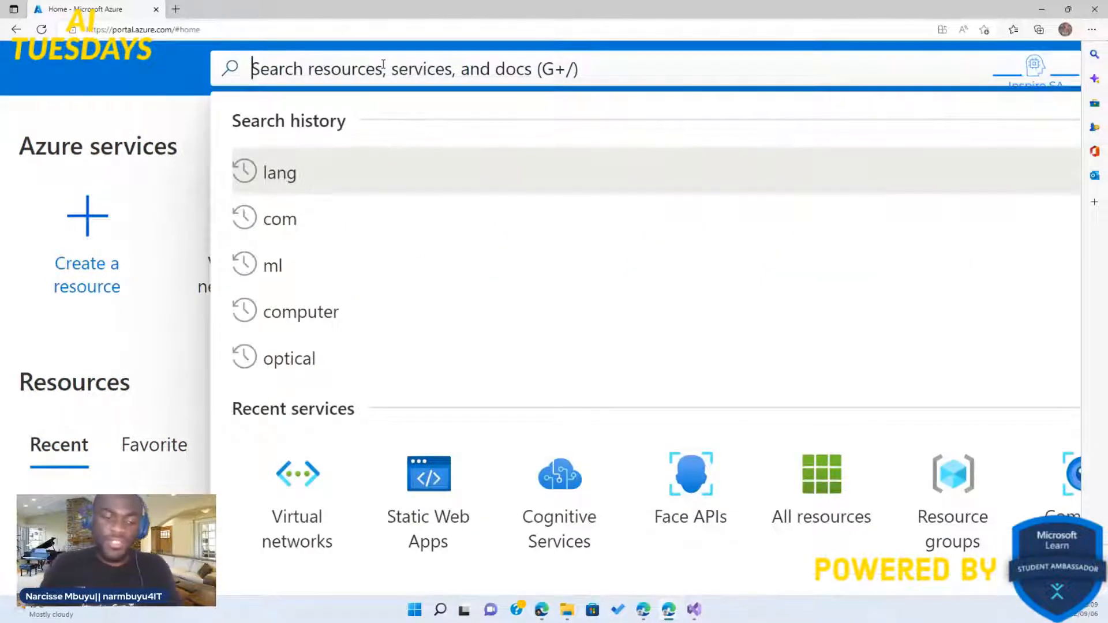
{"action": "type", "text": "tex"}
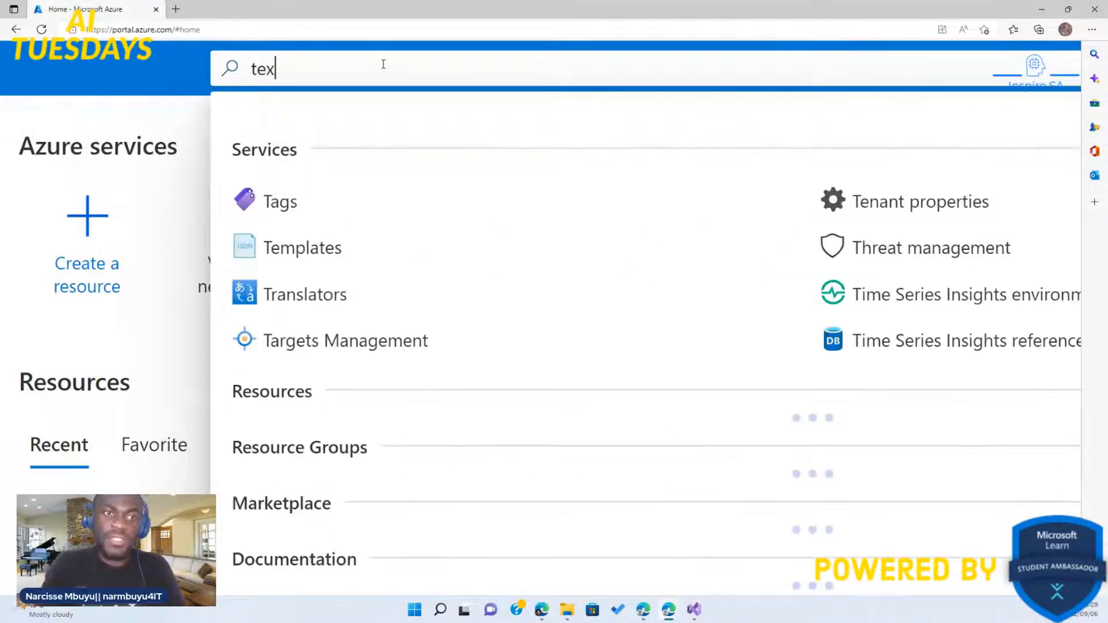
{"action": "type", "text": "t"}
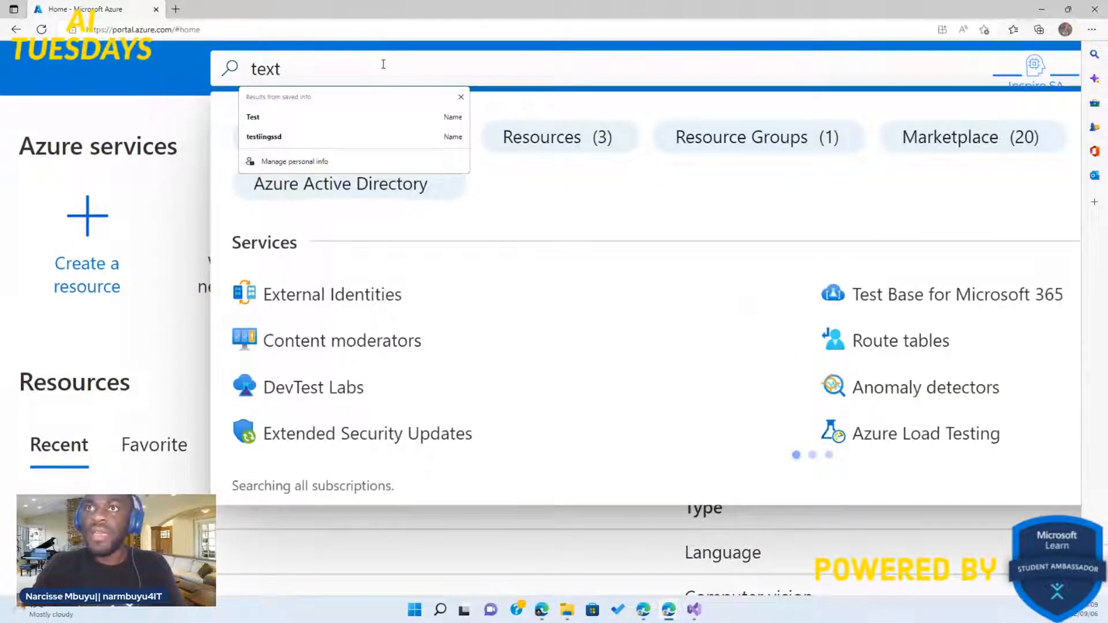
{"action": "type", "text": "an"}
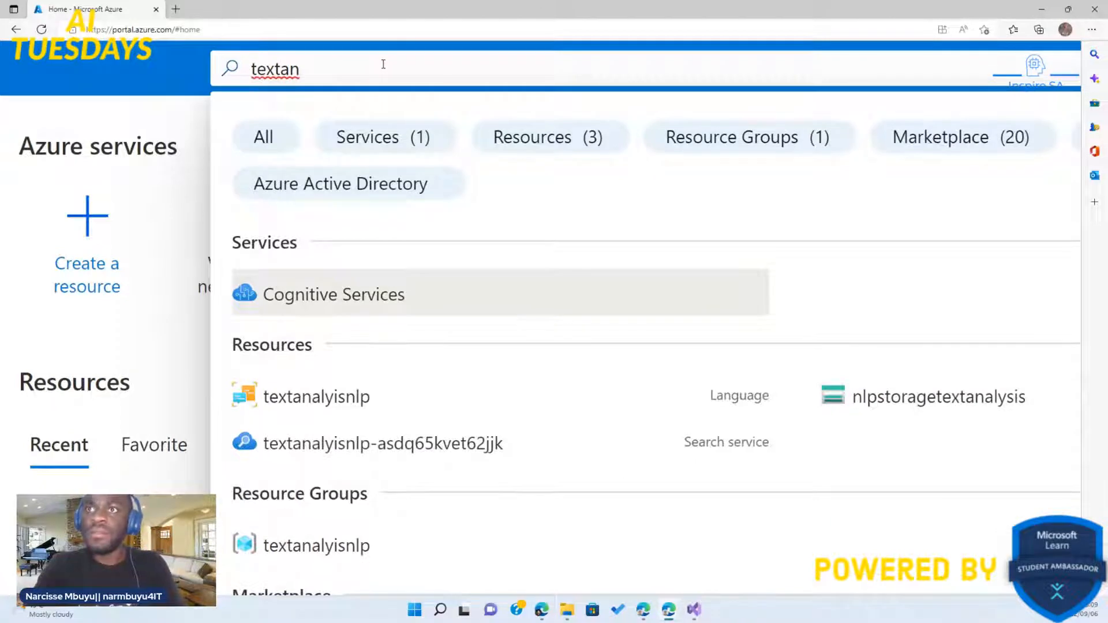
{"action": "left_click", "coordinate": [311, 404]}
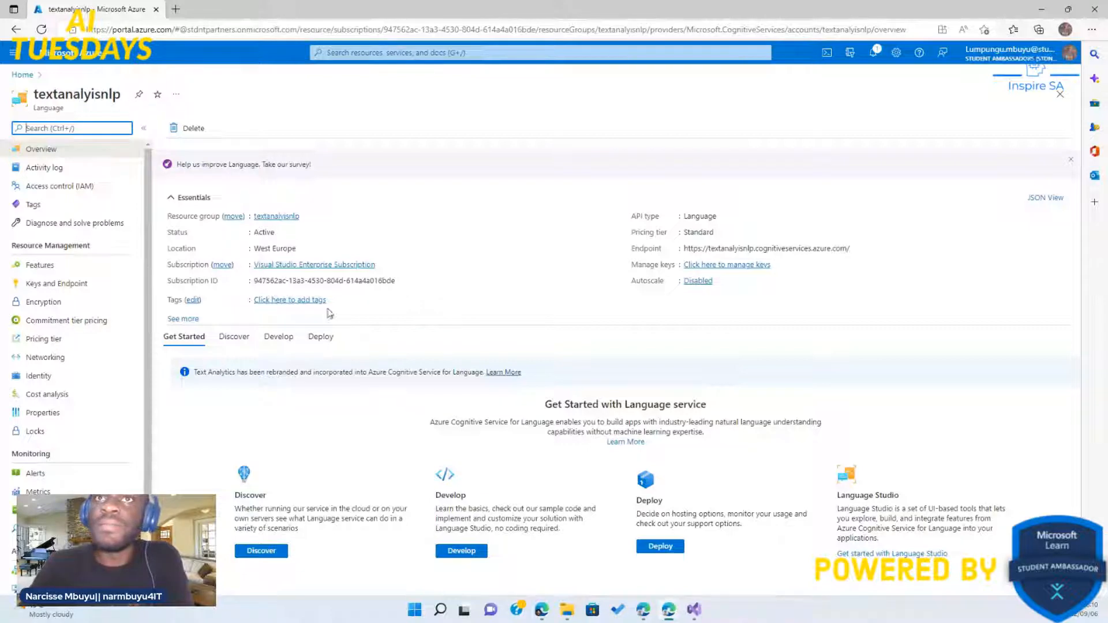
Step: Search the portal for "language", open the Language service list and start a new resource to view its selectable features
{"action": "left_click", "coordinate": [378, 53]}
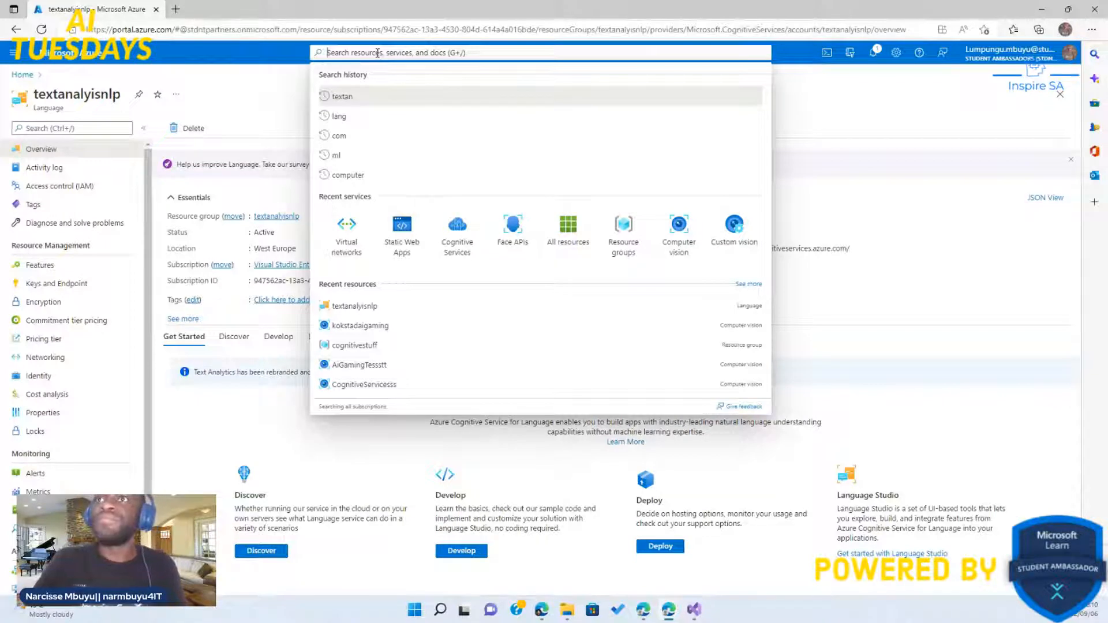
{"action": "type", "text": "lan"}
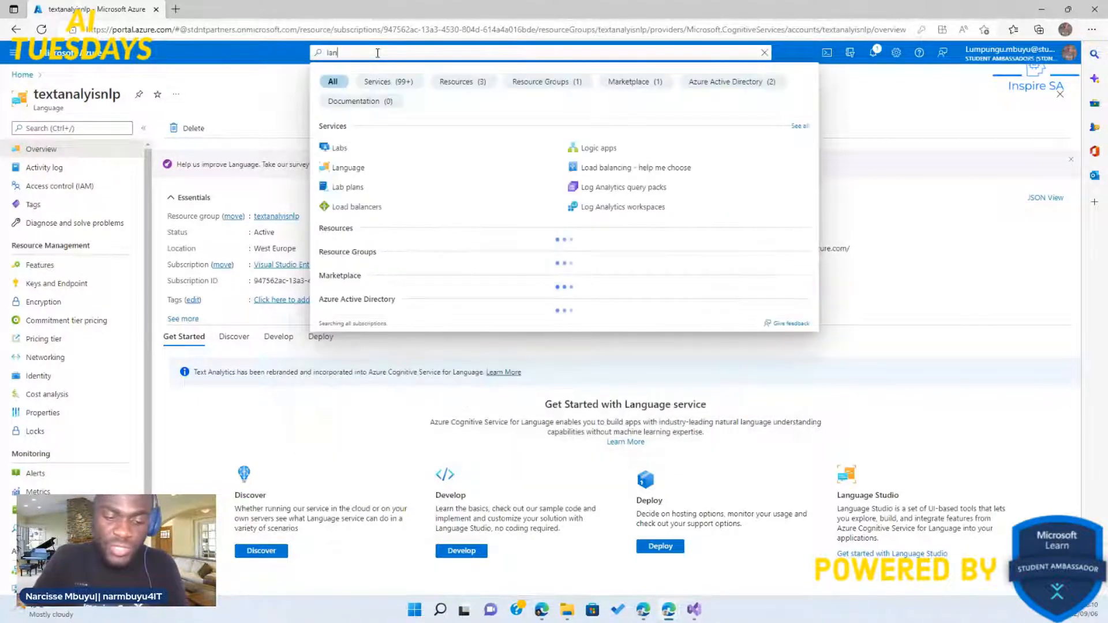
{"action": "type", "text": "g"}
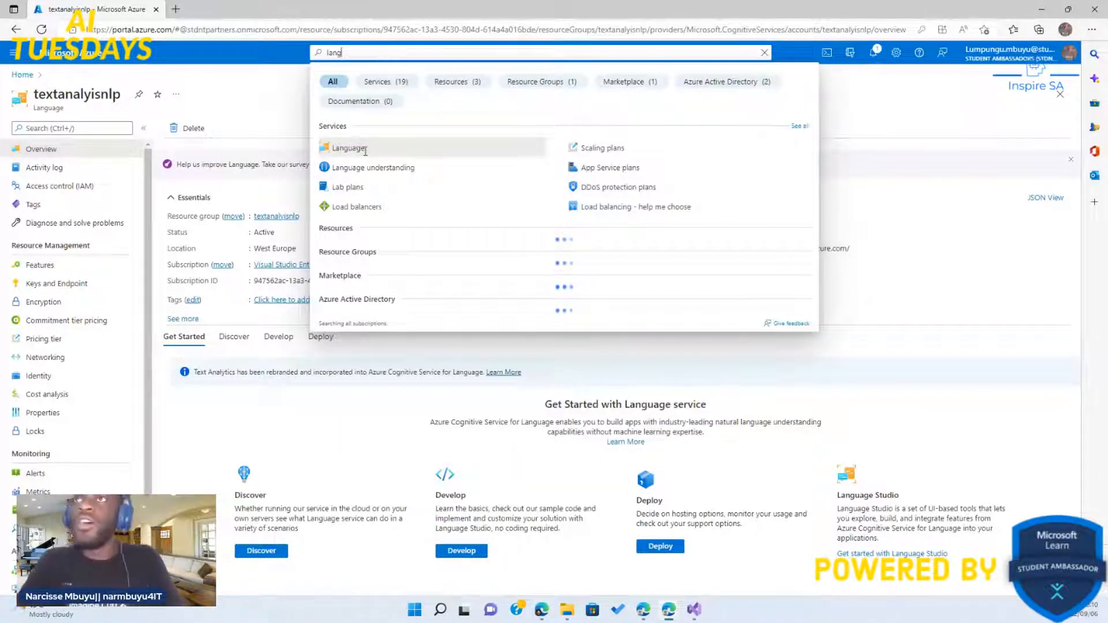
{"action": "type", "text": "uage"}
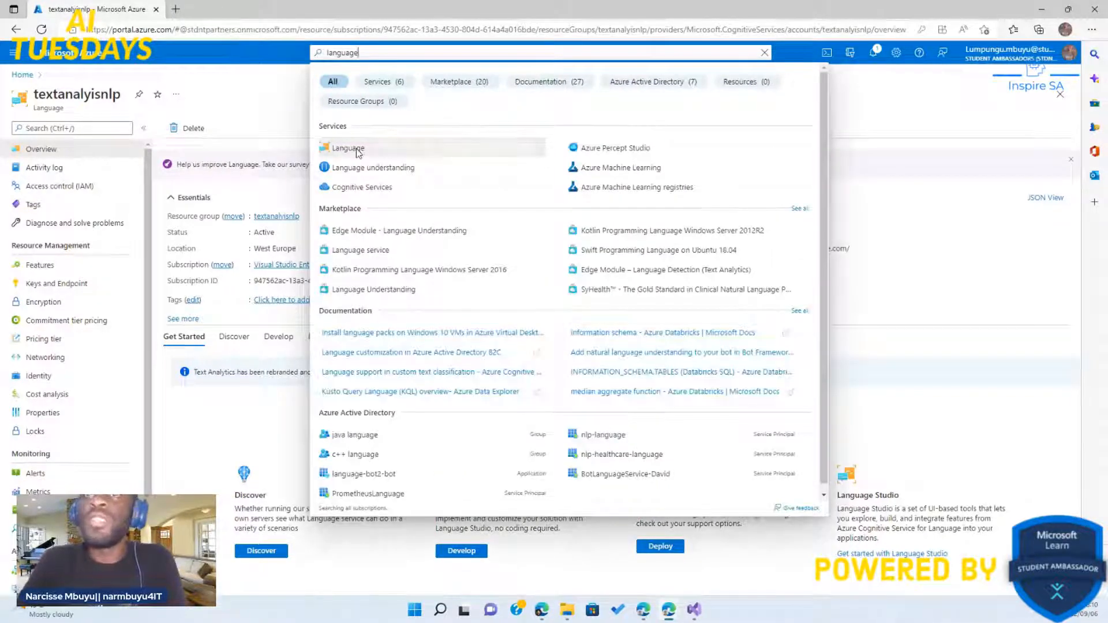
{"action": "left_click", "coordinate": [357, 152]}
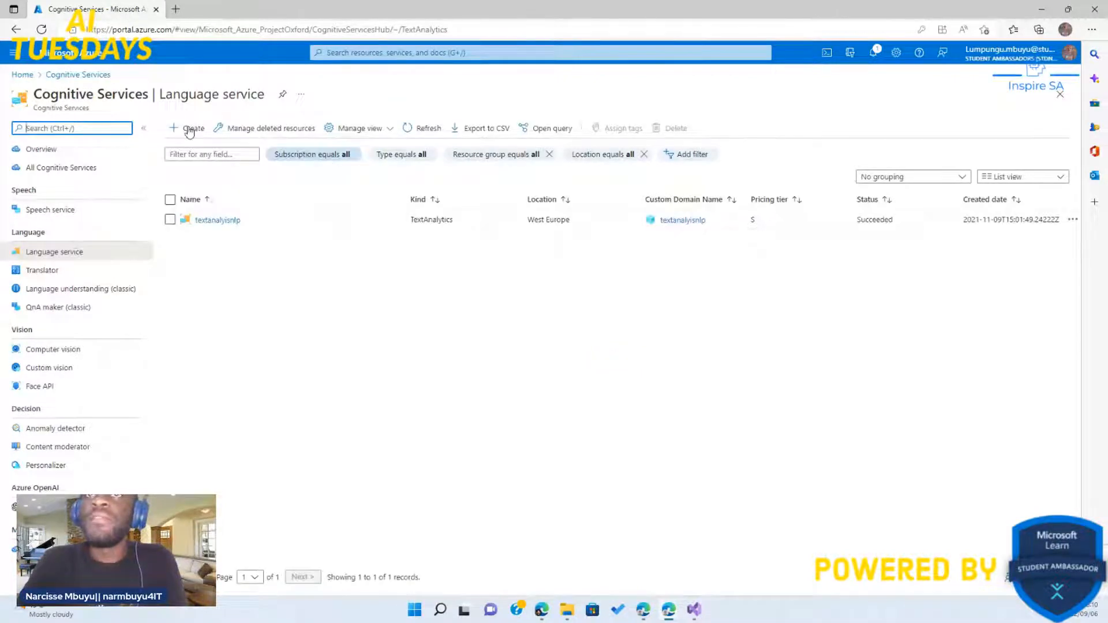
{"action": "left_click", "coordinate": [189, 130]}
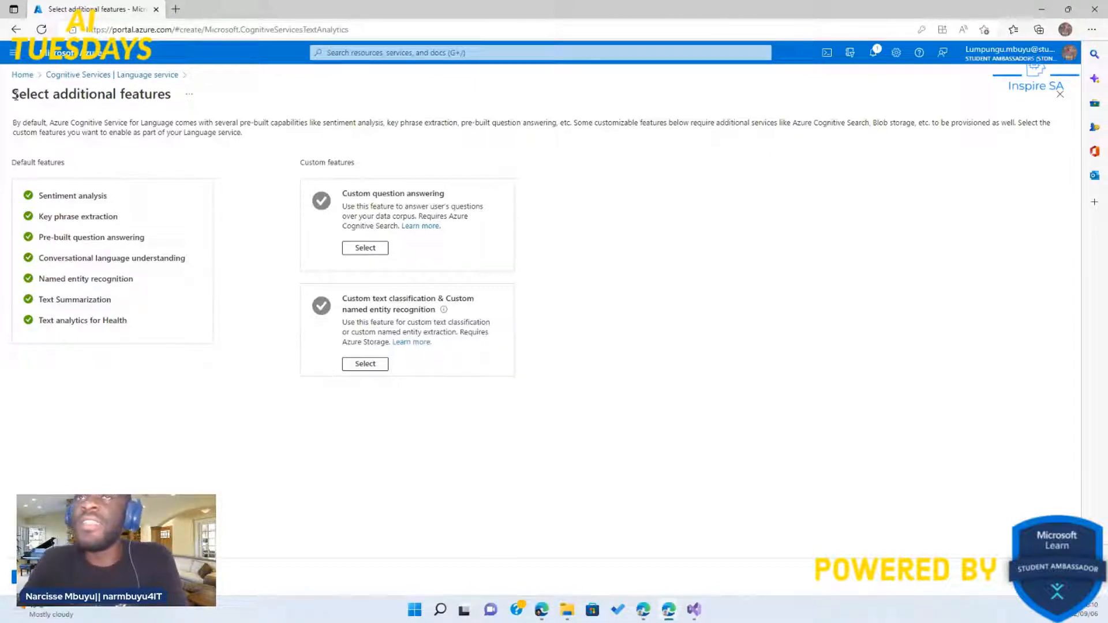
Step: Leave the feature selection for the portal home page and reopen the textanalyisnlp Language resource
{"action": "left_click", "coordinate": [22, 75]}
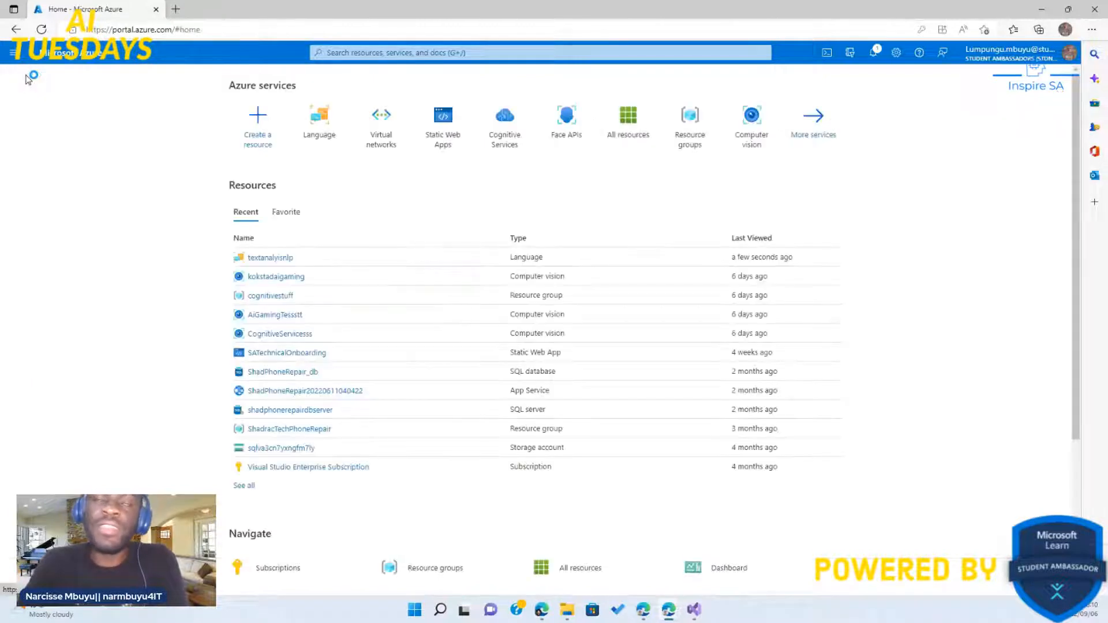
{"action": "left_click", "coordinate": [271, 261]}
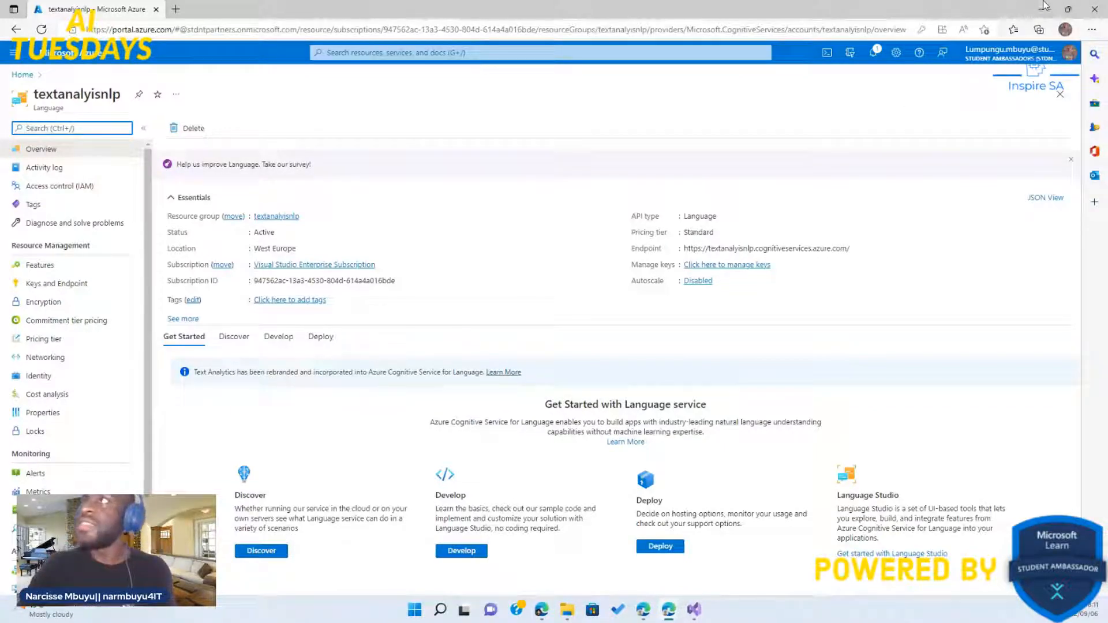
Step: Arrange the Azure portal, Language Studio and Power Automate windows side by side in a three-column layout
{"action": "mouse_move", "coordinate": [1069, 13]}
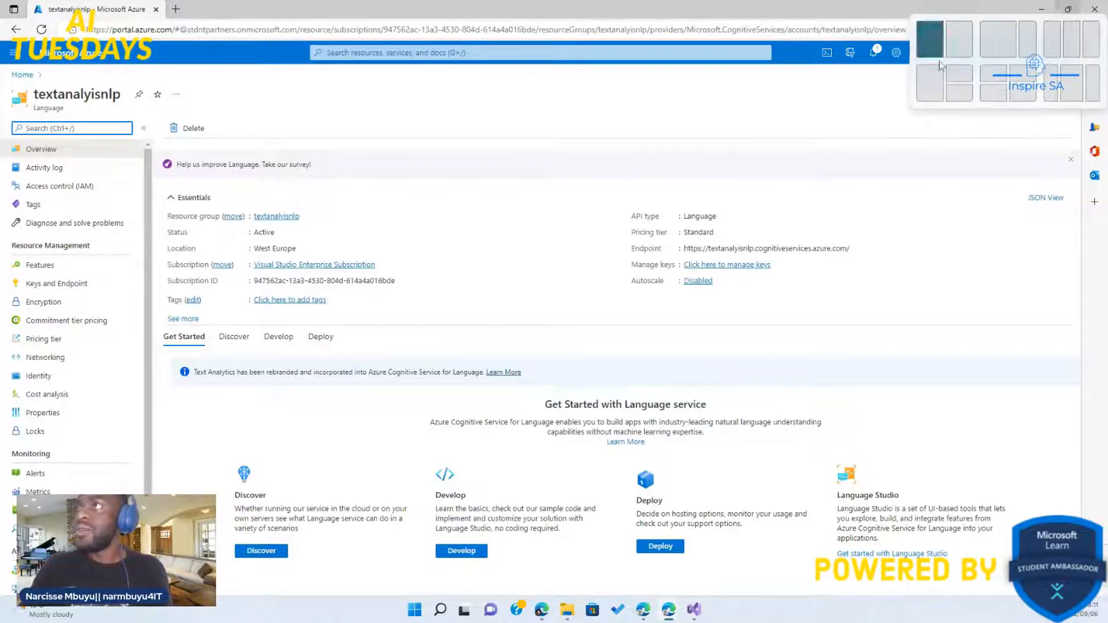
{"action": "left_click", "coordinate": [1048, 46]}
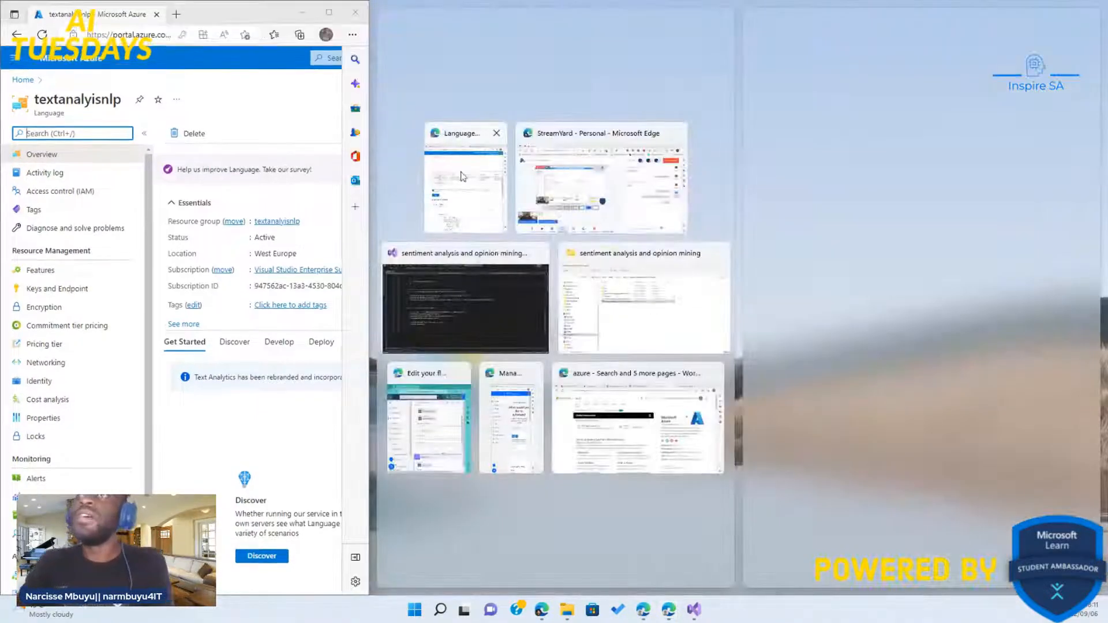
{"action": "left_click", "coordinate": [461, 176]}
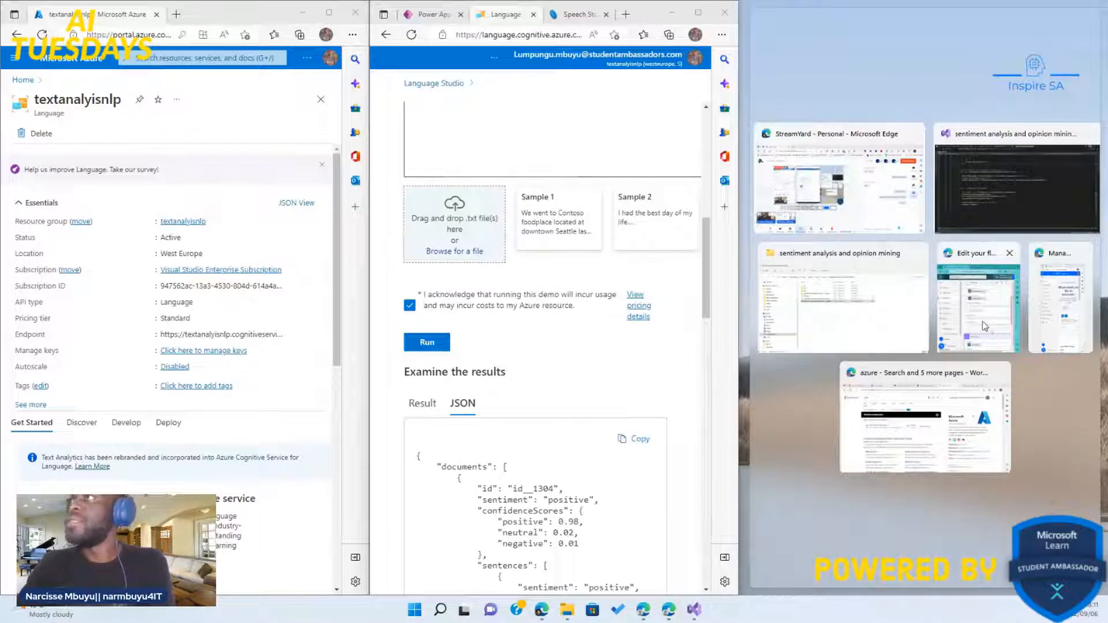
{"action": "left_click", "coordinate": [1069, 318]}
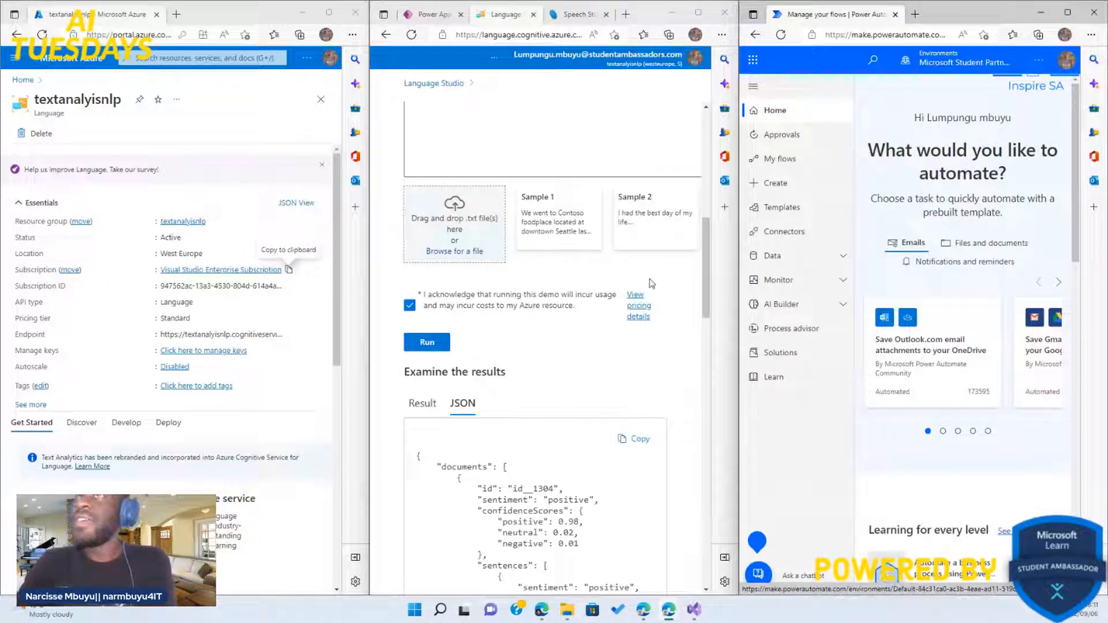
Step: Maximize the Language Studio window, switch to Power Apps and start creating an app from an image
{"action": "left_click", "coordinate": [698, 16]}
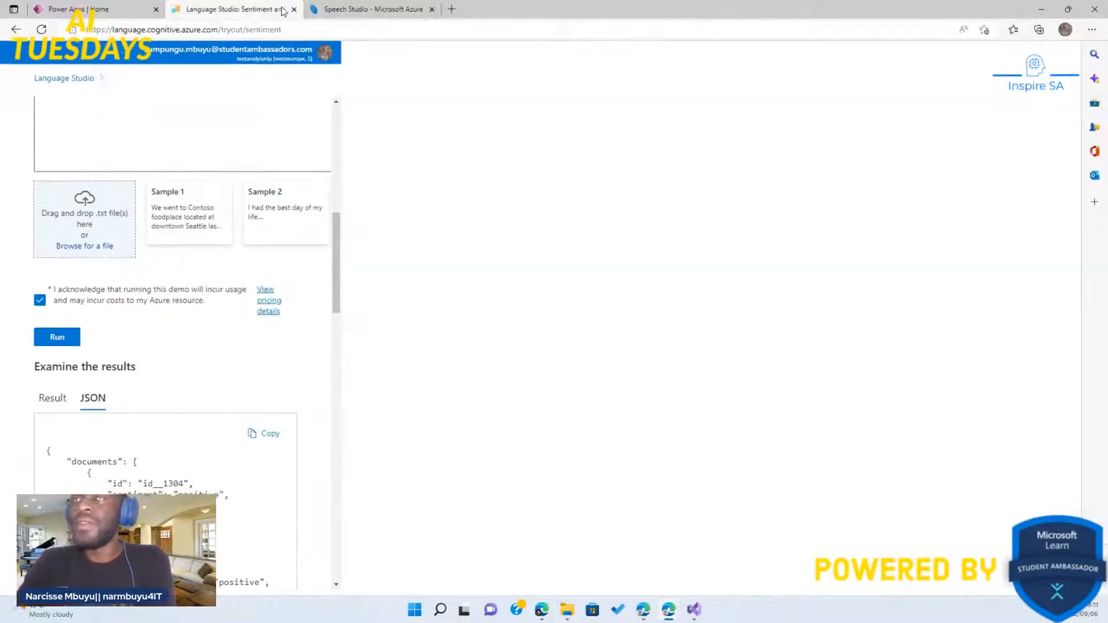
{"action": "left_click", "coordinate": [86, 10]}
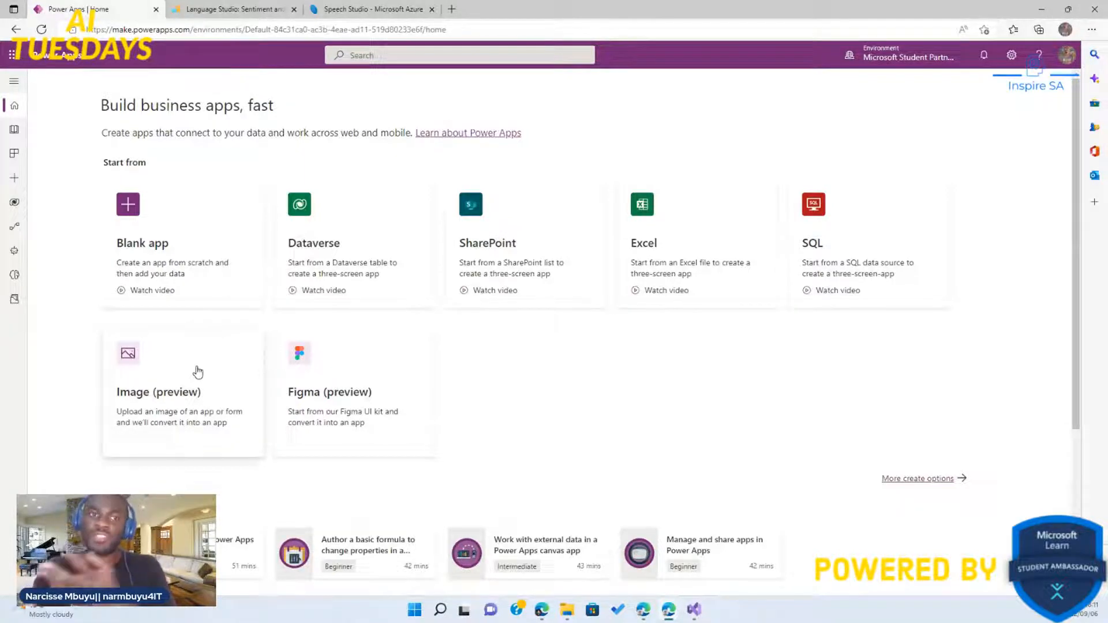
{"action": "left_click", "coordinate": [198, 370]}
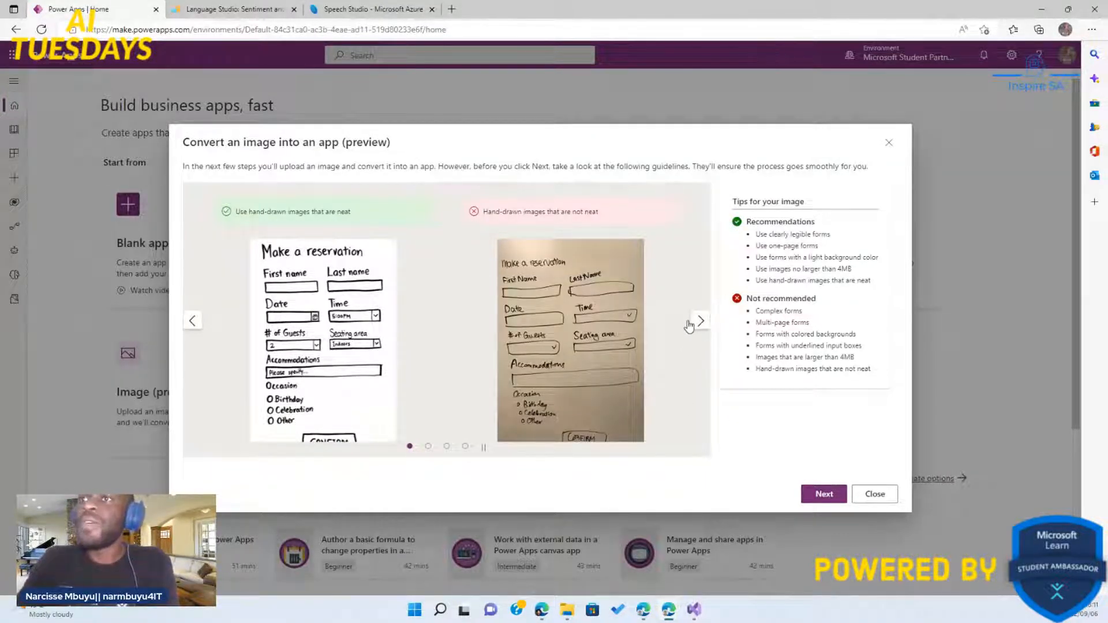
{"action": "left_click", "coordinate": [831, 495]}
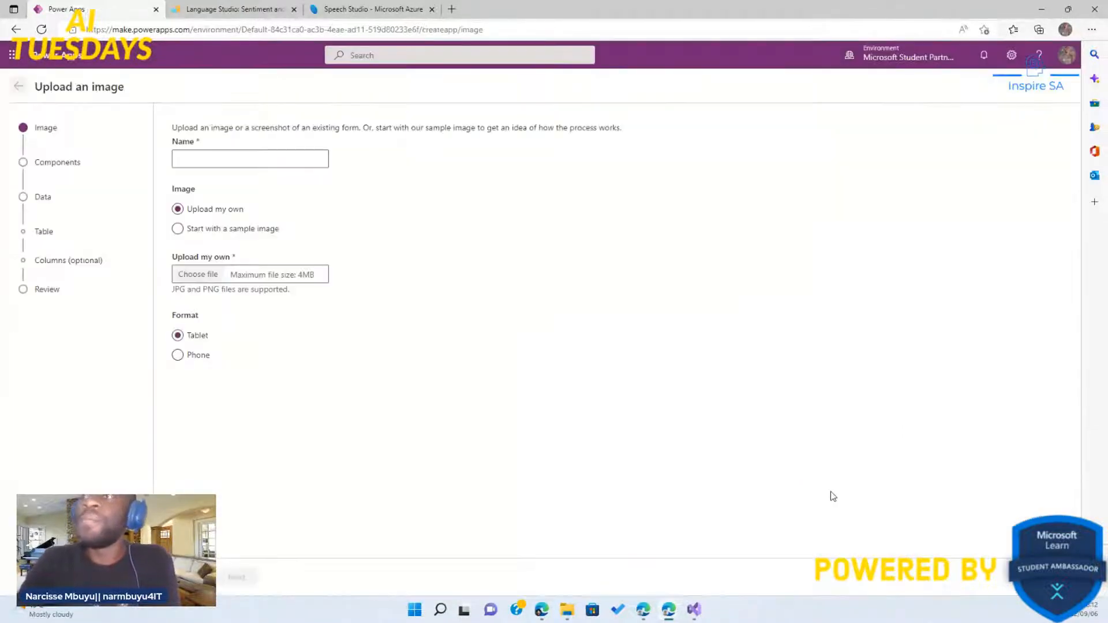
Step: Name the new image-based app "Inspire SA Sent"
{"action": "left_click", "coordinate": [233, 160]}
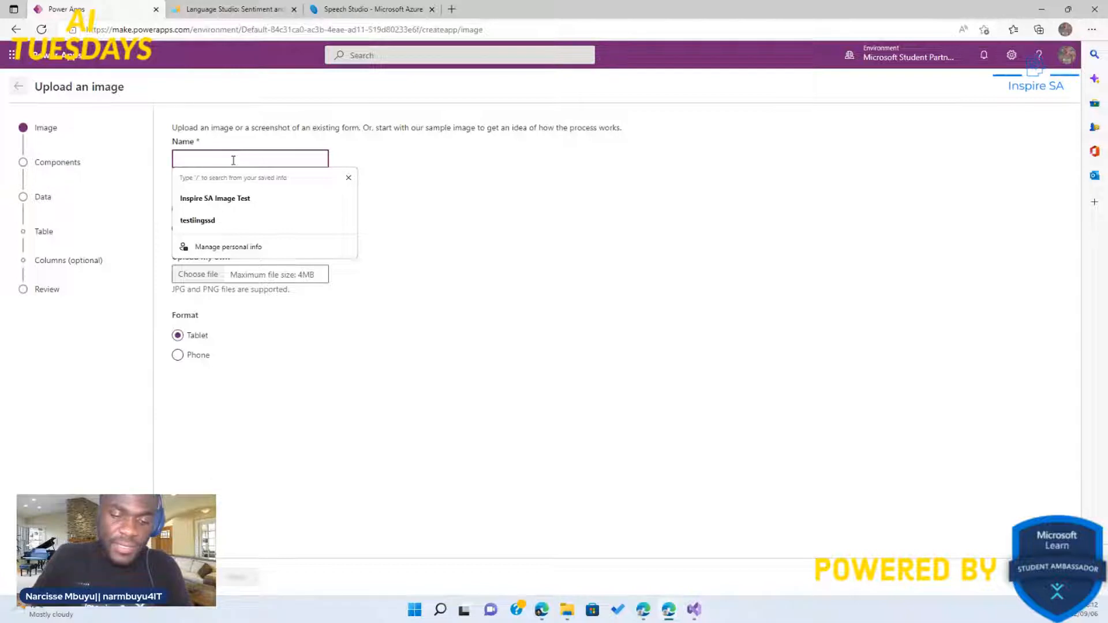
{"action": "type", "text": "Inspre"}
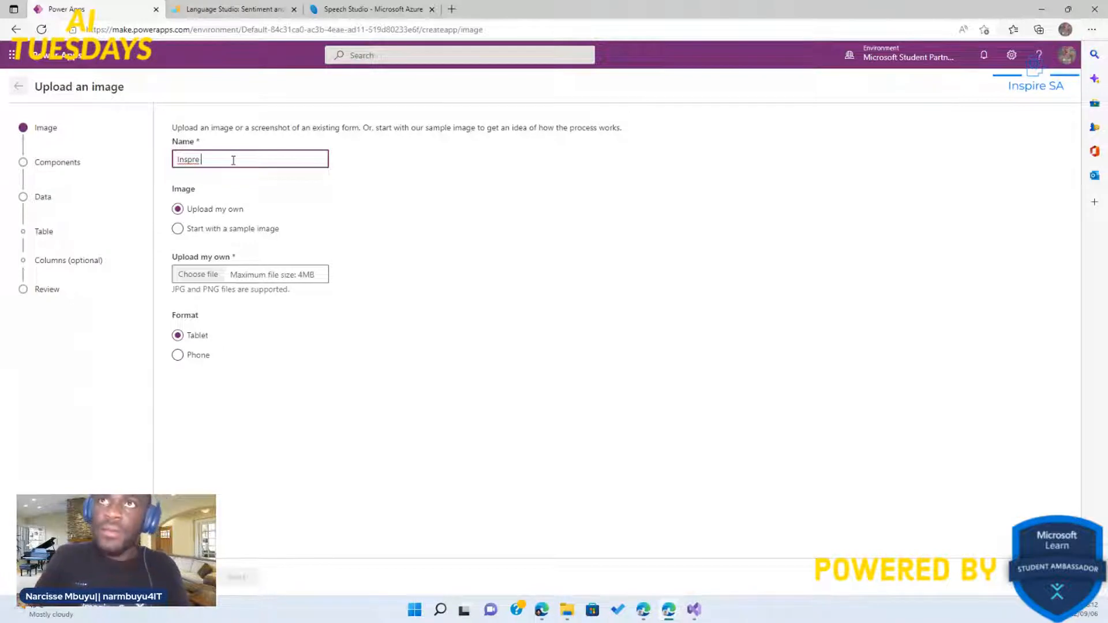
{"action": "type", "text": " S"}
{"action": "key", "text": "BackSpace"}
{"action": "key", "text": "BackSpace"}
{"action": "key", "text": "BackSpace"}
{"action": "key", "text": "BackSpace"}
{"action": "key", "text": "BackSpace"}
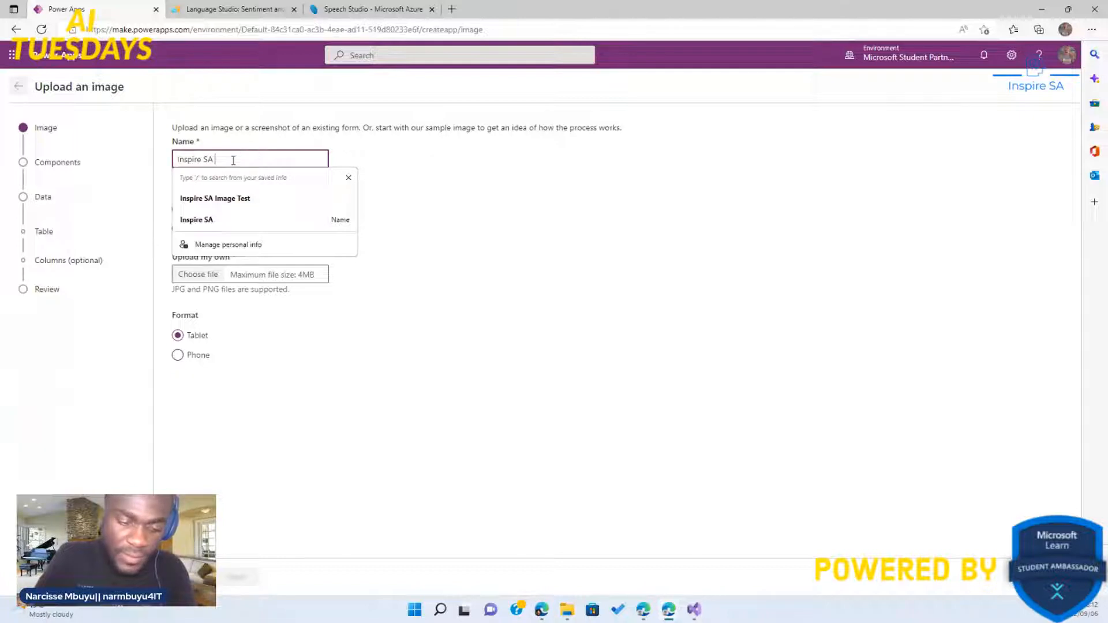
{"action": "type", "text": "Se"}
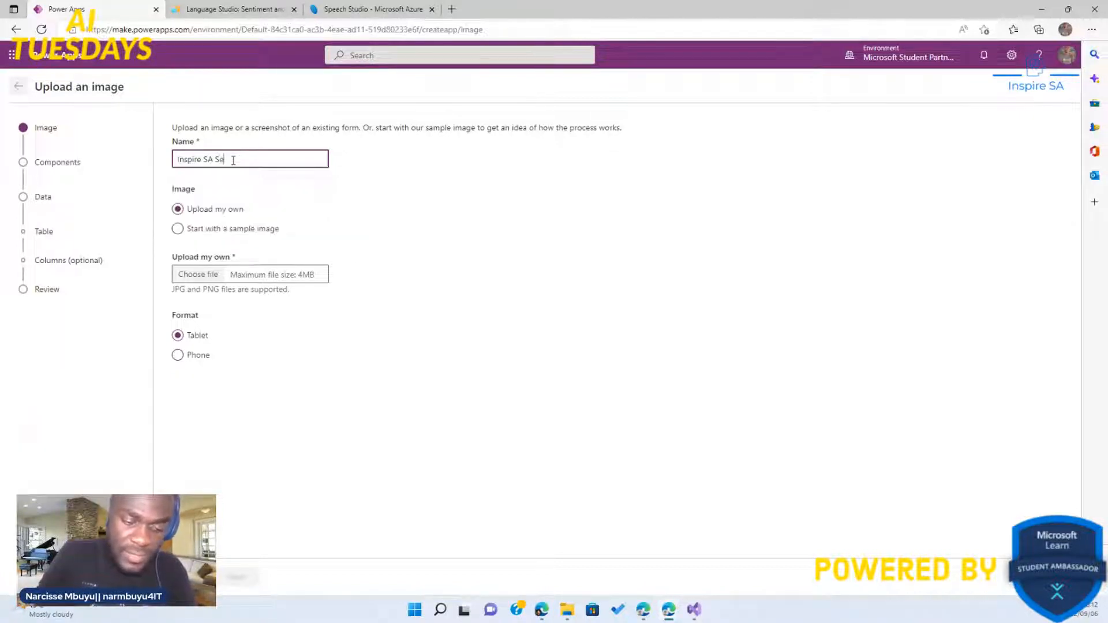
{"action": "type", "text": "nt"}
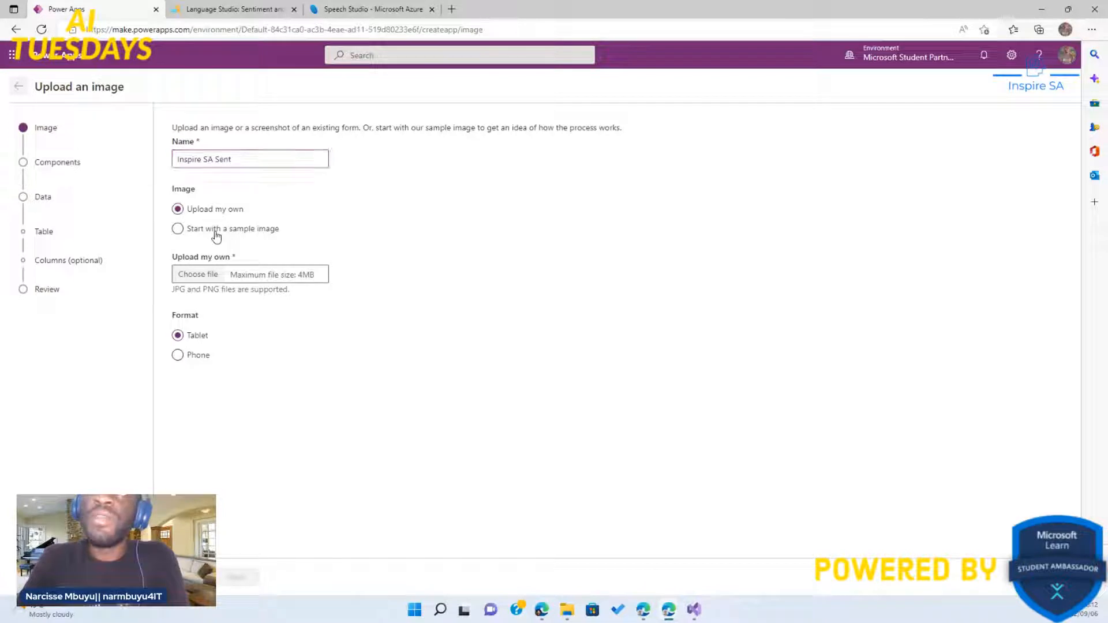
Step: Start from a sample image instead of an upload and pick the hand-drawn Task Planner form
{"action": "left_click", "coordinate": [179, 231]}
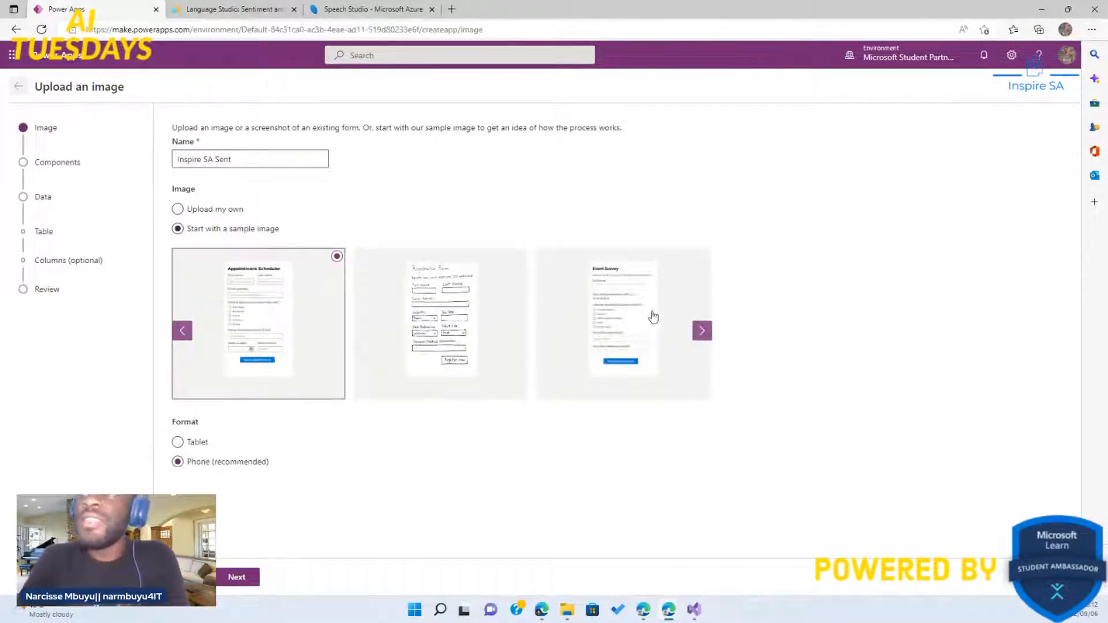
{"action": "left_click", "coordinate": [703, 330]}
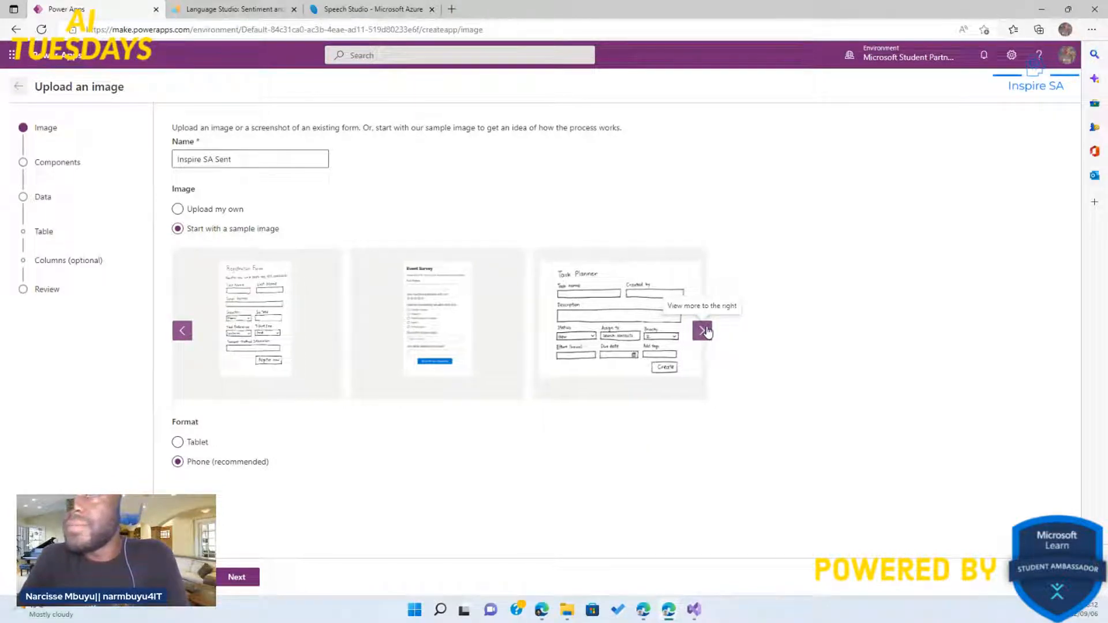
{"action": "left_click", "coordinate": [702, 331]}
{"action": "left_click", "coordinate": [703, 331]}
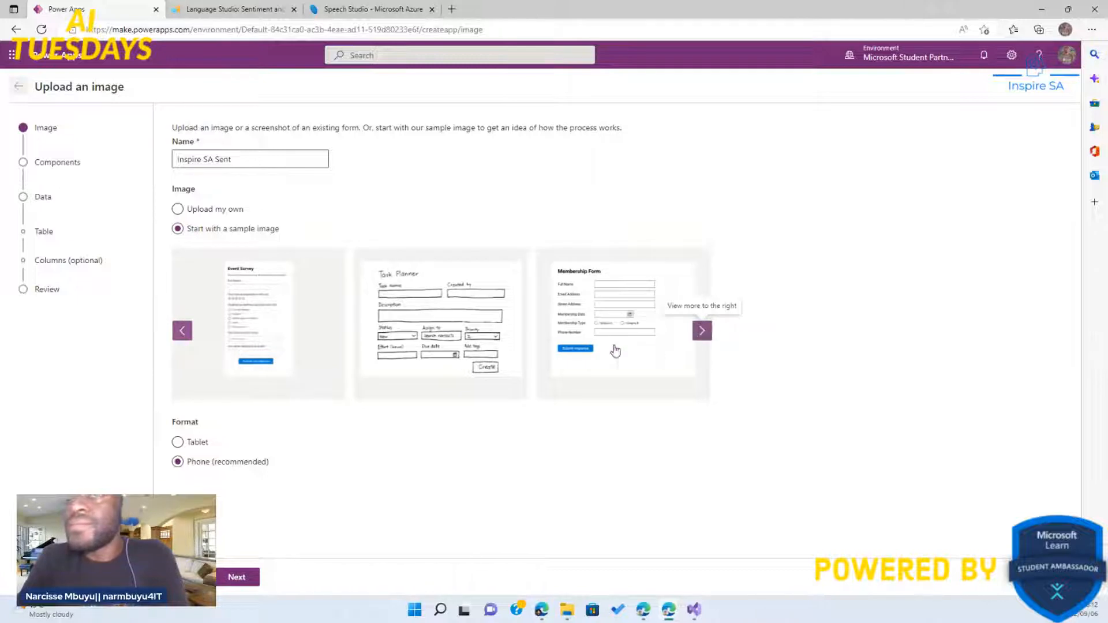
{"action": "mouse_move", "coordinate": [416, 322]}
{"action": "left_click", "coordinate": [416, 321]}
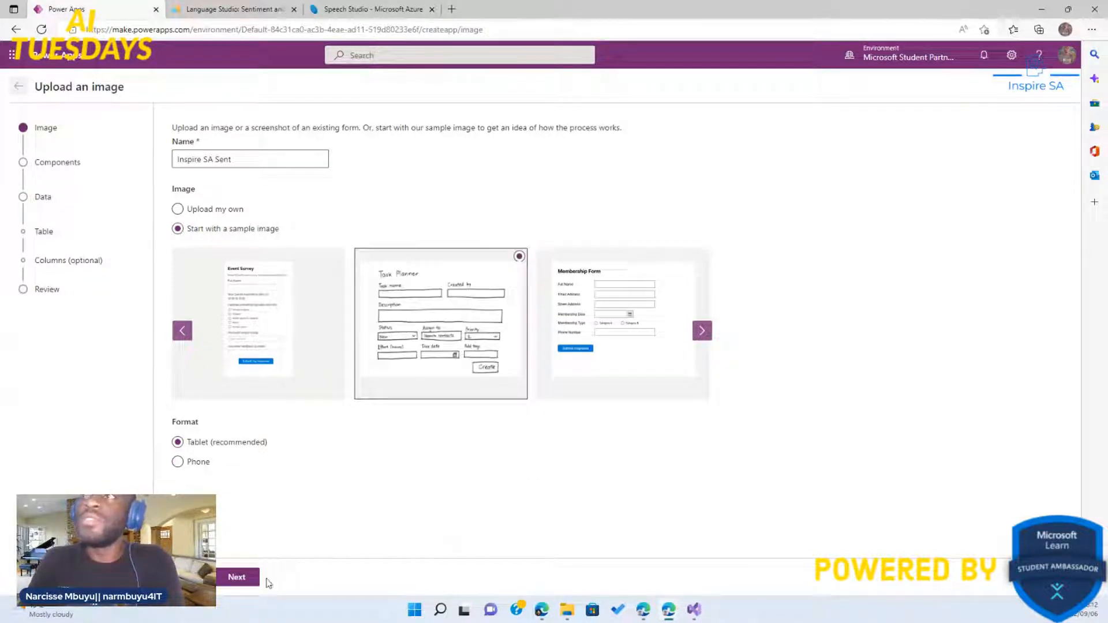
Step: Accept the suggested component tags, create the app without a data table, skip the welcome message and select the Task name input
{"action": "left_click", "coordinate": [237, 576]}
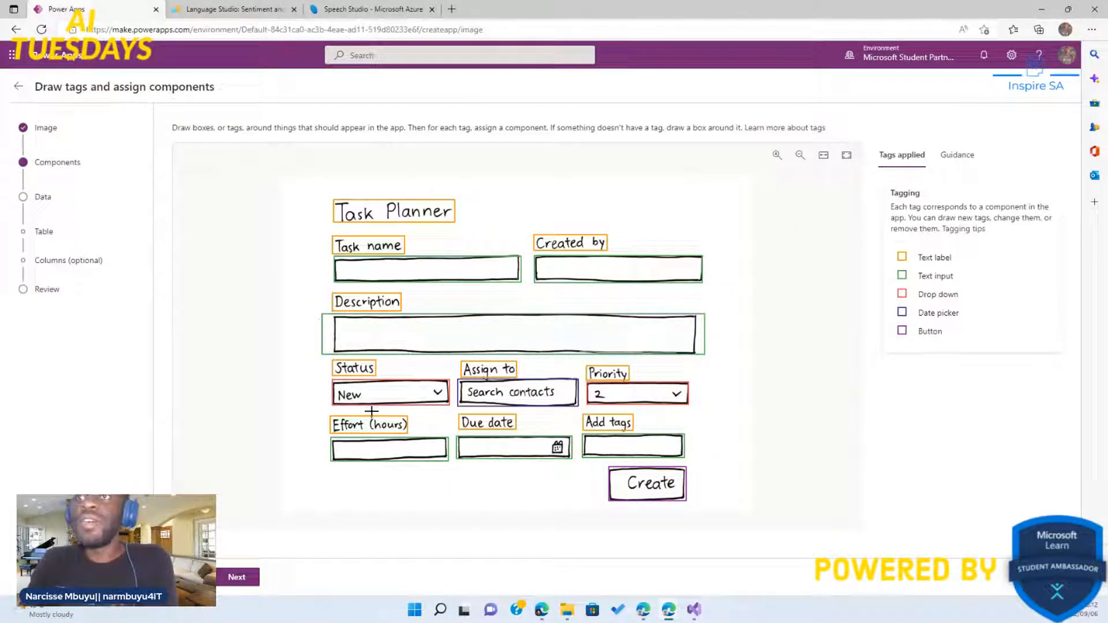
{"action": "left_click", "coordinate": [241, 577]}
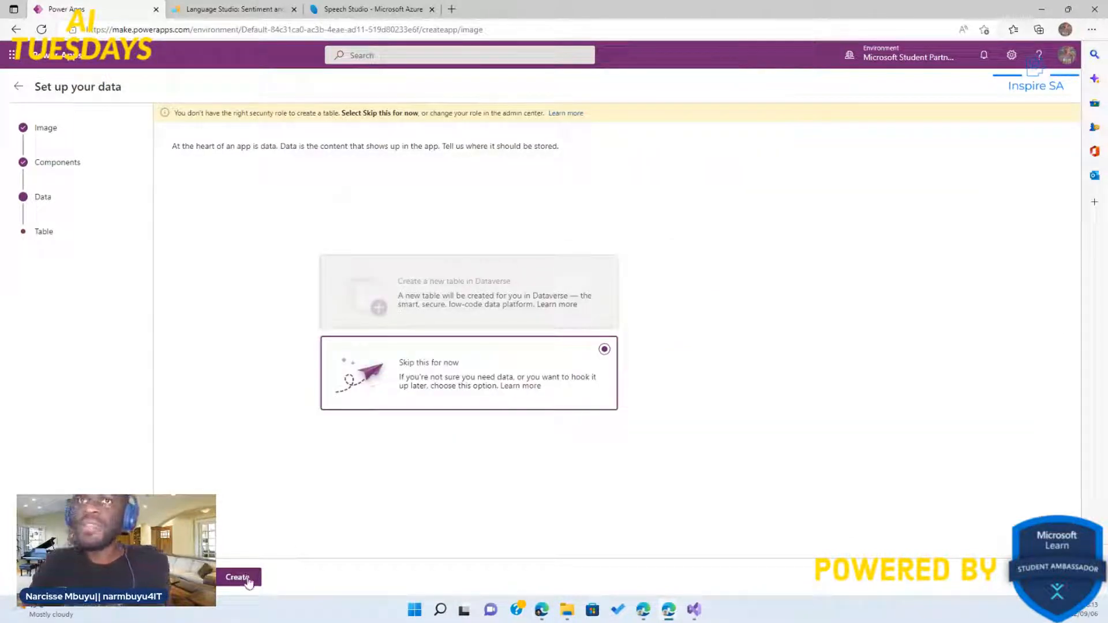
{"action": "left_click", "coordinate": [248, 580]}
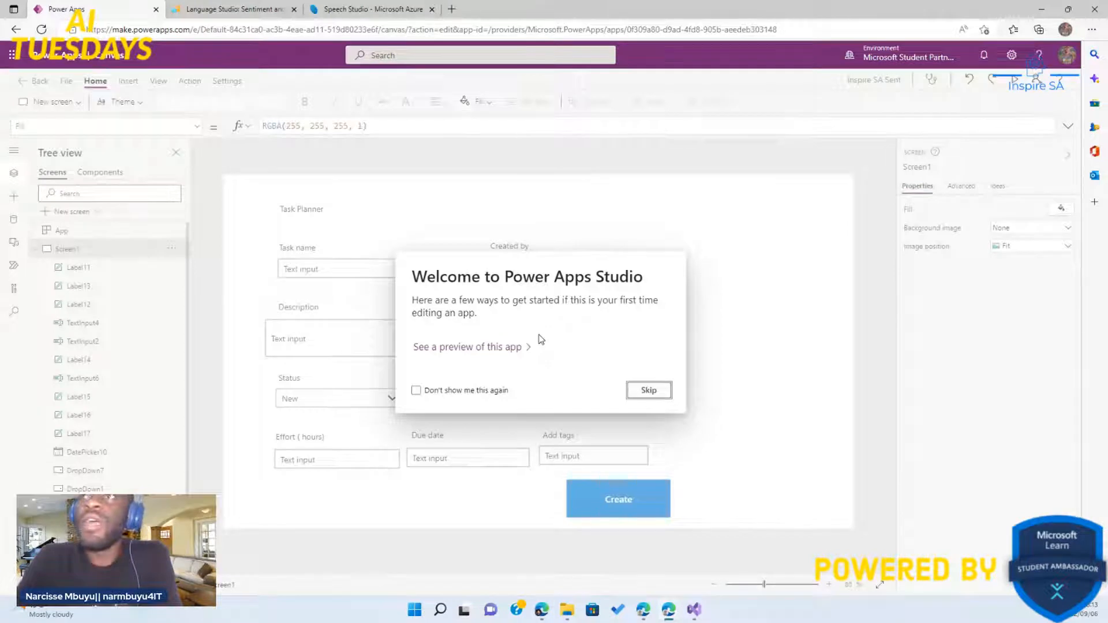
{"action": "left_click", "coordinate": [649, 391]}
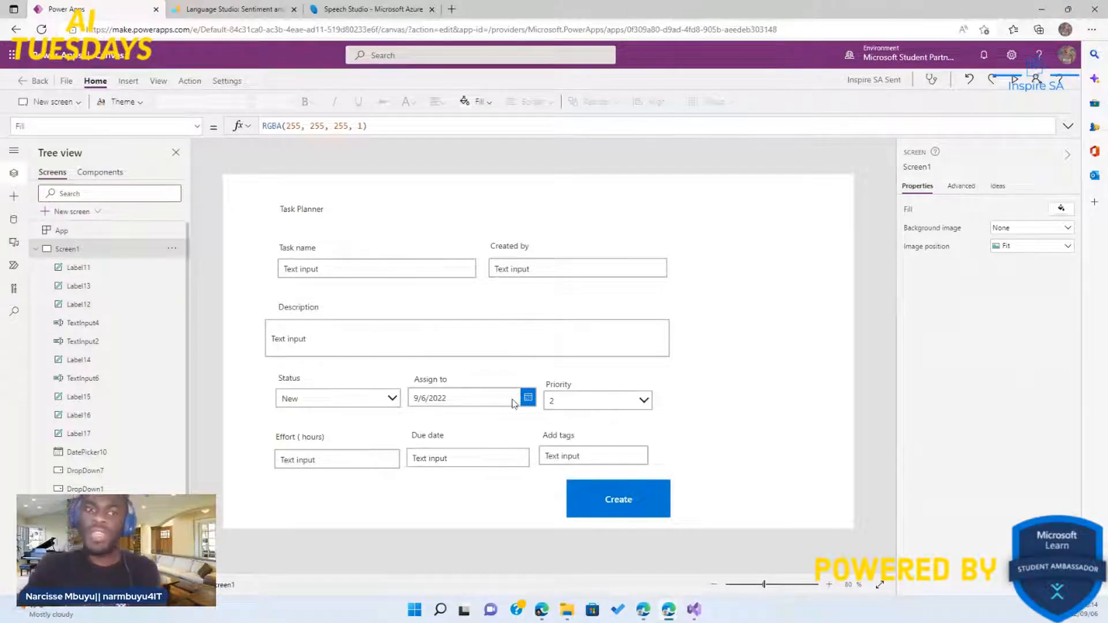
{"action": "left_click", "coordinate": [318, 266]}
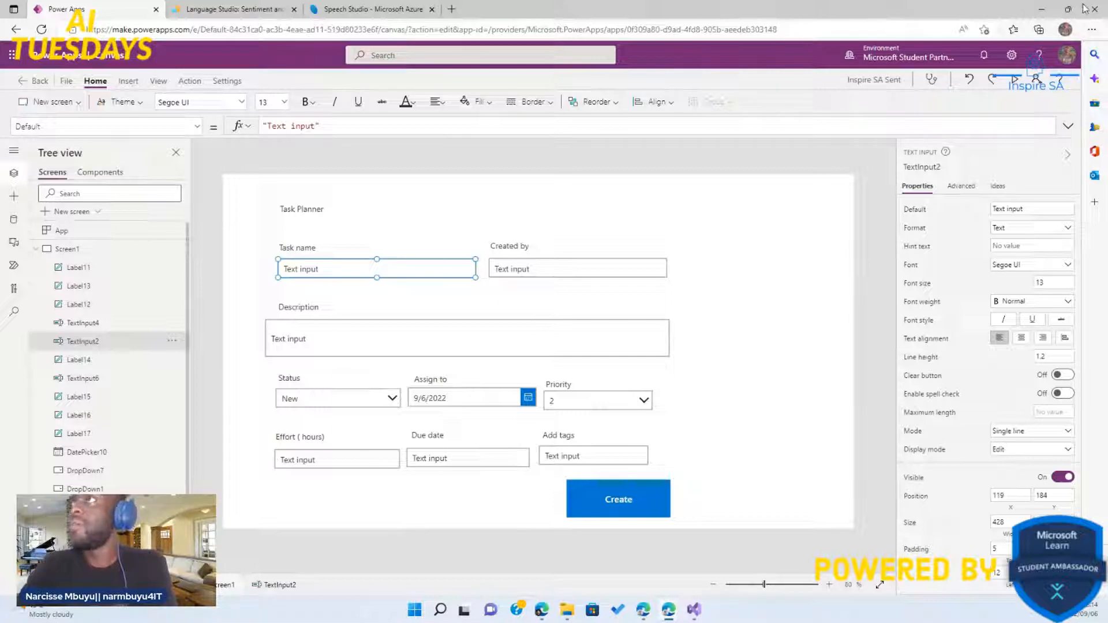
Step: Restore the Power Apps window to its smaller size, then switch to the Power Automate window and maximize it
{"action": "mouse_move", "coordinate": [1067, 10]}
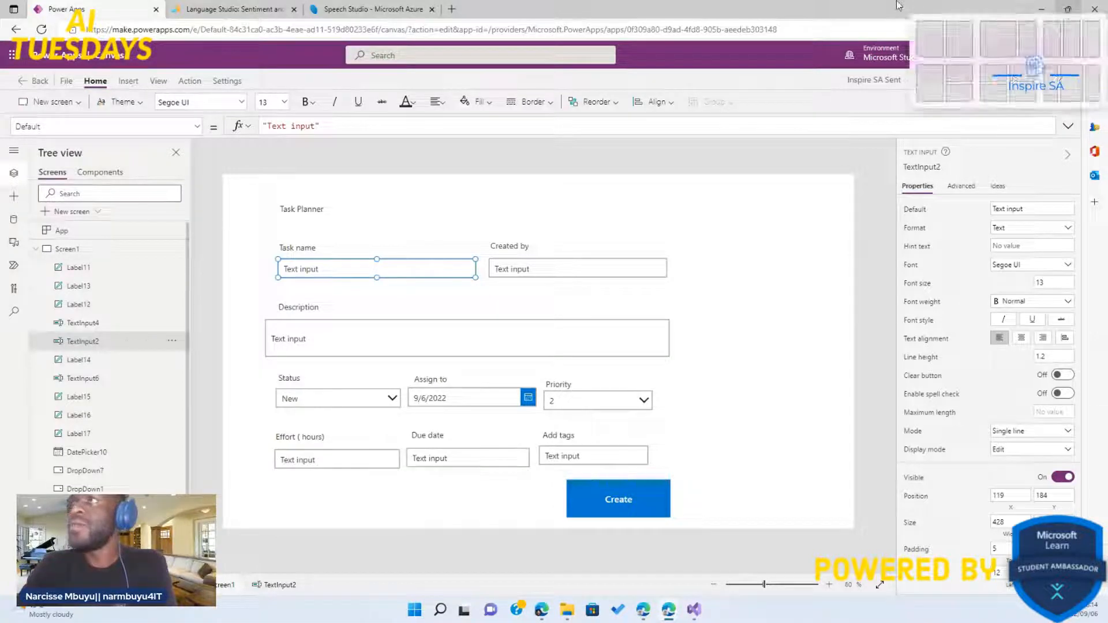
{"action": "left_click", "coordinate": [1065, 9]}
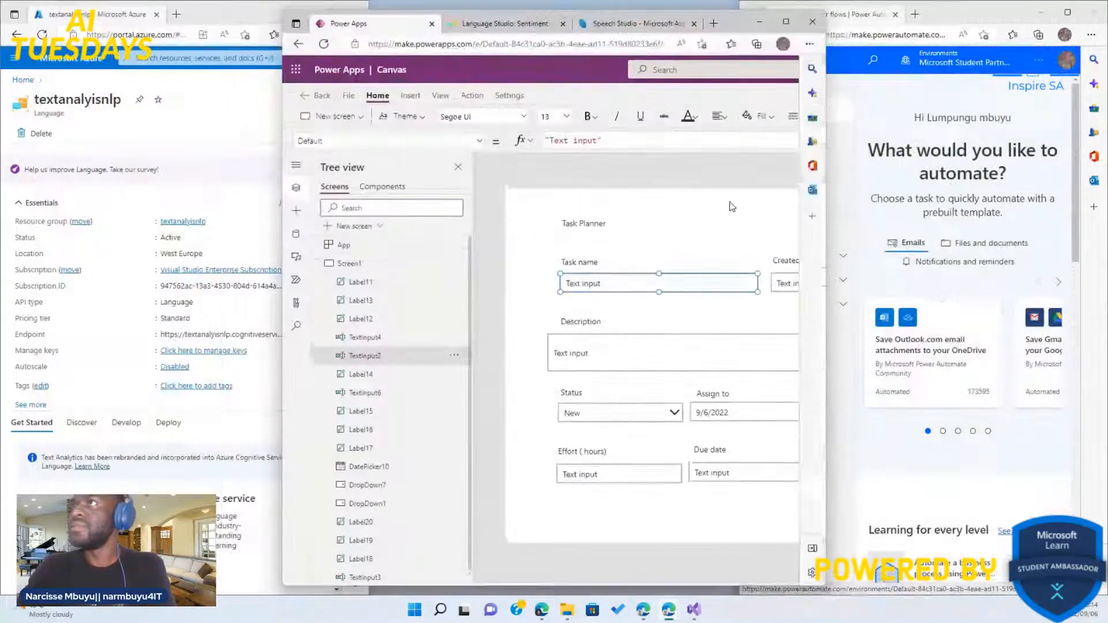
{"action": "left_click", "coordinate": [955, 16]}
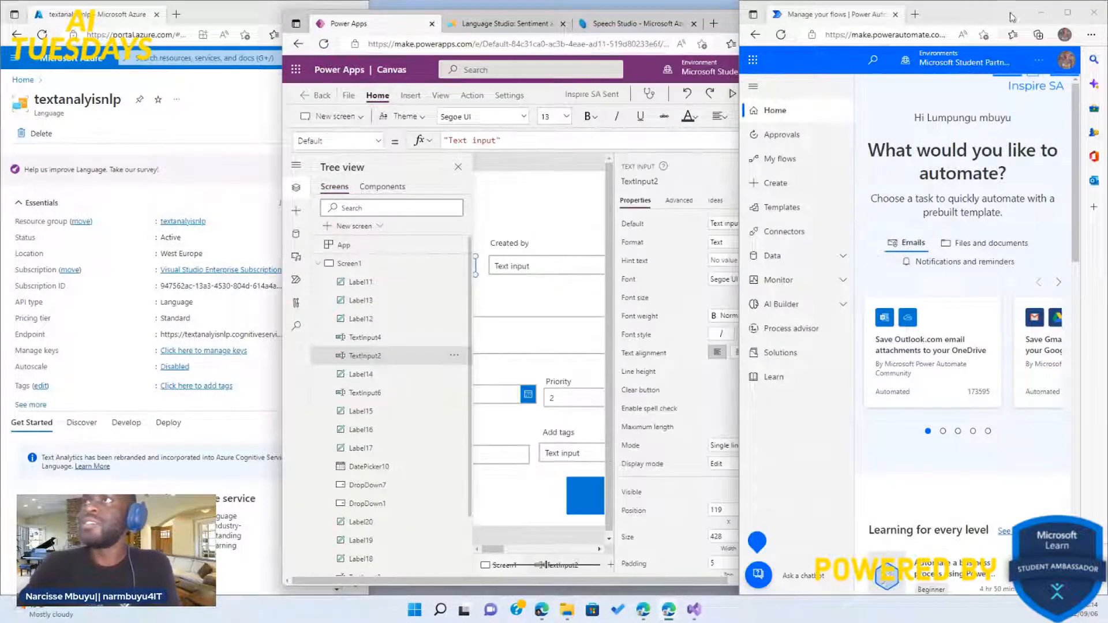
{"action": "left_click", "coordinate": [1067, 13]}
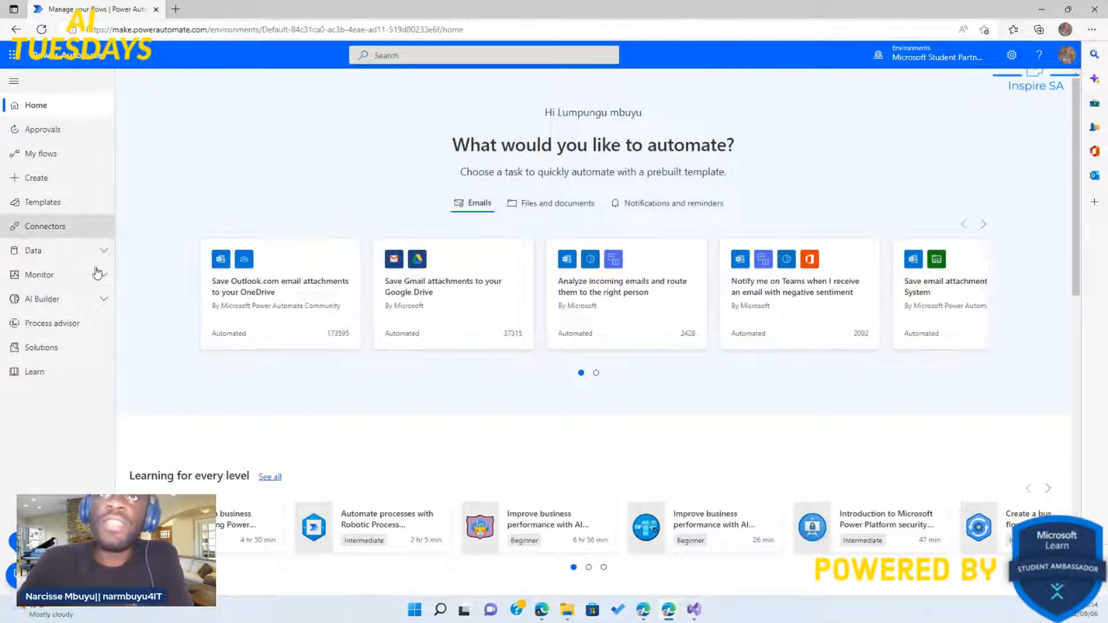
Step: Create an unnamed instant cloud flow with PowerApps as its trigger
{"action": "left_click", "coordinate": [62, 185]}
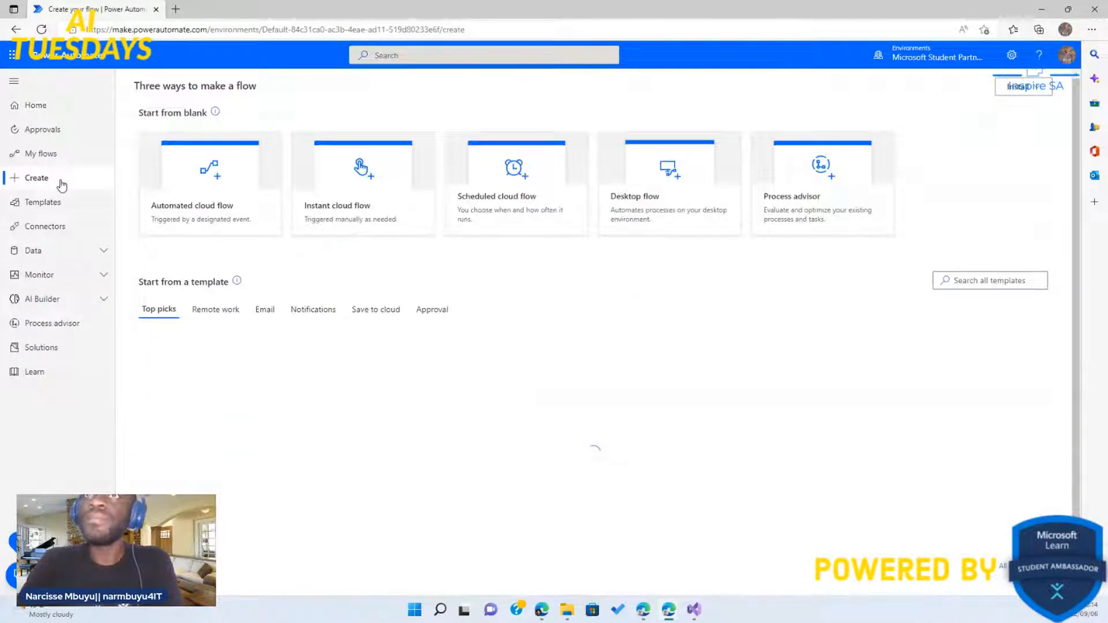
{"action": "left_click", "coordinate": [368, 173]}
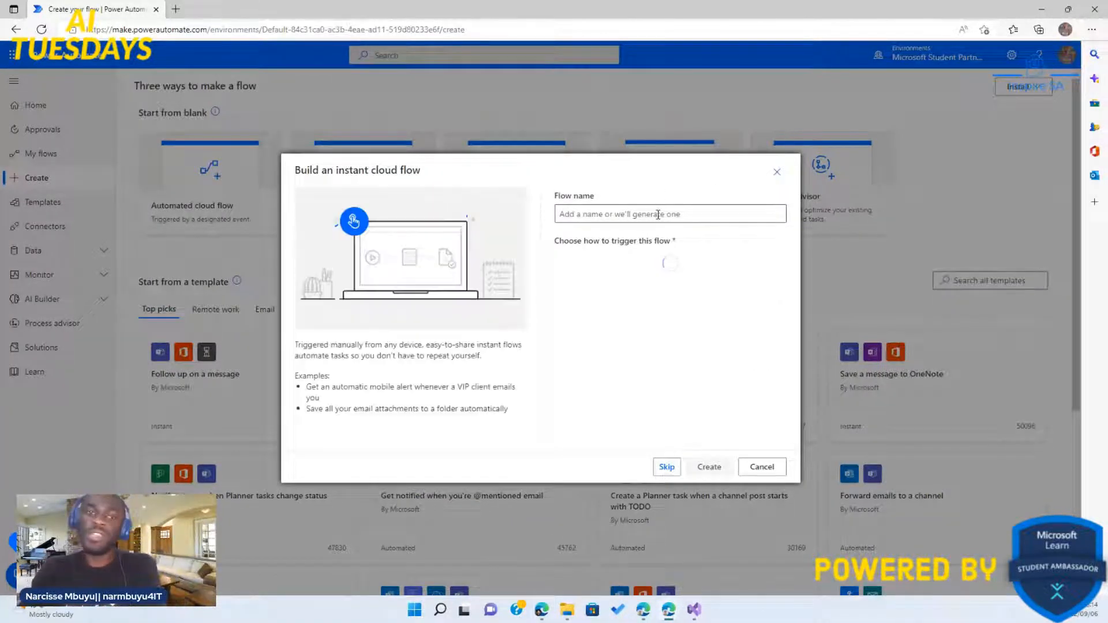
{"action": "left_click", "coordinate": [657, 214]}
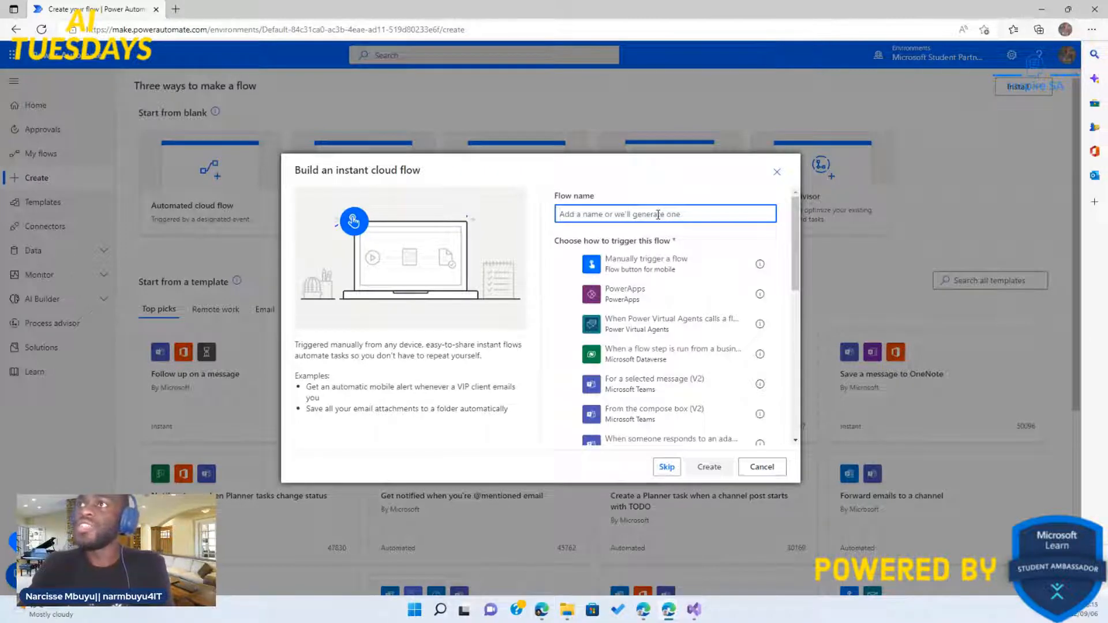
{"action": "scroll", "coordinate": [657, 215], "scroll_direction": "up", "scroll_amount": 1}
{"action": "scroll", "coordinate": [653, 290], "scroll_direction": "up", "scroll_amount": 1}
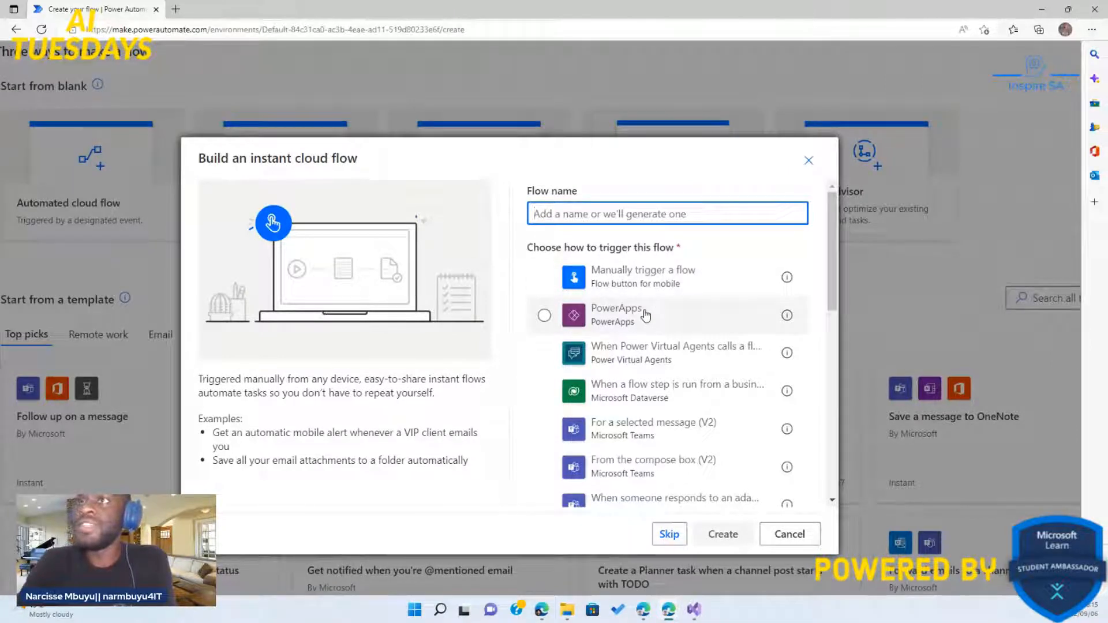
{"action": "left_click", "coordinate": [645, 314]}
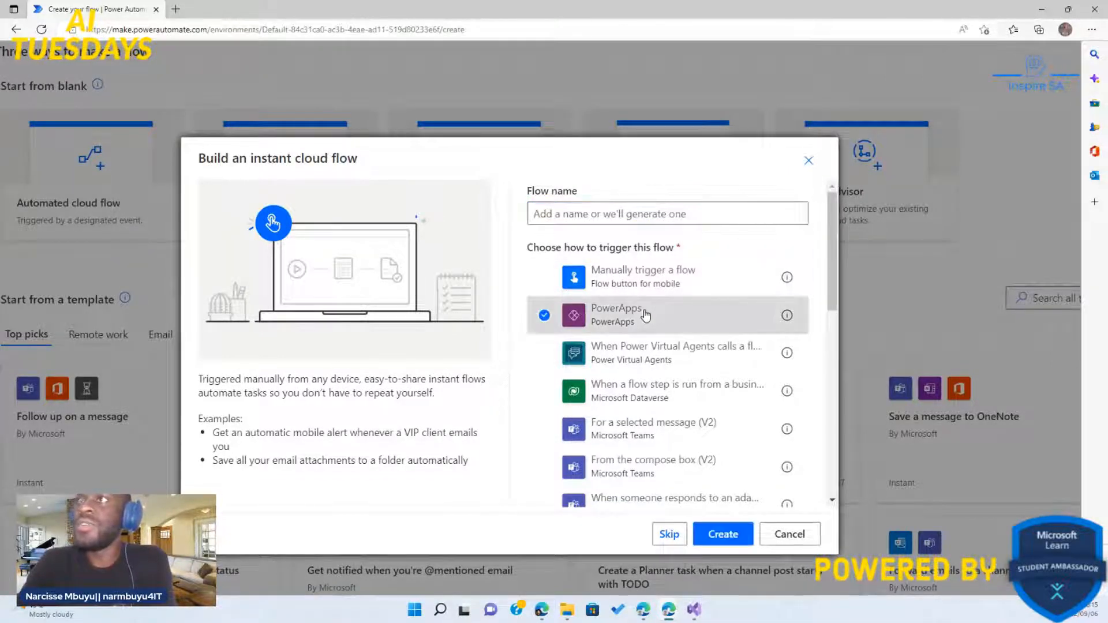
{"action": "left_click", "coordinate": [737, 535]}
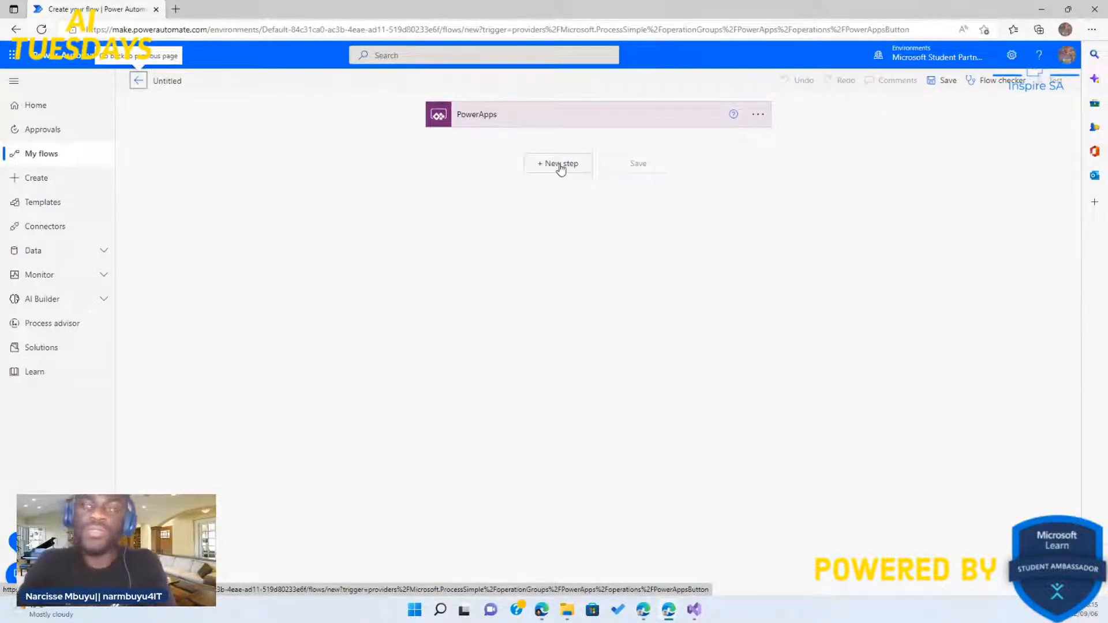
Step: Add a new step after the PowerApps trigger, search for "sentimen" and choose the Azure Cognitive Service for Language action Sentiment (V3.0)
{"action": "scroll", "coordinate": [559, 167], "scroll_direction": "up", "scroll_amount": 3, "text": "ctrl"}
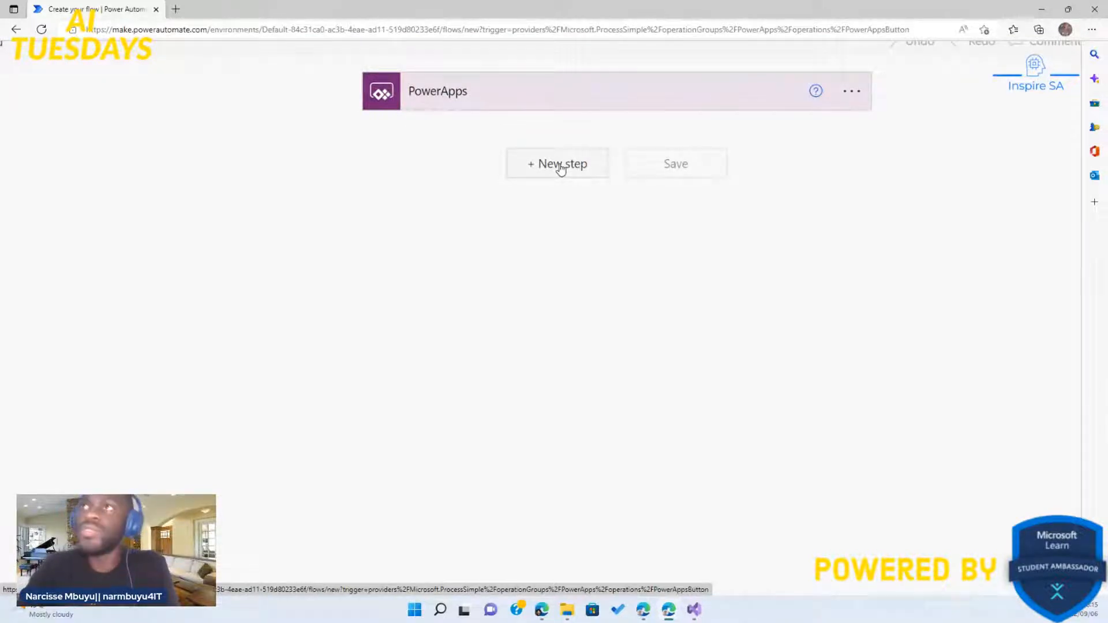
{"action": "left_click", "coordinate": [559, 167]}
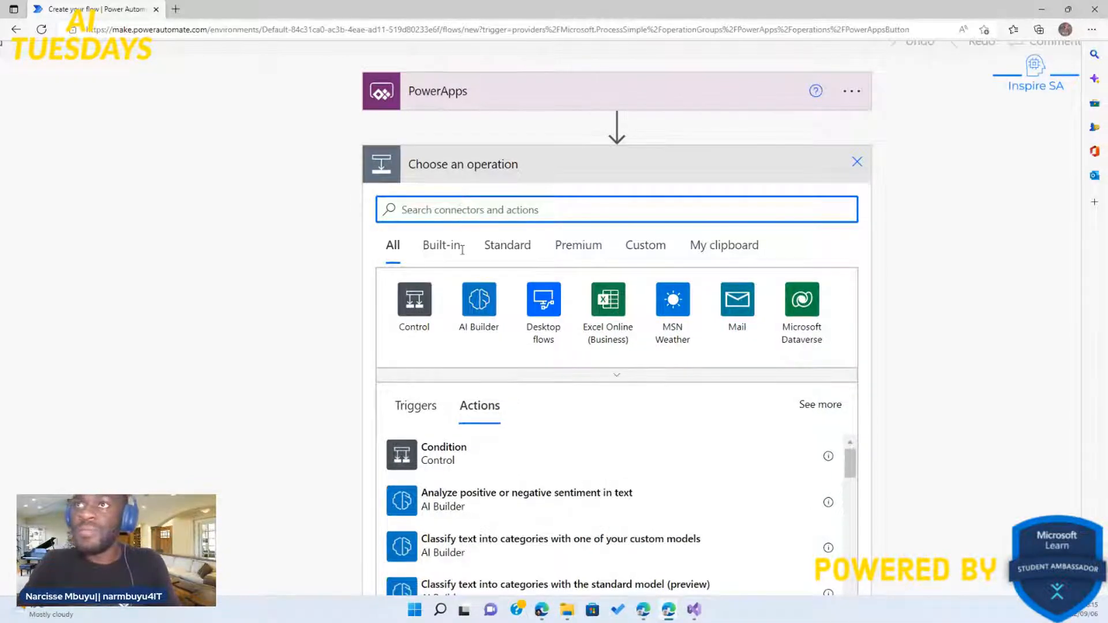
{"action": "scroll", "coordinate": [487, 493], "scroll_direction": "down", "scroll_amount": 3}
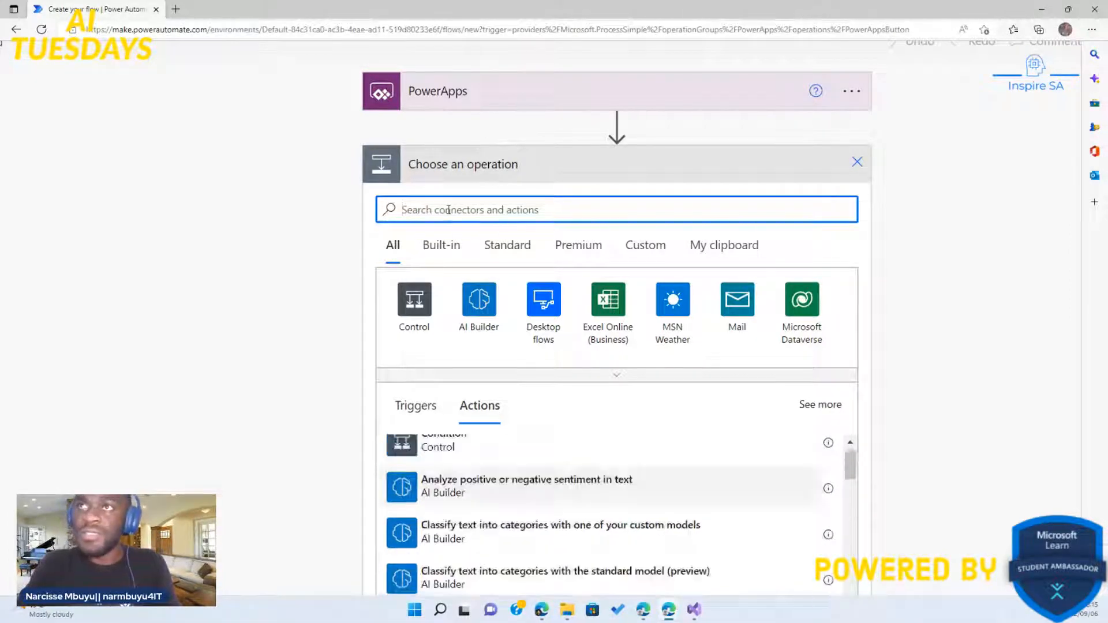
{"action": "type", "text": "sentimen"}
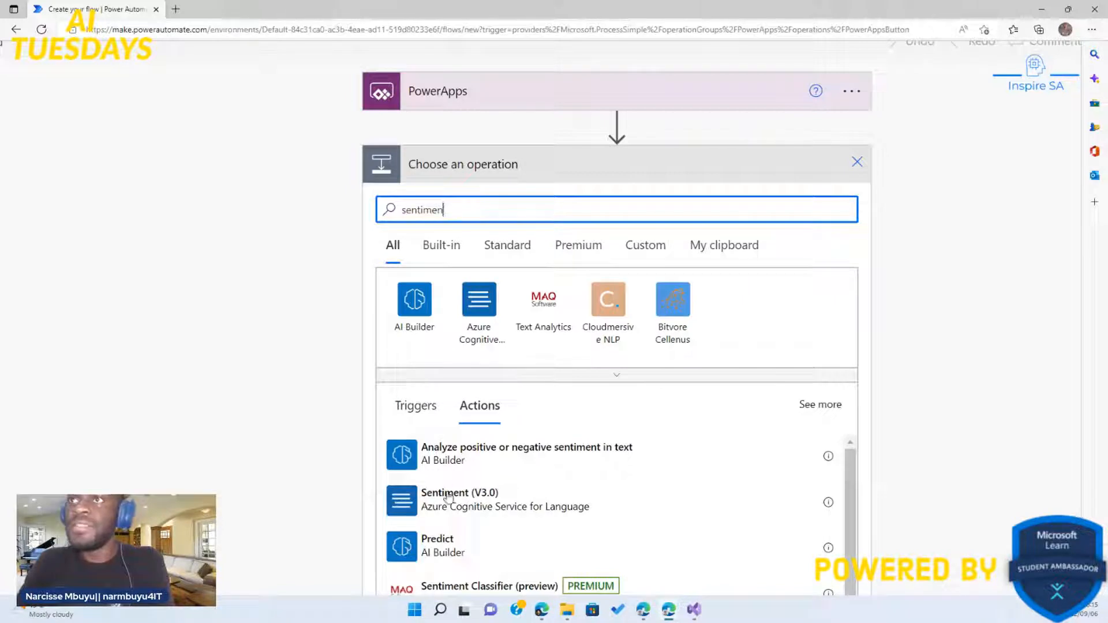
{"action": "scroll", "coordinate": [448, 495], "scroll_direction": "down", "scroll_amount": 1}
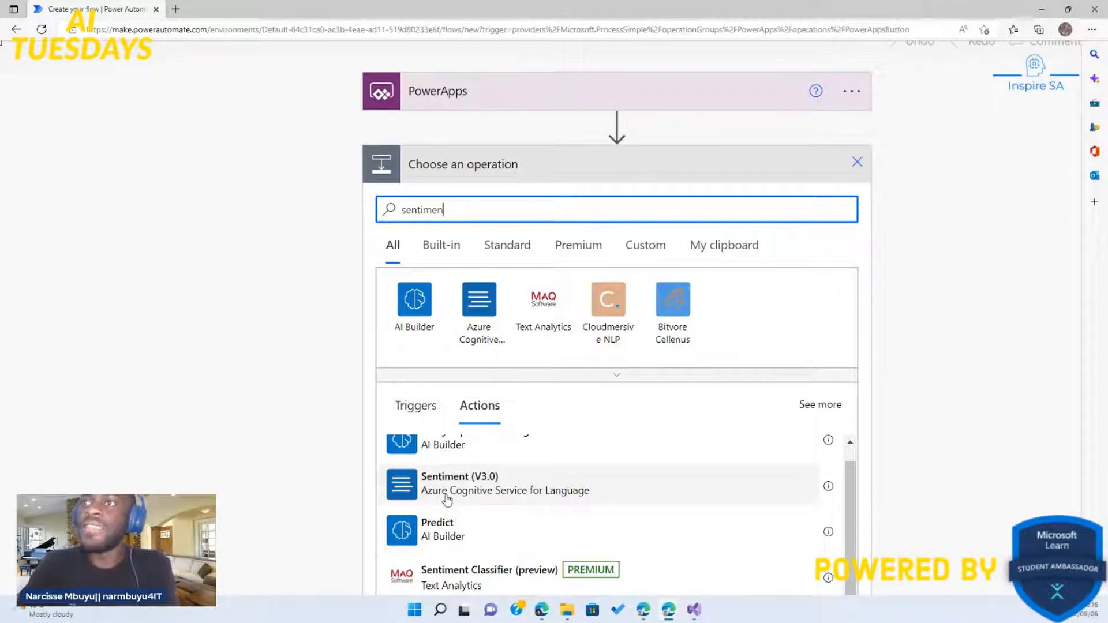
{"action": "left_click", "coordinate": [447, 500]}
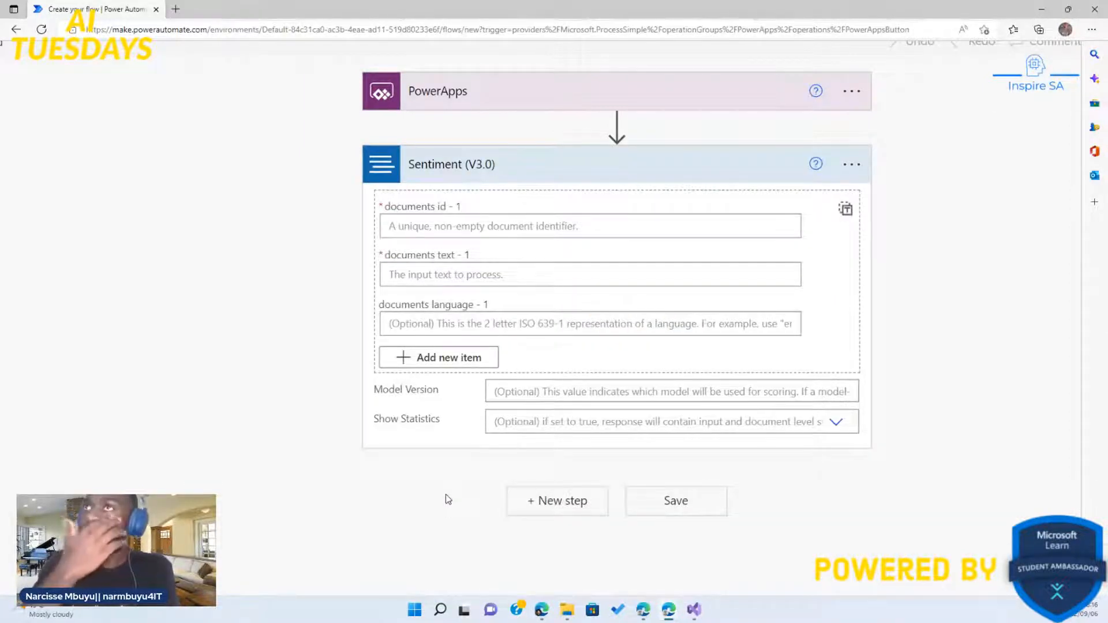
Step: Fill the Sentiment action's documents id and documents text with Ask in PowerApps dynamic content
{"action": "left_click", "coordinate": [500, 225]}
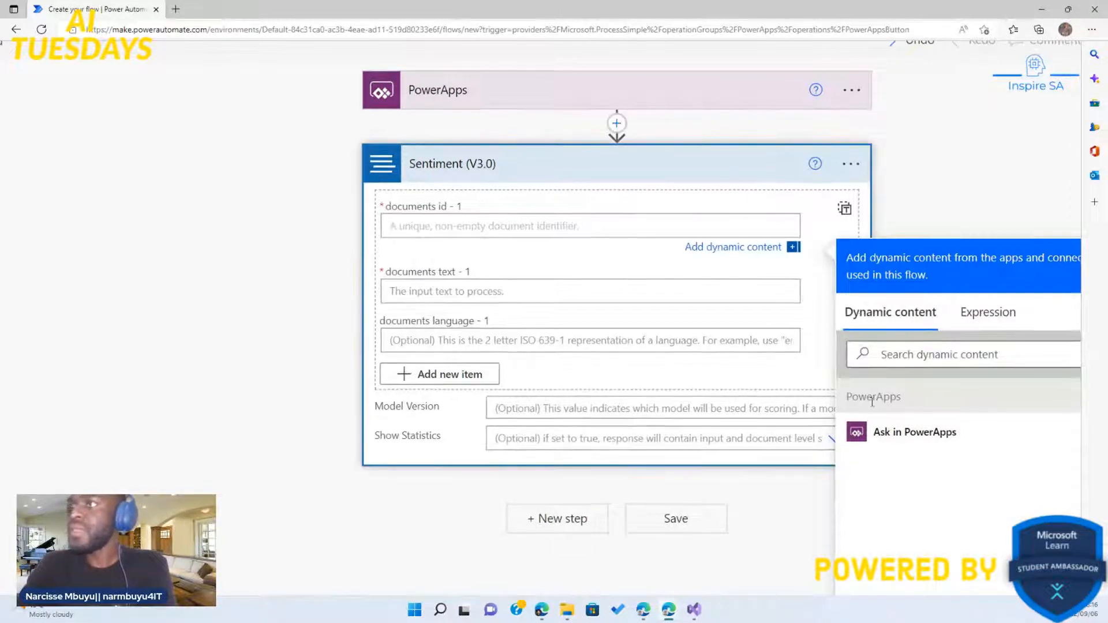
{"action": "left_click", "coordinate": [898, 442]}
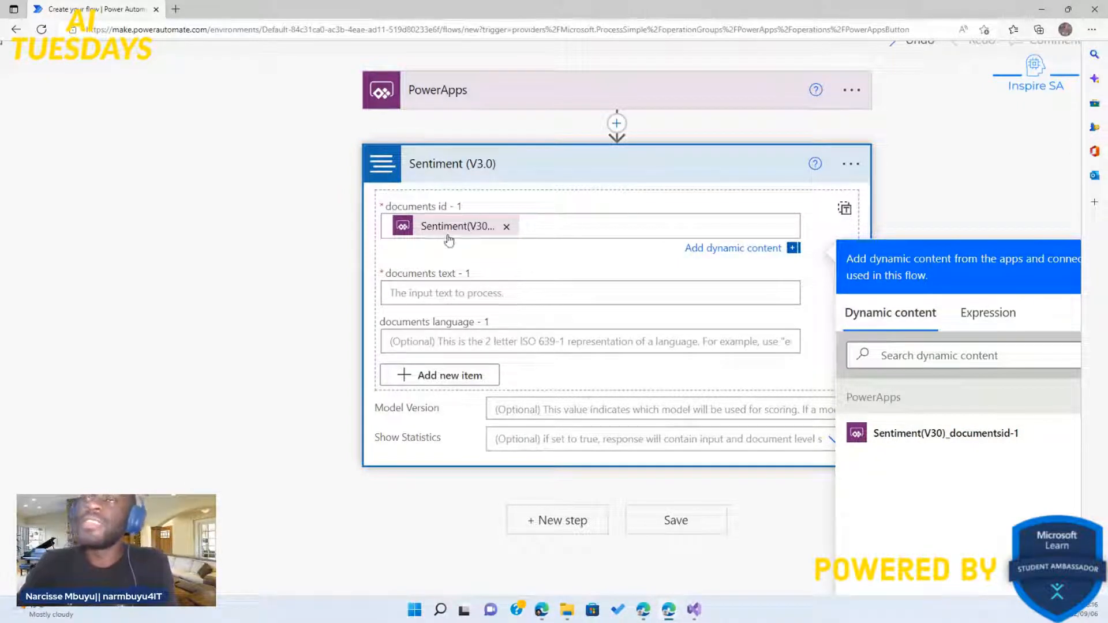
{"action": "left_click", "coordinate": [467, 299]}
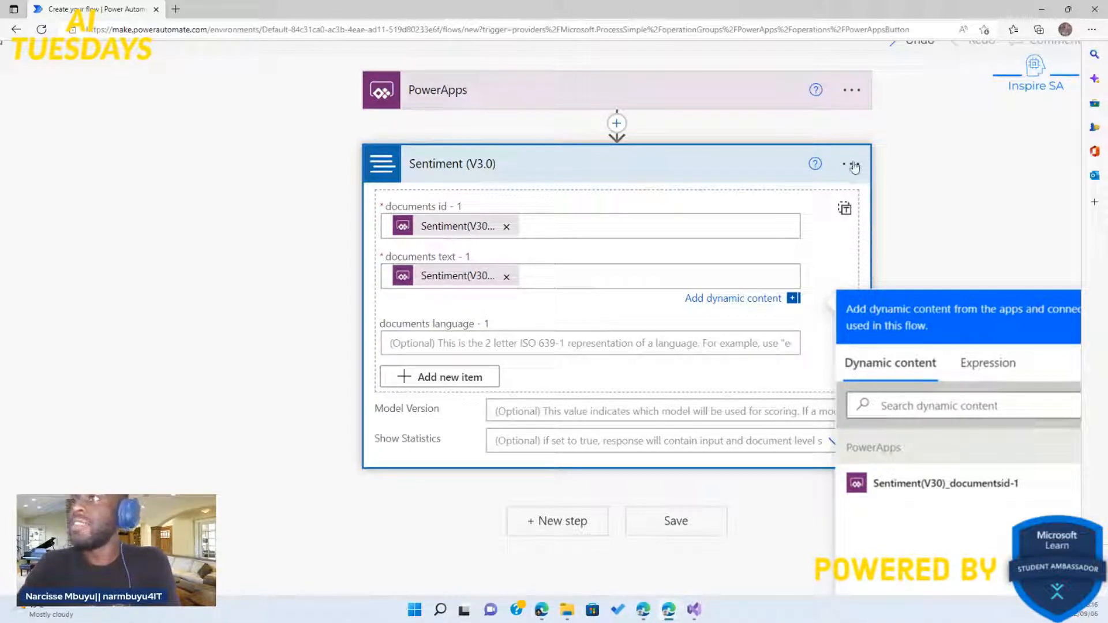
Step: Start adding a new Azure Cognitive Service for Language connection with Api Key authentication for the Sentiment (V3.0) action
{"action": "left_click", "coordinate": [854, 166]}
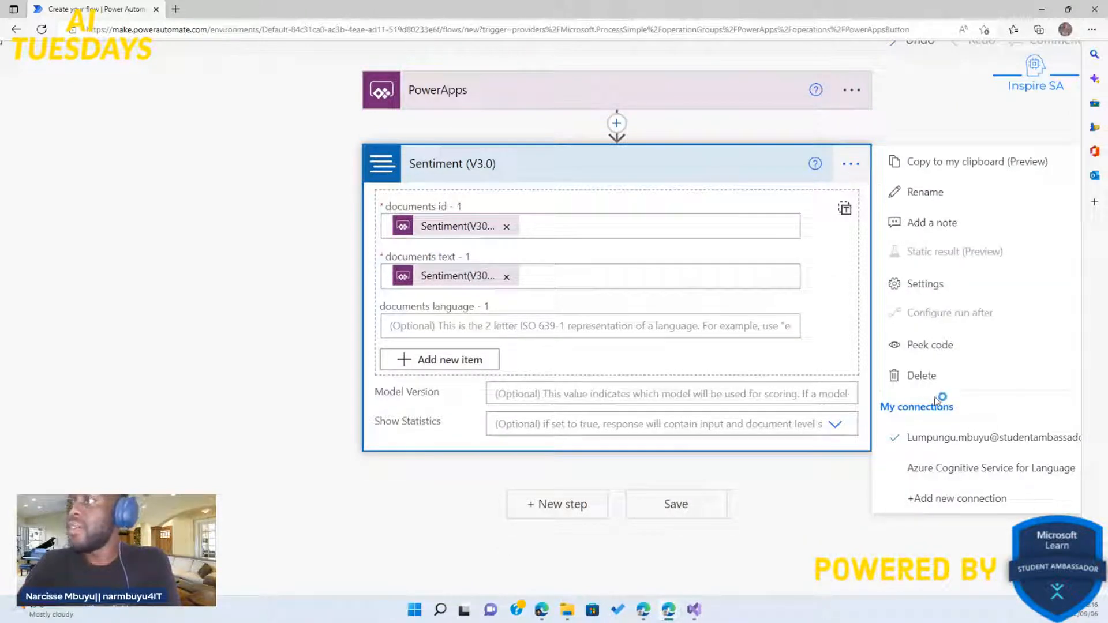
{"action": "scroll", "coordinate": [917, 392], "scroll_direction": "right", "scroll_amount": 2}
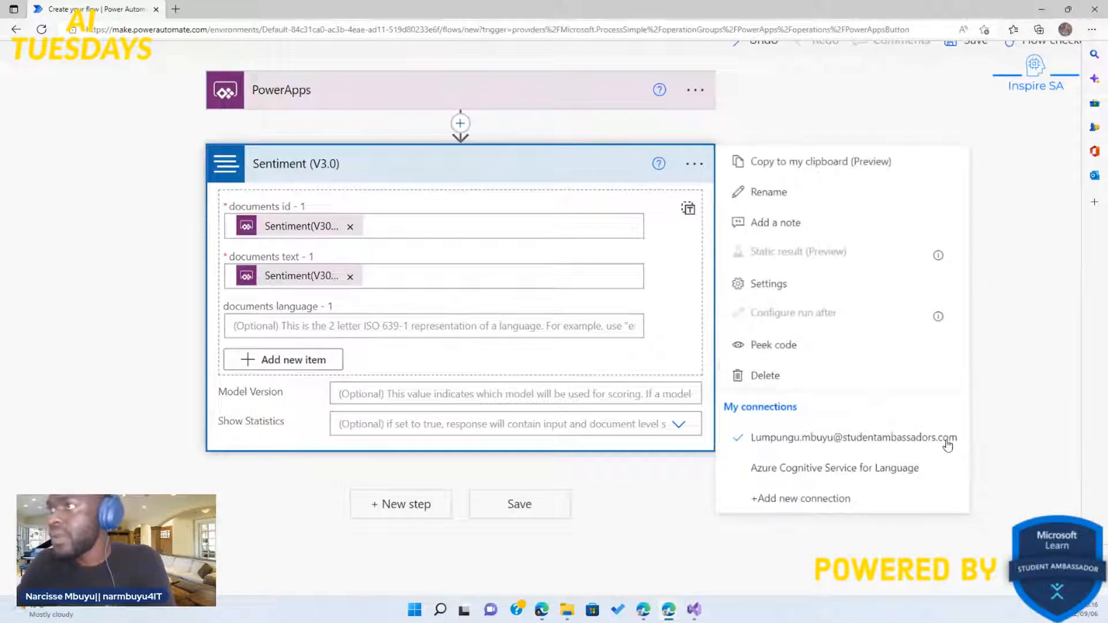
{"action": "left_click", "coordinate": [820, 505]}
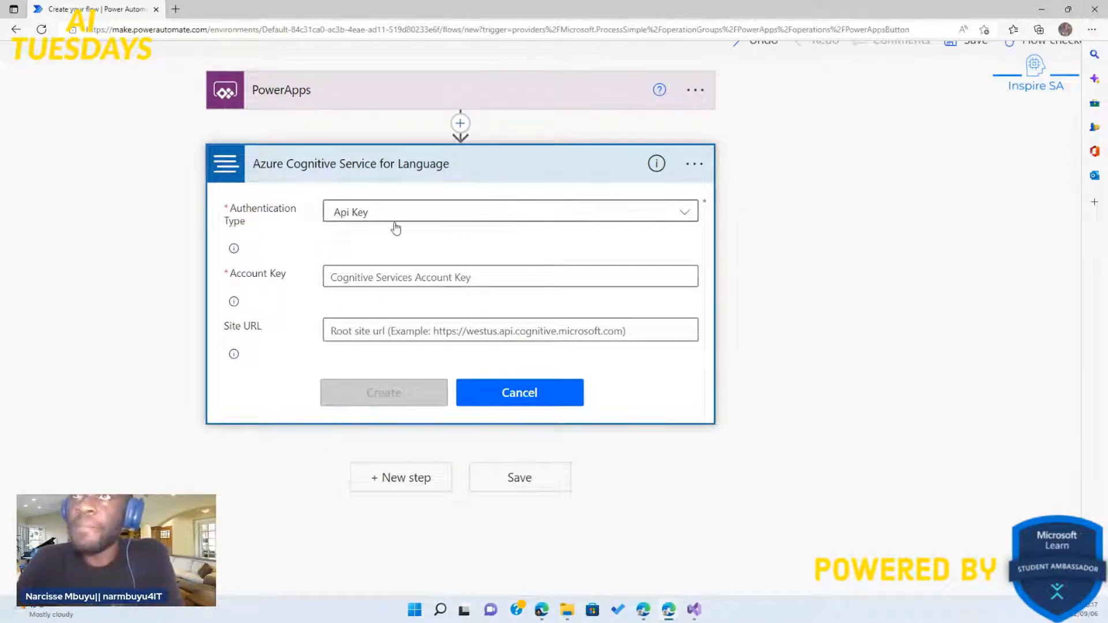
{"action": "left_click", "coordinate": [428, 269]}
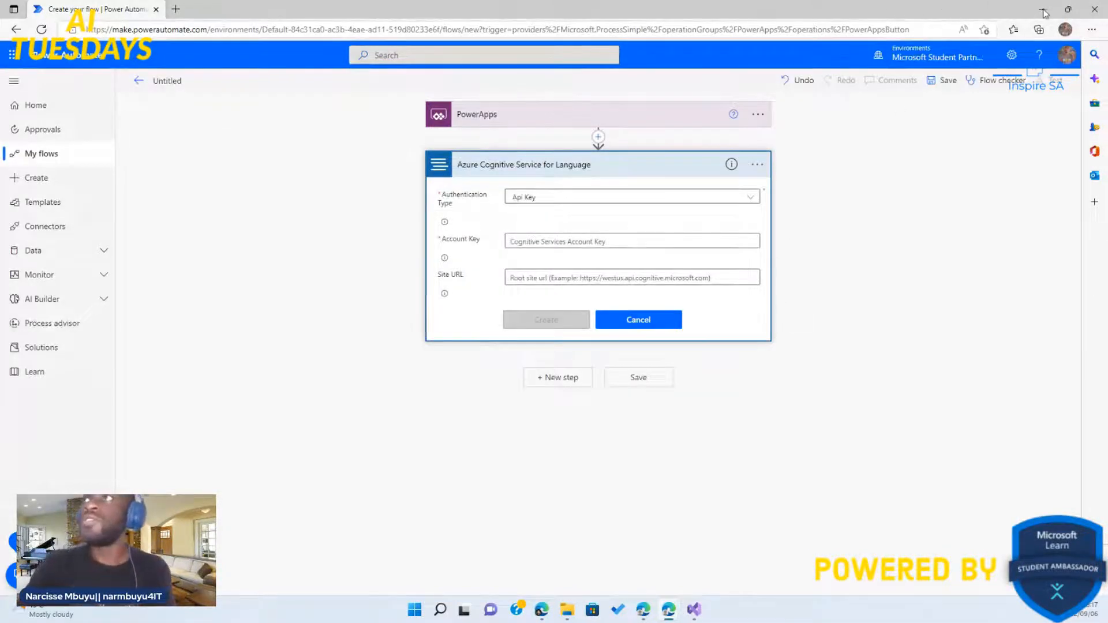
Step: Switch to the Azure portal window, open Keys and Endpoint of the textanalyisnlp resource and copy KEY 1
{"action": "mouse_move", "coordinate": [1068, 8]}
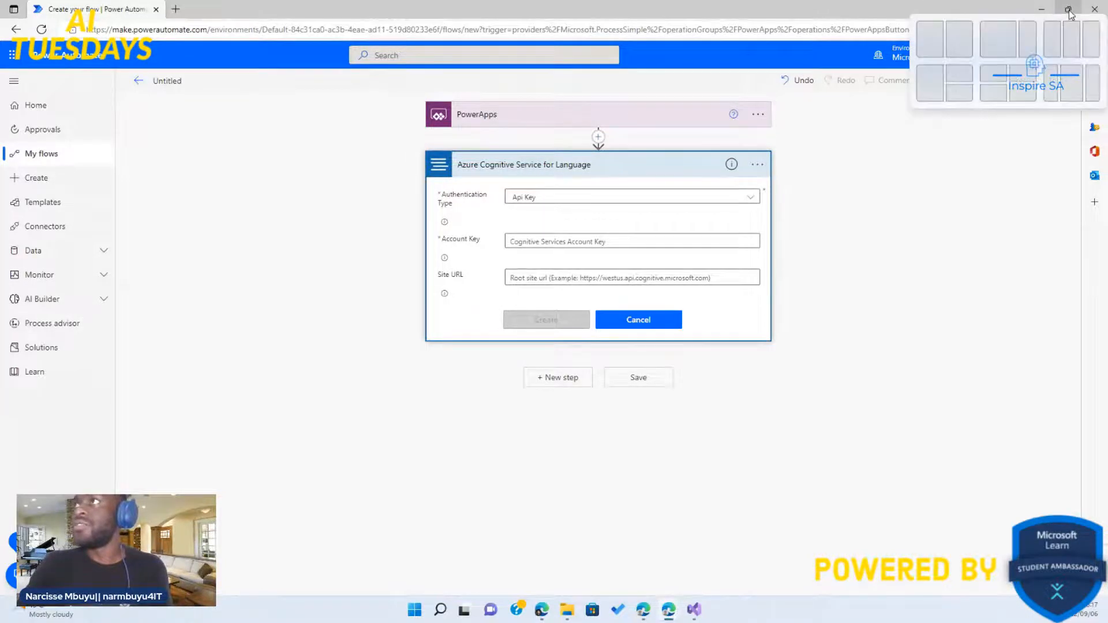
{"action": "left_click", "coordinate": [1084, 84]}
{"action": "left_click", "coordinate": [220, 112]}
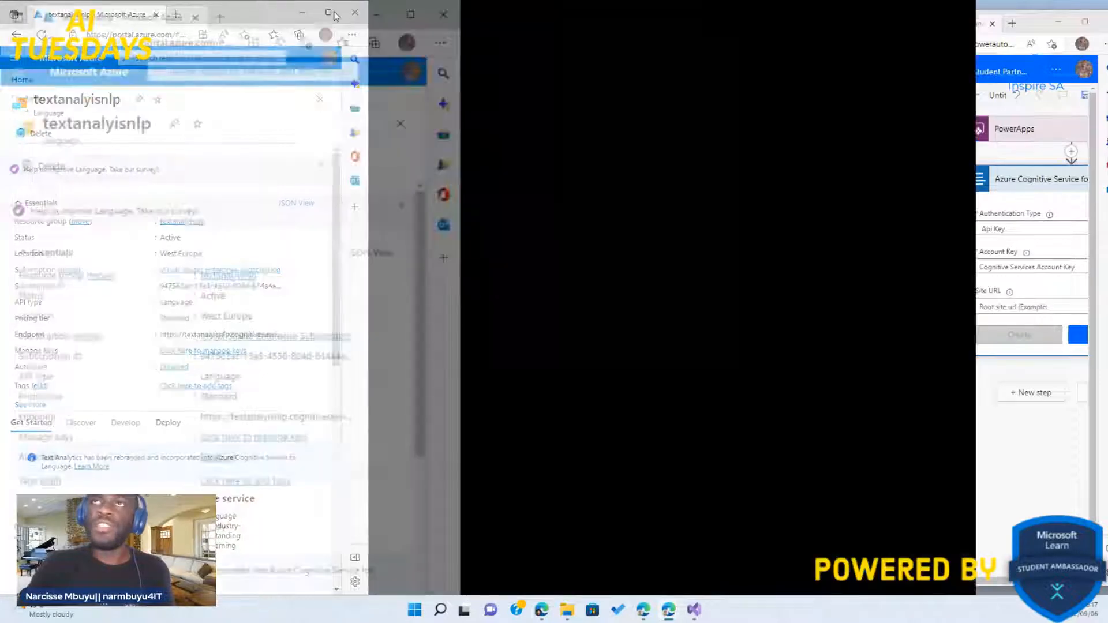
{"action": "left_click", "coordinate": [334, 14]}
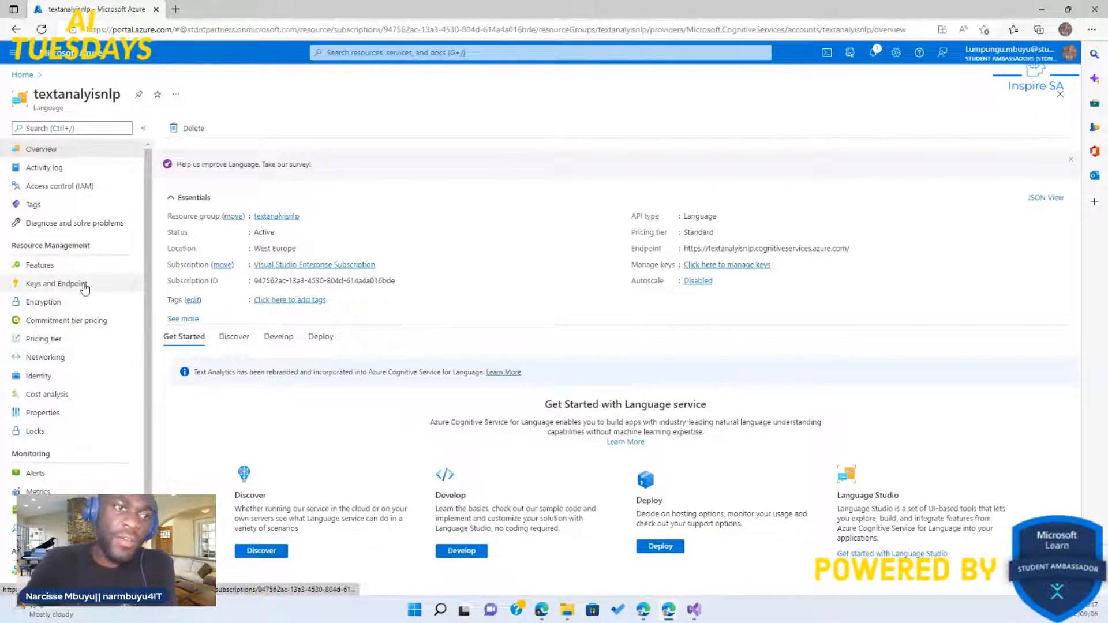
{"action": "left_click", "coordinate": [56, 283]}
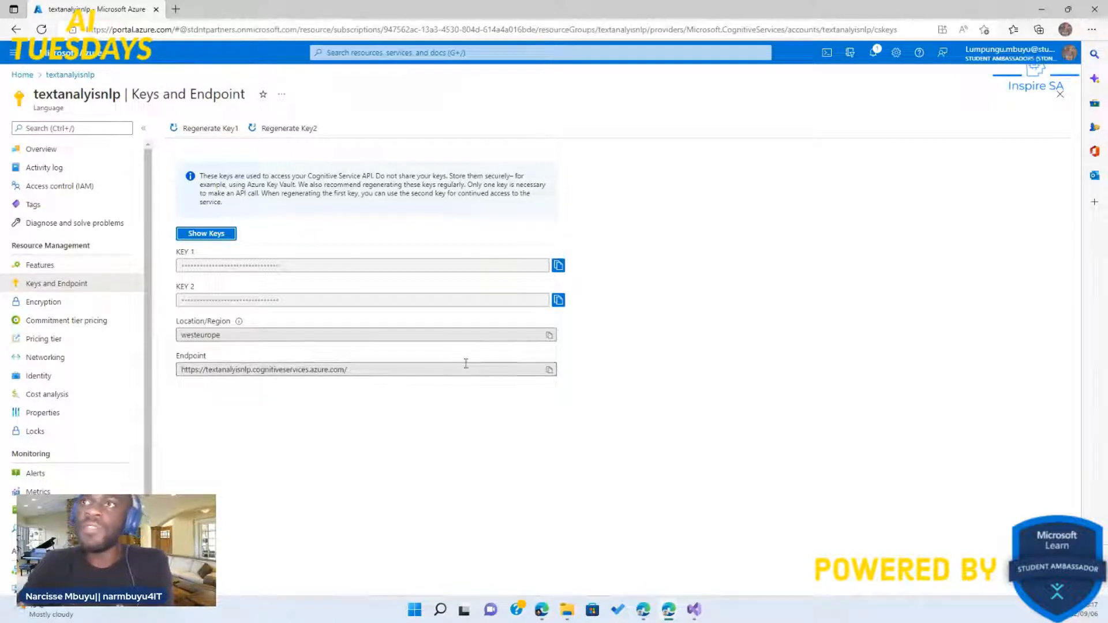
{"action": "left_click", "coordinate": [557, 266]}
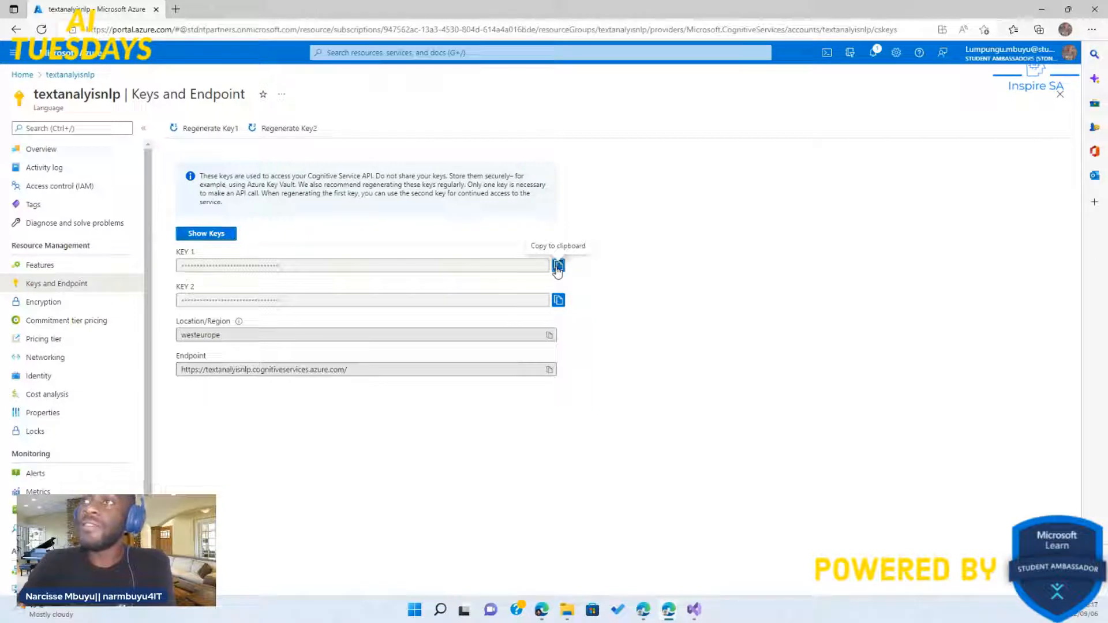
Step: Return to the maximized Power Automate window and paste the copied key as the new connection's Account Key
{"action": "mouse_move", "coordinate": [1070, 12]}
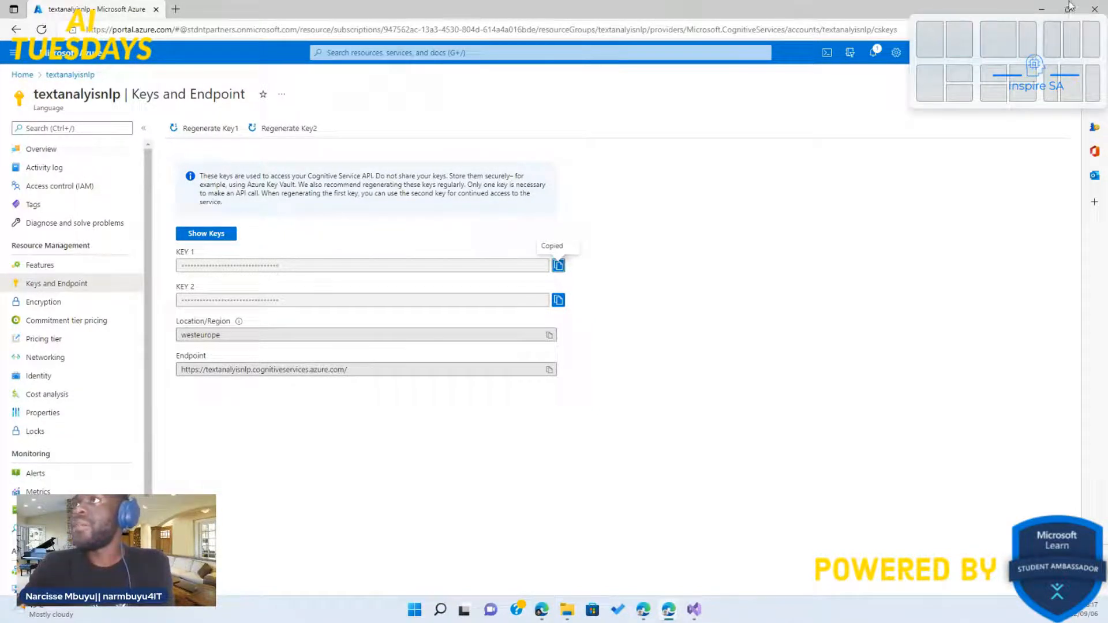
{"action": "left_click", "coordinate": [1050, 38]}
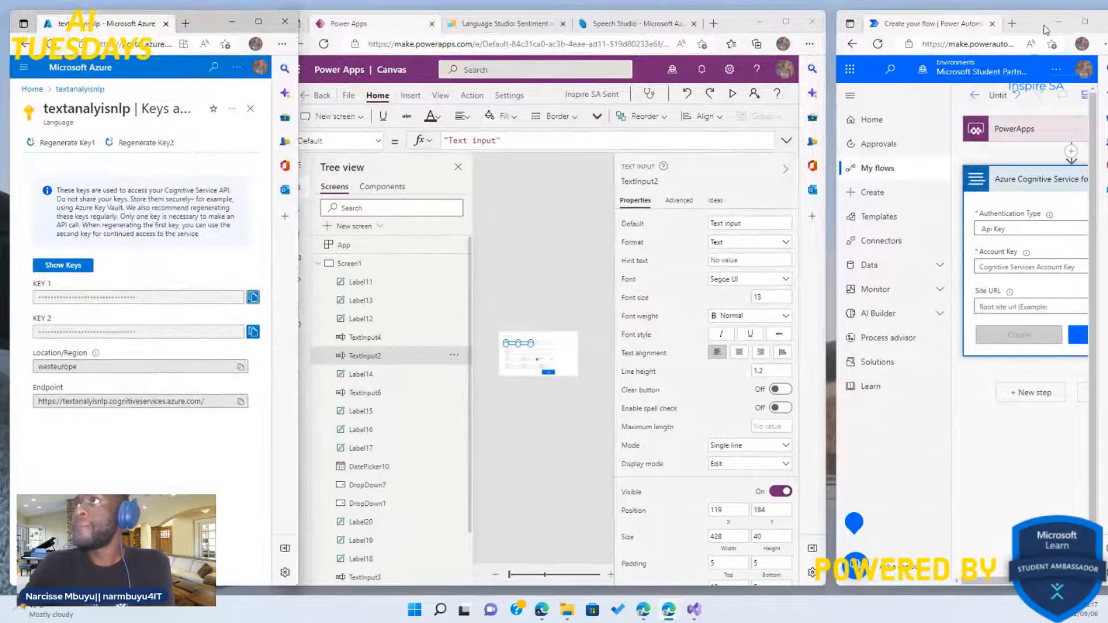
{"action": "left_click", "coordinate": [1080, 24]}
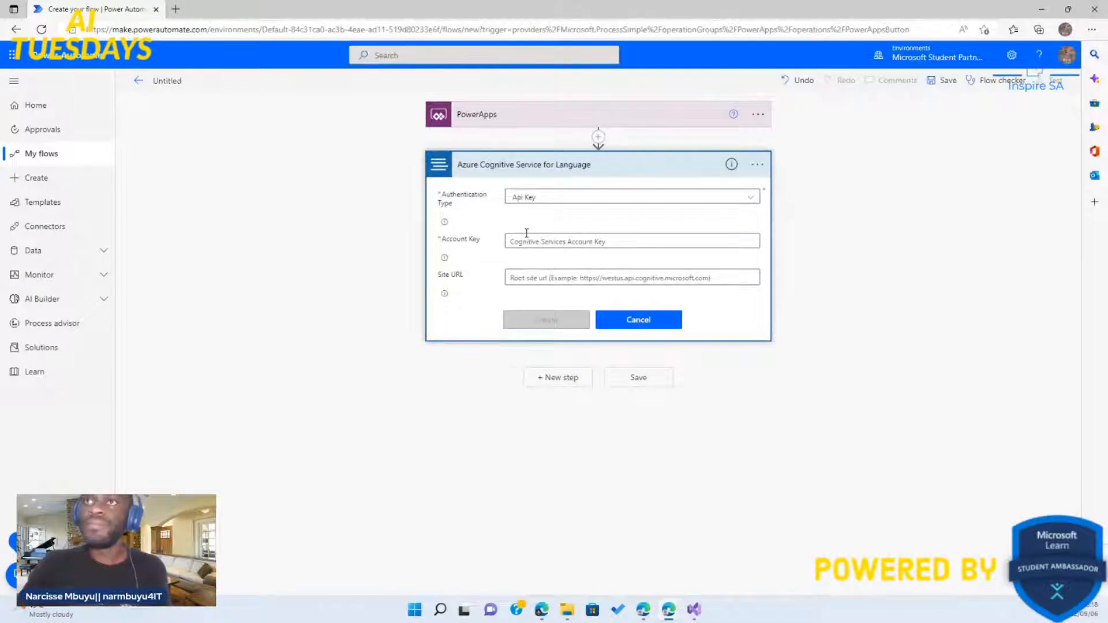
{"action": "left_click", "coordinate": [544, 242]}
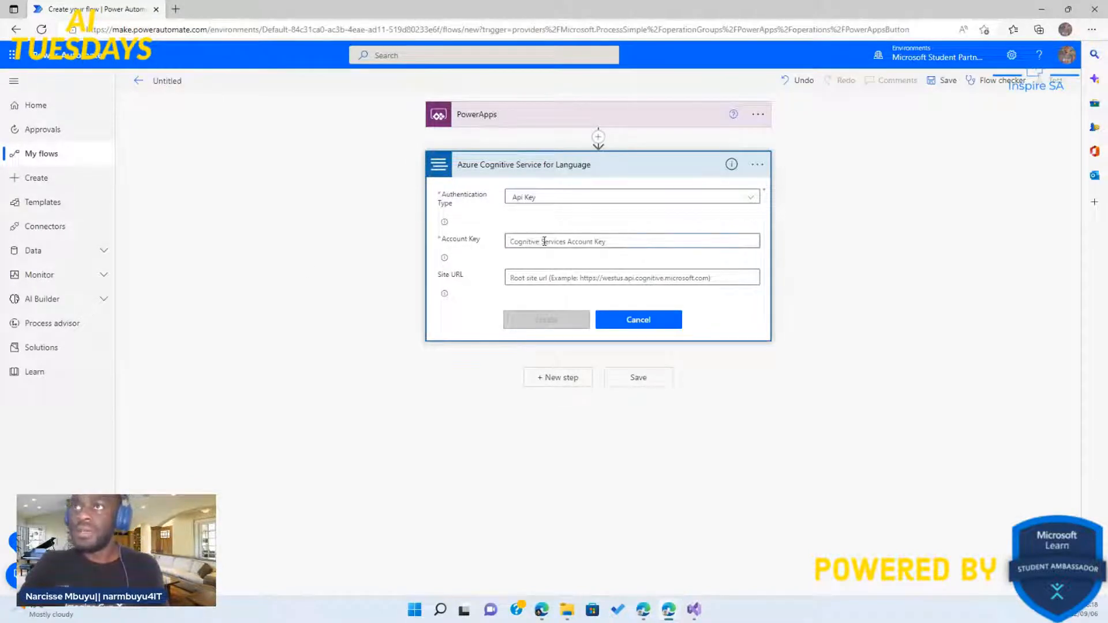
{"action": "key", "text": "ctrl+v"}
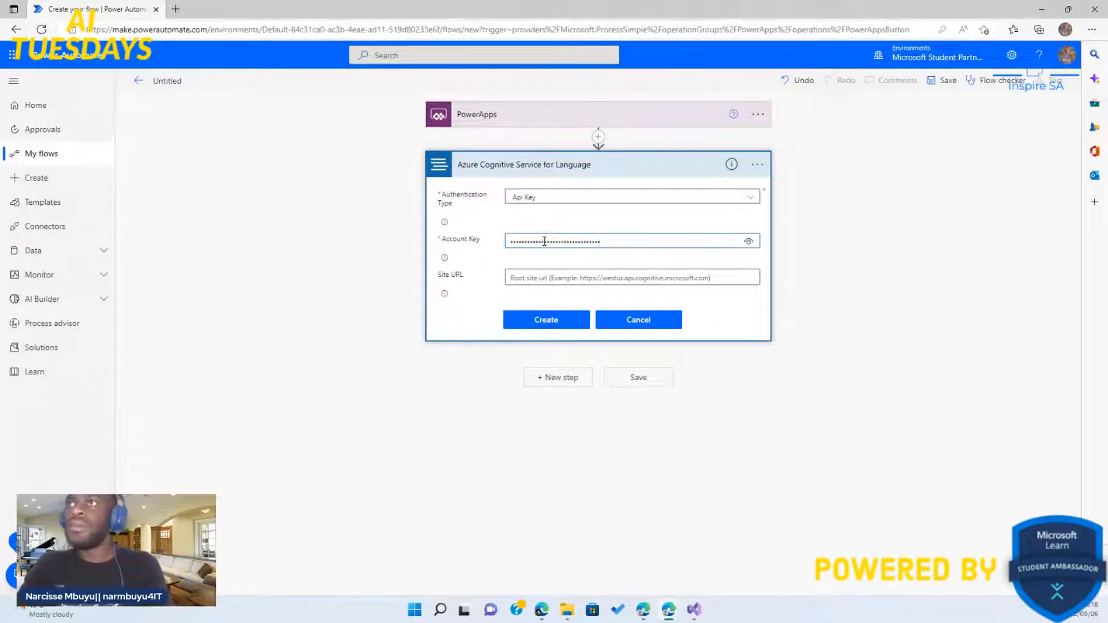
Step: Copy the textanalyisnlp endpoint from the Azure portal into the connection's Site URL, create the connection and dismiss the password-saving prompt
{"action": "left_click", "coordinate": [1065, 11]}
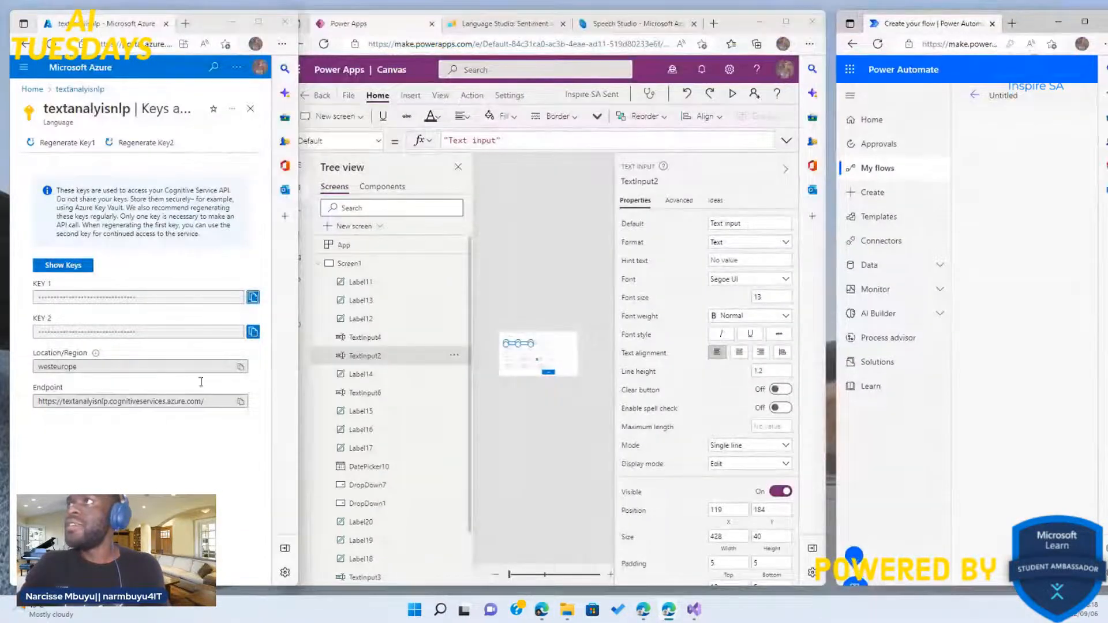
{"action": "left_click", "coordinate": [241, 401]}
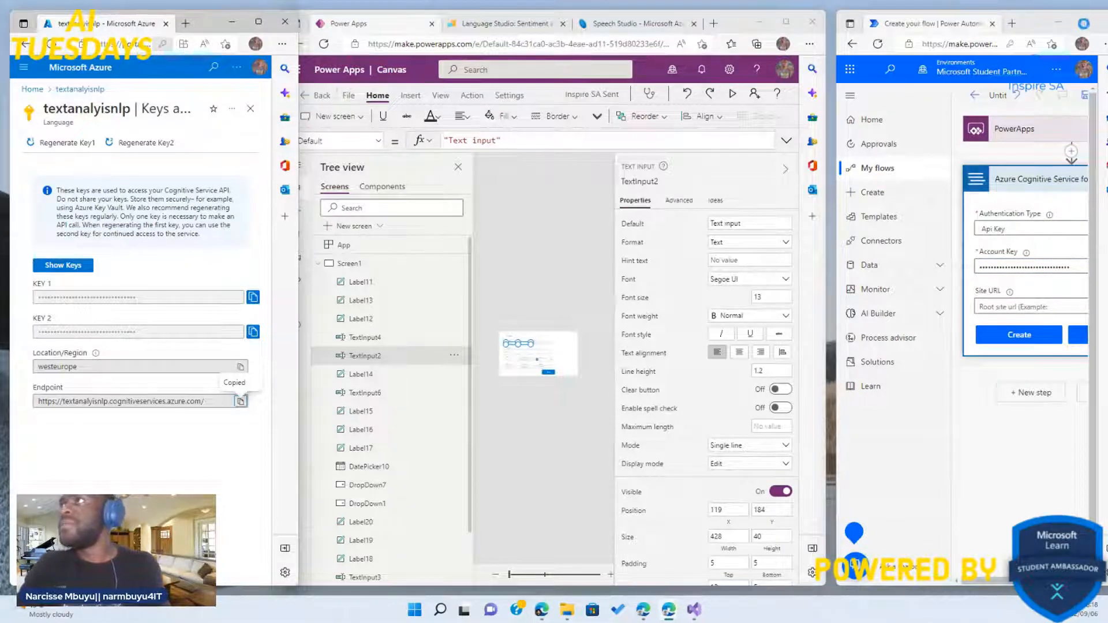
{"action": "left_click", "coordinate": [1085, 25]}
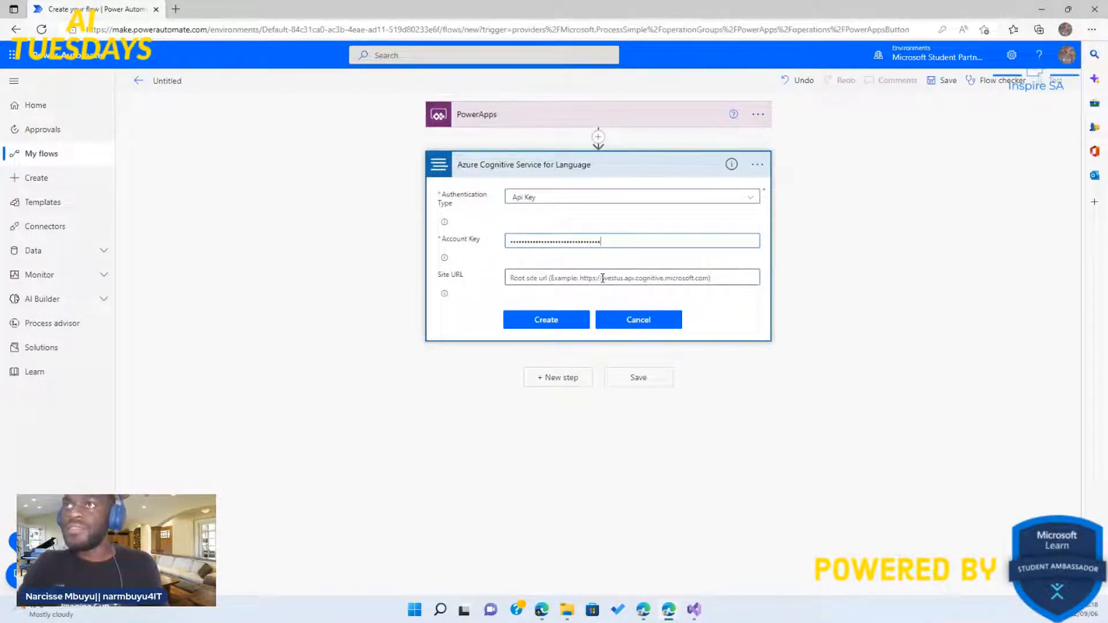
{"action": "left_click", "coordinate": [602, 278]}
{"action": "key", "text": "ctrl+v"}
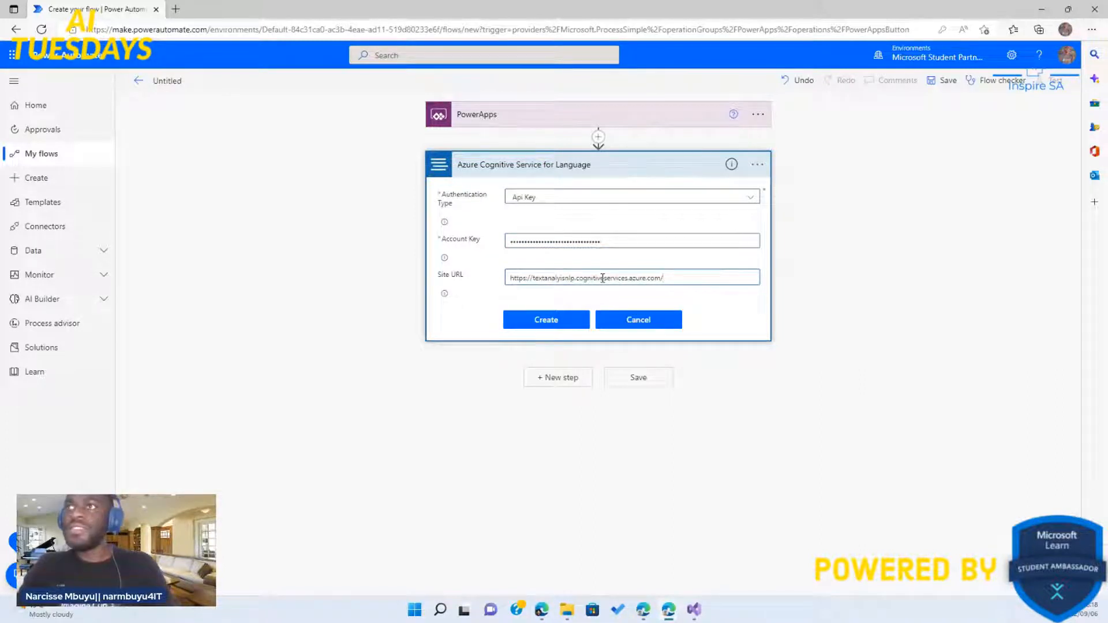
{"action": "left_click", "coordinate": [563, 330]}
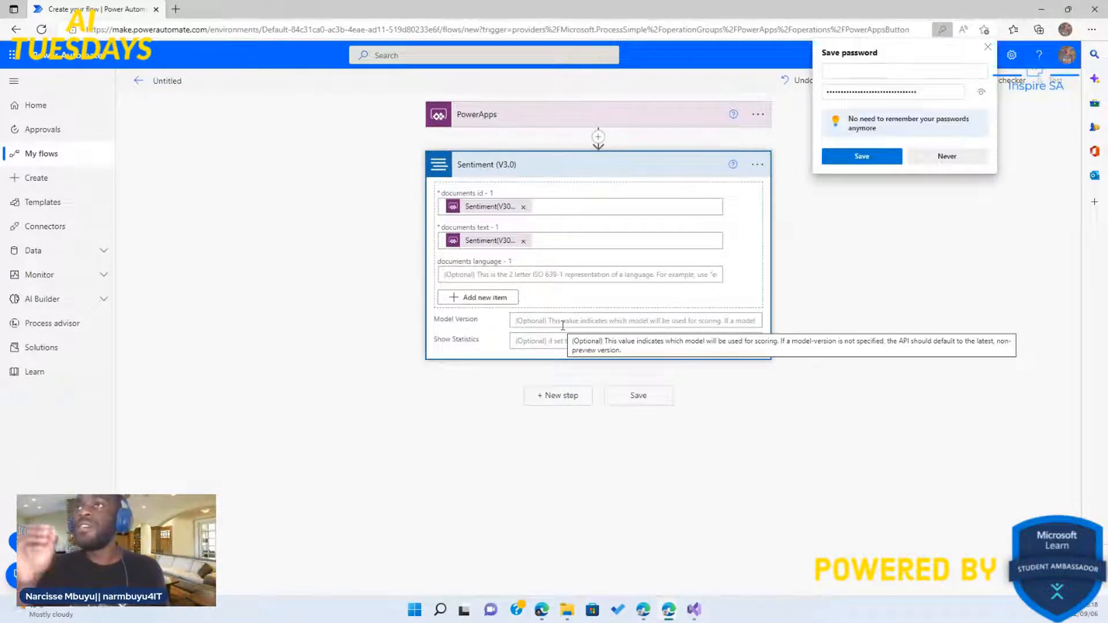
{"action": "left_click", "coordinate": [986, 49]}
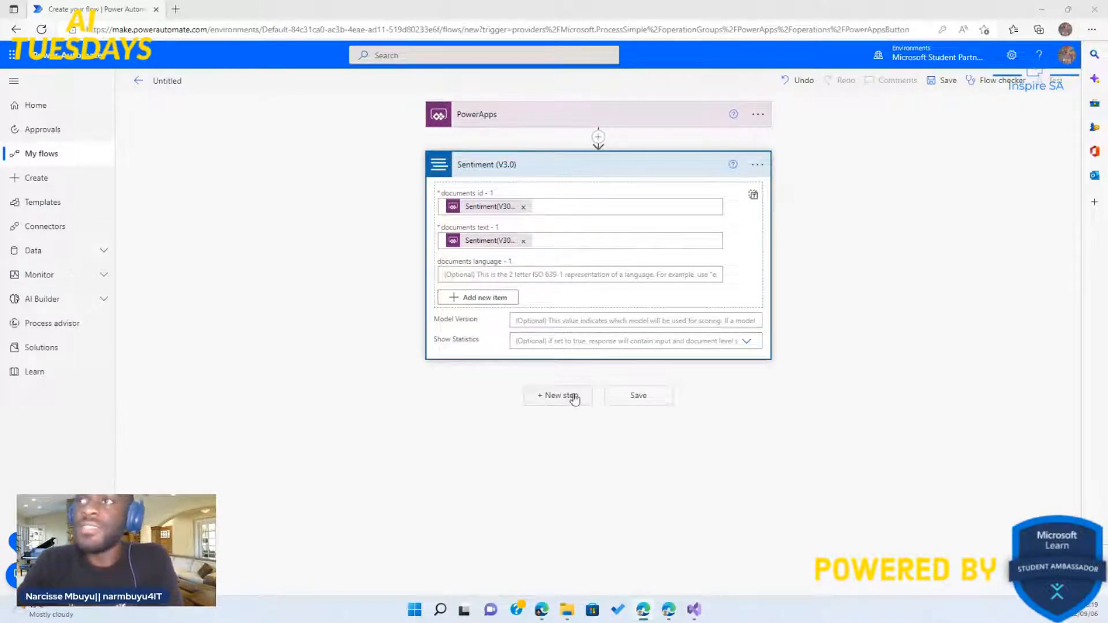
Step: Add a new step after Sentiment (V3.0), search for "parse" and choose the Data Operation action Parse JSON
{"action": "left_click", "coordinate": [573, 397]}
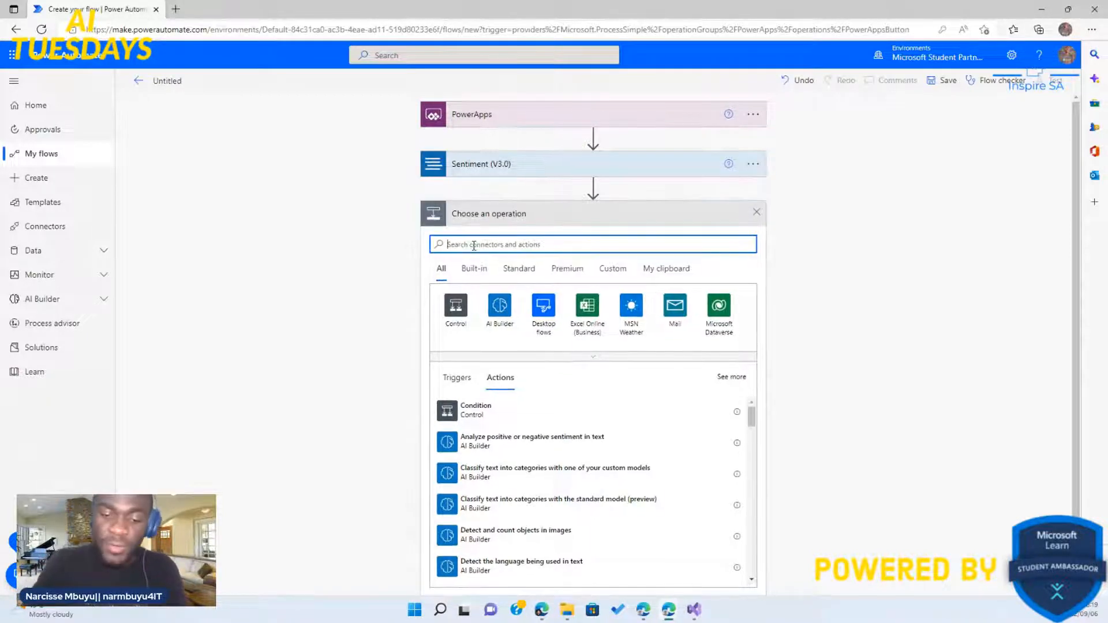
{"action": "type", "text": "par"}
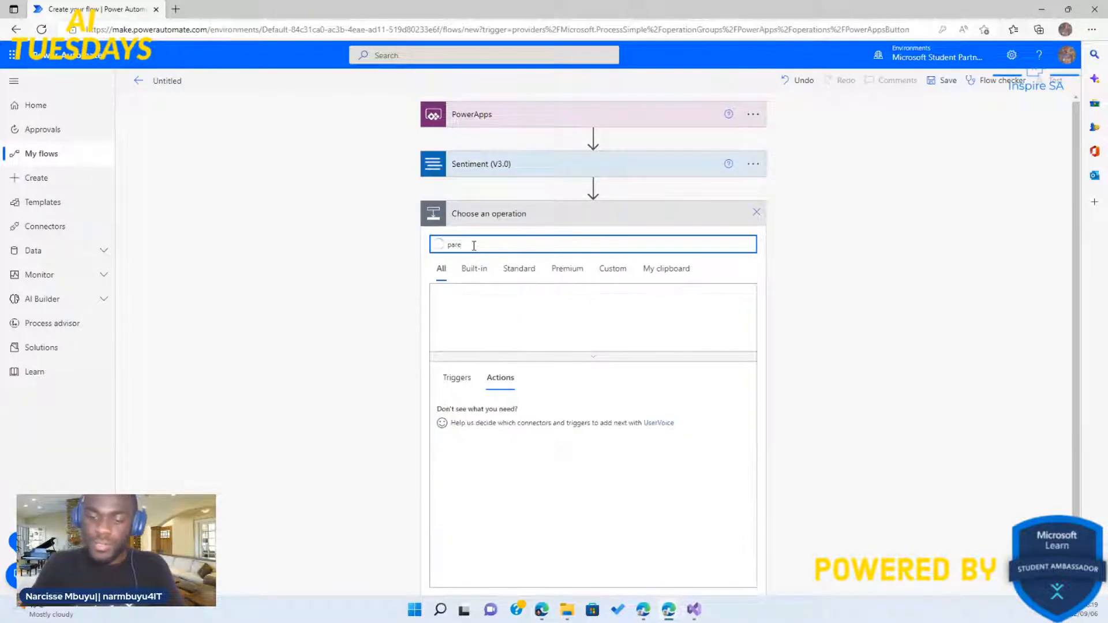
{"action": "type", "text": "se"}
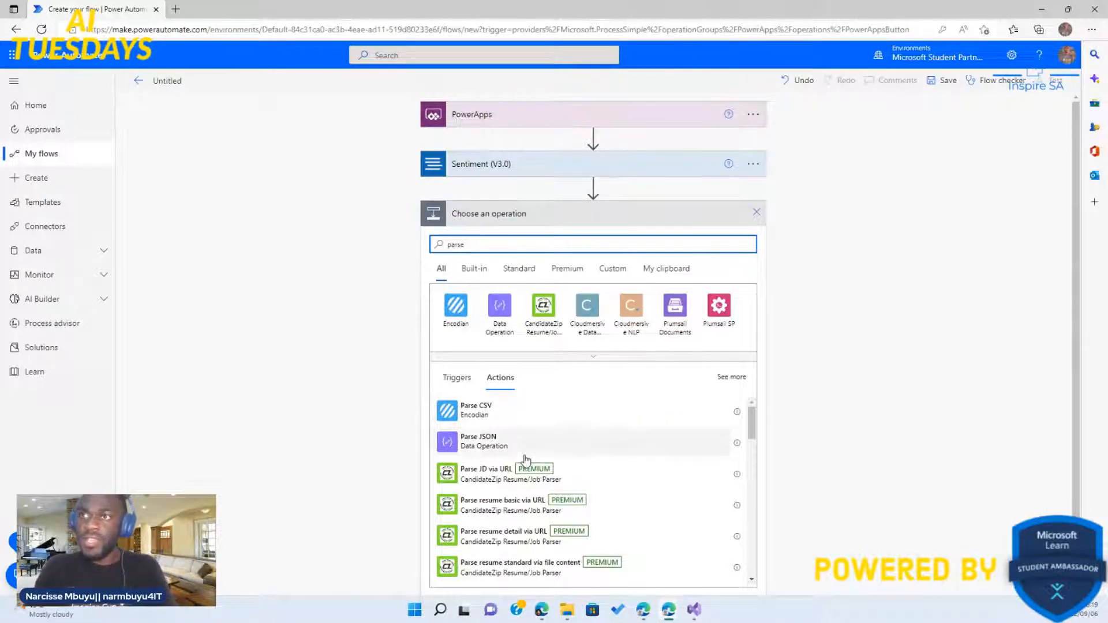
{"action": "scroll", "coordinate": [525, 460], "scroll_direction": "down", "scroll_amount": 1}
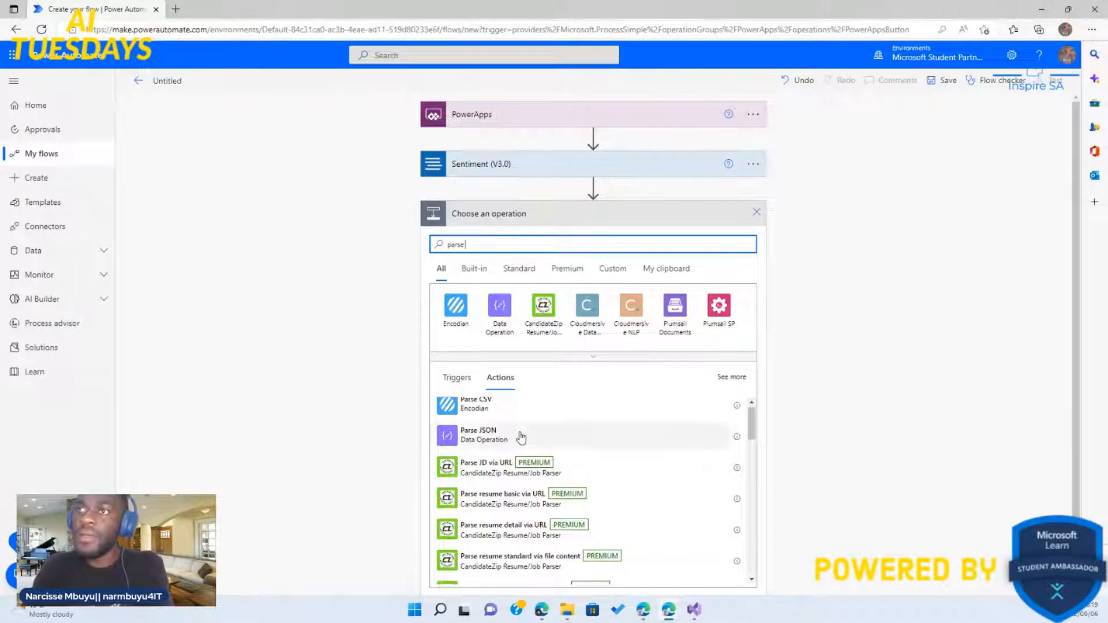
{"action": "scroll", "coordinate": [521, 438], "scroll_direction": "up", "scroll_amount": 5}
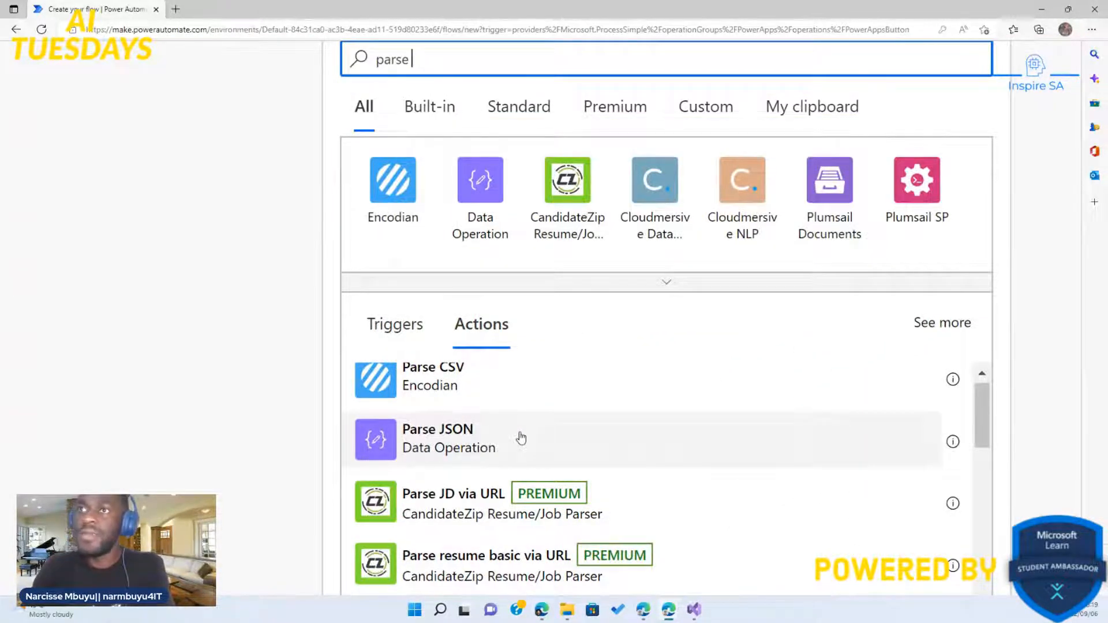
{"action": "left_click", "coordinate": [521, 438]}
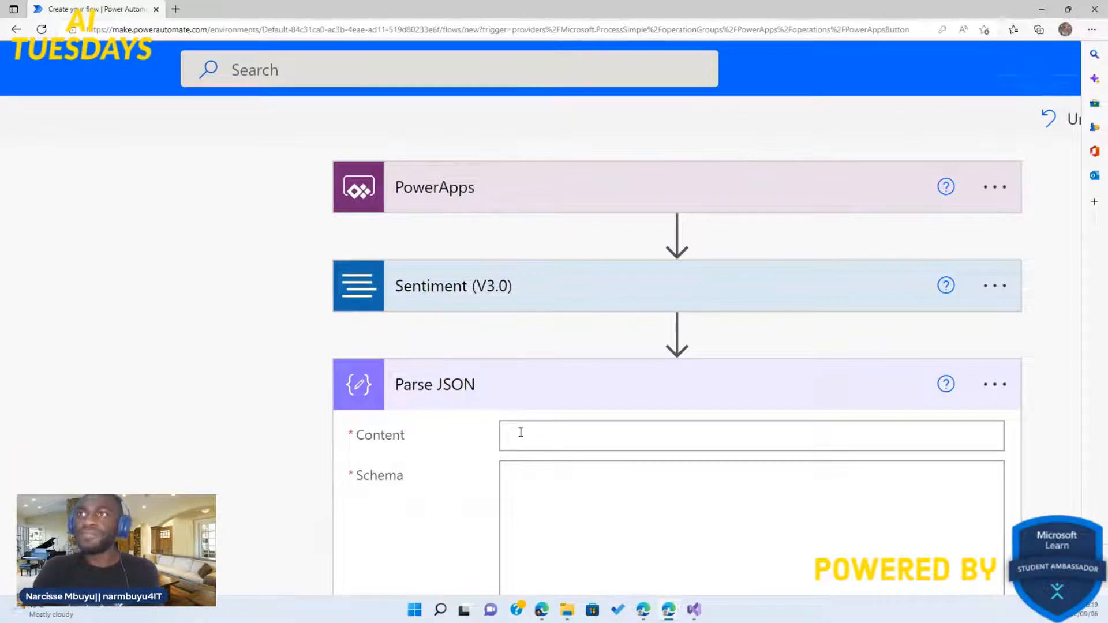
Step: Fill the Parse JSON Content with the documents dynamic content from Sentiment (V3.0)
{"action": "scroll", "coordinate": [589, 438], "scroll_direction": "right", "scroll_amount": 3}
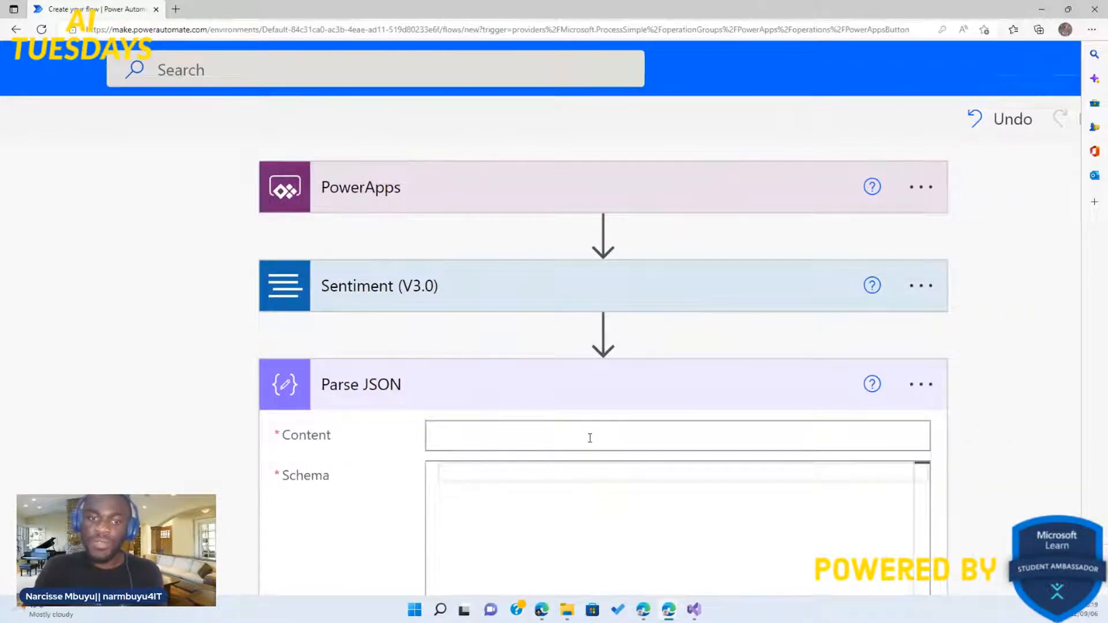
{"action": "left_click", "coordinate": [590, 437]}
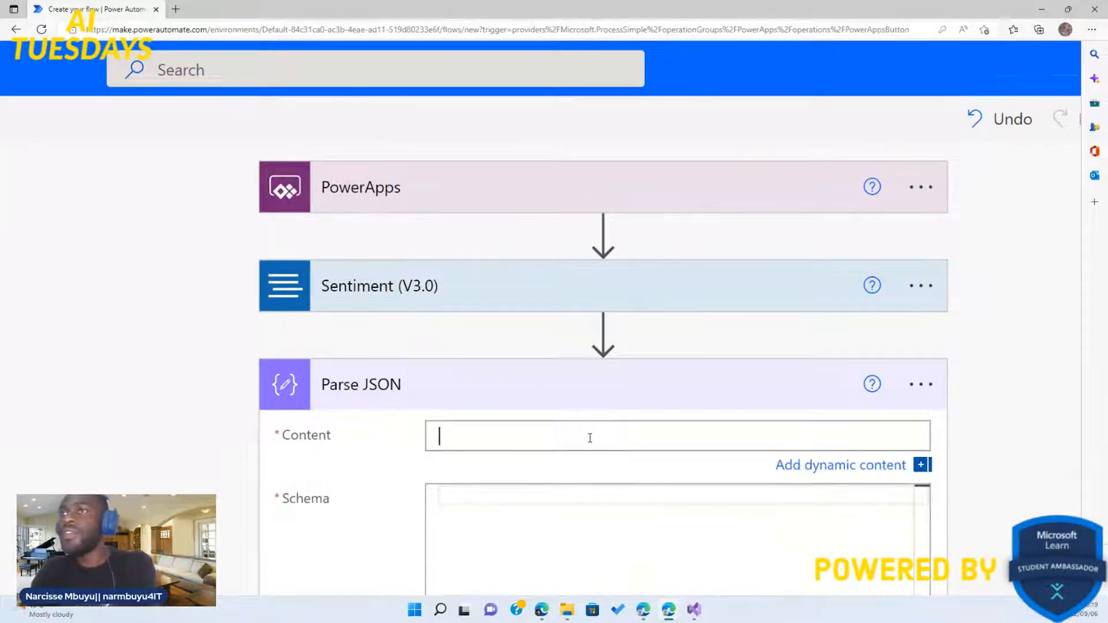
{"action": "scroll", "coordinate": [590, 437], "scroll_direction": "down", "scroll_amount": 2}
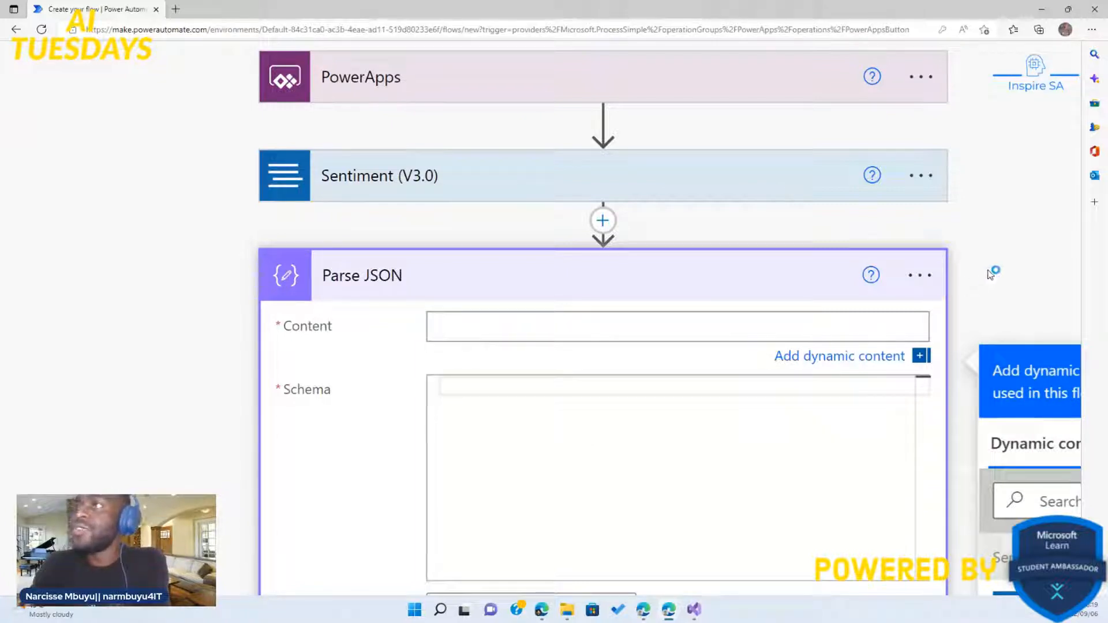
{"action": "scroll", "coordinate": [906, 281], "scroll_direction": "down", "scroll_amount": 5}
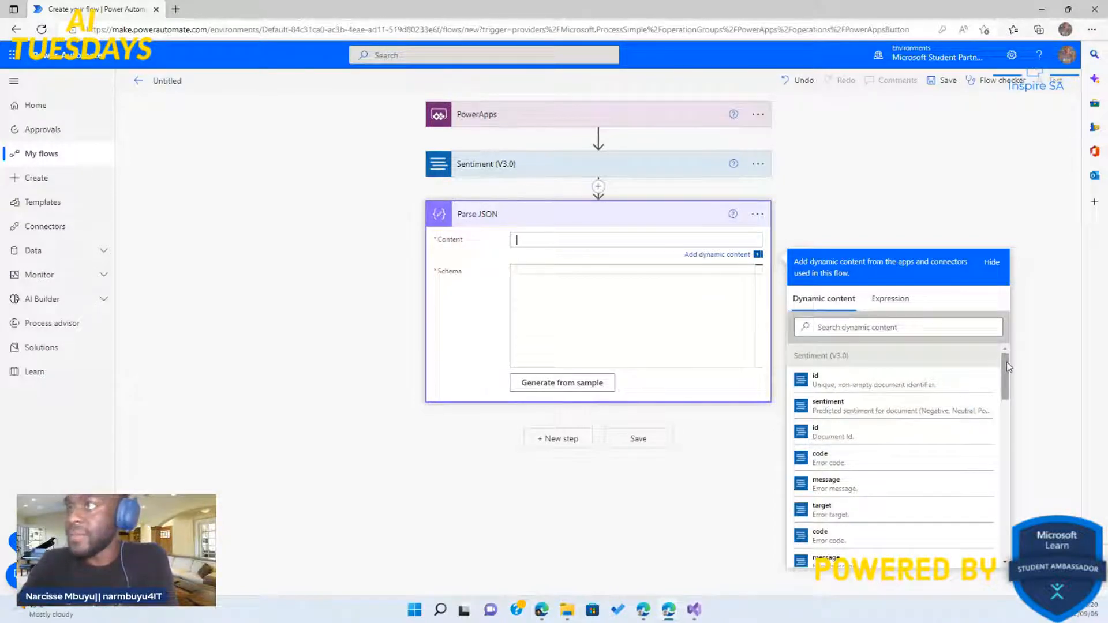
{"action": "mouse_move", "coordinate": [1007, 365]}
{"action": "left_mouse_down"}
{"action": "mouse_move", "coordinate": [1006, 470]}
{"action": "mouse_move", "coordinate": [1005, 349]}
{"action": "left_mouse_up"}
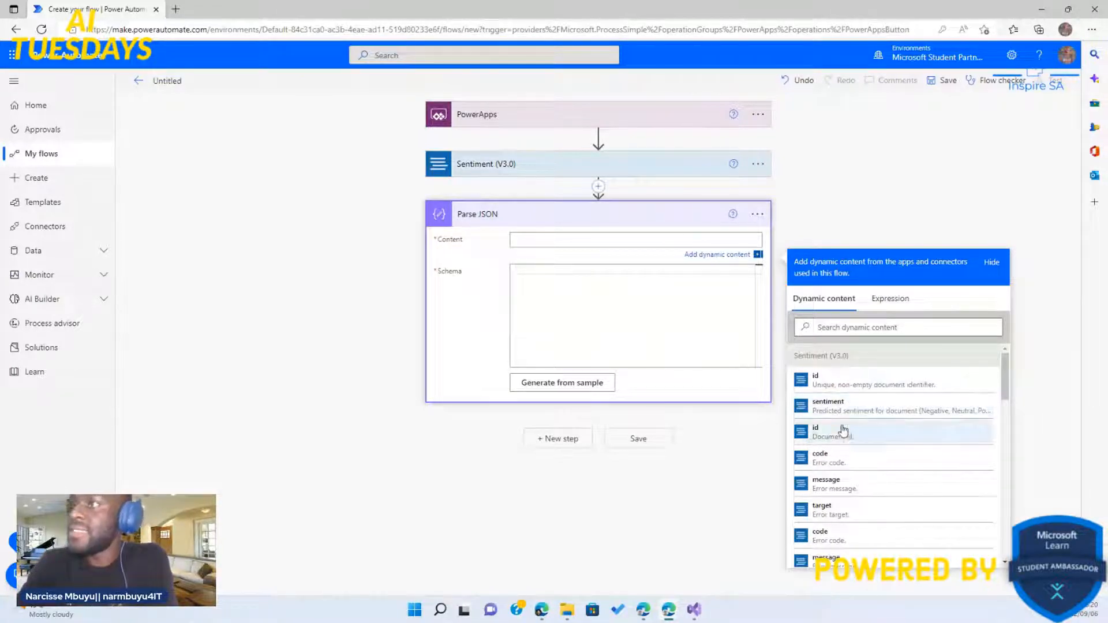
{"action": "scroll", "coordinate": [854, 515], "scroll_direction": "down", "scroll_amount": 4}
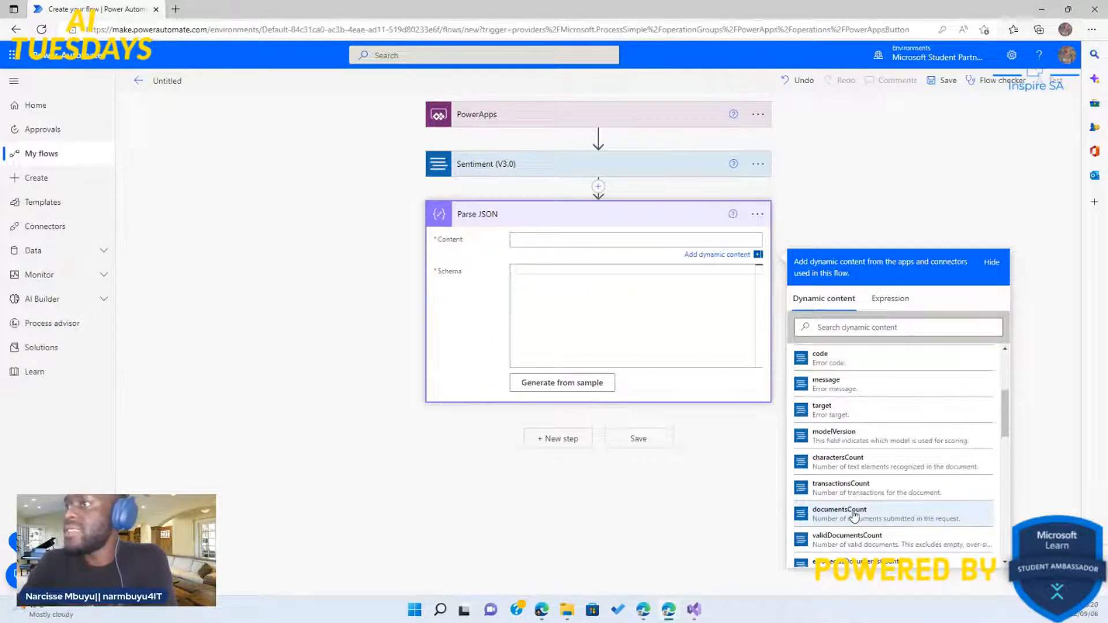
{"action": "scroll", "coordinate": [853, 515], "scroll_direction": "down", "scroll_amount": 10}
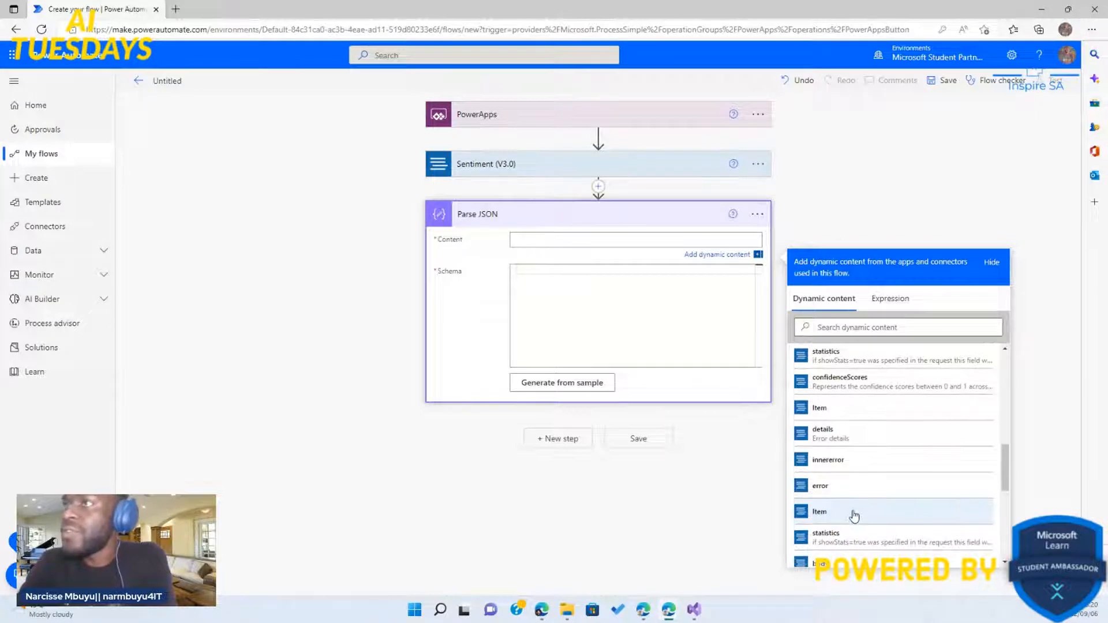
{"action": "scroll", "coordinate": [853, 515], "scroll_direction": "down", "scroll_amount": 3}
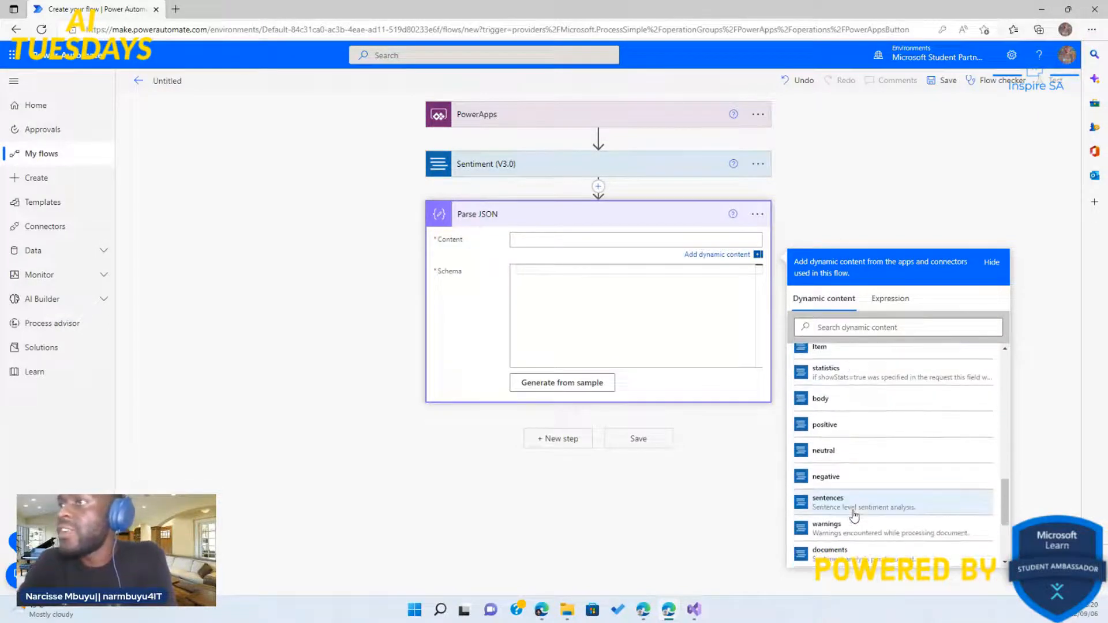
{"action": "left_click", "coordinate": [855, 547]}
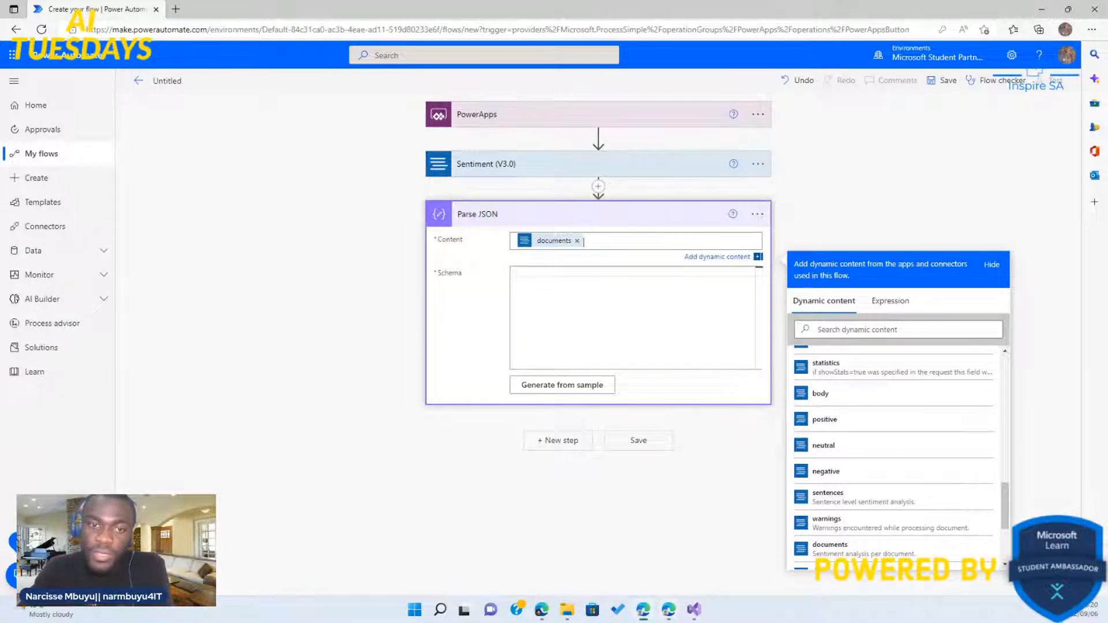
Step: Paste the copied array schema defining confidenceScores and sentiment into the Parse JSON Schema and review it
{"action": "left_click", "coordinate": [563, 316]}
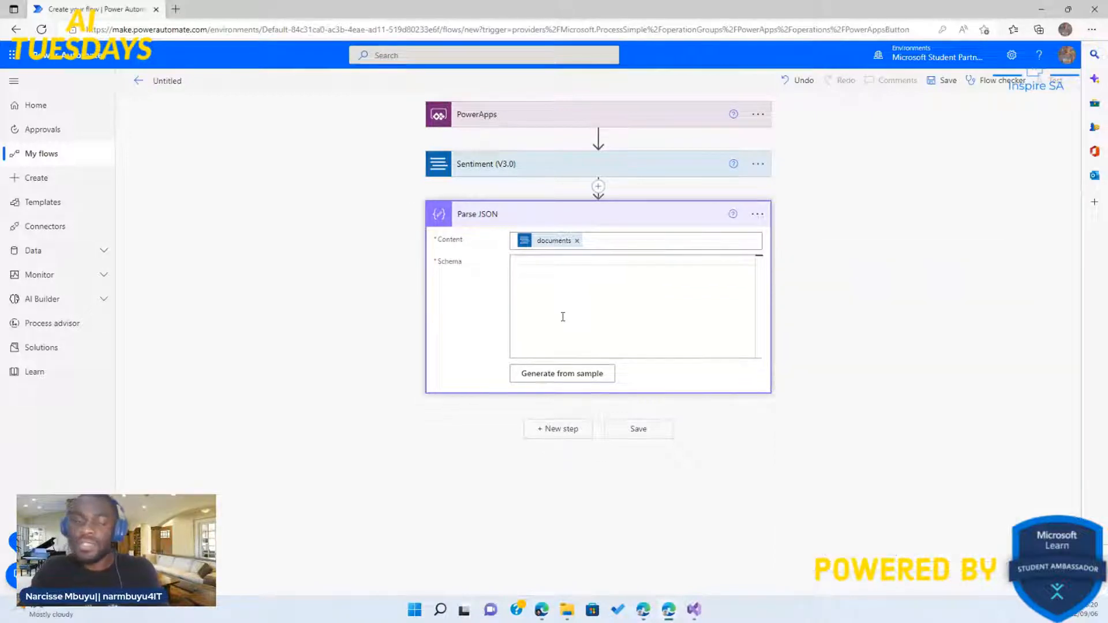
{"action": "key", "text": "ctrl+v"}
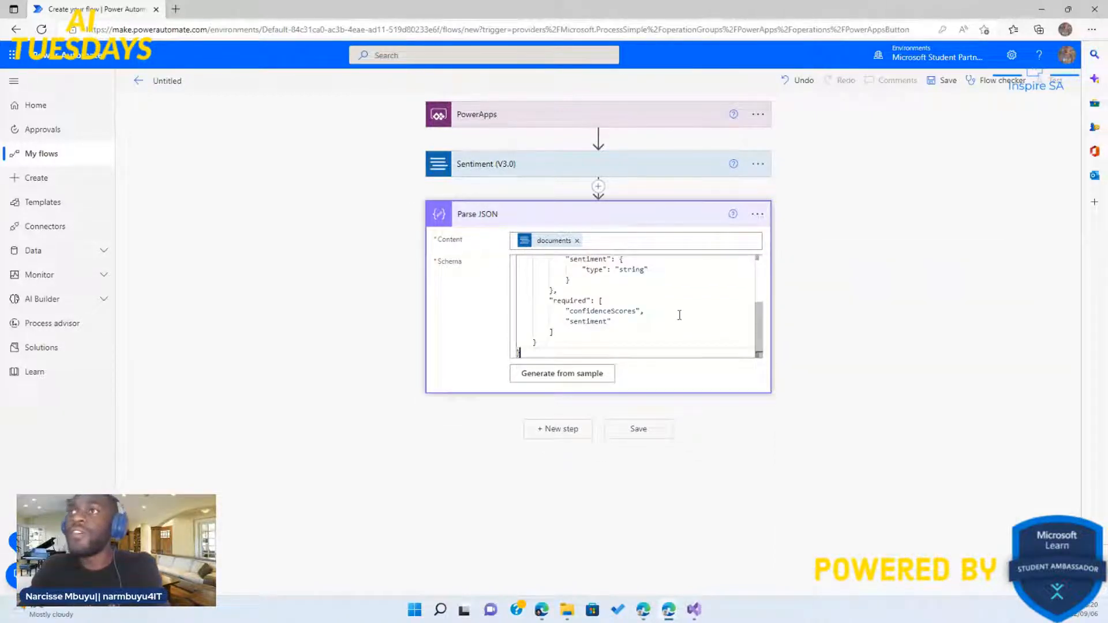
{"action": "scroll", "coordinate": [679, 315], "scroll_direction": "up", "scroll_amount": 5}
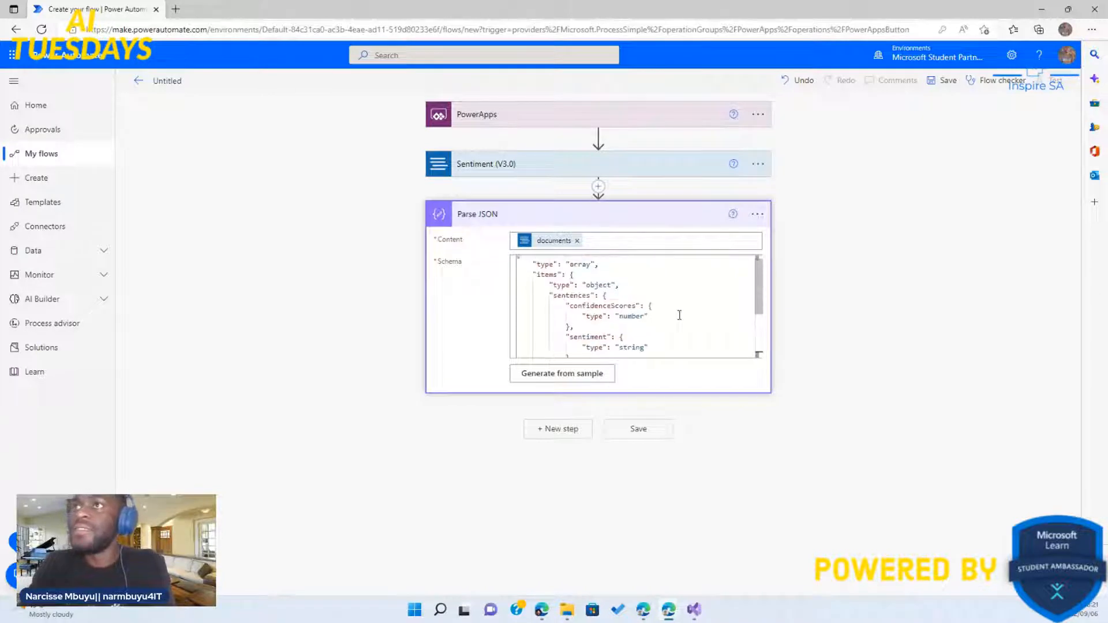
{"action": "scroll", "coordinate": [679, 315], "scroll_direction": "down", "scroll_amount": 1}
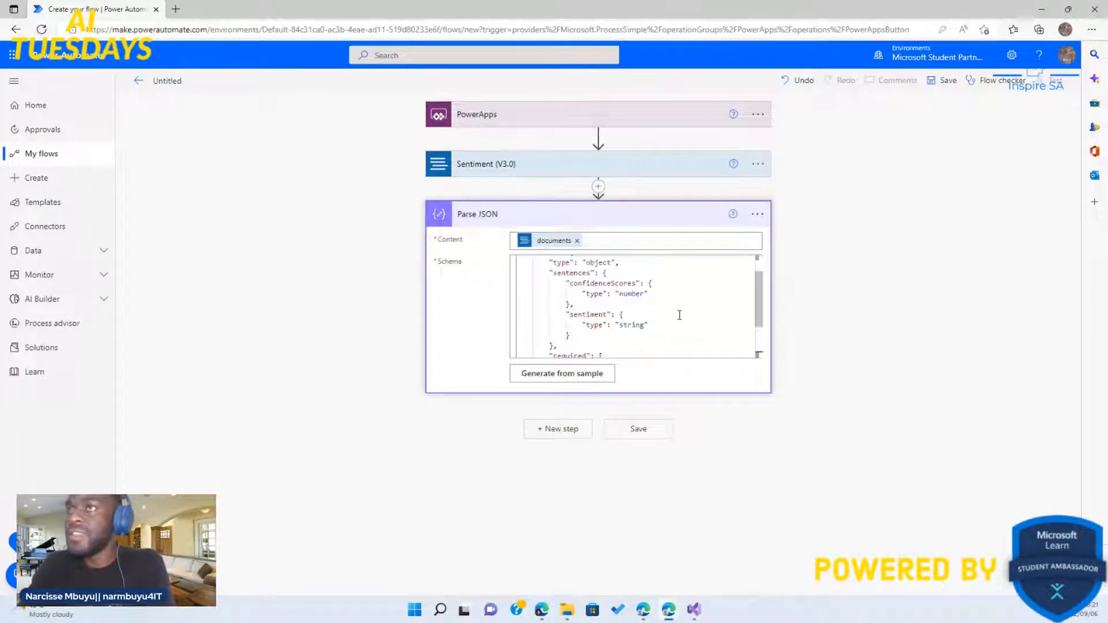
{"action": "scroll", "coordinate": [691, 307], "scroll_direction": "up", "scroll_amount": 1}
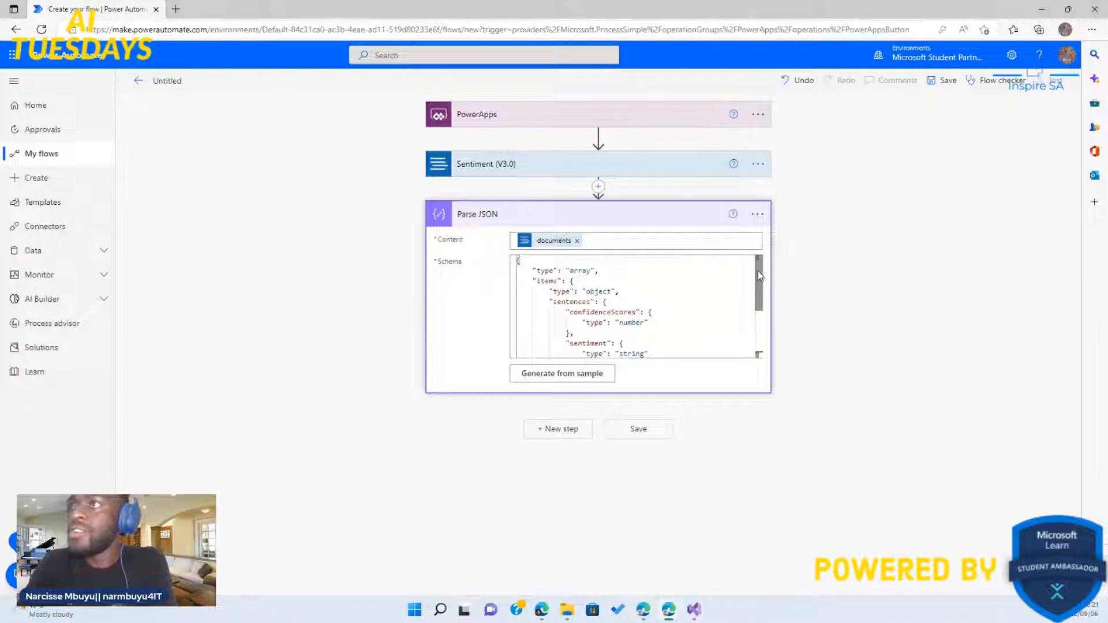
{"action": "left_click_drag", "start_coordinate": [761, 308], "coordinate": [759, 247]}
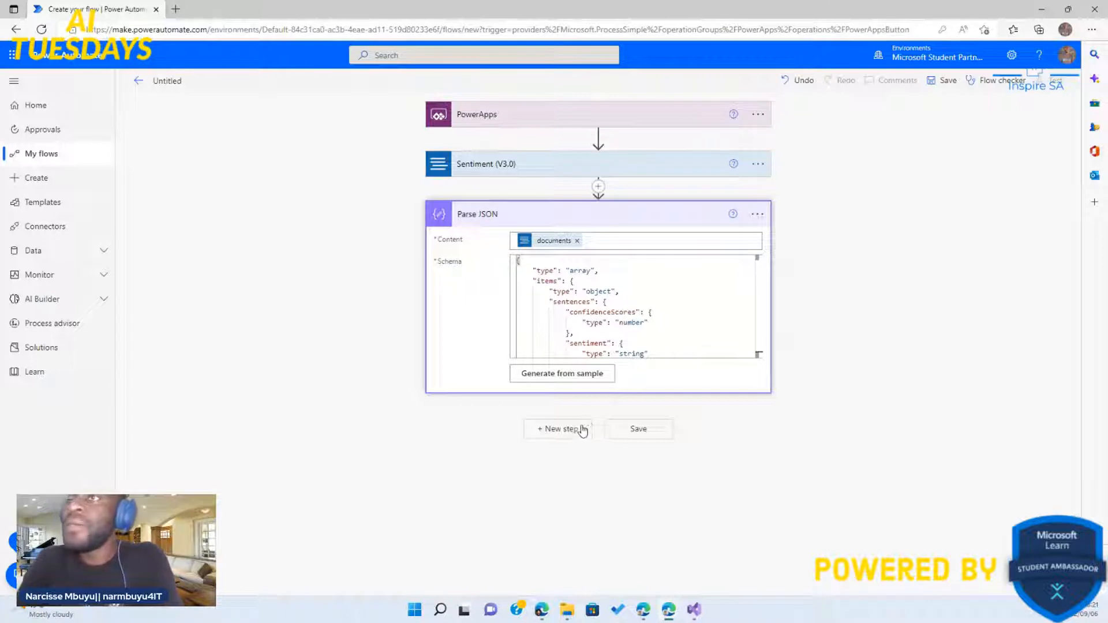
Step: Add a new step after Parse JSON, search for "respond" and choose the PowerApps action Respond to a PowerApp or flow
{"action": "left_click", "coordinate": [566, 434]}
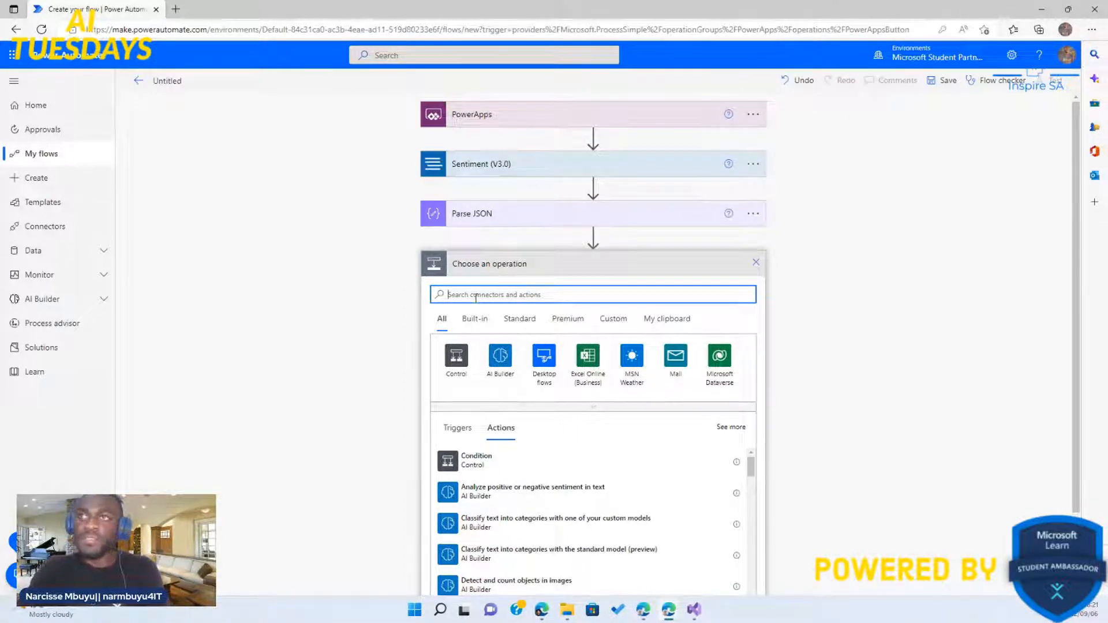
{"action": "type", "text": "respond"}
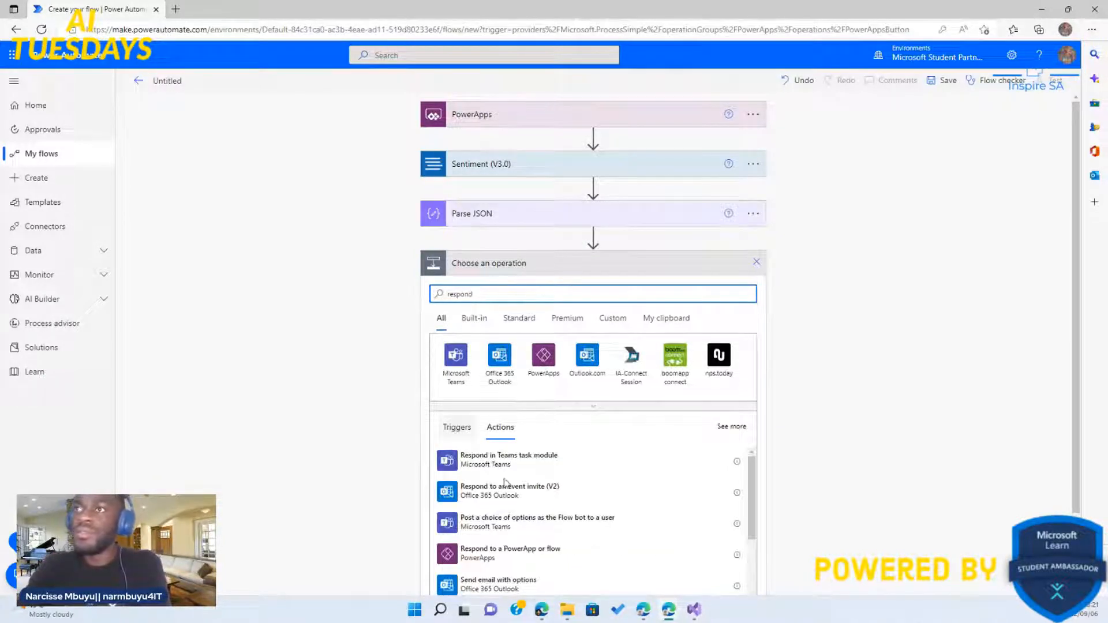
{"action": "left_click", "coordinate": [485, 558]}
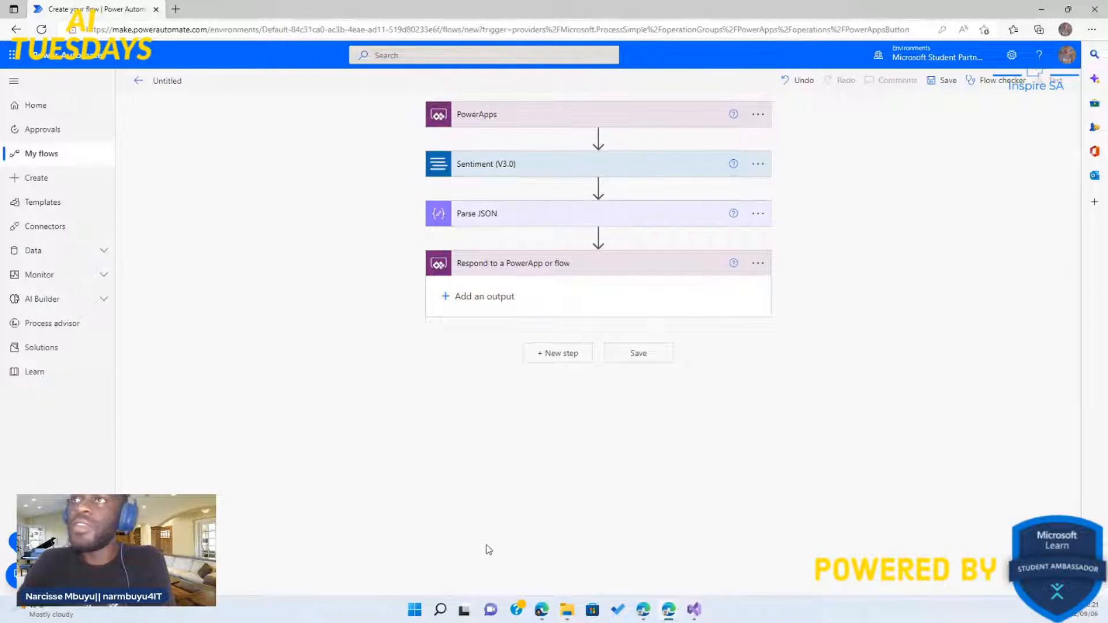
Step: Add a text output named sentiment to the Respond to a PowerApp or flow action
{"action": "left_click", "coordinate": [470, 296]}
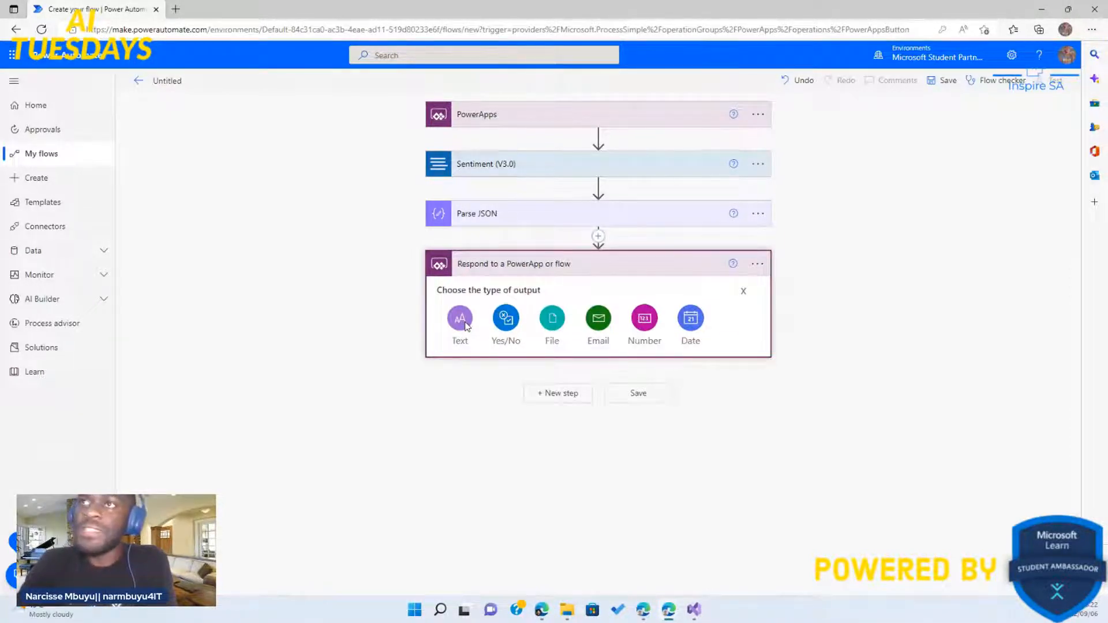
{"action": "left_click", "coordinate": [460, 319]}
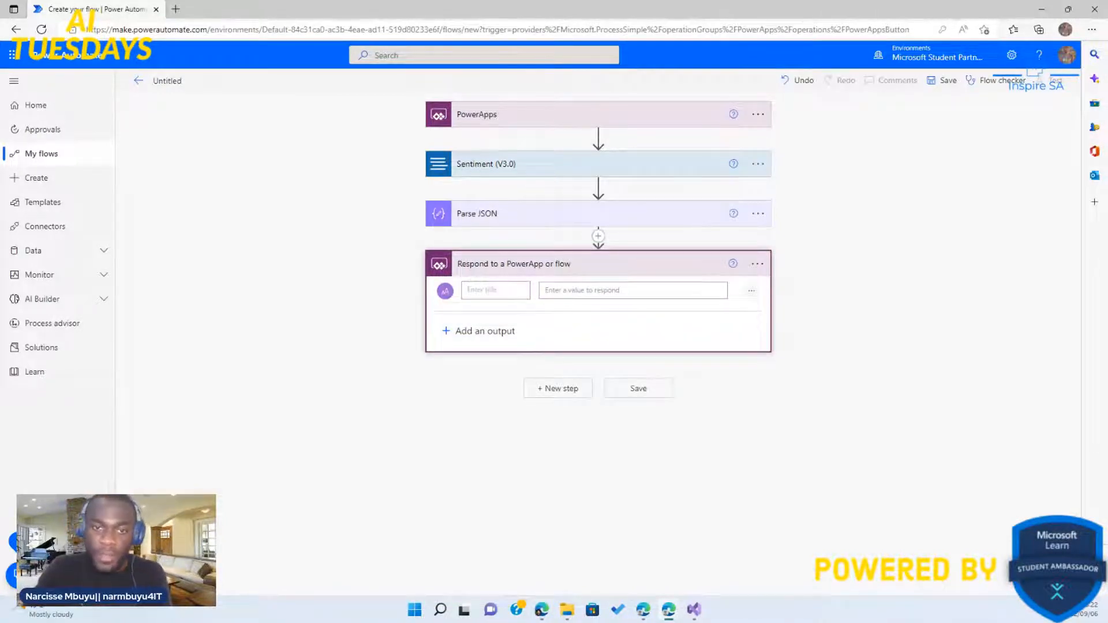
{"action": "left_click", "coordinate": [498, 284]}
{"action": "type", "text": "sentiment"}
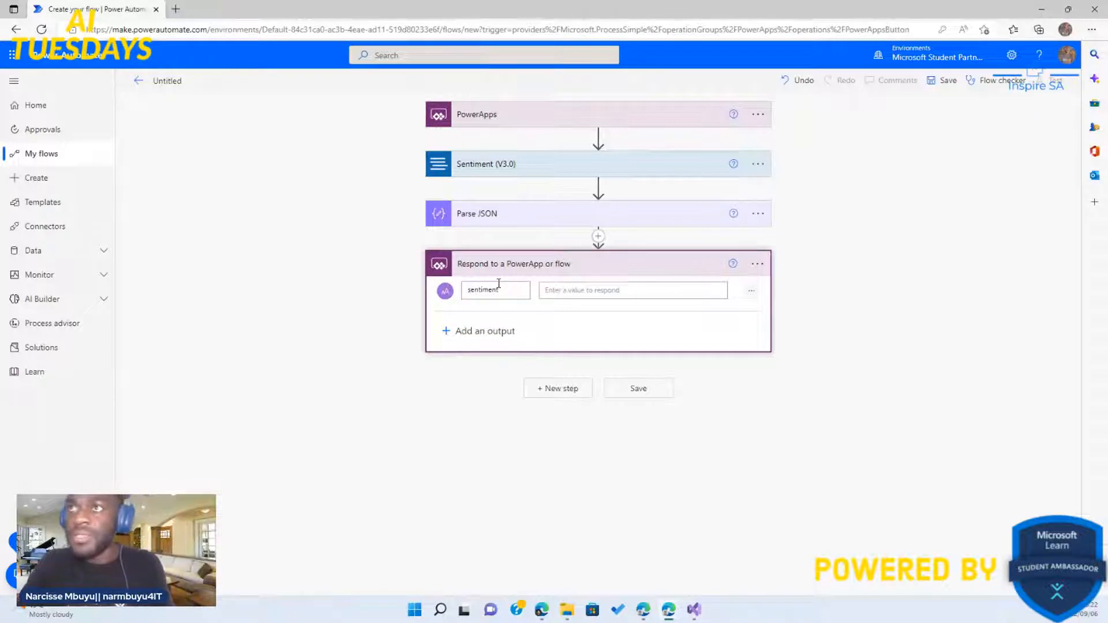
Step: Set the sentiment output's value to the expression first(body('Parse_JSON')).sentiment
{"action": "left_click", "coordinate": [572, 292]}
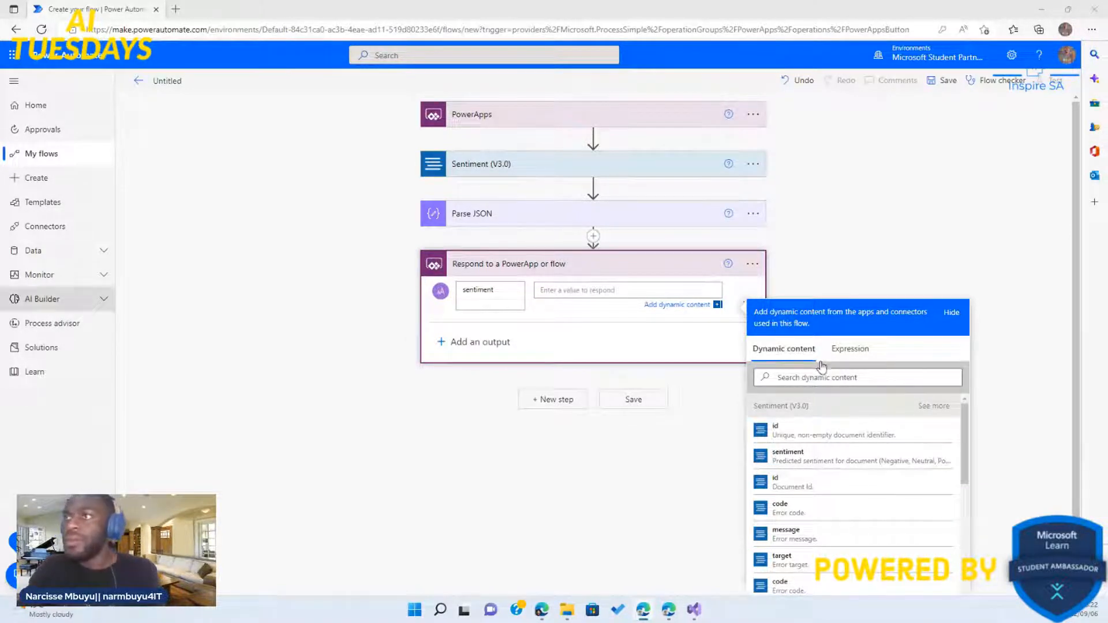
{"action": "left_click", "coordinate": [853, 353]}
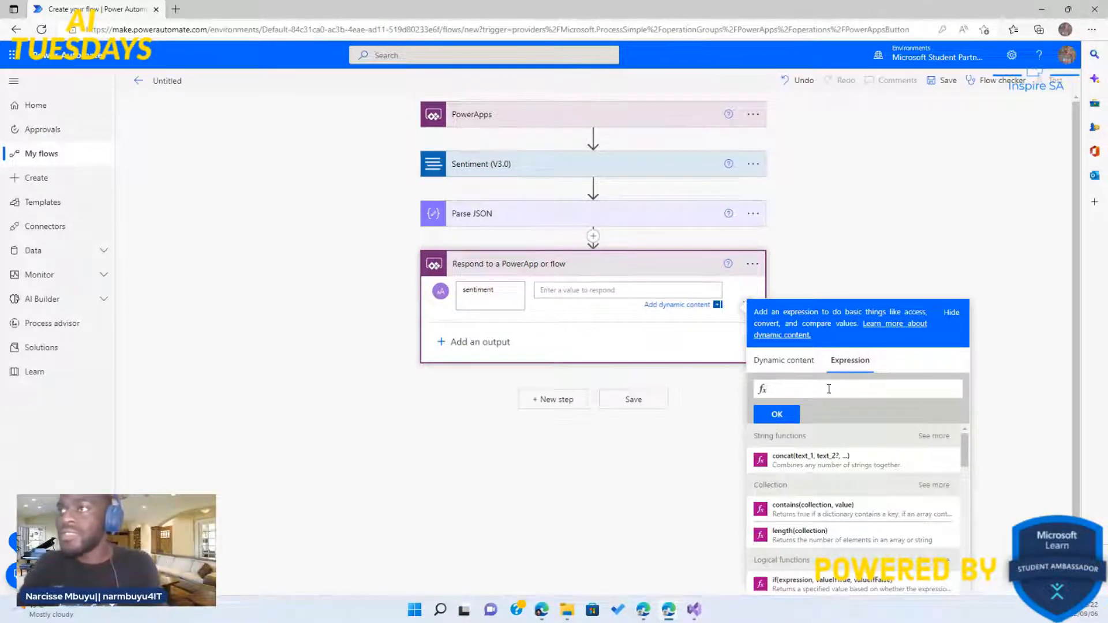
{"action": "type", "text": "first(body('Parse_JSON')).sentiment"}
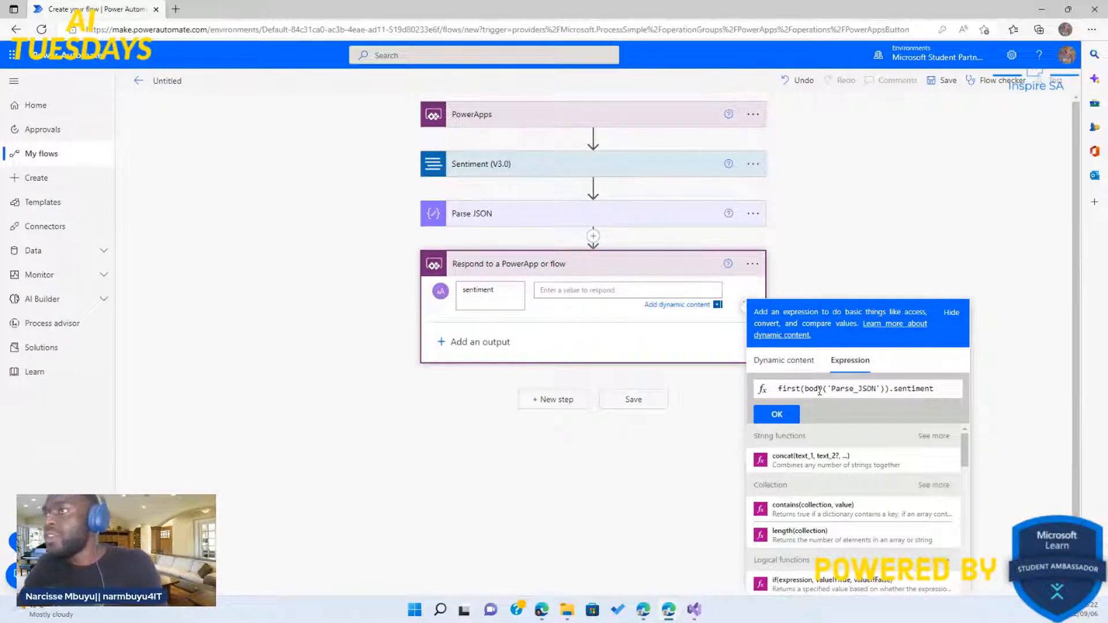
{"action": "scroll", "coordinate": [914, 366], "scroll_direction": "up", "scroll_amount": 3}
{"action": "scroll", "coordinate": [914, 366], "scroll_direction": "up", "scroll_amount": 3}
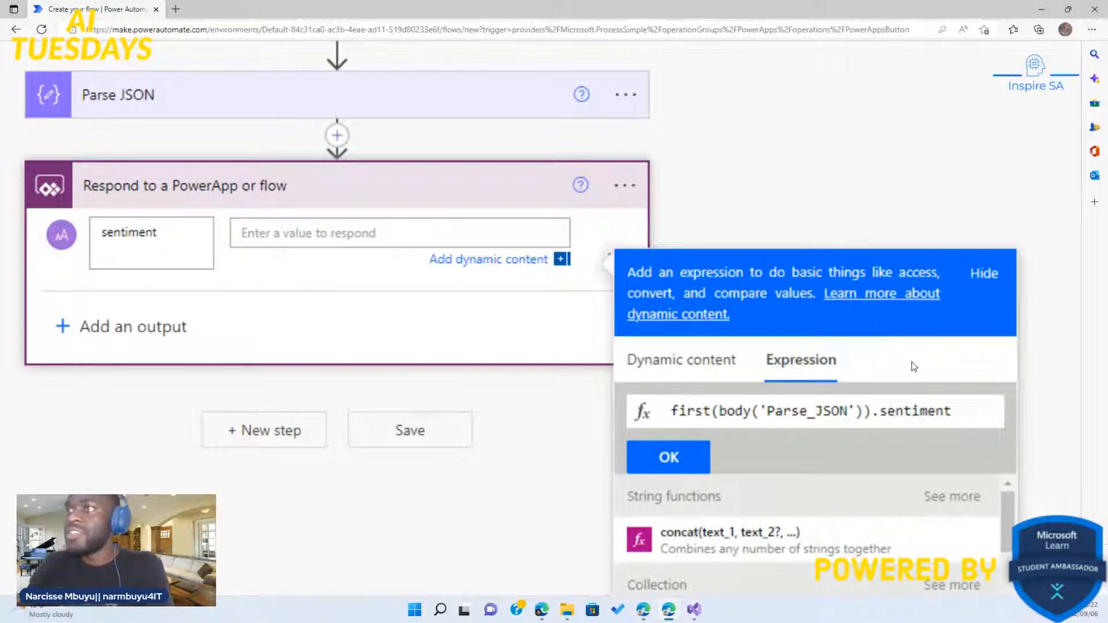
{"action": "scroll", "coordinate": [914, 366], "scroll_direction": "up", "scroll_amount": 1}
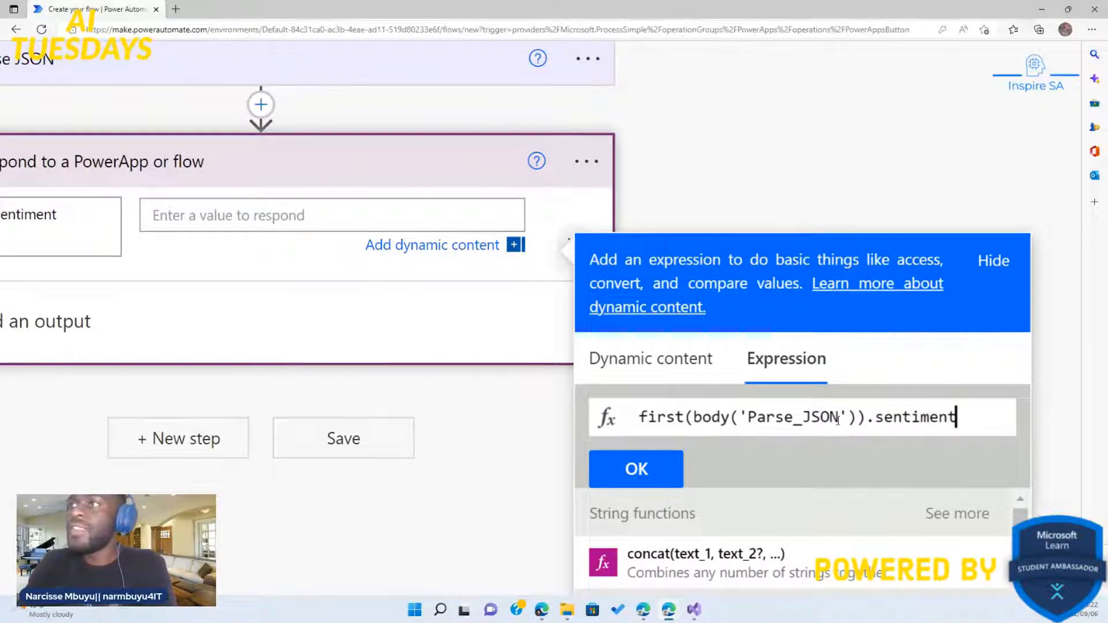
{"action": "left_click", "coordinate": [667, 475]}
{"action": "scroll", "coordinate": [389, 232], "scroll_direction": "down", "scroll_amount": 5}
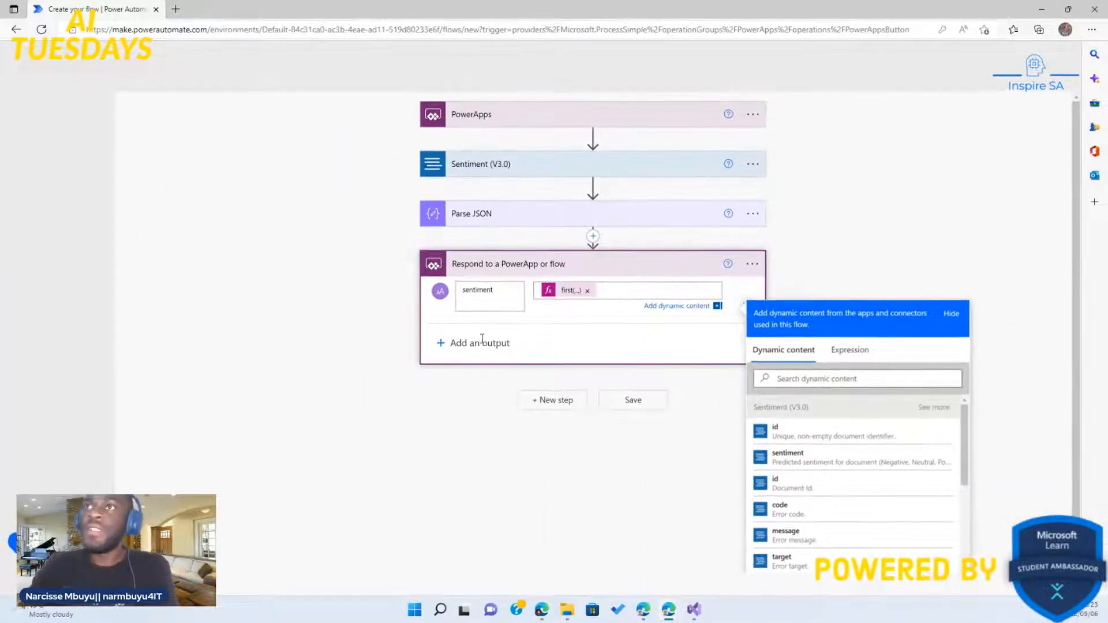
Step: Add a second text output named score and open the expression editor for its value
{"action": "left_click", "coordinate": [482, 343]}
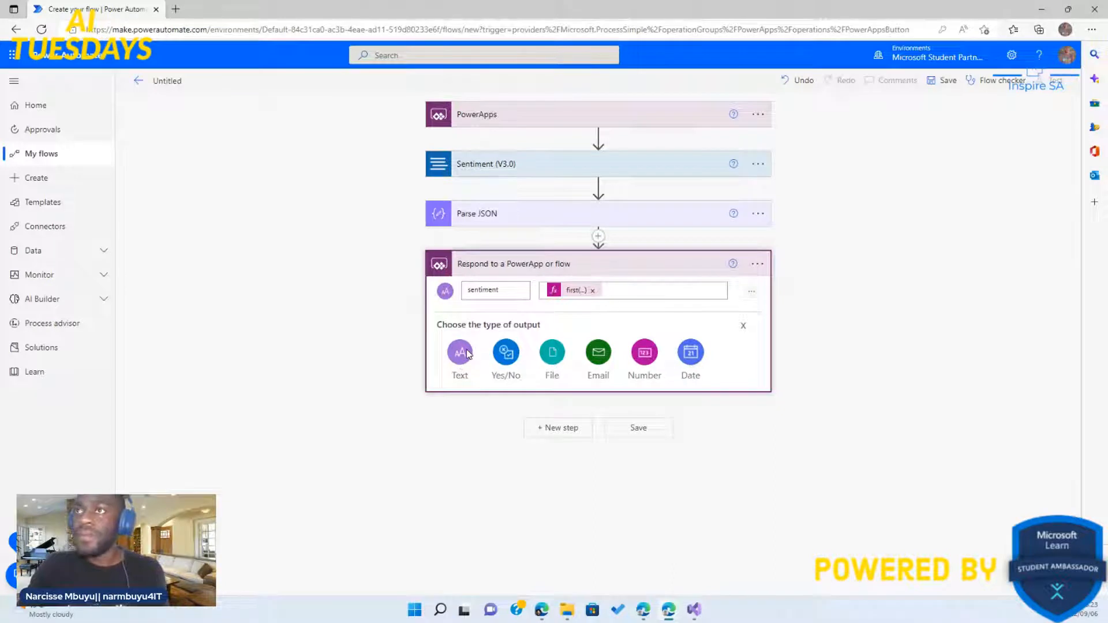
{"action": "left_click", "coordinate": [468, 354]}
{"action": "left_click", "coordinate": [482, 331]}
{"action": "type", "text": "sco"}
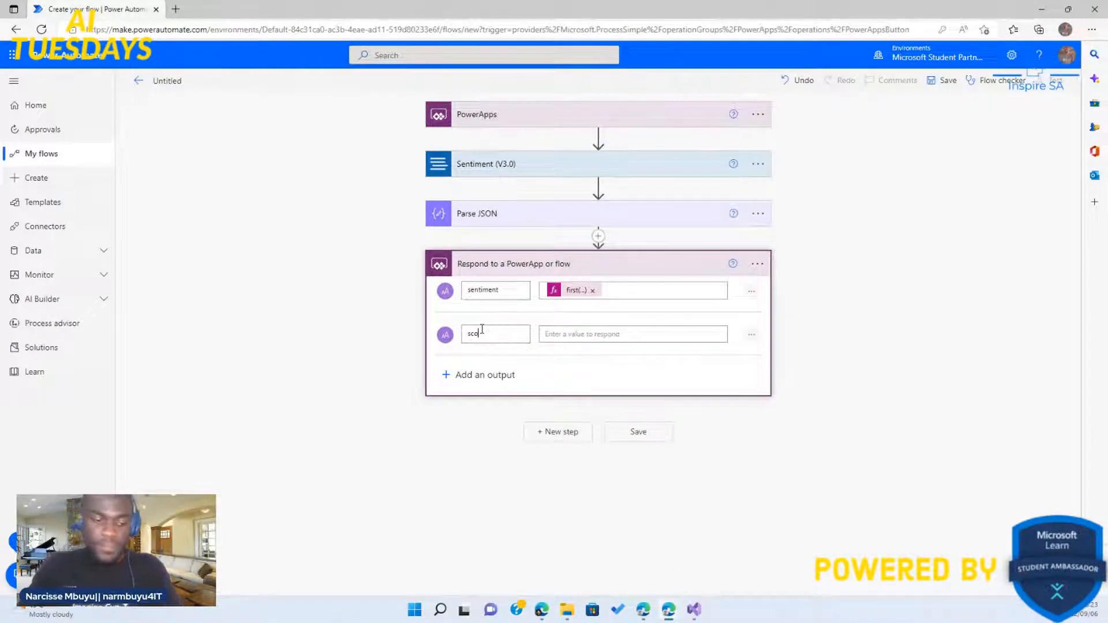
{"action": "type", "text": "re"}
{"action": "left_click", "coordinate": [574, 334]}
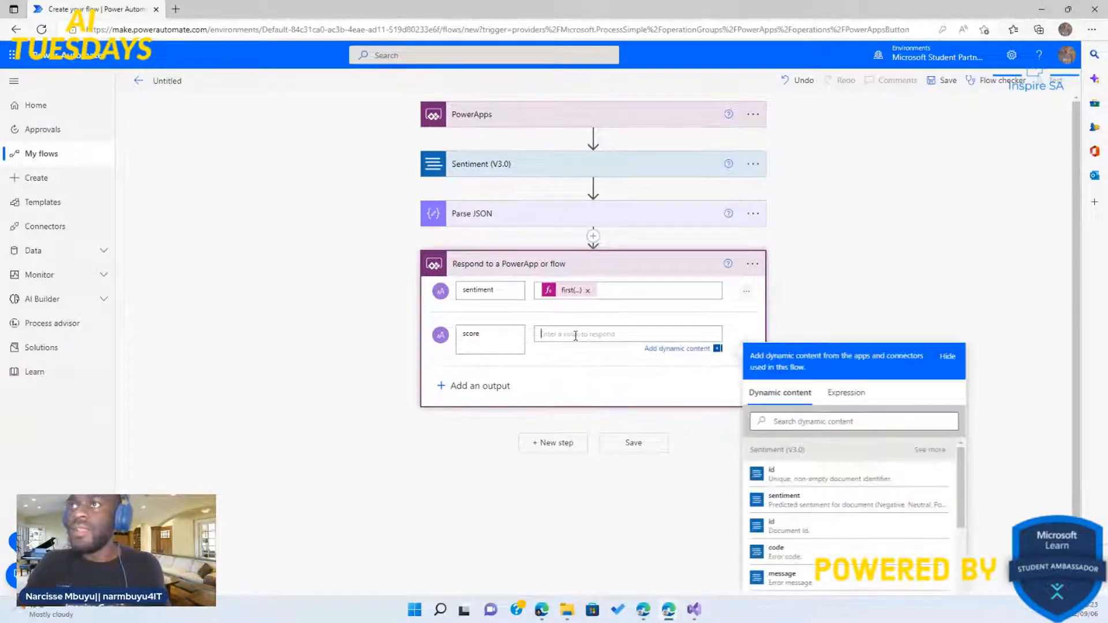
{"action": "left_click", "coordinate": [855, 396]}
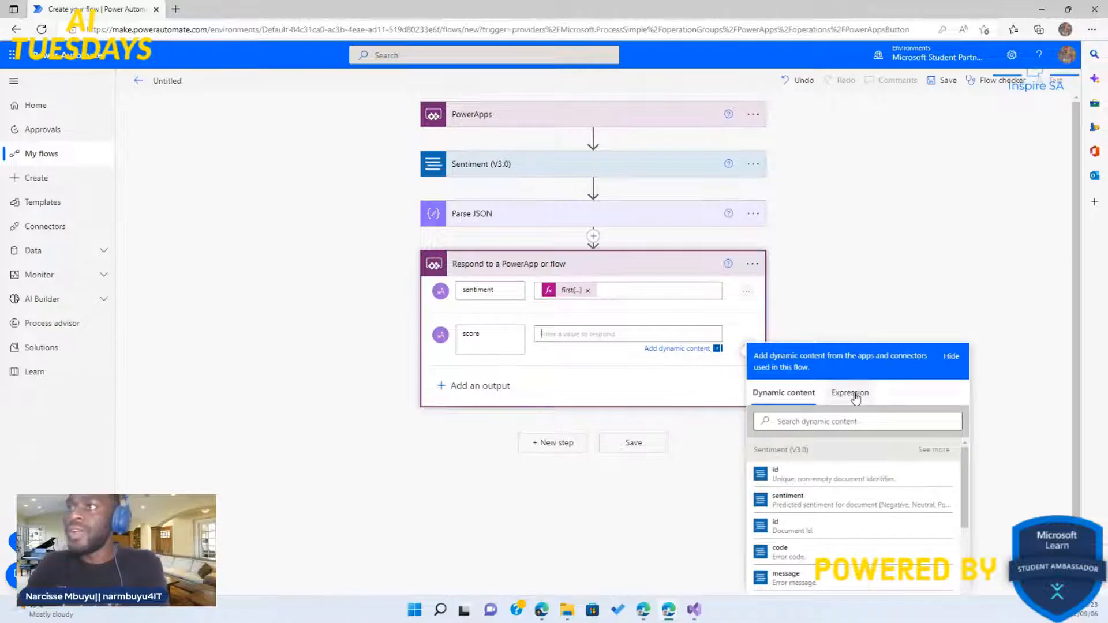
{"action": "left_click", "coordinate": [816, 433]}
Step: Draft the expression first(body('Parse_JSON')).score for the score output
{"action": "type", "text": "first(body('Parse_JSON')).sentiment"}
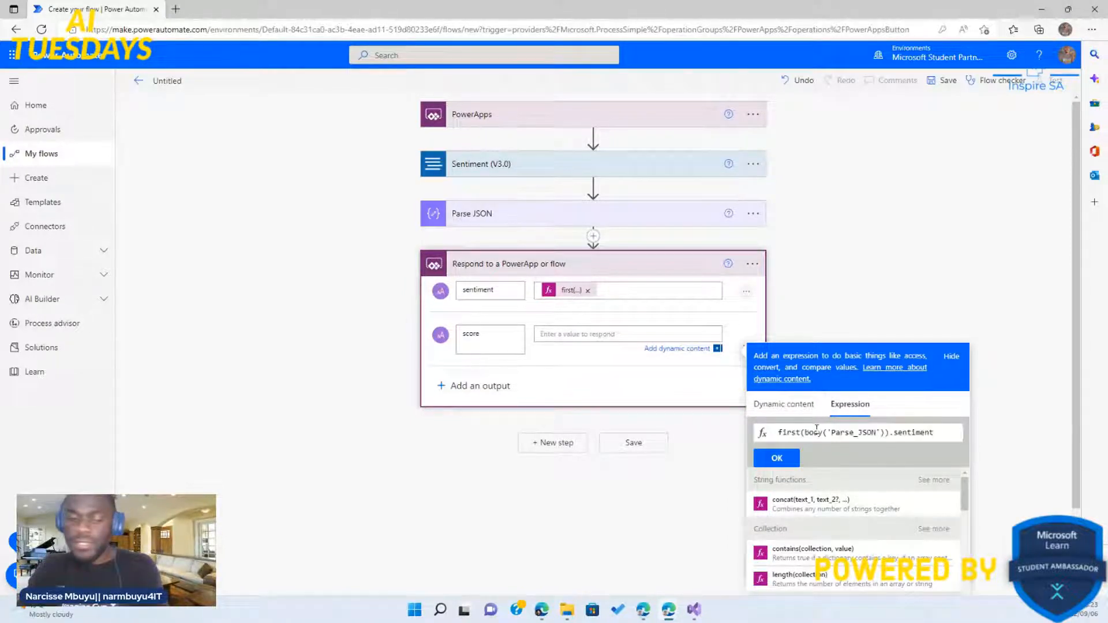
{"action": "key", "text": "BackSpace"}
{"action": "key", "text": "BackSpace"}
{"action": "key", "text": "BackSpace"}
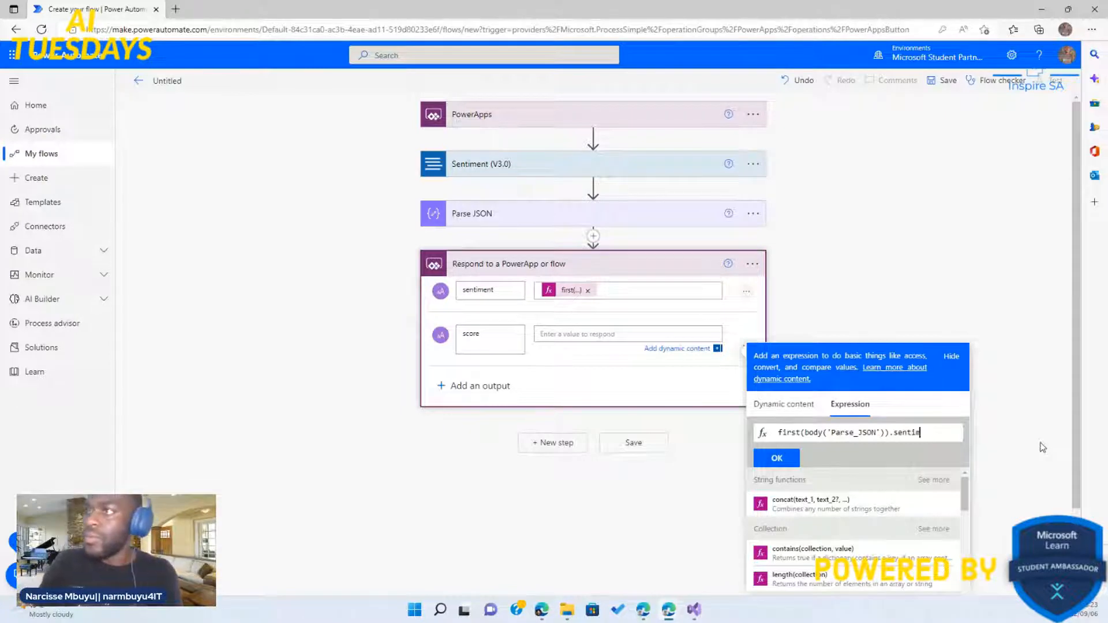
{"action": "key", "text": "BackSpace"}
{"action": "key", "text": "BackSpace"}
{"action": "key", "text": "BackSpace"}
{"action": "key", "text": "BackSpace"}
{"action": "key", "text": "BackSpace"}
{"action": "key", "text": "BackSpace"}
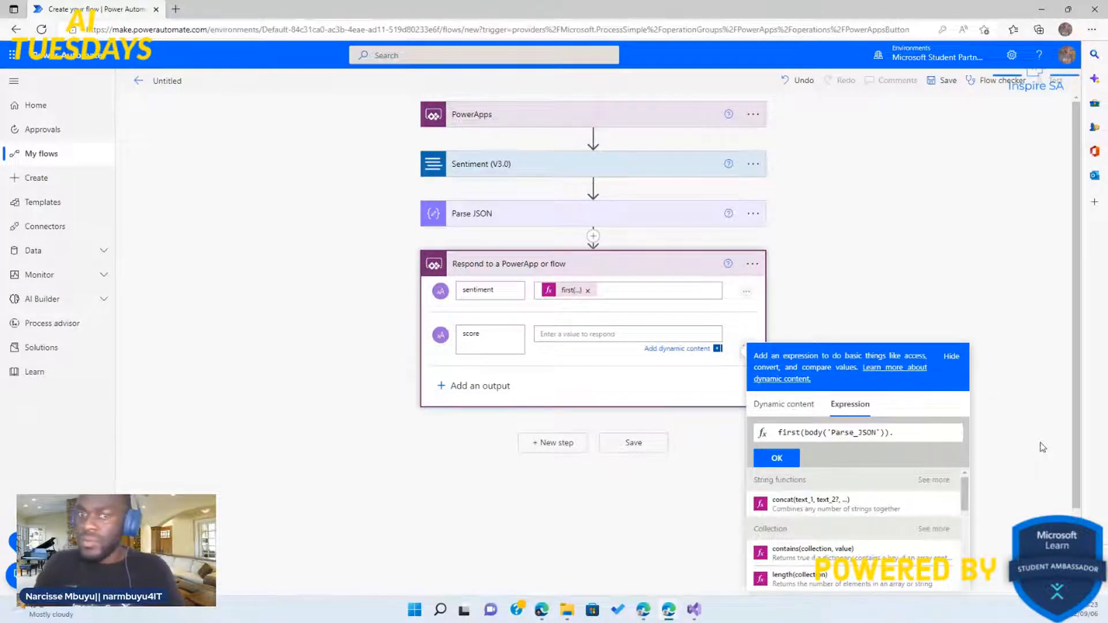
{"action": "type", "text": "score"}
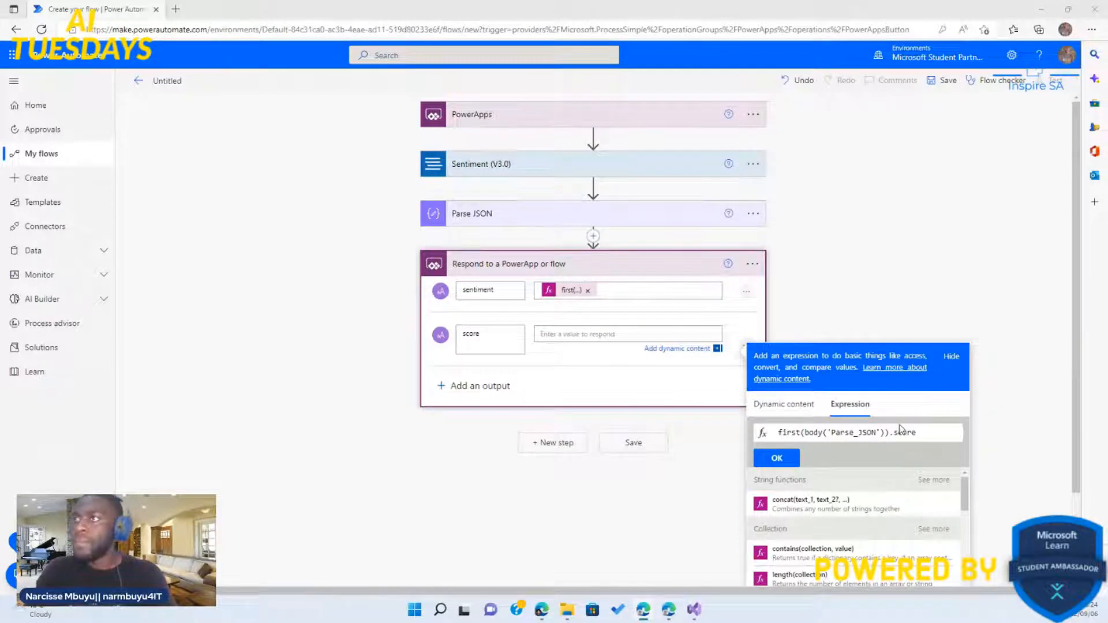
Step: Set the score output's value to the expression first(body('Parse_JSON')).confidenceScores
{"action": "key", "text": "ctrl+a"}
{"action": "type", "text": "first(body('Parse_JSON')).confidenceScores"}
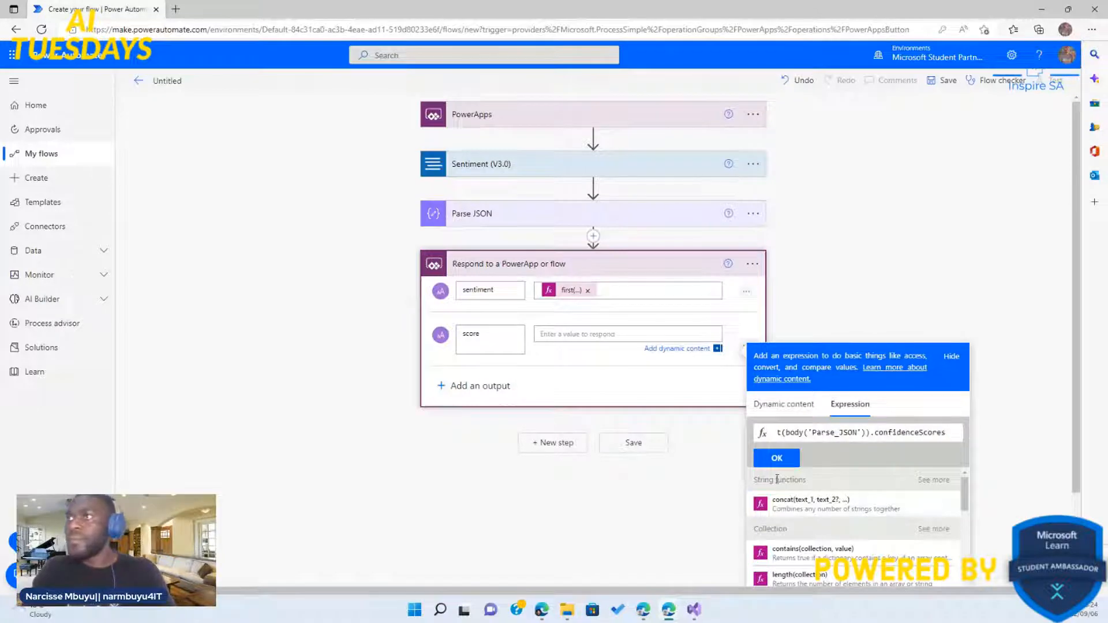
{"action": "left_click", "coordinate": [776, 459]}
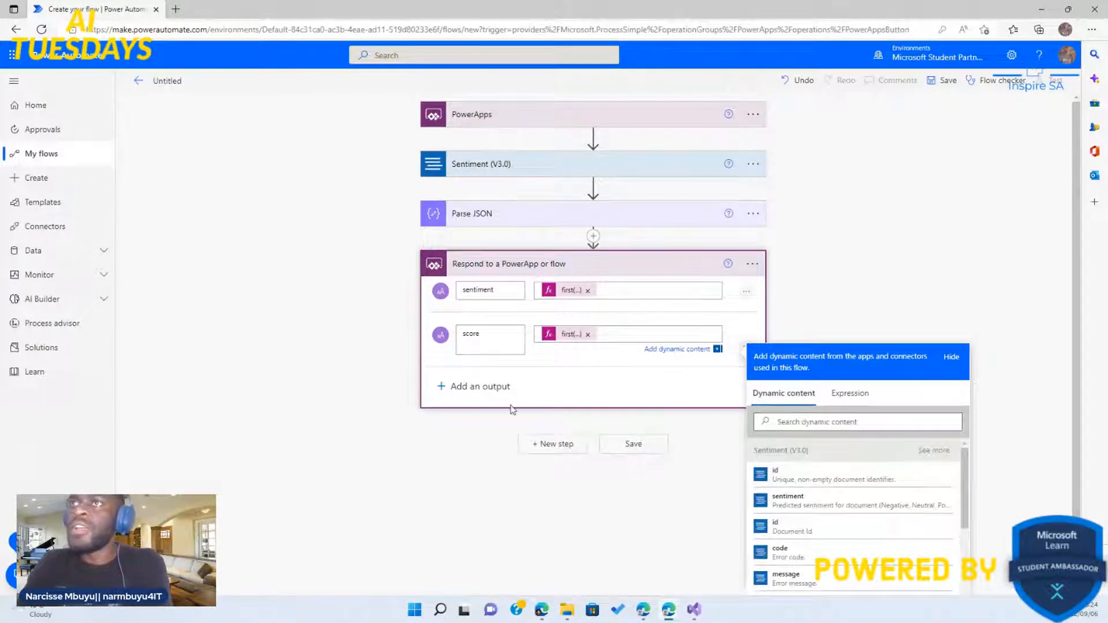
Step: Save the flow and start a manual test, continuing past the Azure Cognitive Service connection check
{"action": "left_click", "coordinate": [625, 449]}
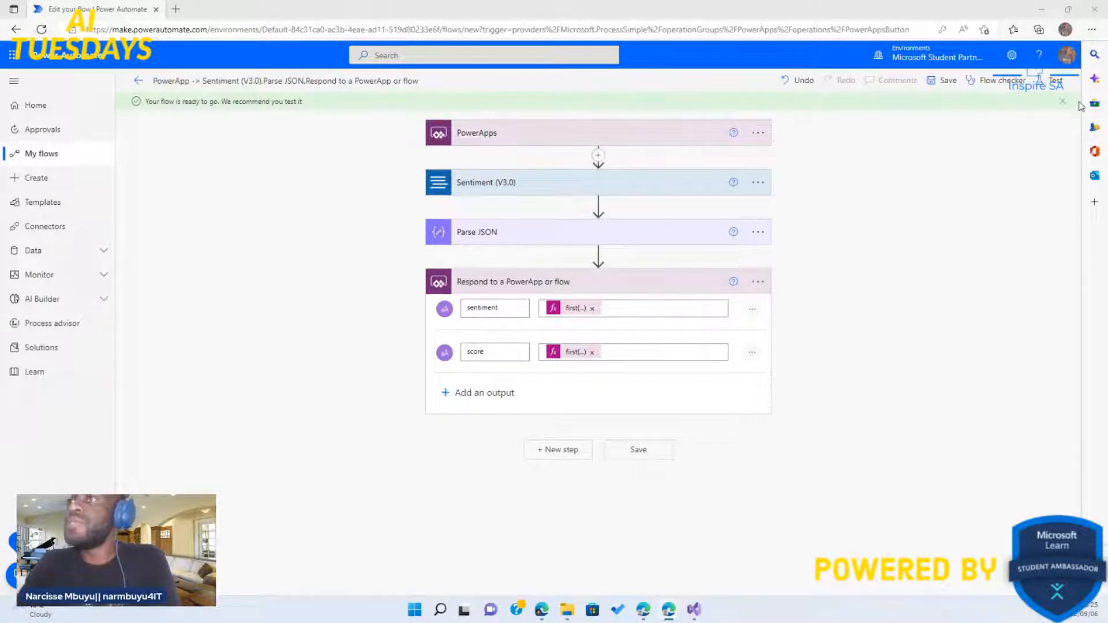
{"action": "left_click", "coordinate": [1055, 84]}
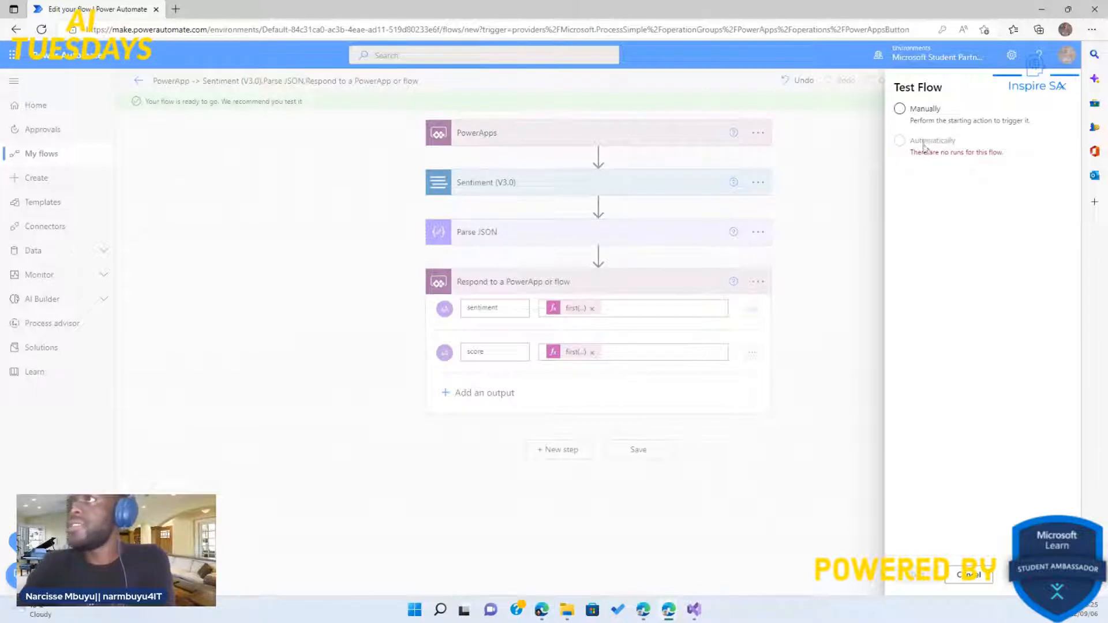
{"action": "left_click", "coordinate": [914, 111]}
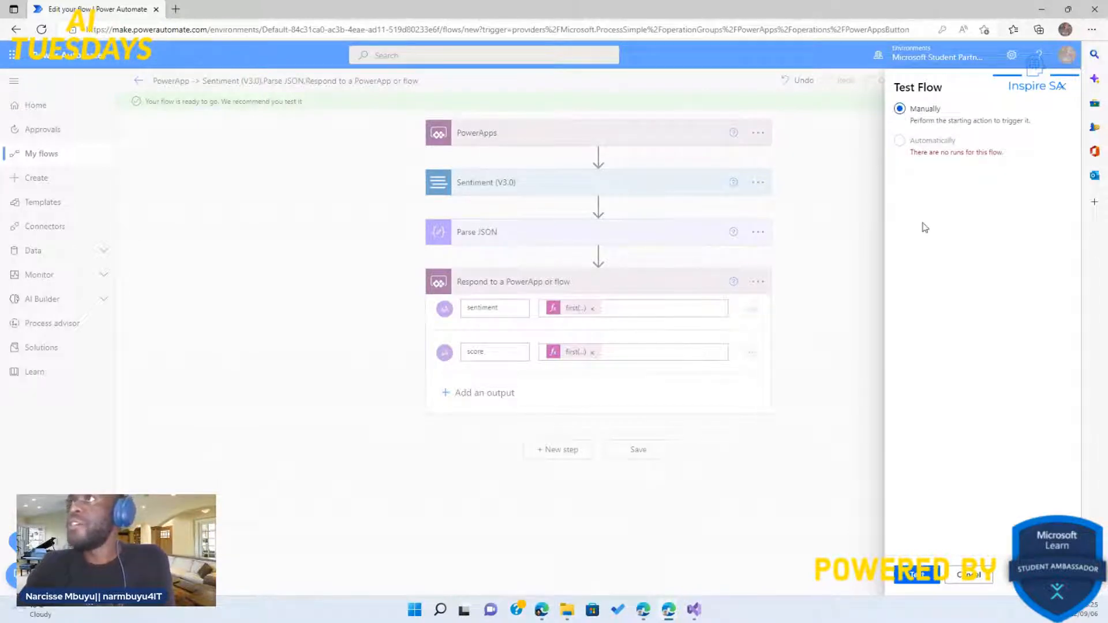
{"action": "left_click", "coordinate": [917, 579]}
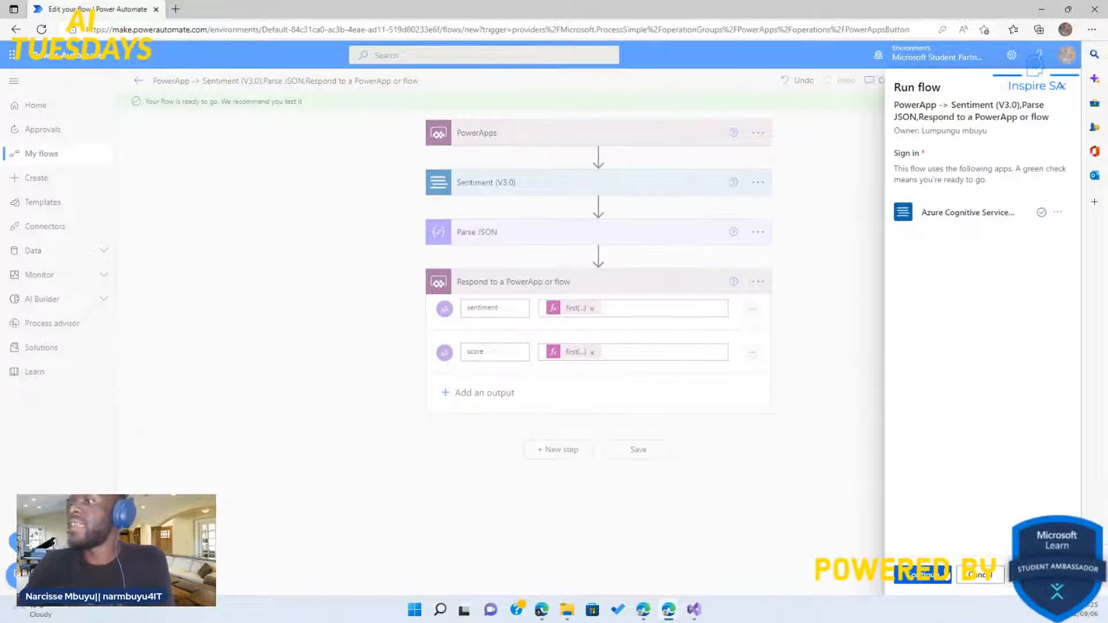
{"action": "left_click", "coordinate": [922, 574]}
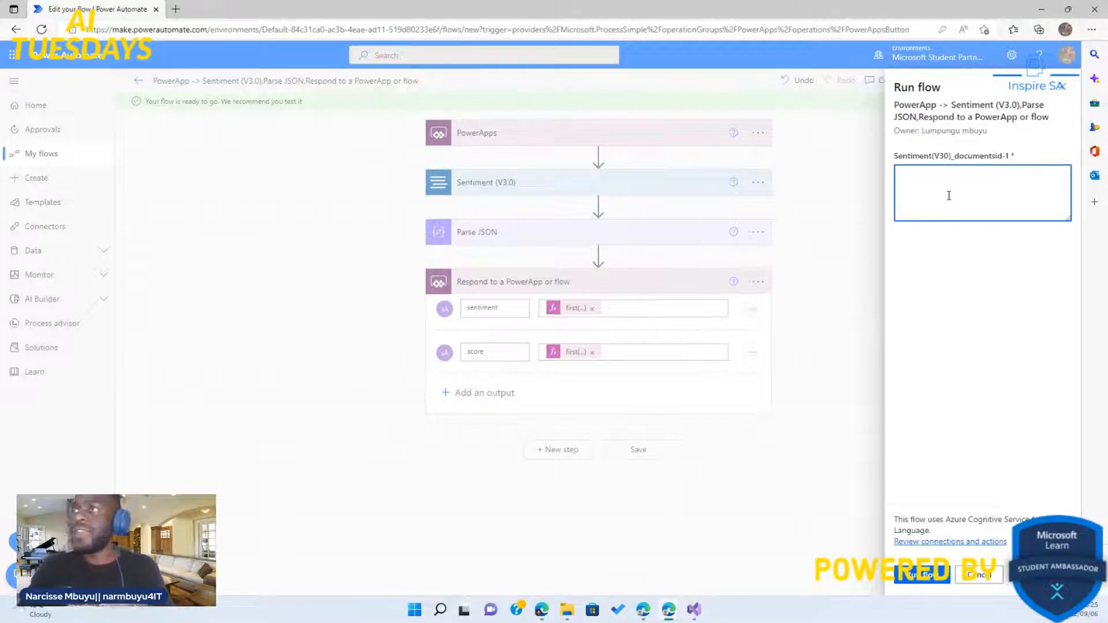
Step: Run the flow with "this is awsome" as the Sentiment document input and open the run's details in a maximized window
{"action": "type", "text": "this is "}
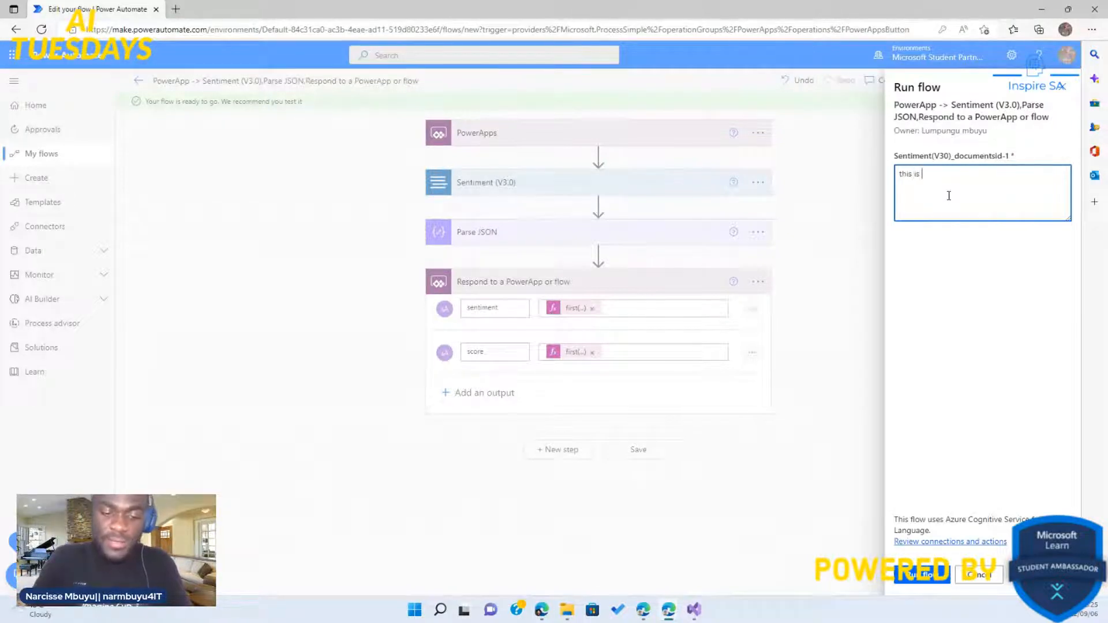
{"action": "type", "text": "awsome"}
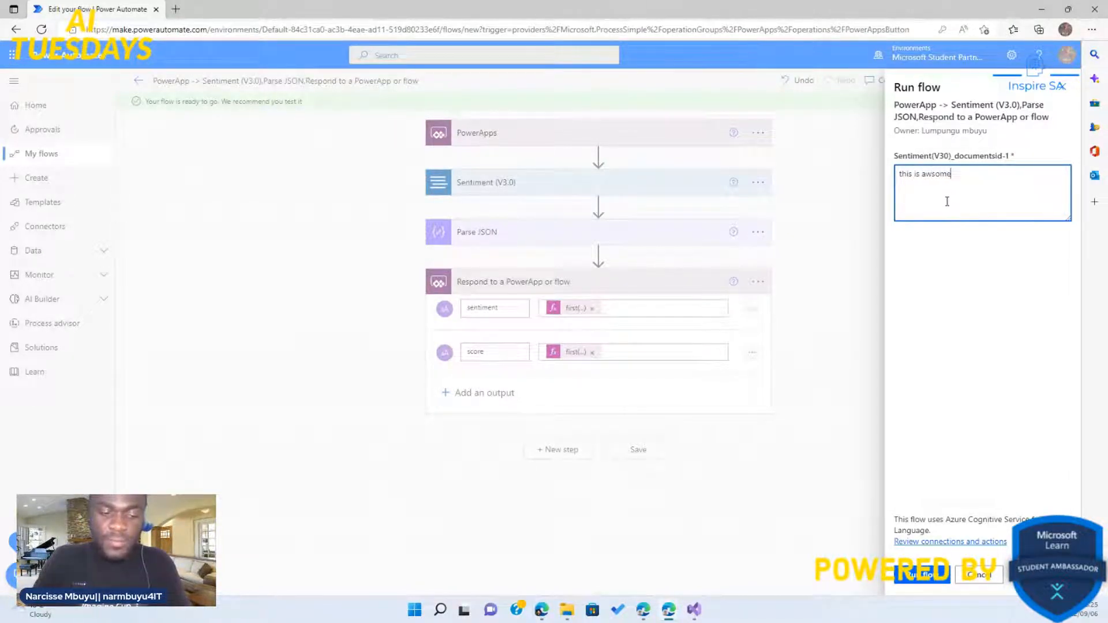
{"action": "left_click", "coordinate": [915, 580]}
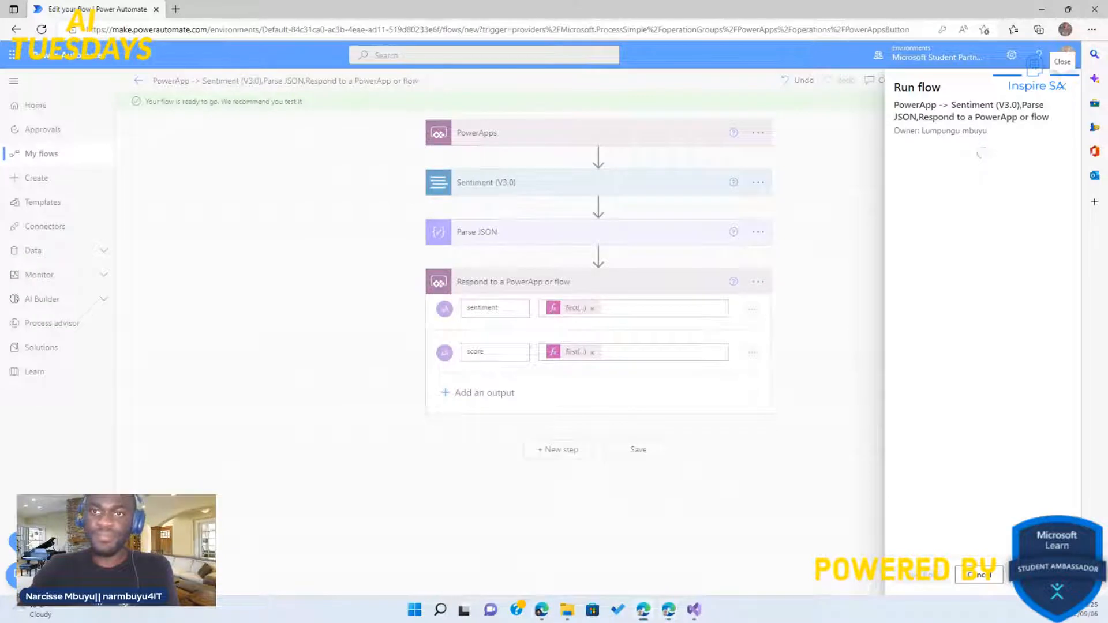
{"action": "key", "text": "alt+Tab"}
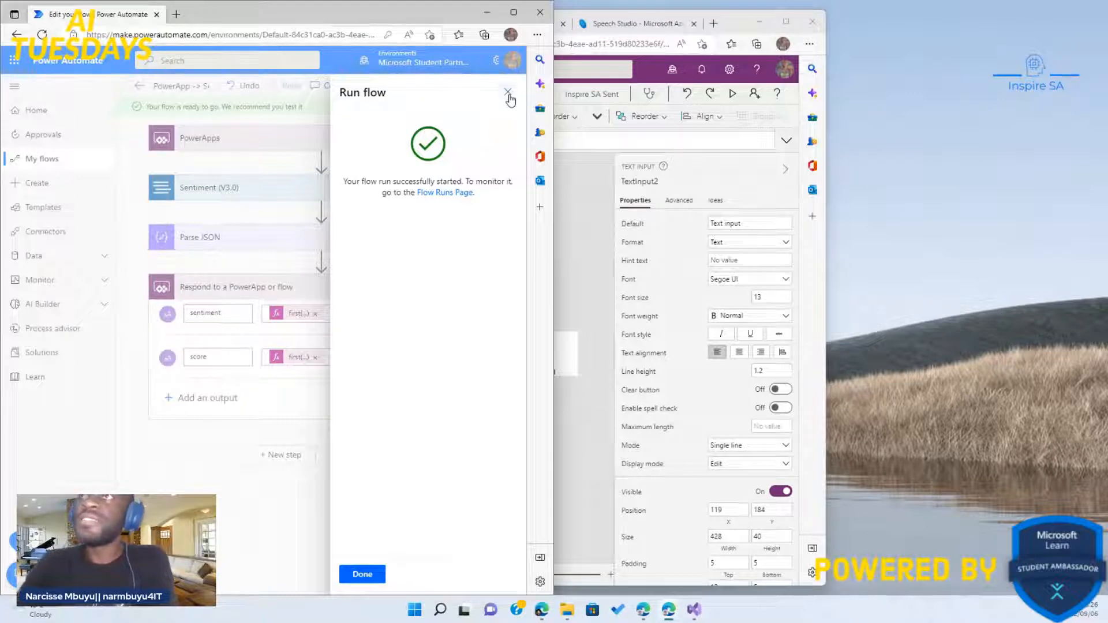
{"action": "left_click", "coordinate": [362, 574]}
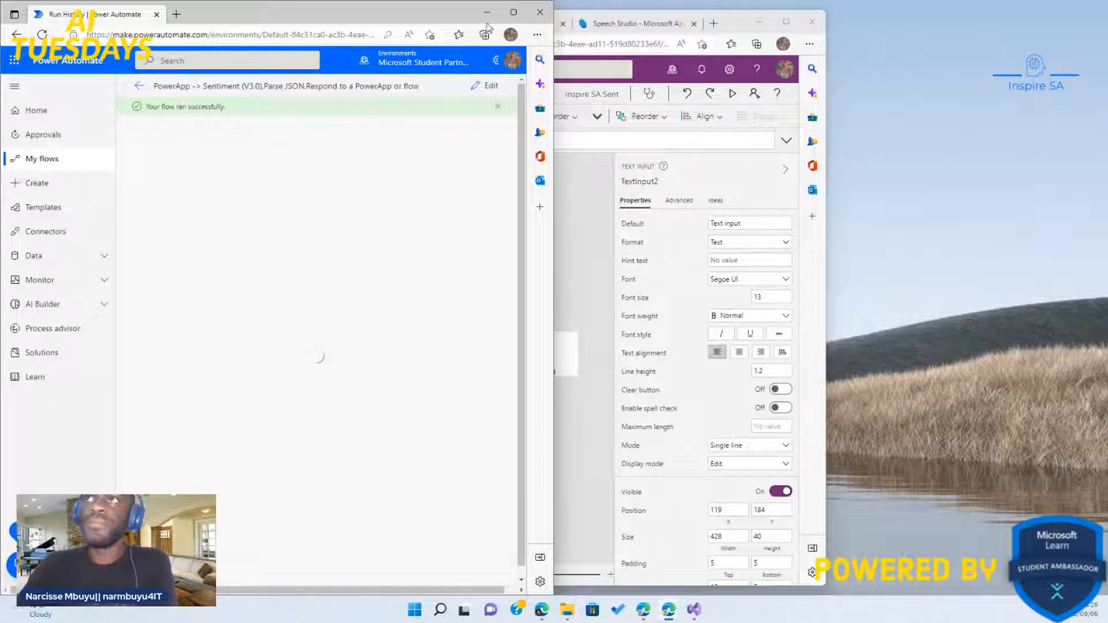
{"action": "left_click", "coordinate": [510, 13]}
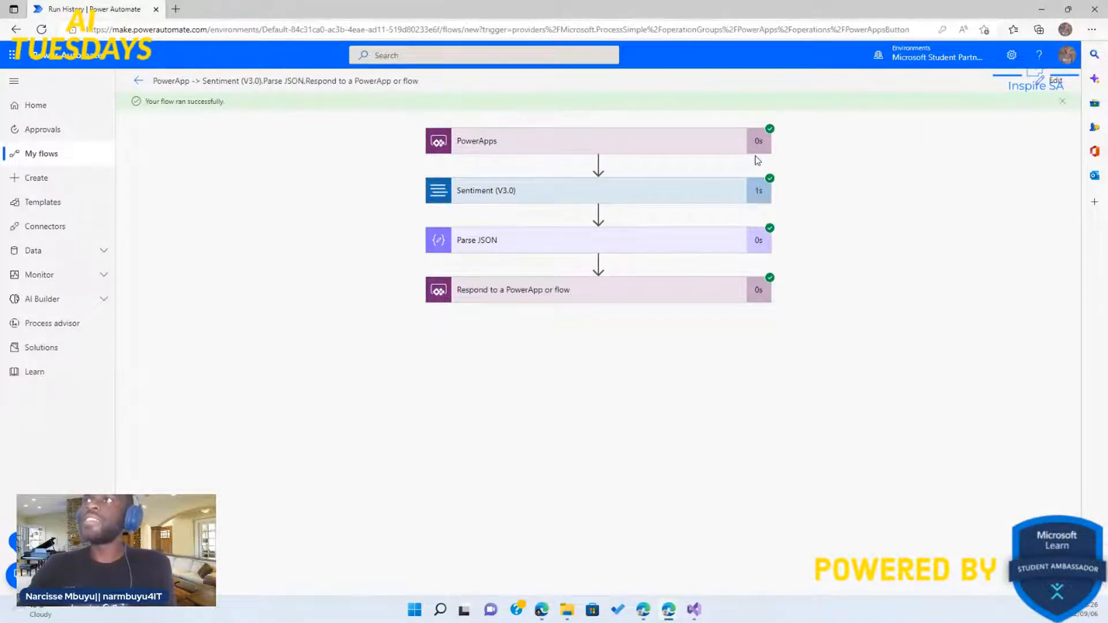
Step: Inspect the run's PowerApps trigger and Sentiment (V3.0) step, checking the submitted text, returned sentiment and confidence scores
{"action": "left_click", "coordinate": [696, 152]}
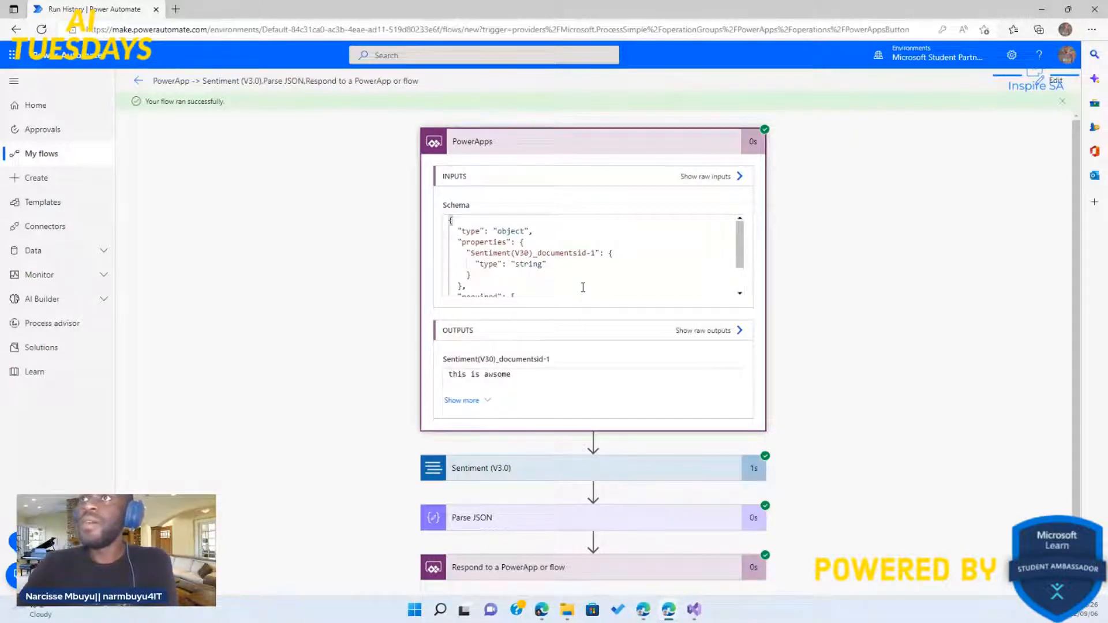
{"action": "left_click", "coordinate": [499, 144]}
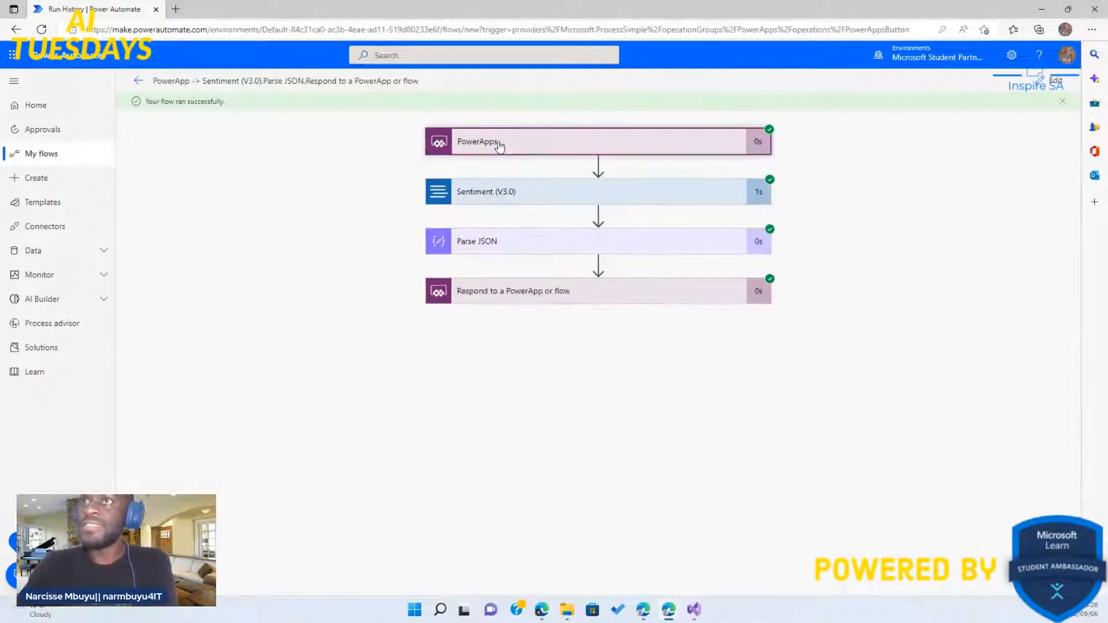
{"action": "left_click", "coordinate": [507, 191]}
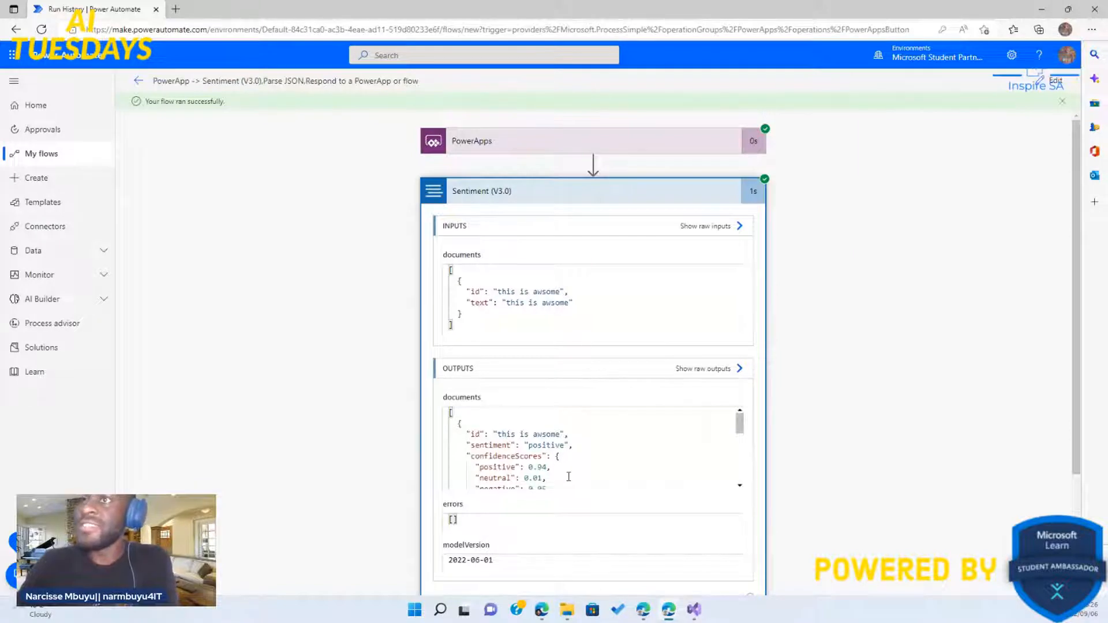
{"action": "scroll", "coordinate": [568, 476], "scroll_direction": "down", "scroll_amount": 1}
{"action": "scroll", "coordinate": [569, 476], "scroll_direction": "down", "scroll_amount": 1}
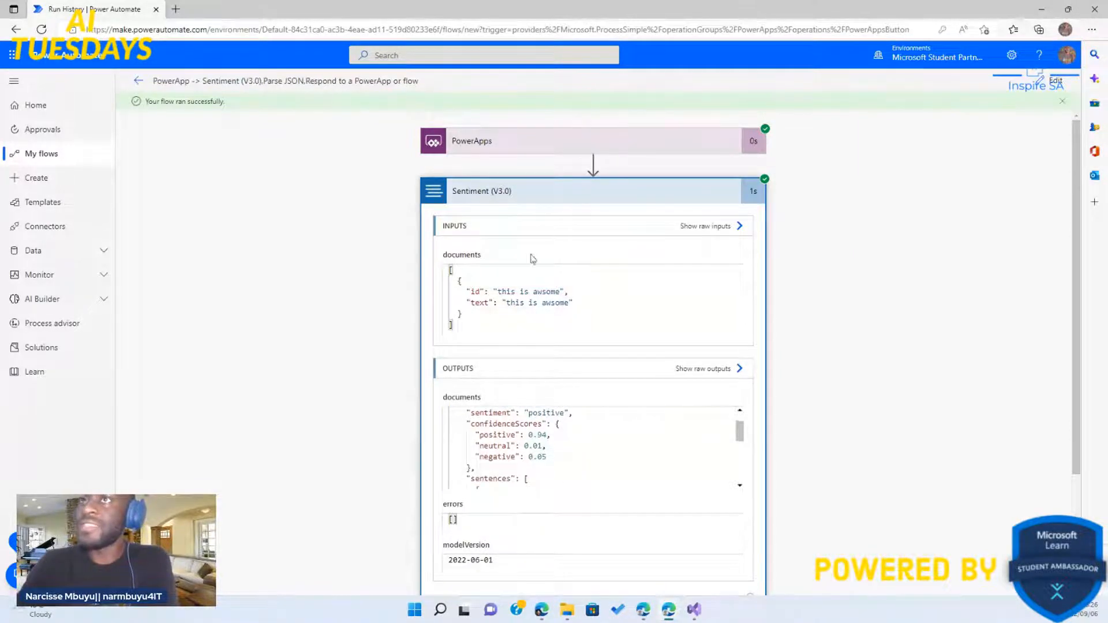
{"action": "left_click", "coordinate": [471, 192]}
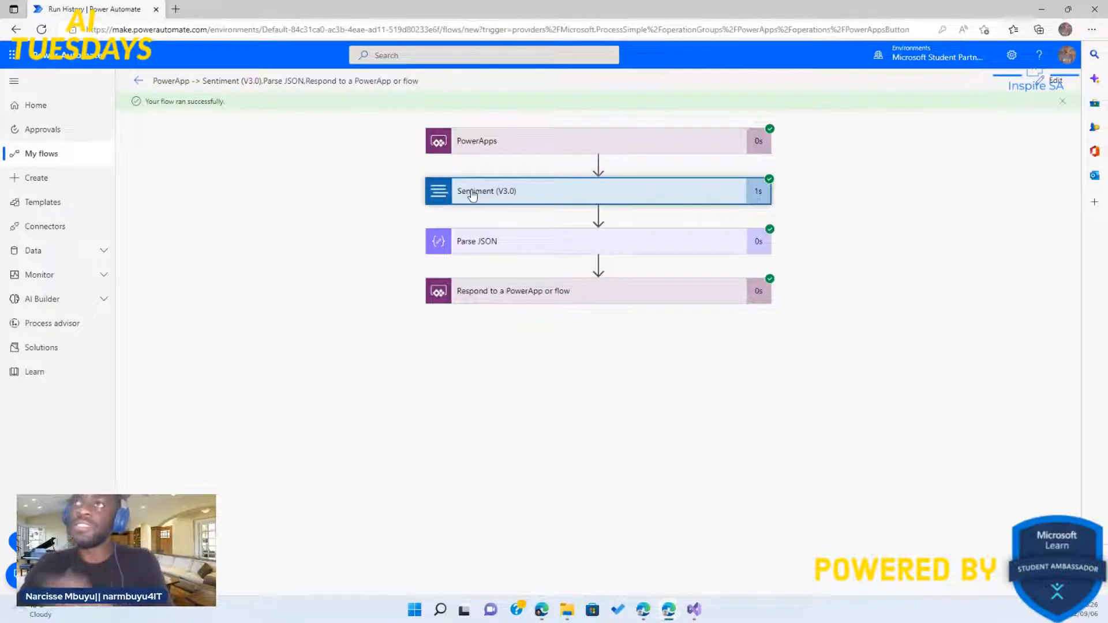
Step: Examine the Parse JSON content and output, and the sentiment and score returned by the Respond to a PowerApp or flow step
{"action": "left_click", "coordinate": [503, 252]}
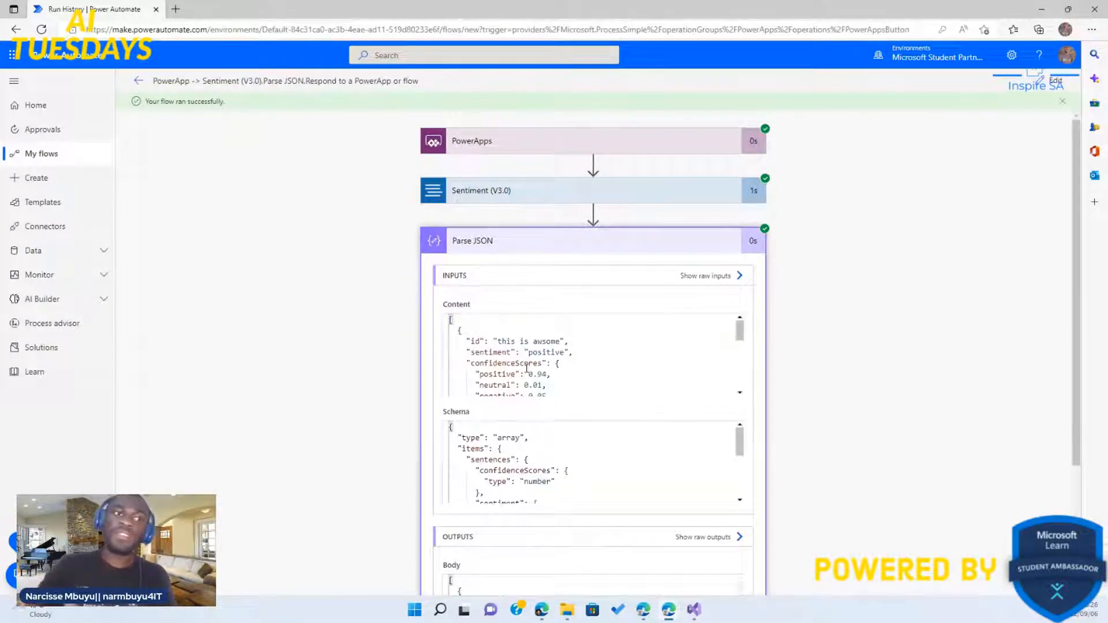
{"action": "scroll", "coordinate": [539, 385], "scroll_direction": "down", "scroll_amount": 2}
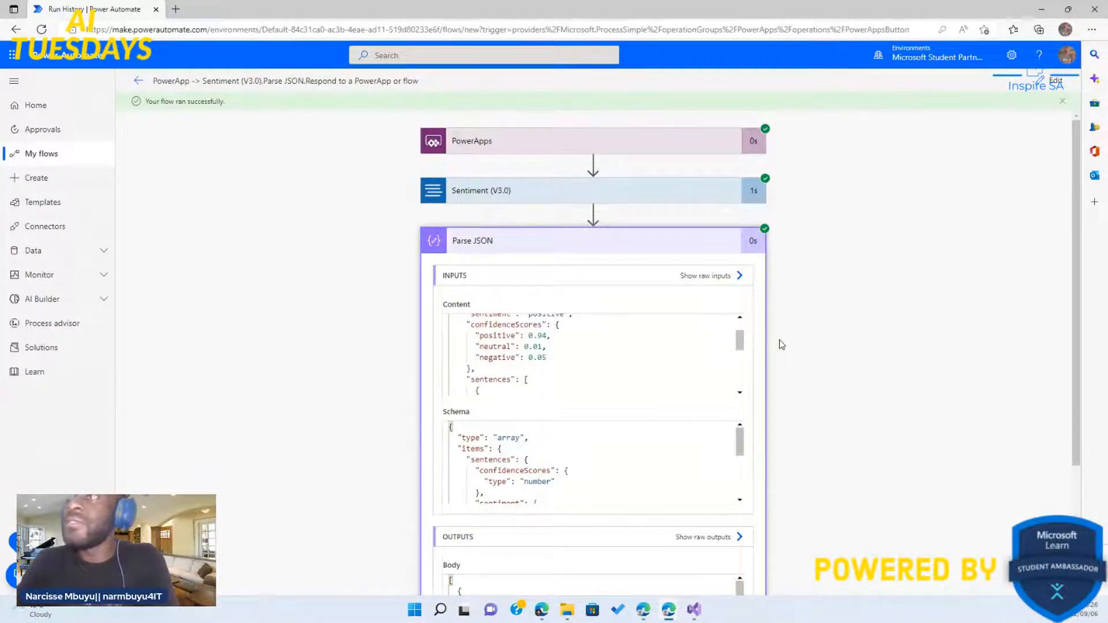
{"action": "scroll", "coordinate": [779, 344], "scroll_direction": "down", "scroll_amount": 3}
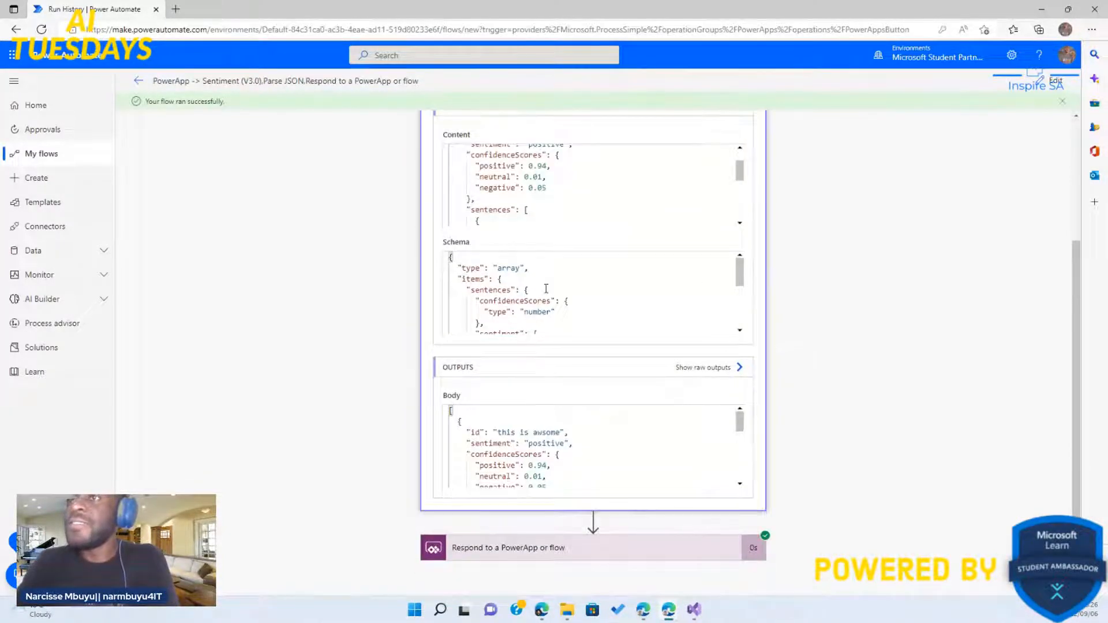
{"action": "left_click", "coordinate": [531, 551]}
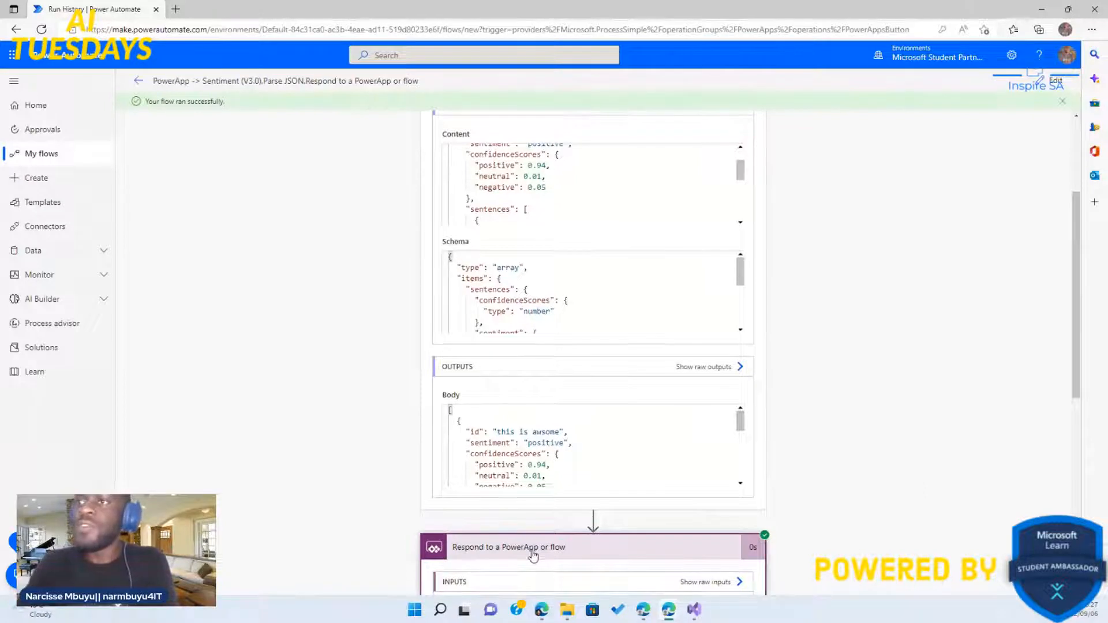
{"action": "scroll", "coordinate": [532, 553], "scroll_direction": "down", "scroll_amount": 4}
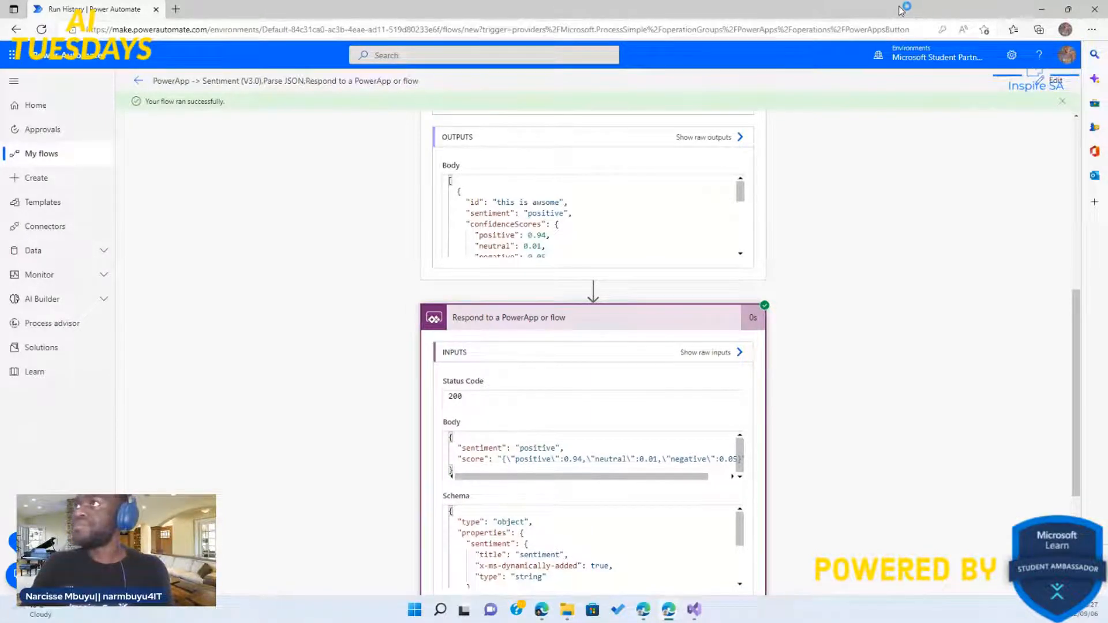
Step: Switch to the Power Apps canvas editor window and maximize it
{"action": "left_click_drag", "start_coordinate": [901, 11], "coordinate": [981, 45]}
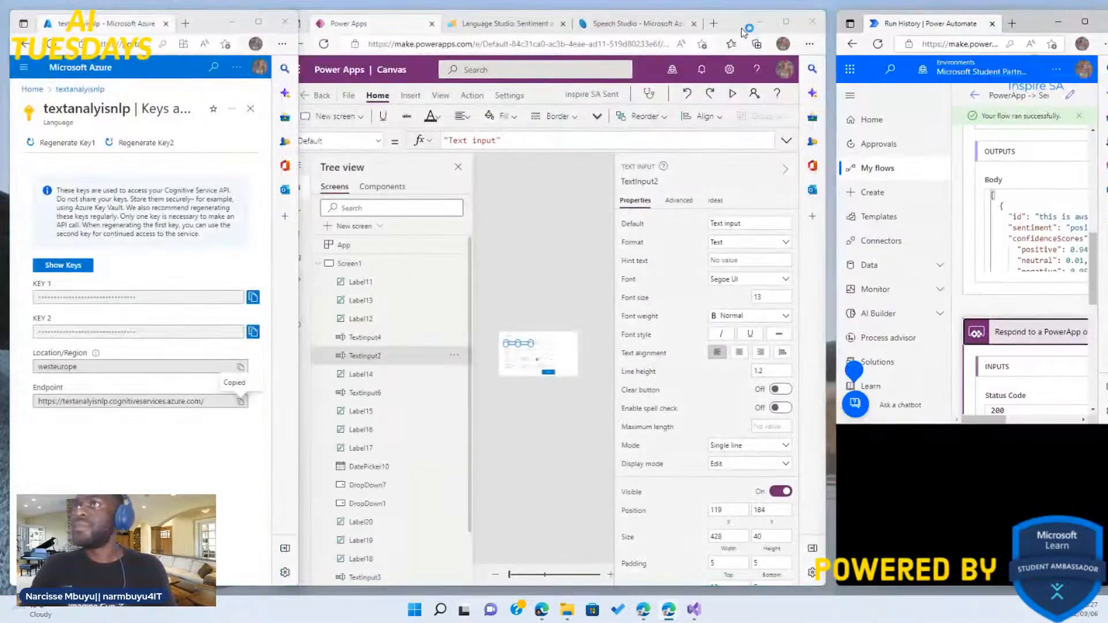
{"action": "left_click", "coordinate": [737, 27]}
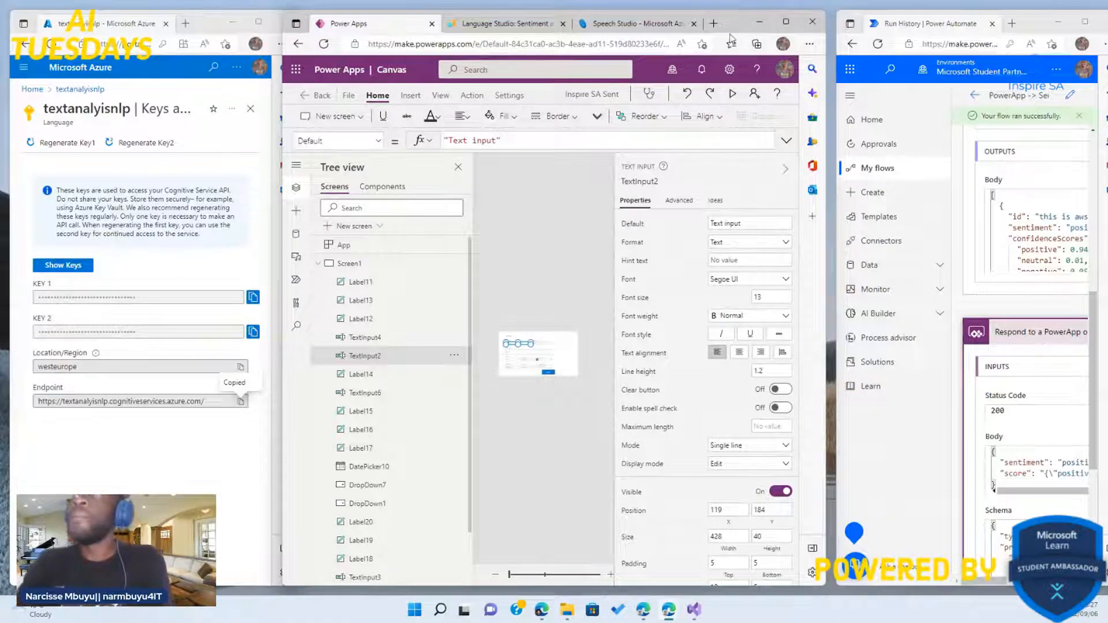
{"action": "left_click", "coordinate": [786, 23]}
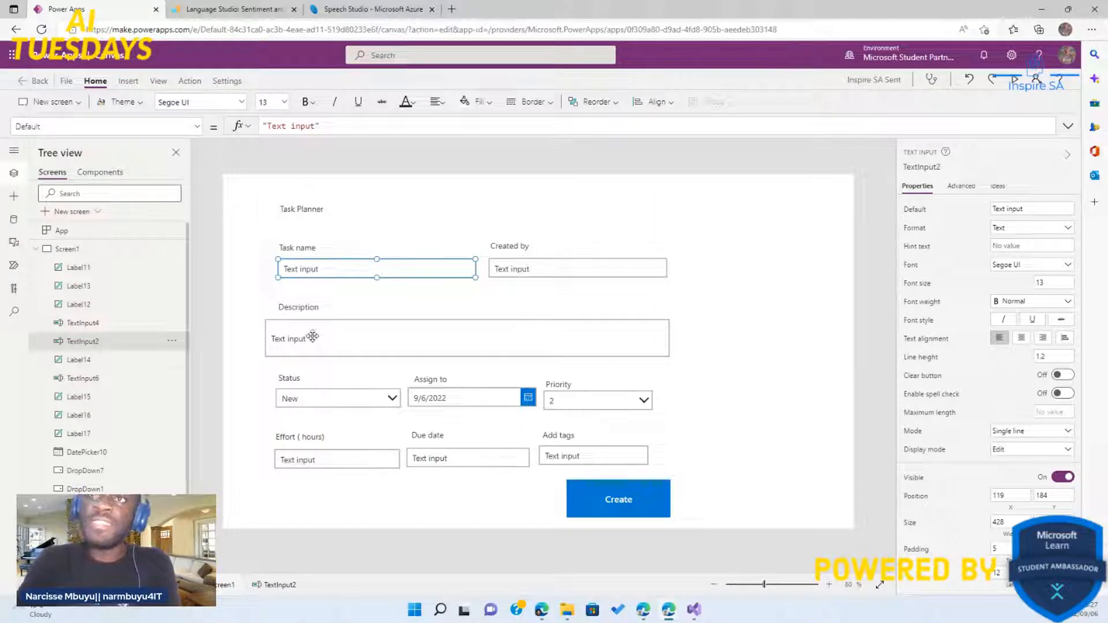
Step: View the properties of the Description text input, the Create button and the Task name text input
{"action": "left_click", "coordinate": [312, 336]}
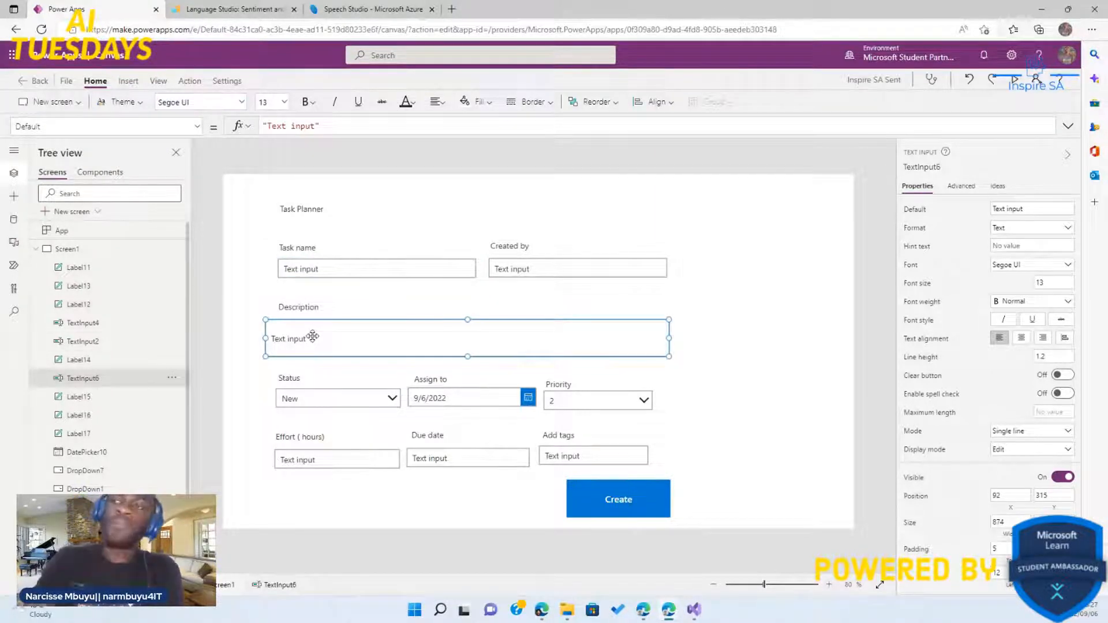
{"action": "left_click", "coordinate": [586, 502]}
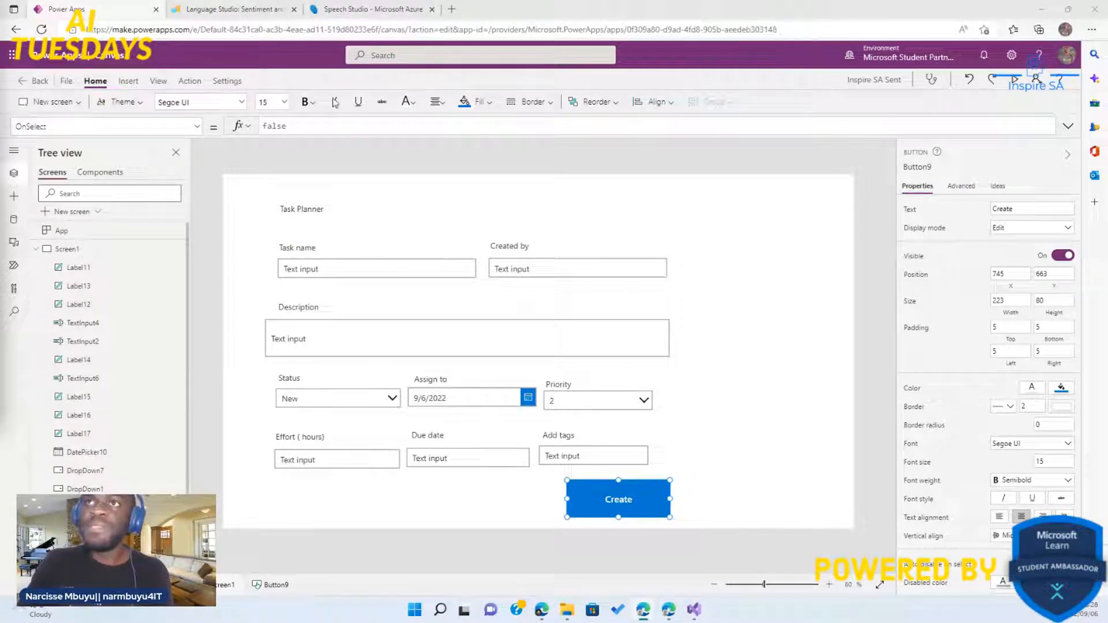
{"action": "left_click", "coordinate": [347, 270]}
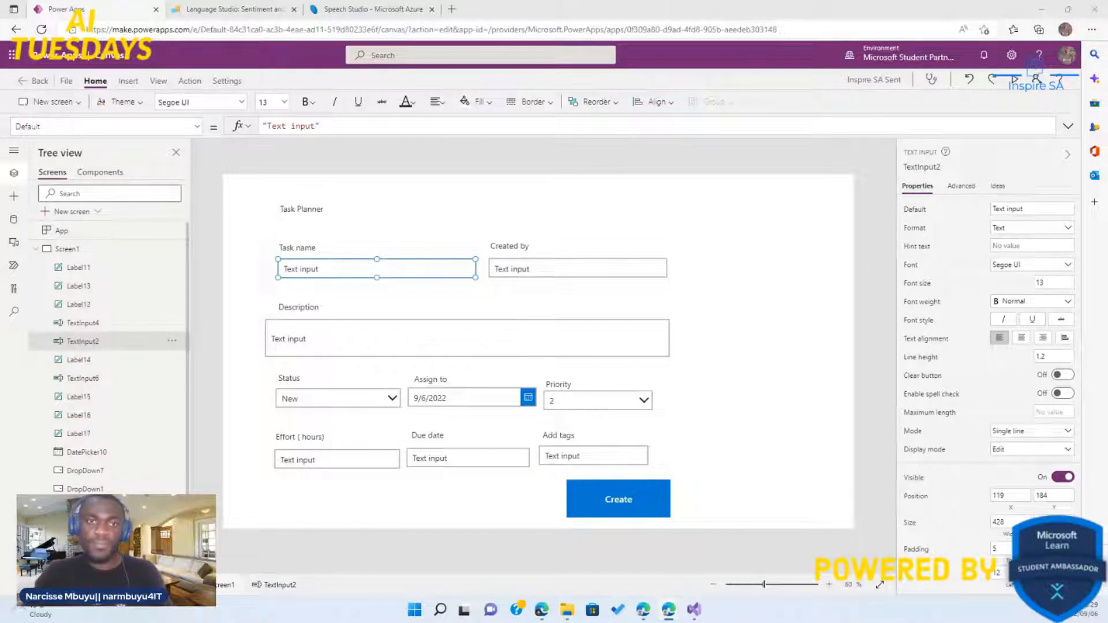
Step: Select the Description text input and look through its list of available properties
{"action": "left_click", "coordinate": [371, 321]}
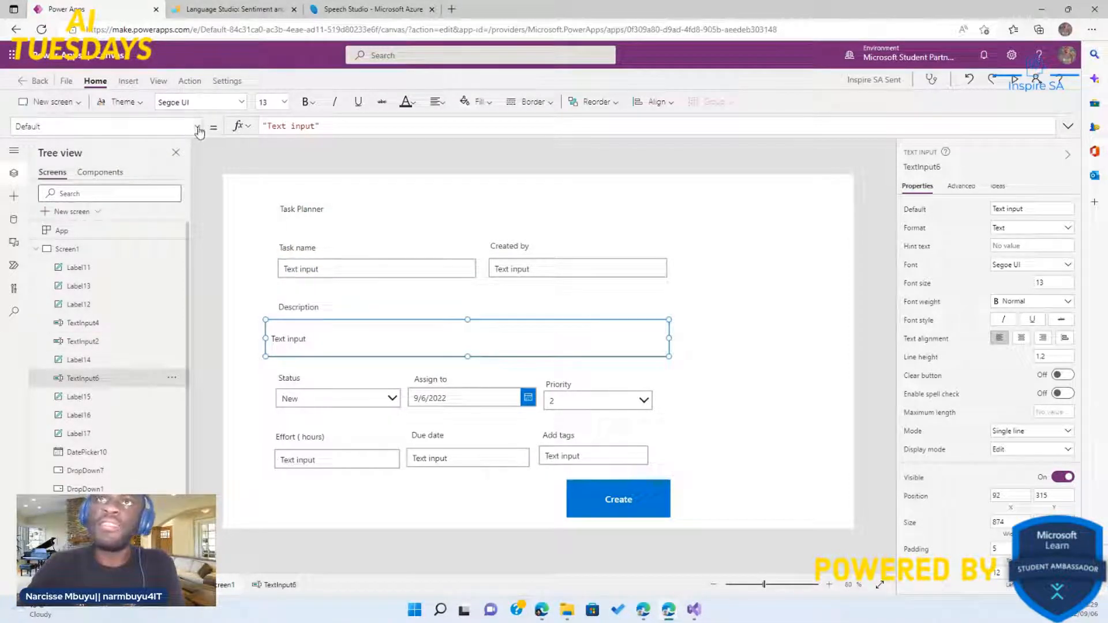
{"action": "left_click", "coordinate": [198, 128]}
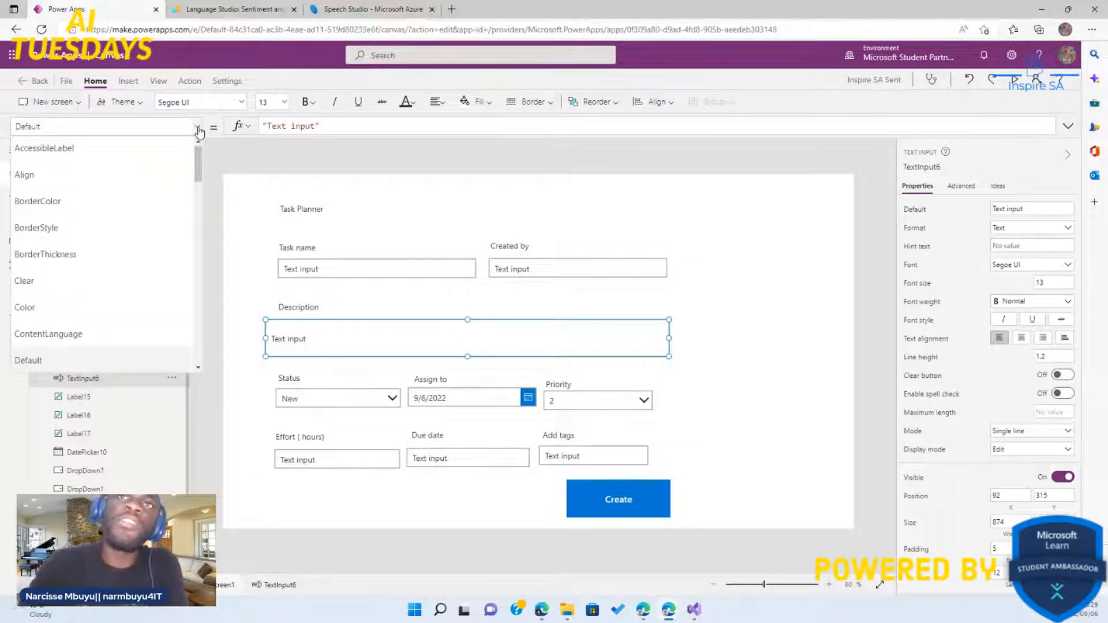
{"action": "left_click_drag", "start_coordinate": [200, 174], "coordinate": [198, 260]}
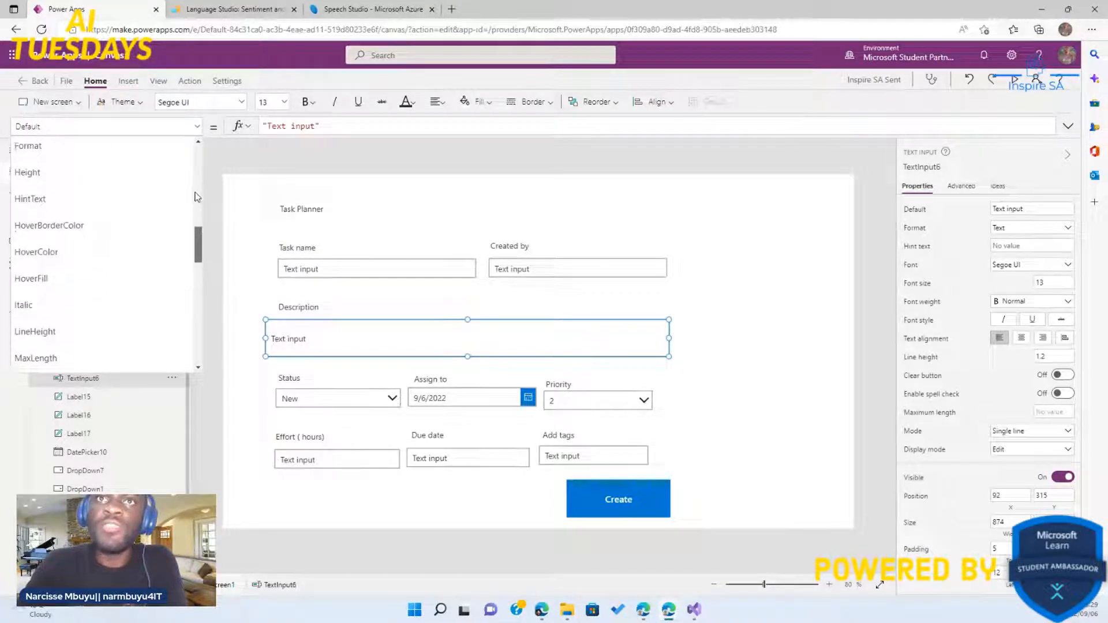
{"action": "scroll", "coordinate": [197, 199], "scroll_direction": "down", "scroll_amount": 3}
{"action": "scroll", "coordinate": [197, 155], "scroll_direction": "up", "scroll_amount": 8}
{"action": "scroll", "coordinate": [197, 154], "scroll_direction": "up", "scroll_amount": 3}
{"action": "scroll", "coordinate": [197, 167], "scroll_direction": "down", "scroll_amount": 6}
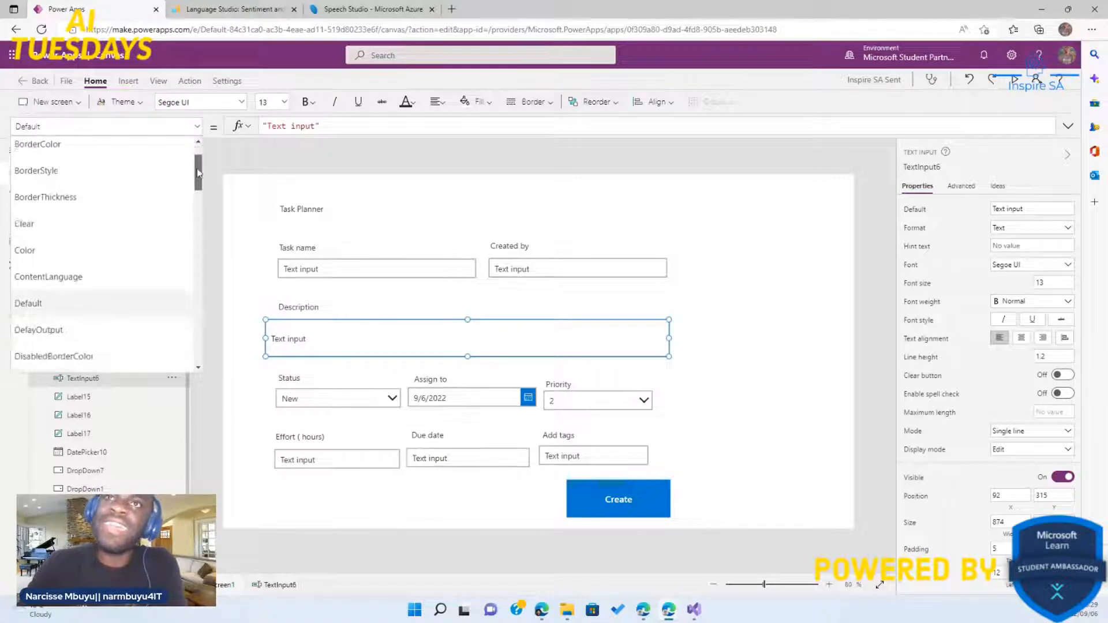
{"action": "scroll", "coordinate": [200, 144], "scroll_direction": "up", "scroll_amount": 5}
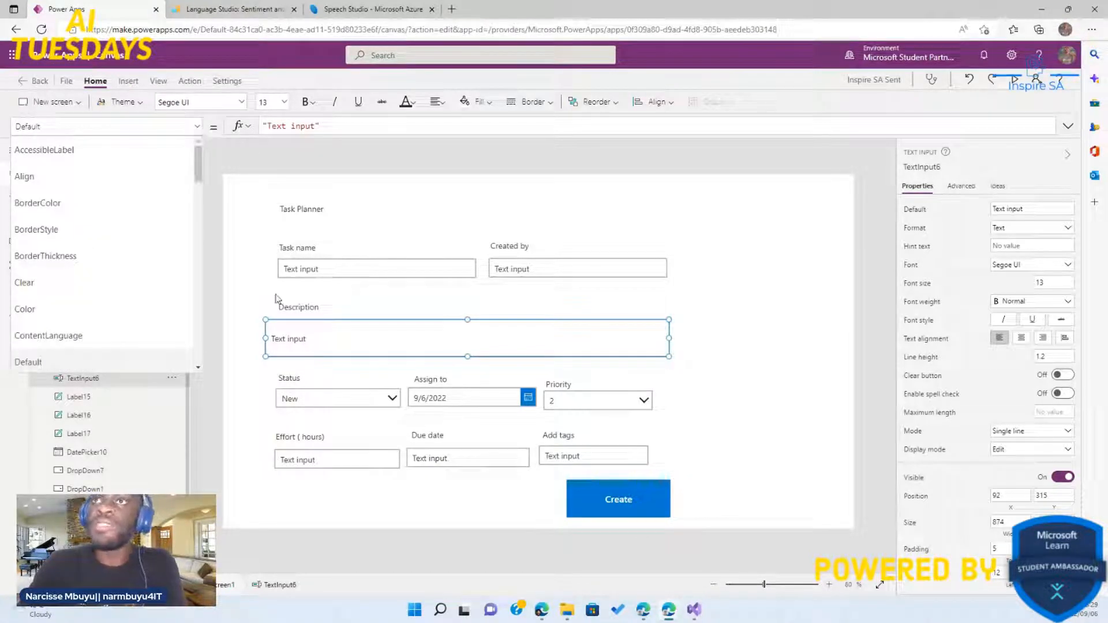
Step: Replace the Description input's Default formula with the pasted text joining "Sentiment Detected: ", varSentiment, "Confidence Score: " and varConfidenceScore
{"action": "left_click", "coordinate": [332, 122]}
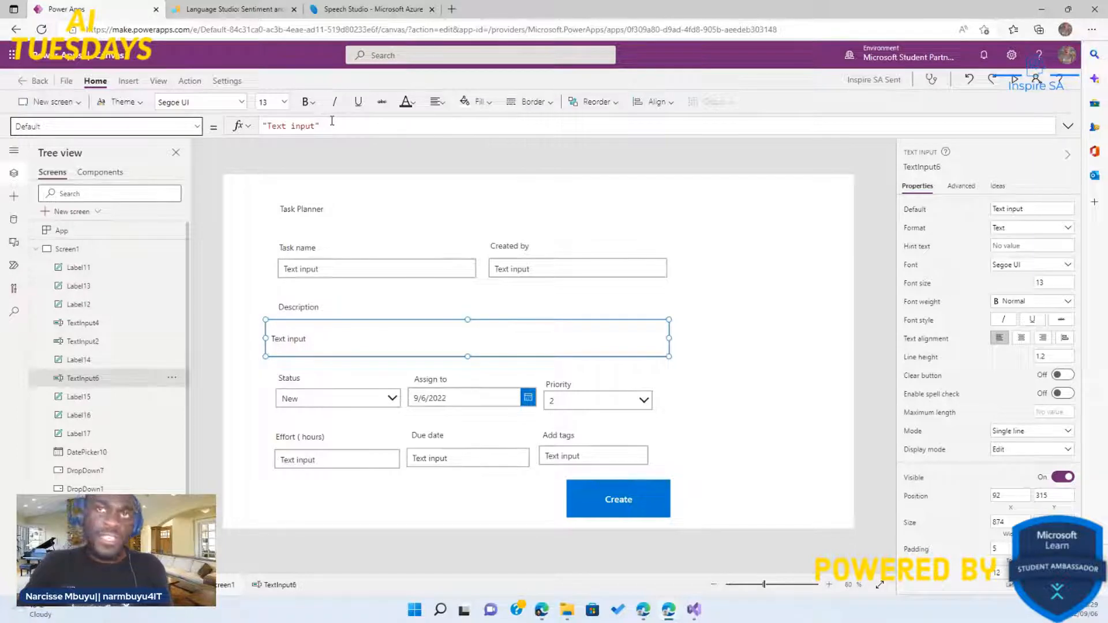
{"action": "left_click", "coordinate": [332, 121]}
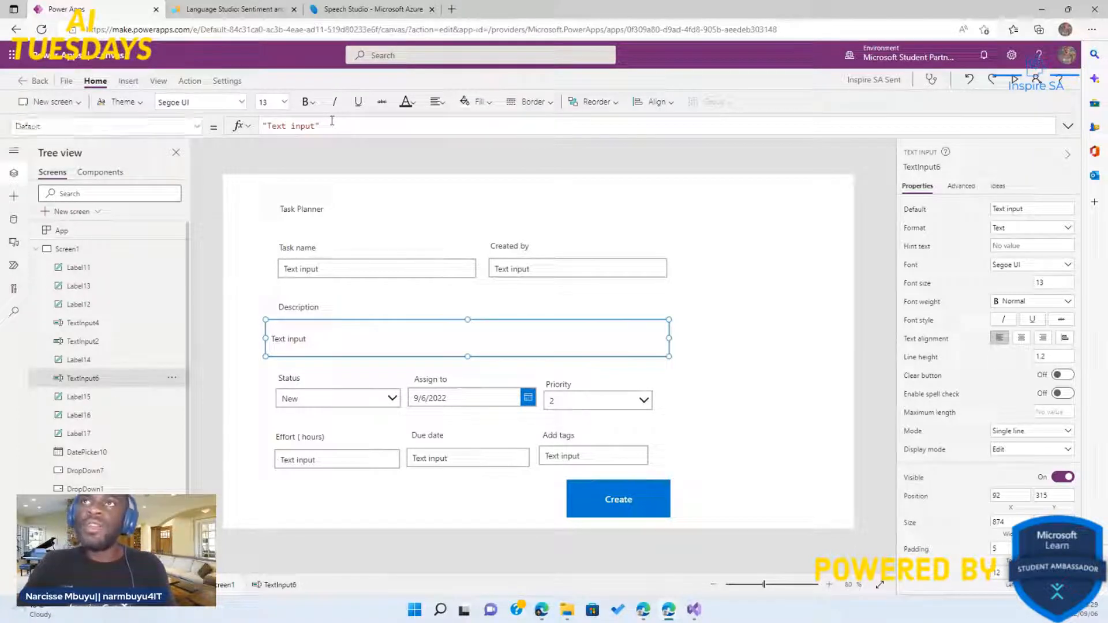
{"action": "key", "text": "ctrl+a"}
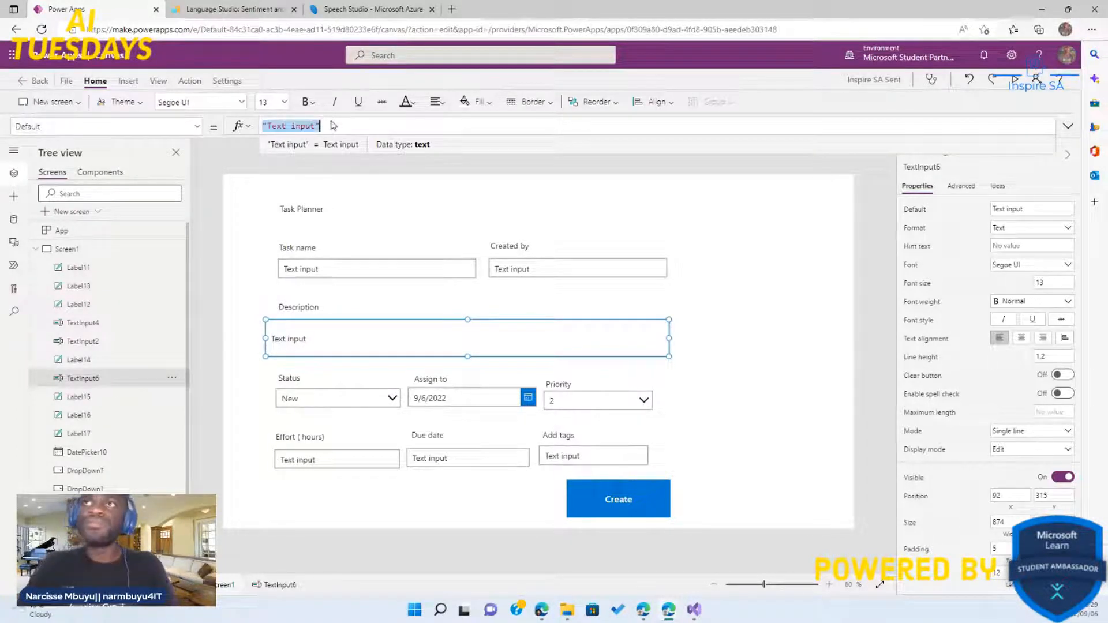
{"action": "key", "text": "ctrl+v"}
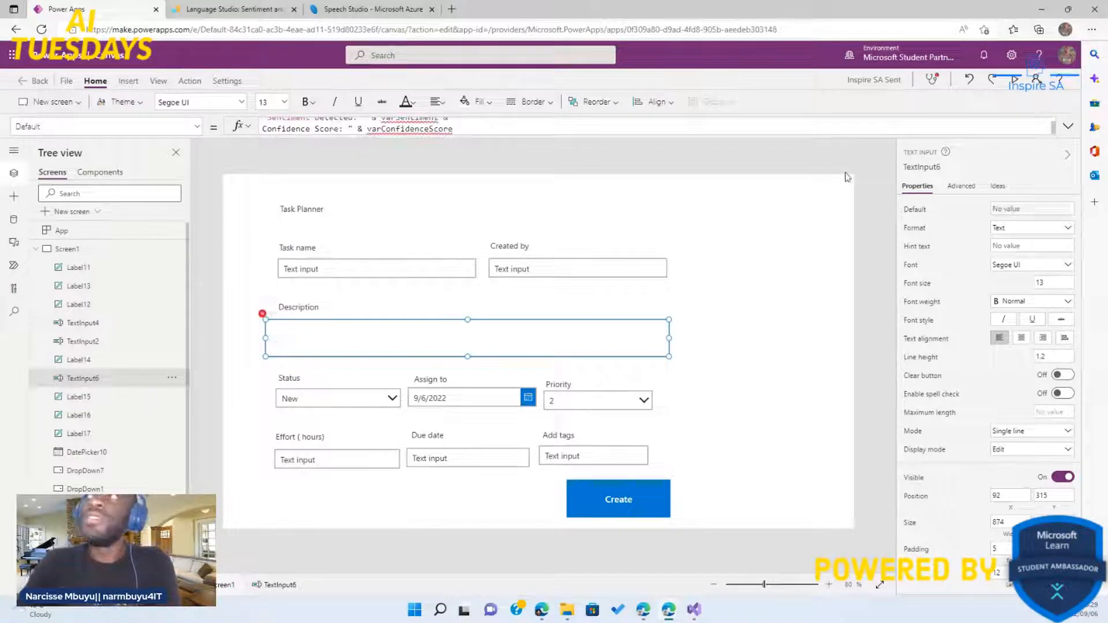
{"action": "left_click", "coordinate": [1068, 128]}
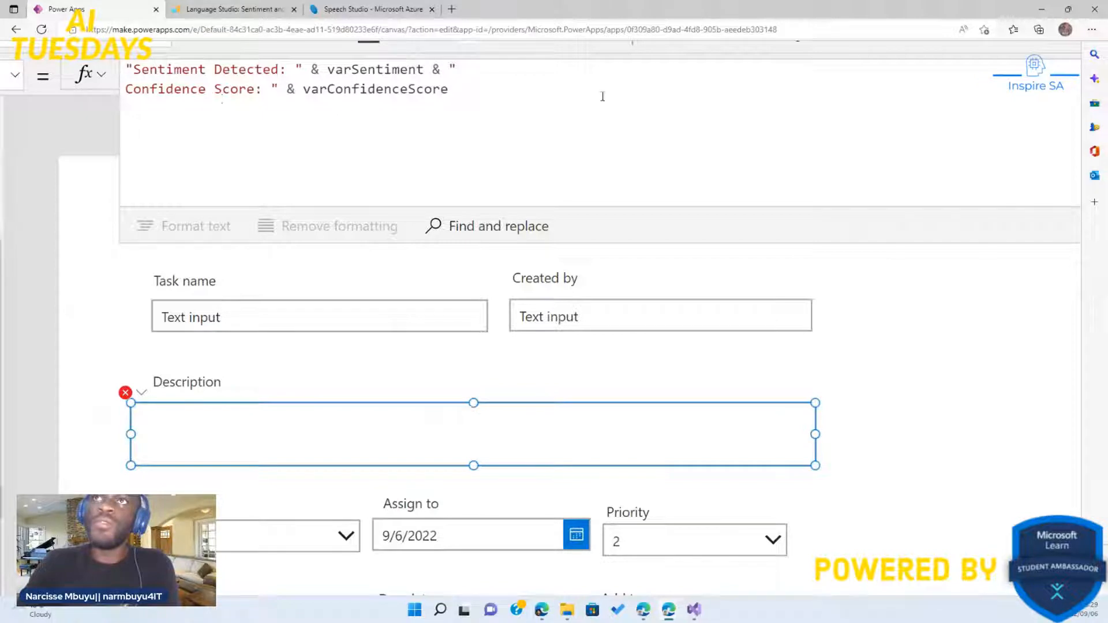
{"action": "scroll", "coordinate": [838, 129], "scroll_direction": "down", "scroll_amount": 5}
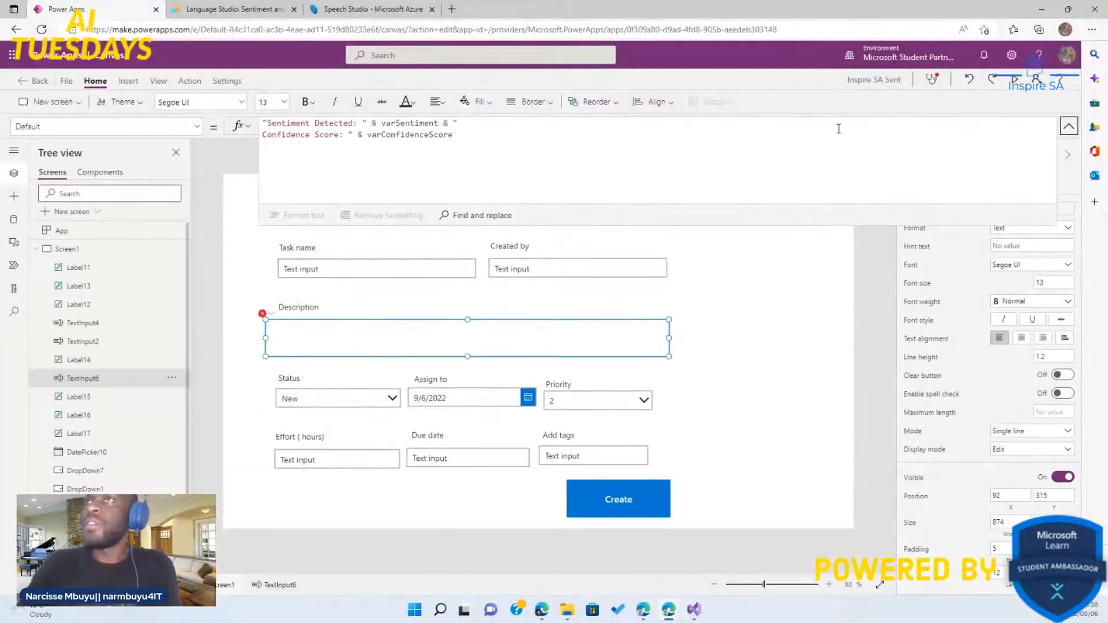
{"action": "left_click", "coordinate": [1068, 128]}
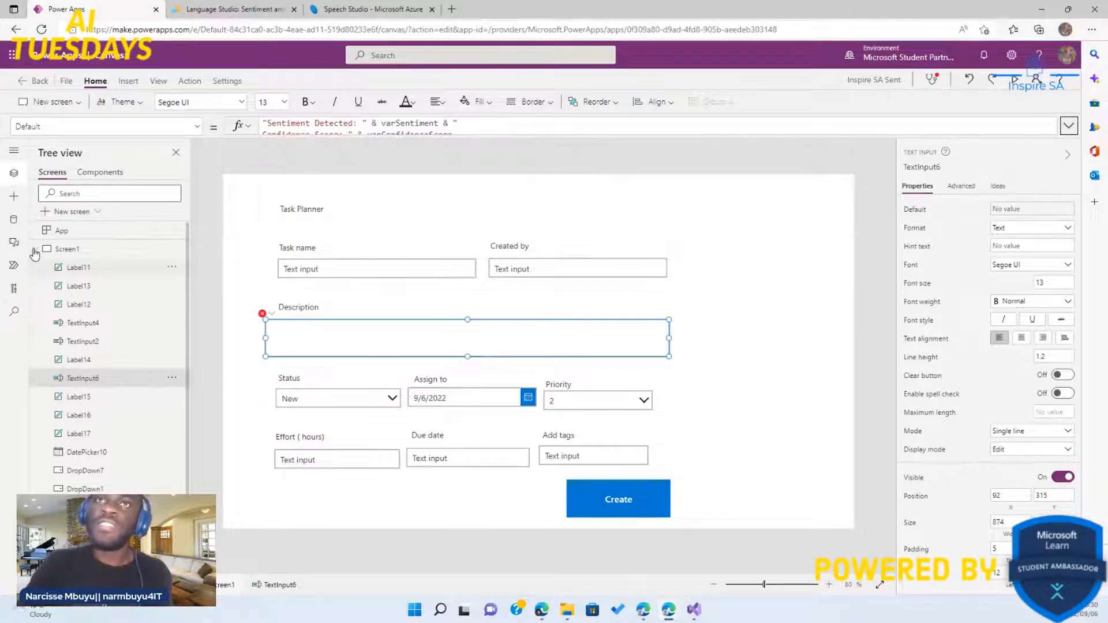
Step: Add the existing instant flow PowerApp -> Sentiment (V3.0),Parse JSON,Respond to a PowerApp or flow to the app
{"action": "left_click", "coordinate": [35, 251]}
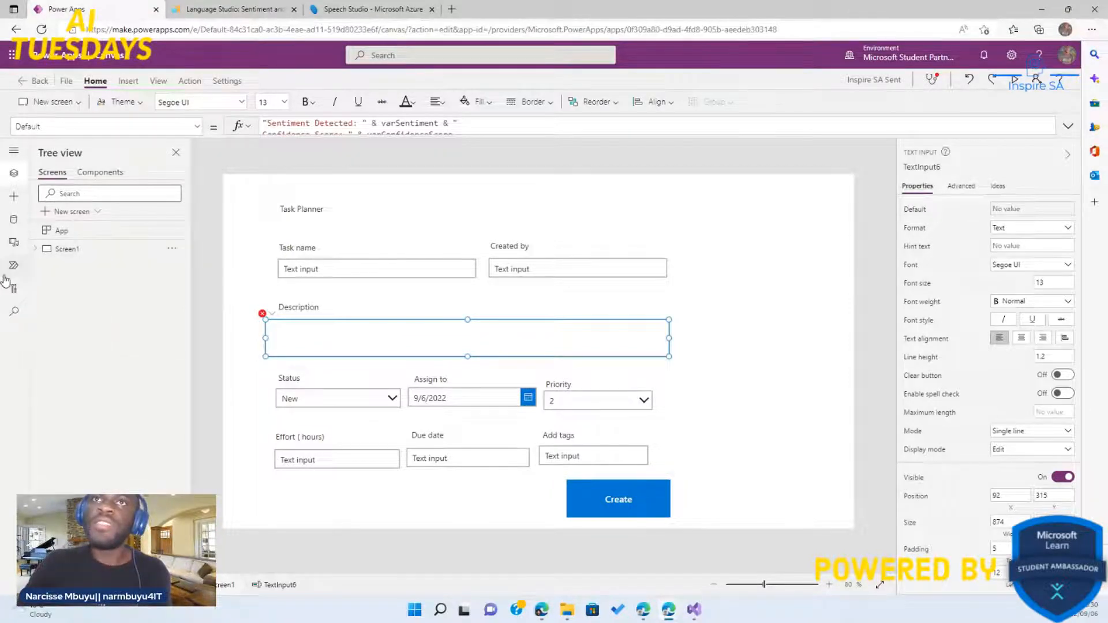
{"action": "left_click", "coordinate": [12, 268]}
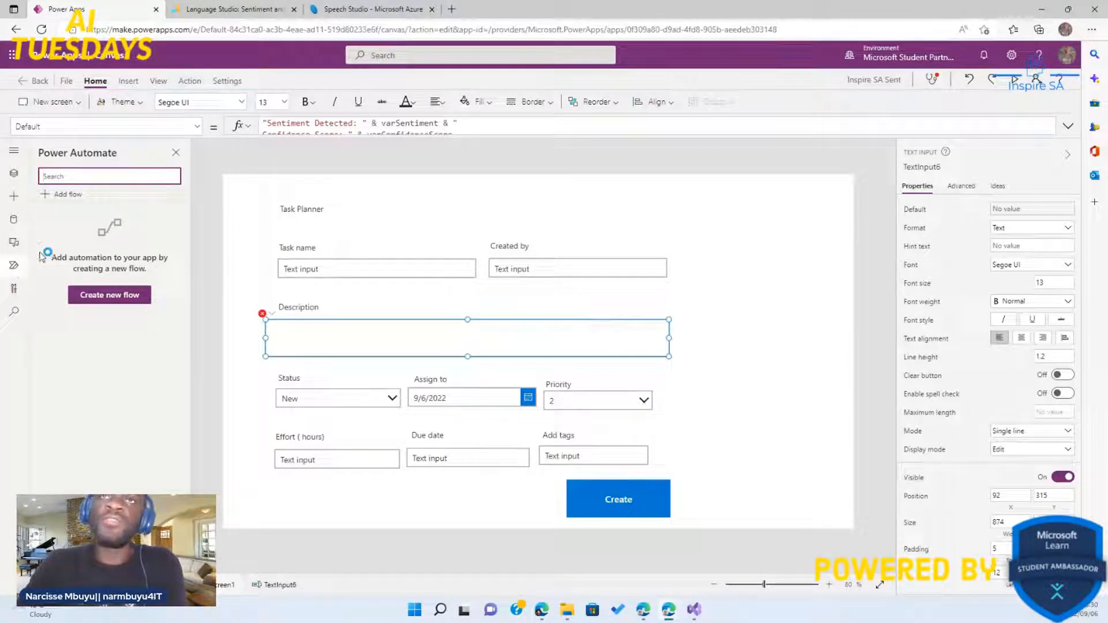
{"action": "left_click", "coordinate": [68, 195]}
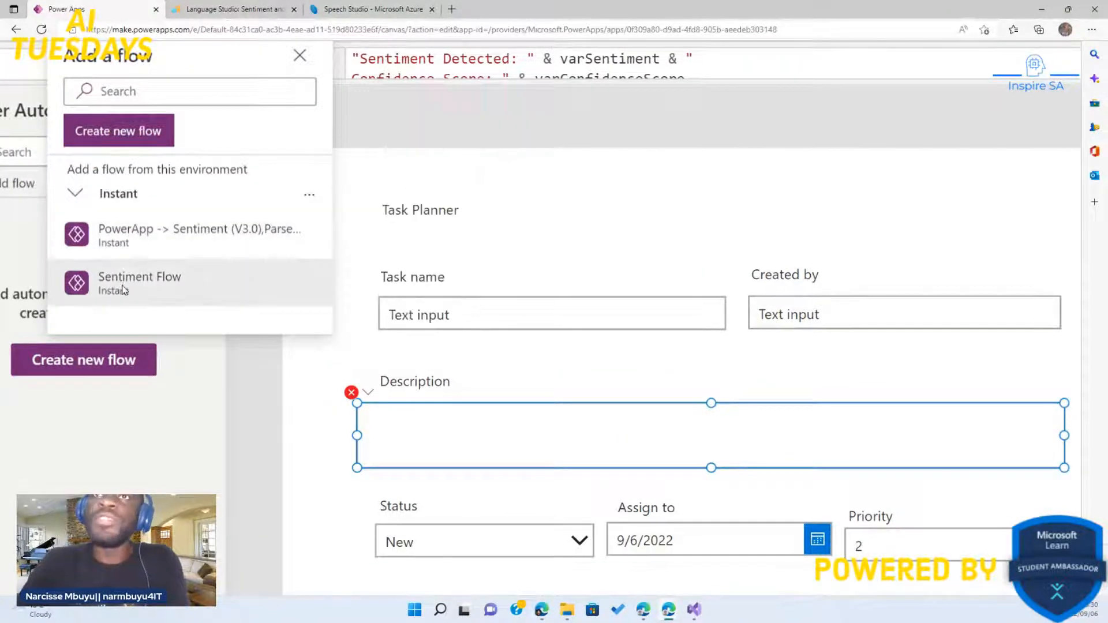
{"action": "left_click", "coordinate": [128, 237]}
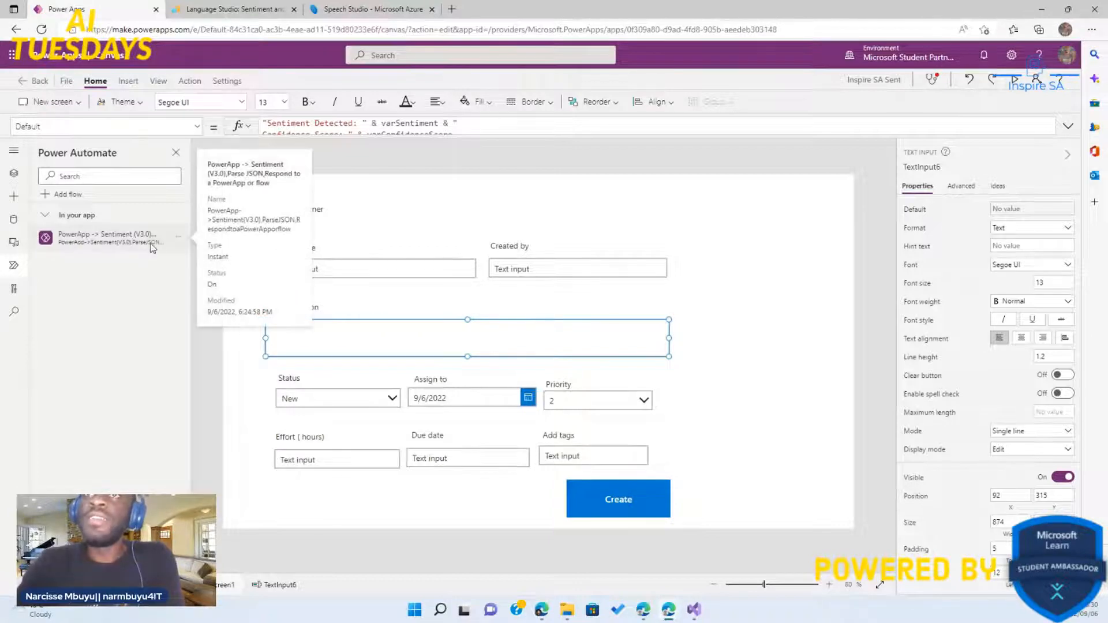
{"action": "left_click", "coordinate": [46, 180]}
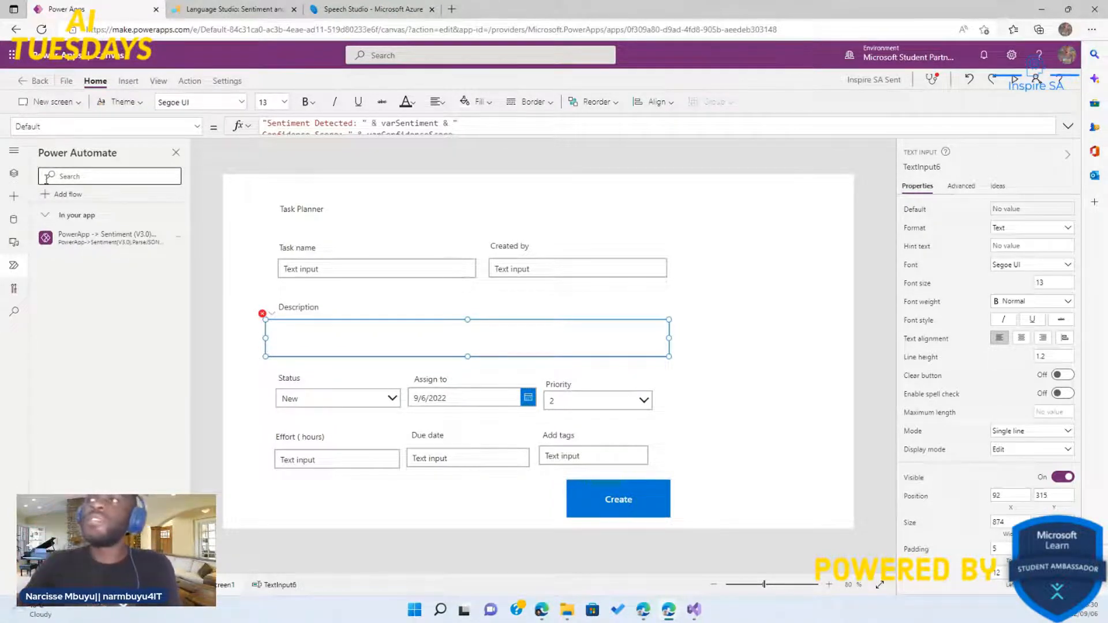
Step: Compare the Default formulas of the Task name and Description text inputs
{"action": "left_click", "coordinate": [412, 328]}
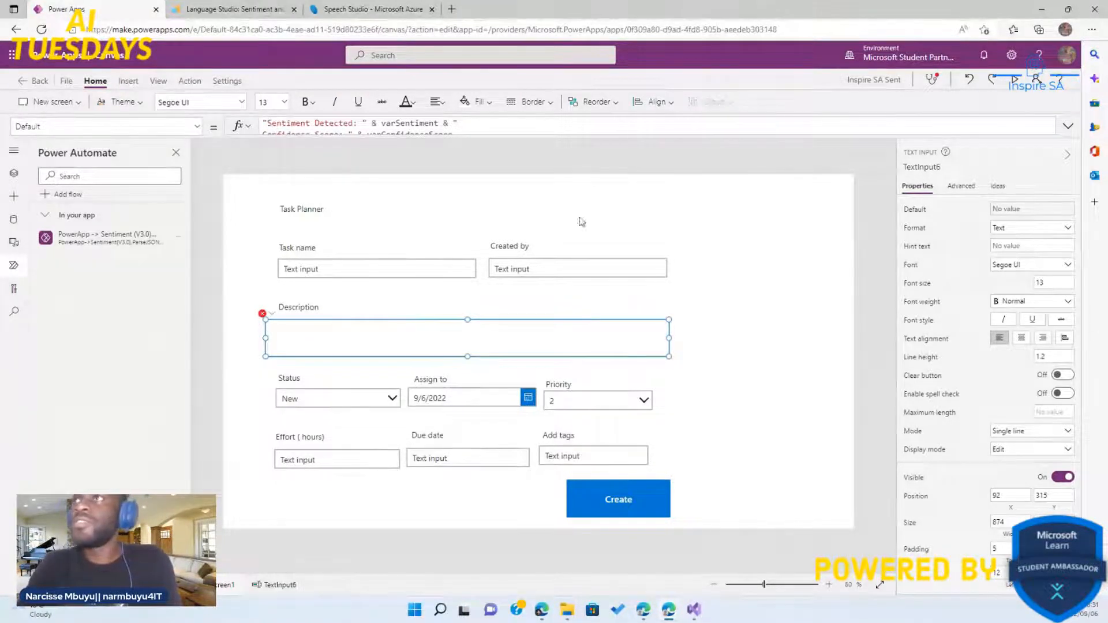
{"action": "left_click", "coordinate": [388, 263]}
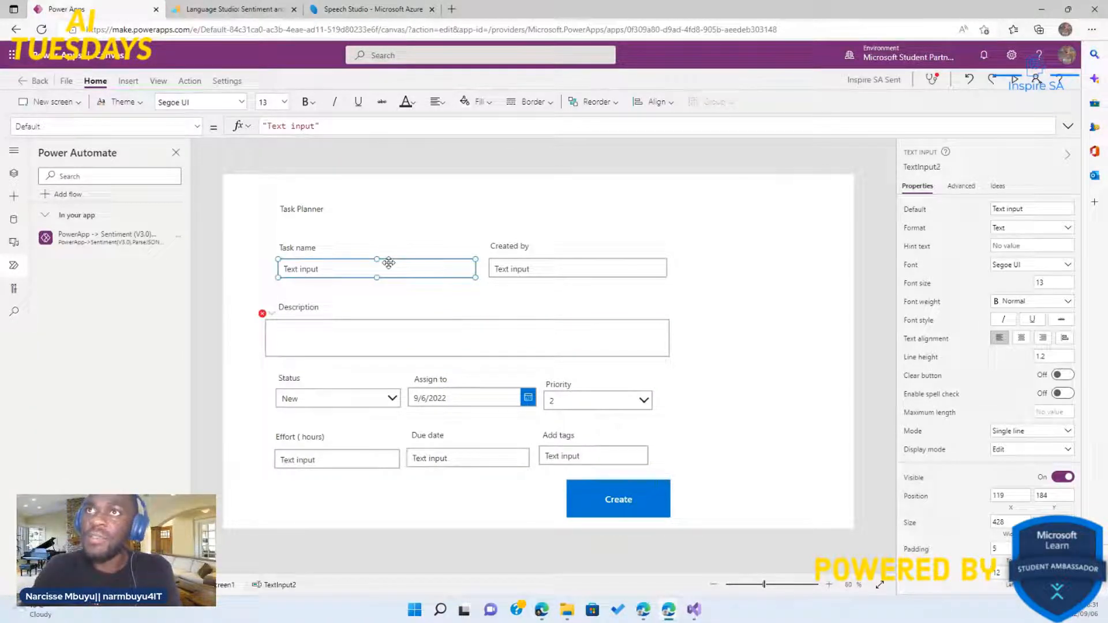
{"action": "left_click", "coordinate": [375, 340]}
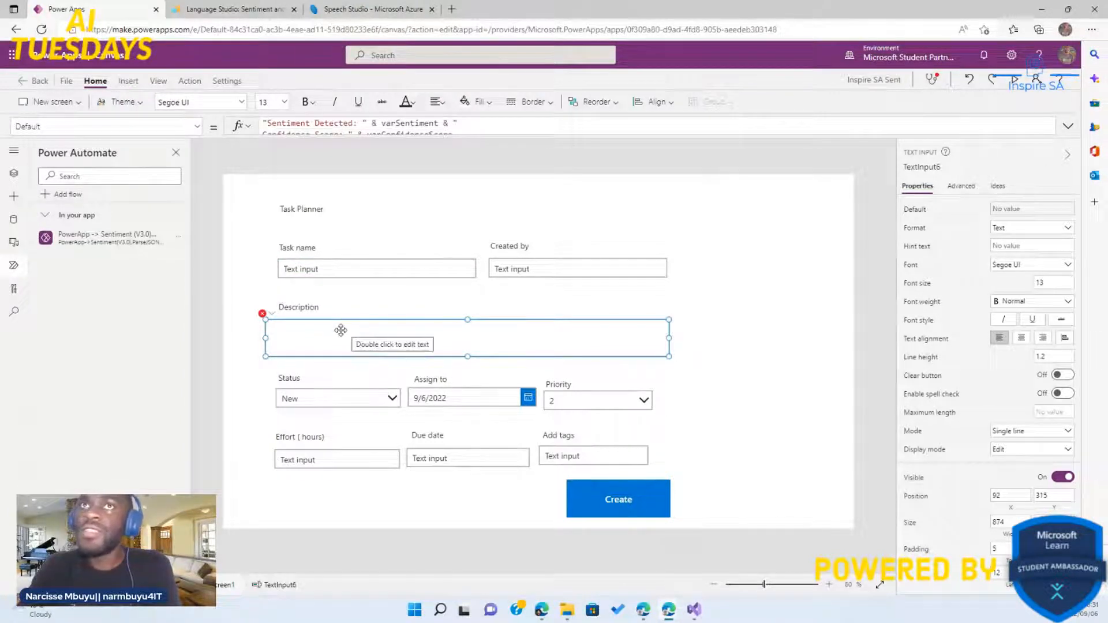
Step: Replace the Create button's OnSelect formula with the pasted If formula that runs SentimentFlow on TextInput2.Text to set varSentiment and varConfidenceScore
{"action": "left_click", "coordinate": [583, 491]}
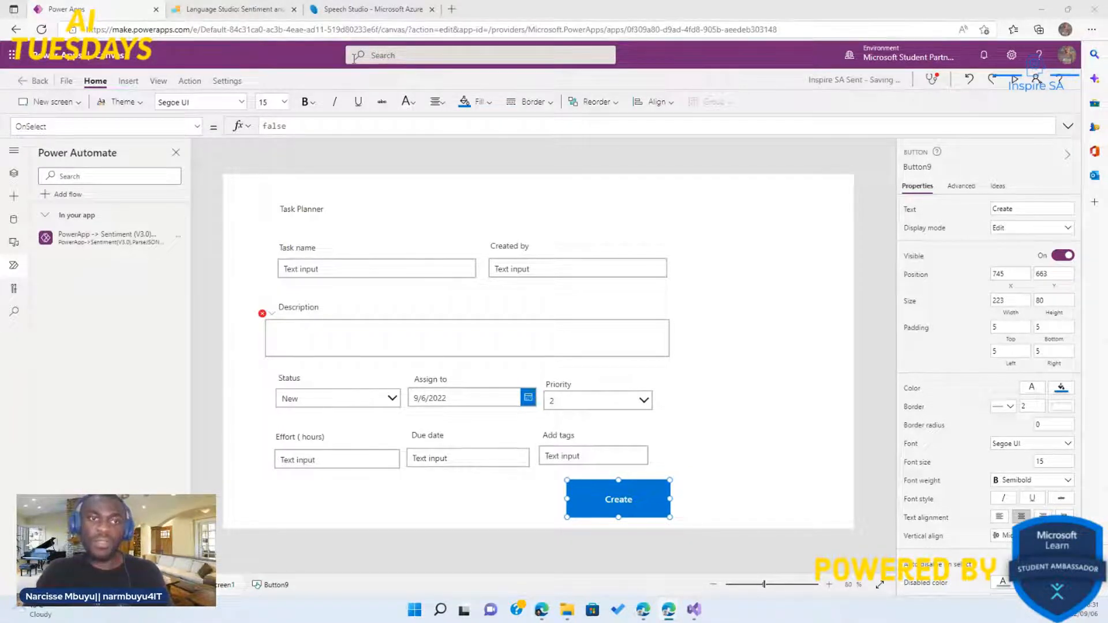
{"action": "left_click", "coordinate": [198, 126]}
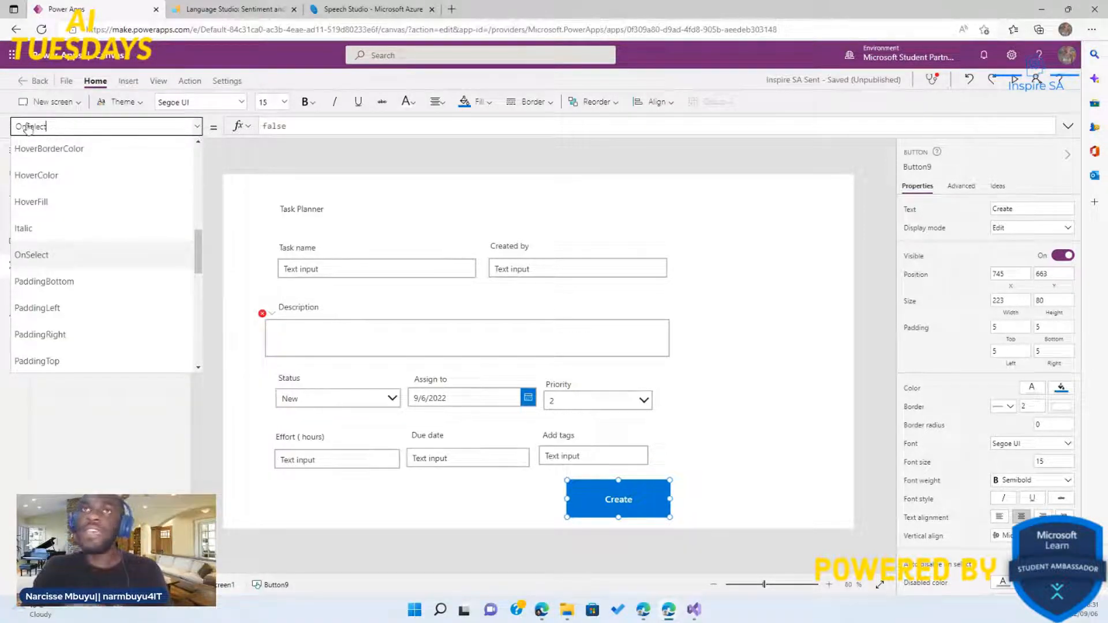
{"action": "left_click", "coordinate": [843, 123]}
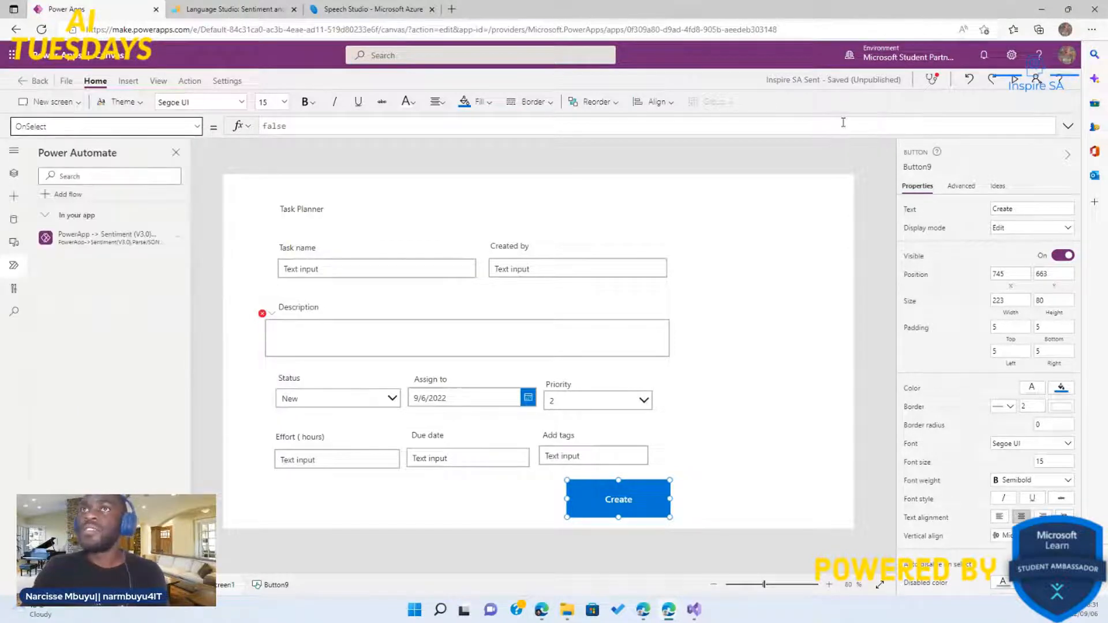
{"action": "left_click", "coordinate": [731, 127]}
{"action": "key", "text": "BackSpace"}
{"action": "key", "text": "BackSpace"}
{"action": "key", "text": "BackSpace"}
{"action": "key", "text": "BackSpace"}
{"action": "key", "text": "BackSpace"}
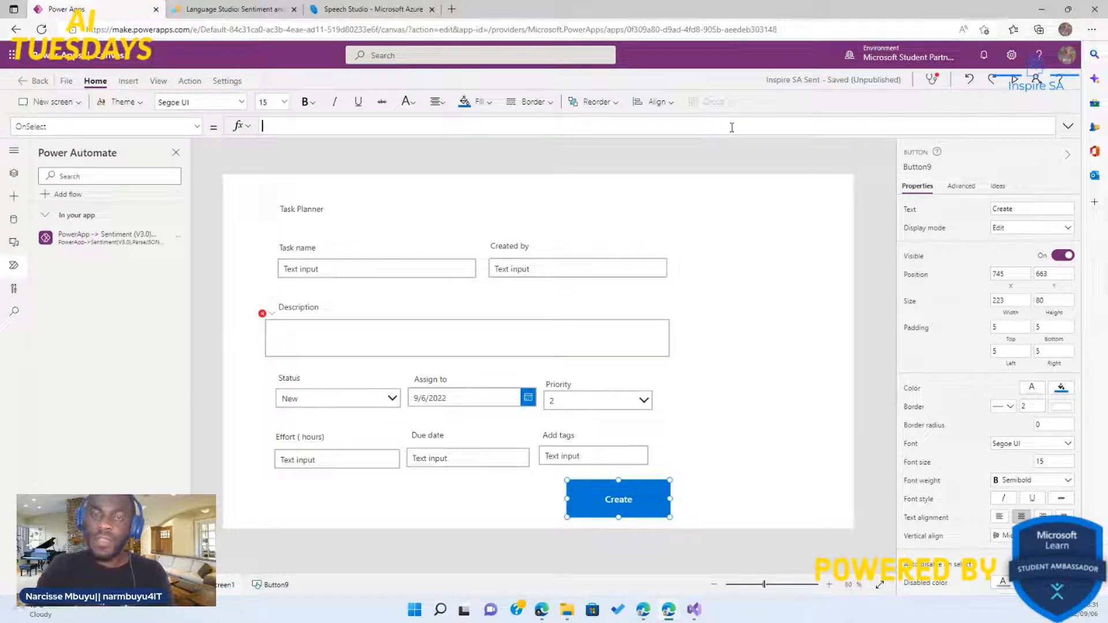
{"action": "key", "text": "ctrl+v"}
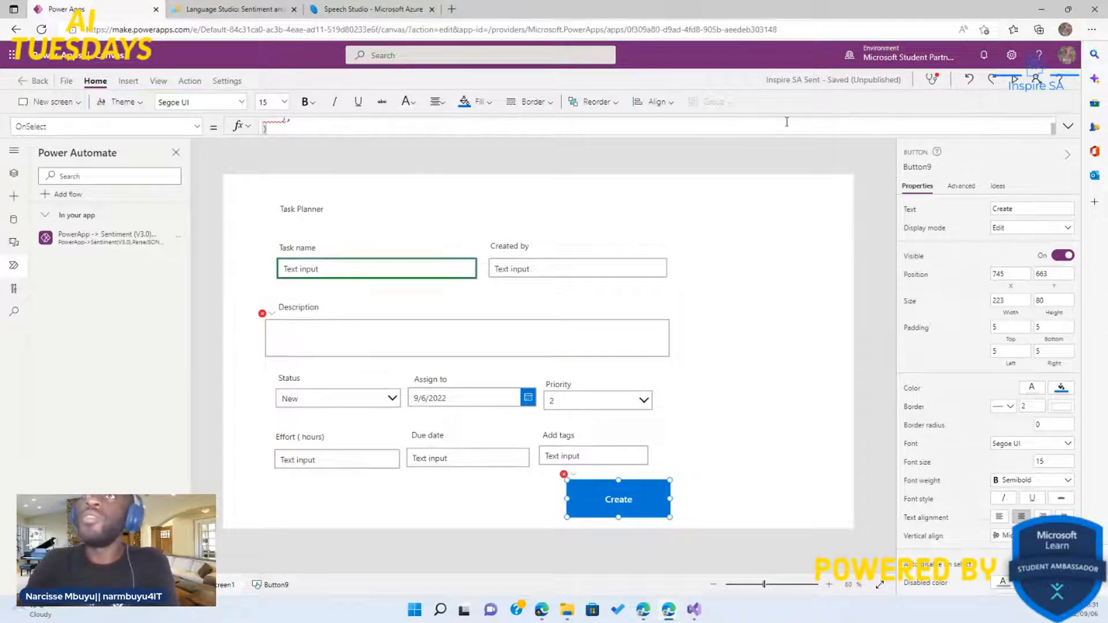
Step: Examine the Create button's full OnSelect formula, including the IsBlank check, the two Set calls and the SentimentFlow references
{"action": "left_click", "coordinate": [1068, 125]}
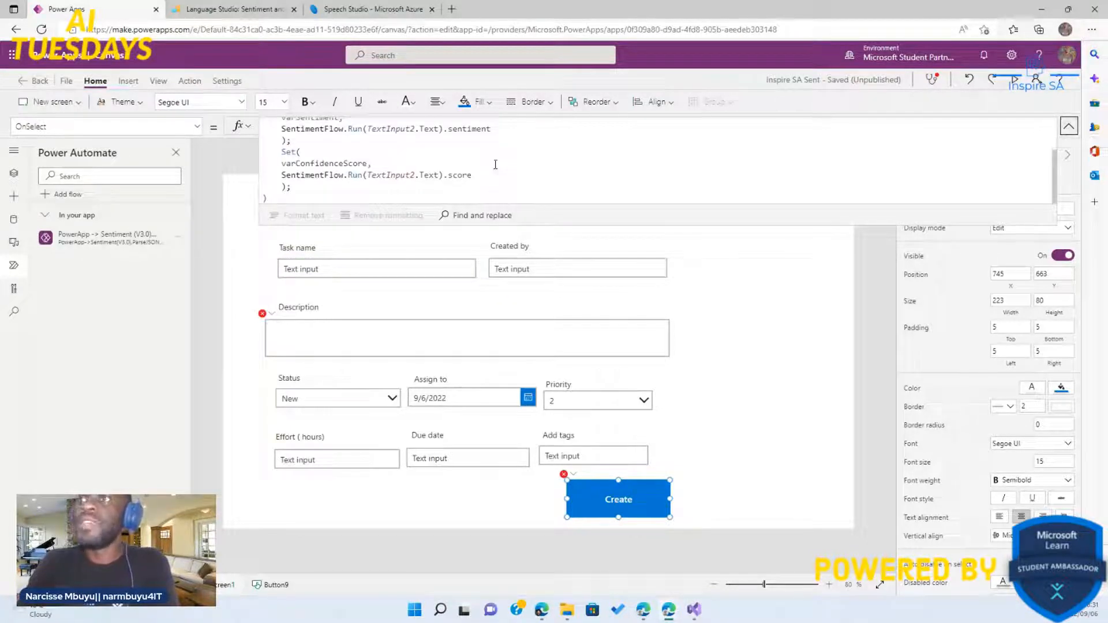
{"action": "scroll", "coordinate": [495, 164], "scroll_direction": "up", "scroll_amount": 1}
{"action": "scroll", "coordinate": [495, 164], "scroll_direction": "up", "scroll_amount": 1}
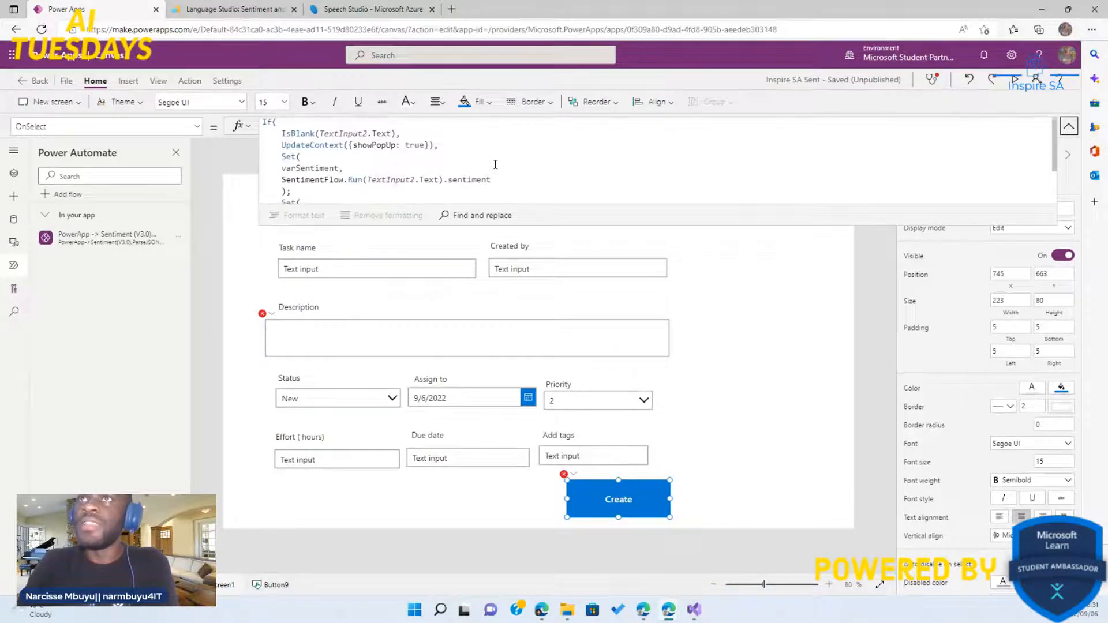
{"action": "scroll", "coordinate": [495, 164], "scroll_direction": "down", "scroll_amount": 2}
{"action": "scroll", "coordinate": [495, 164], "scroll_direction": "down", "scroll_amount": 4}
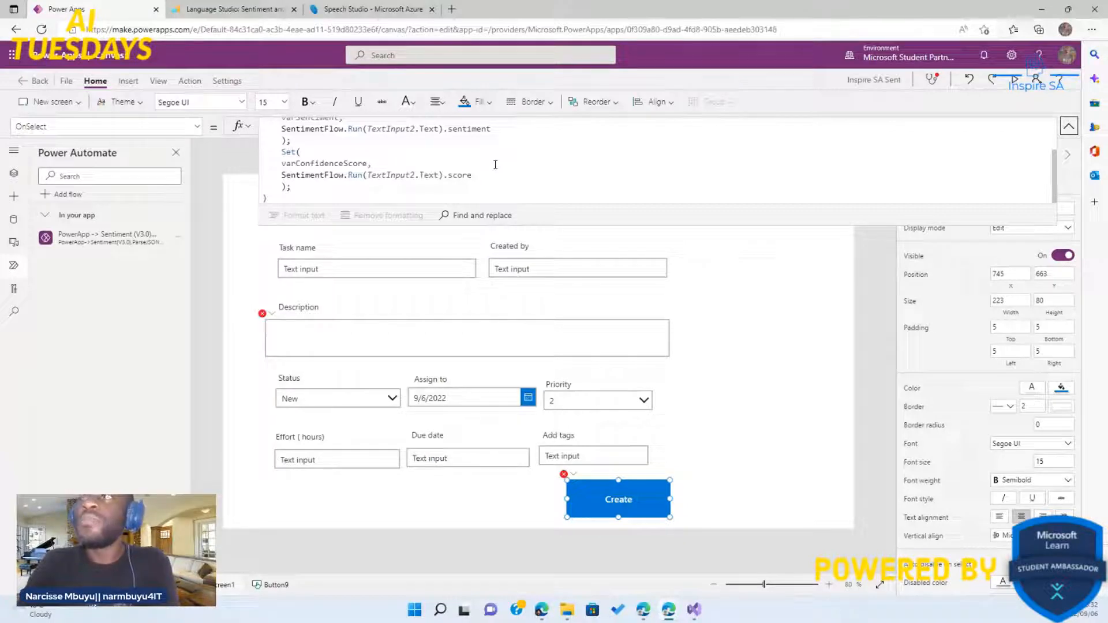
{"action": "scroll", "coordinate": [495, 164], "scroll_direction": "up", "scroll_amount": 4}
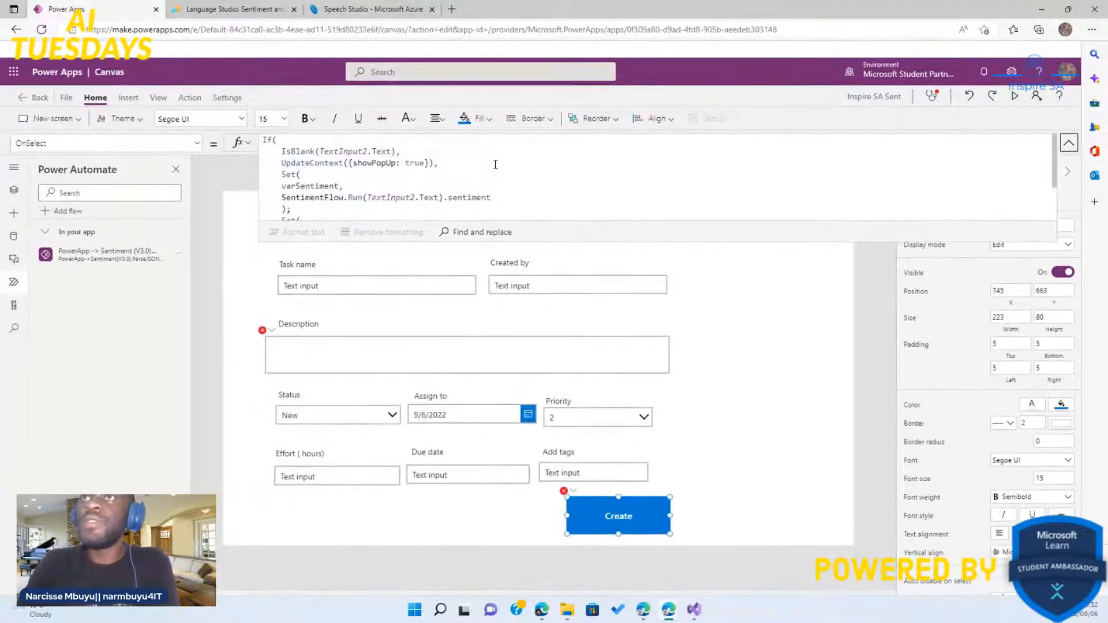
{"action": "scroll", "coordinate": [495, 164], "scroll_direction": "up", "scroll_amount": 5}
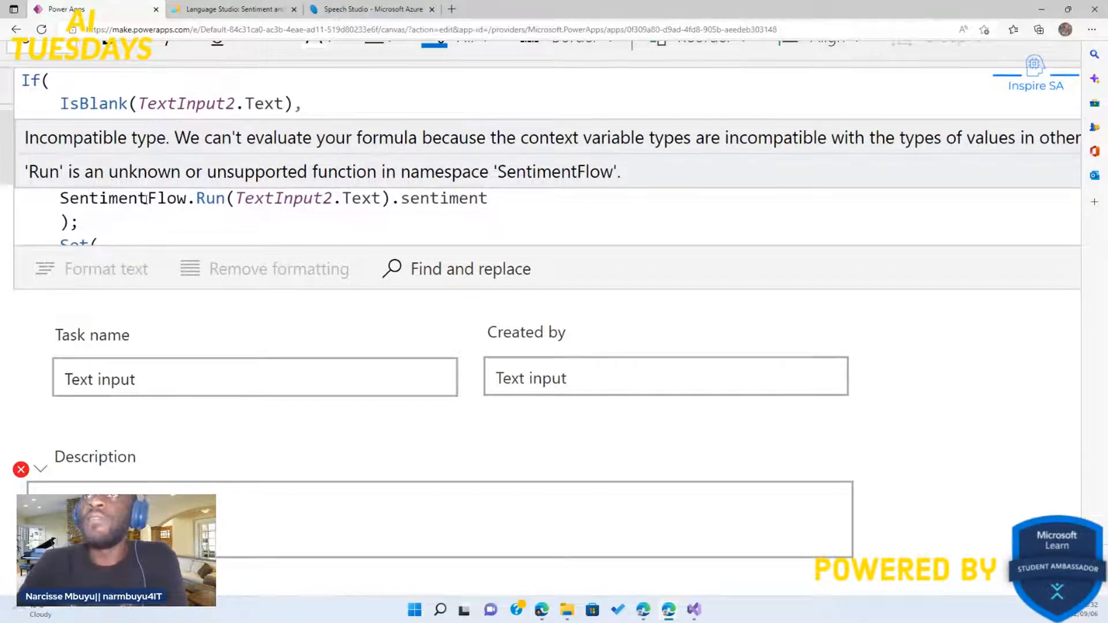
{"action": "left_click", "coordinate": [354, 93]}
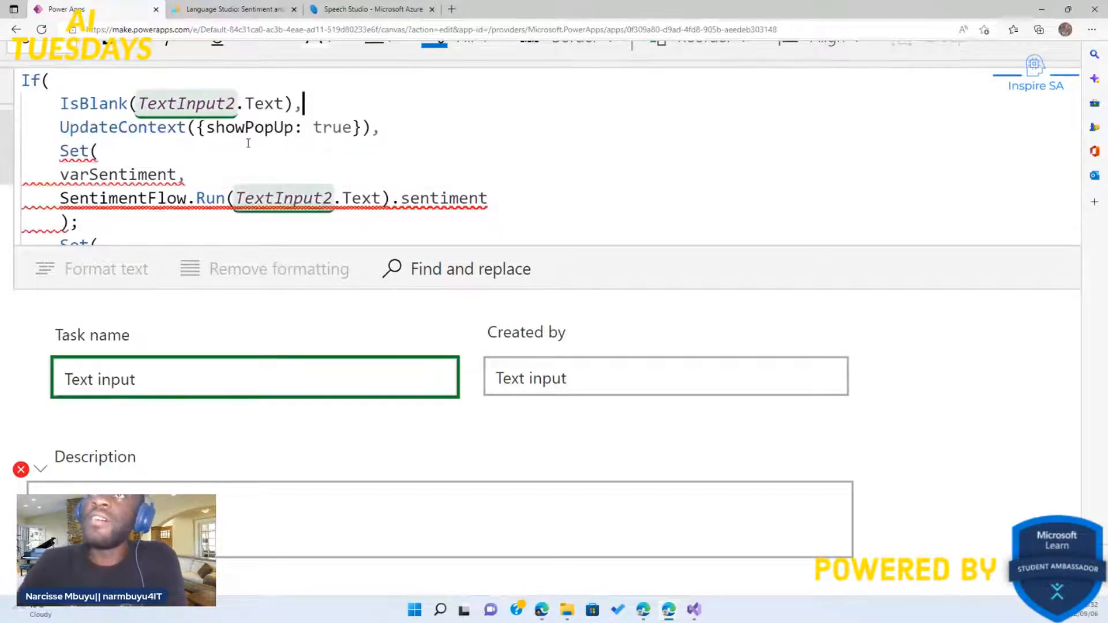
{"action": "left_click", "coordinate": [175, 176]}
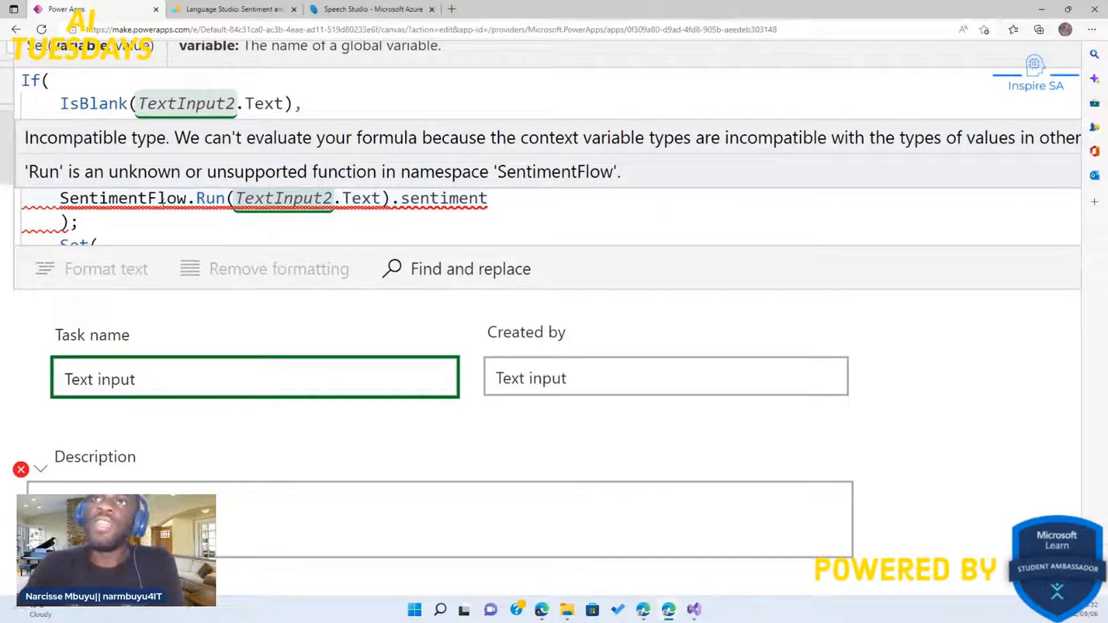
{"action": "scroll", "coordinate": [163, 200], "scroll_direction": "down", "scroll_amount": 2}
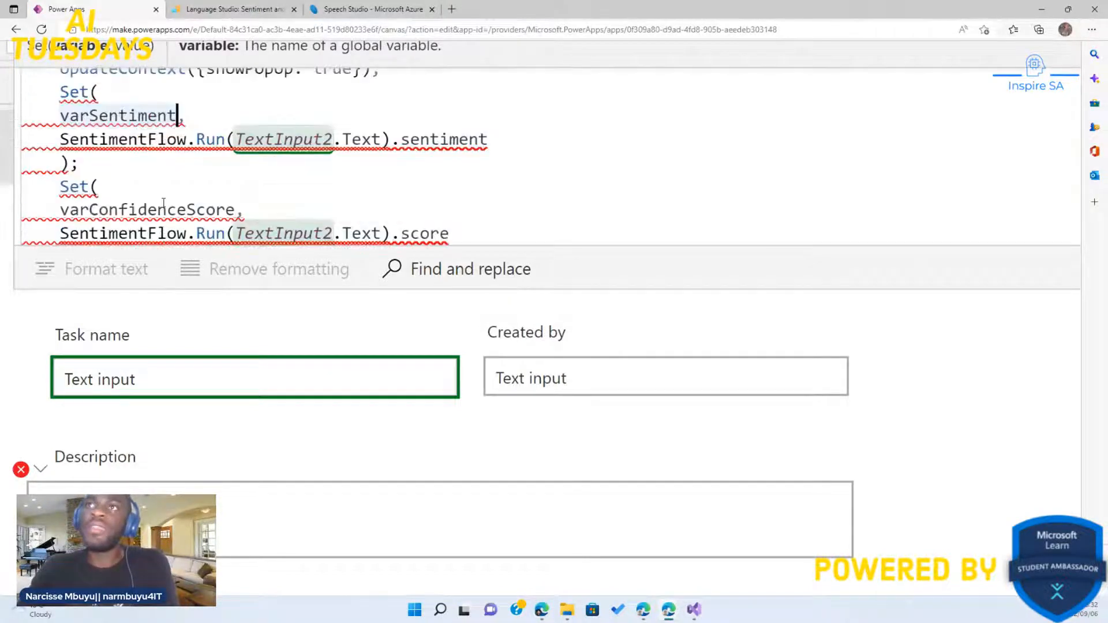
{"action": "scroll", "coordinate": [163, 203], "scroll_direction": "down", "scroll_amount": 3}
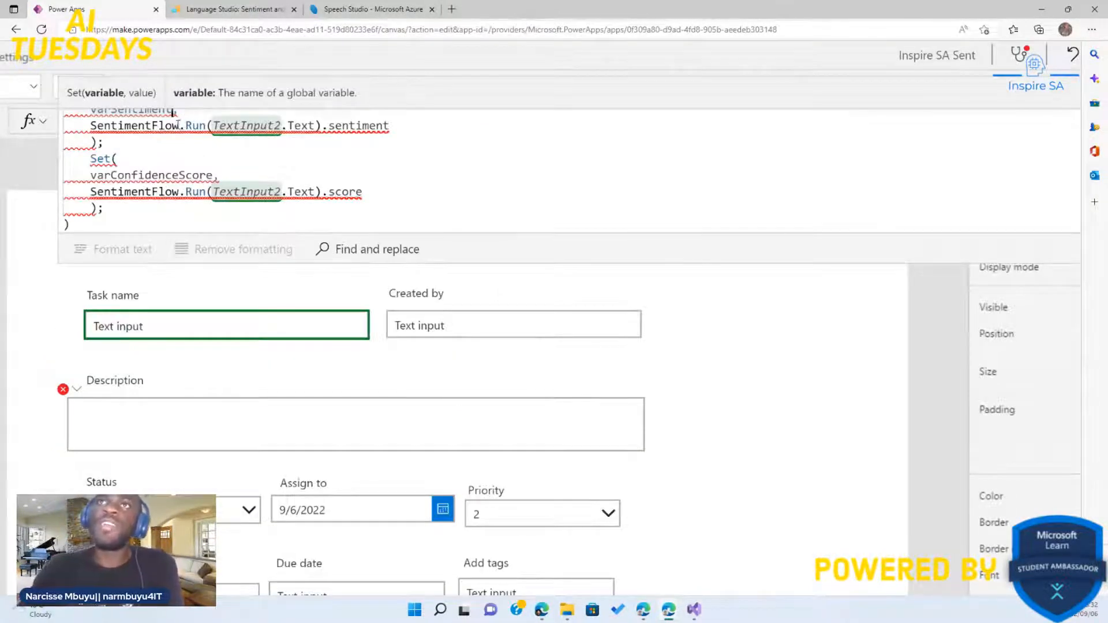
{"action": "scroll", "coordinate": [177, 126], "scroll_direction": "down", "scroll_amount": 2}
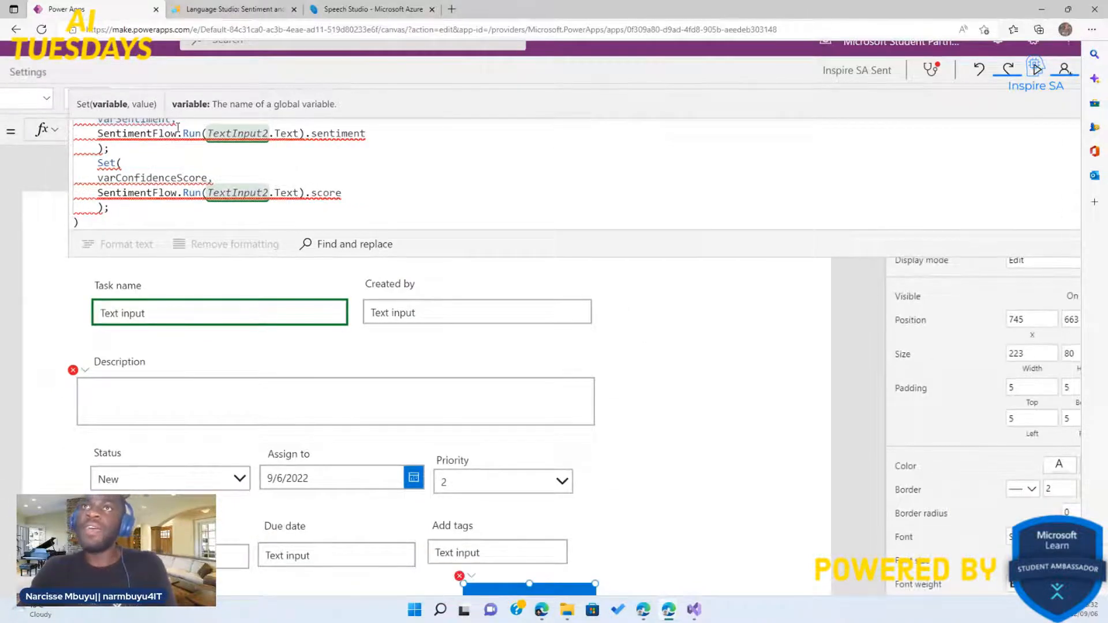
Step: Replace SentimentFlow in the varSentiment assignment with the suggested 'PowerApp->Sentiment(V3.0),ParseJSON,RespondtoaPowerApporflow'.Run call
{"action": "left_click", "coordinate": [178, 133]}
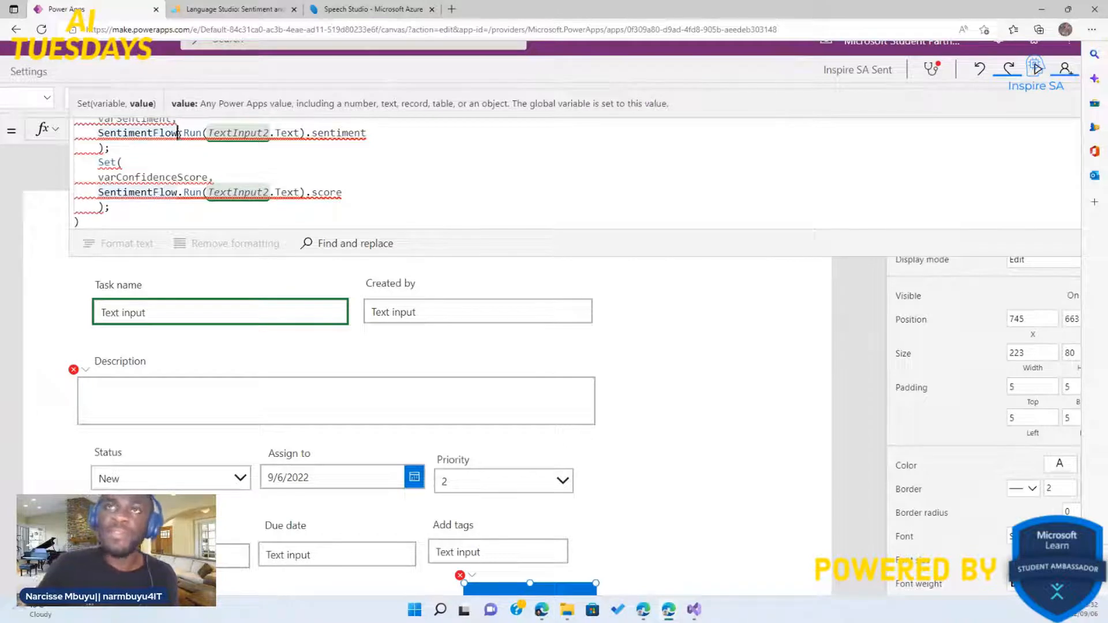
{"action": "key", "text": "BackSpace"}
{"action": "key", "text": "BackSpace"}
{"action": "key", "text": "BackSpace"}
{"action": "key", "text": "BackSpace"}
{"action": "key", "text": "BackSpace"}
{"action": "key", "text": "BackSpace"}
{"action": "key", "text": "BackSpace"}
{"action": "key", "text": "BackSpace"}
{"action": "key", "text": "BackSpace"}
{"action": "key", "text": "BackSpace"}
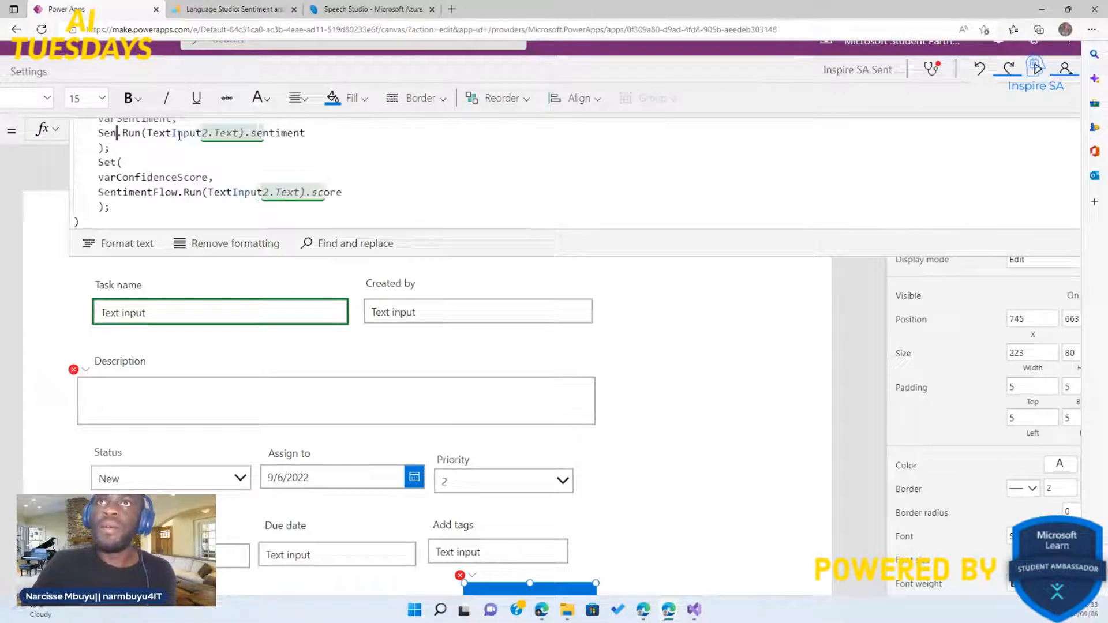
{"action": "key", "text": "BackSpace"}
{"action": "key", "text": "BackSpace"}
{"action": "key", "text": "BackSpace"}
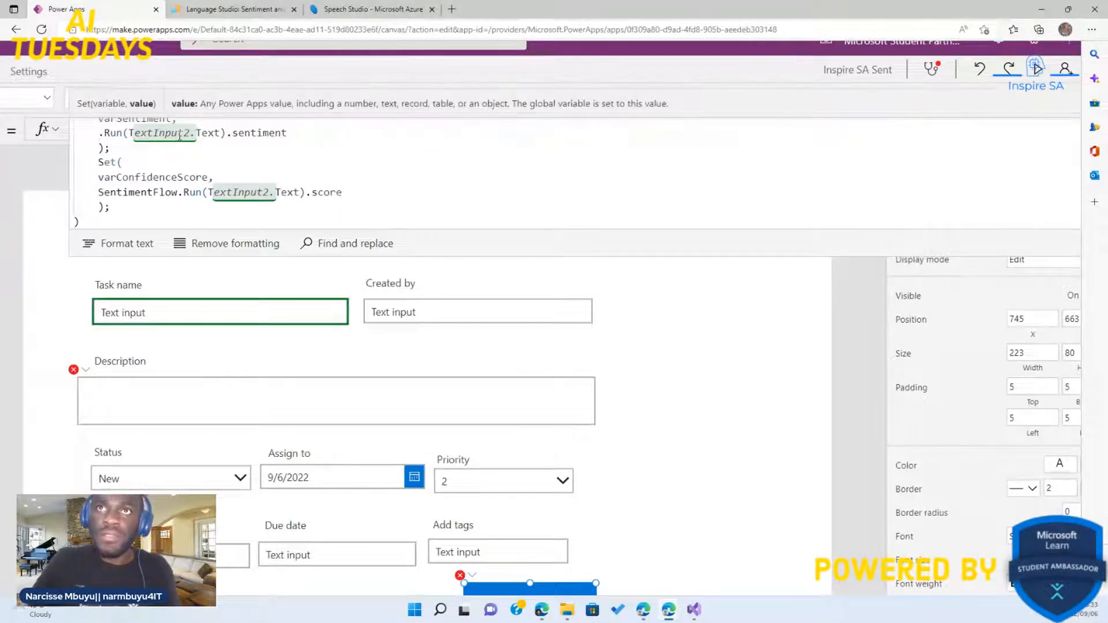
{"action": "type", "text": "Po"}
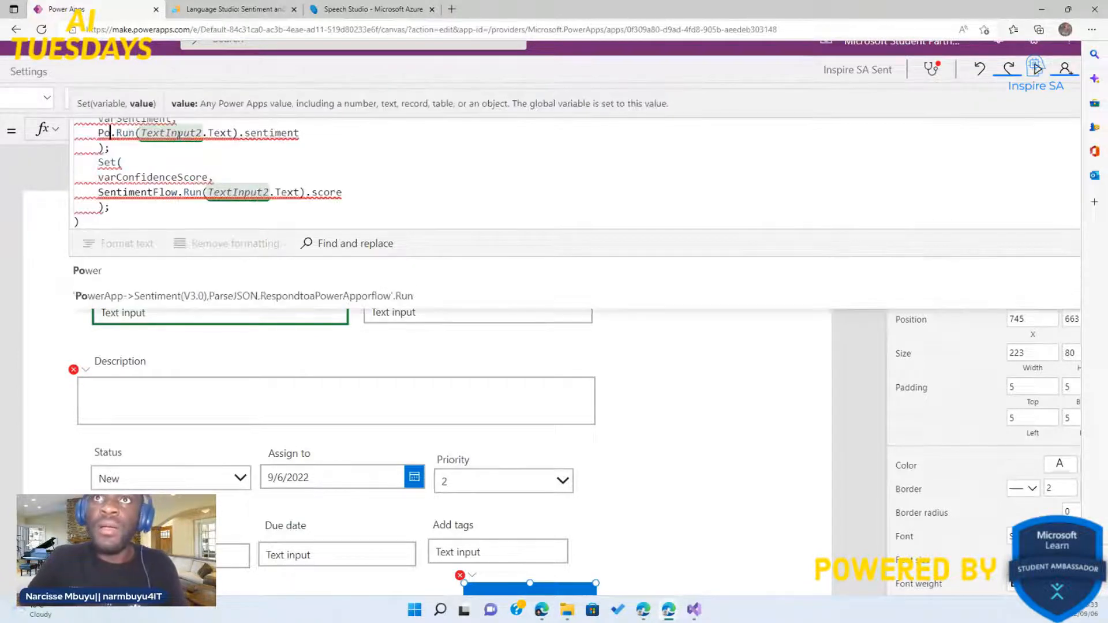
{"action": "left_click", "coordinate": [156, 297]}
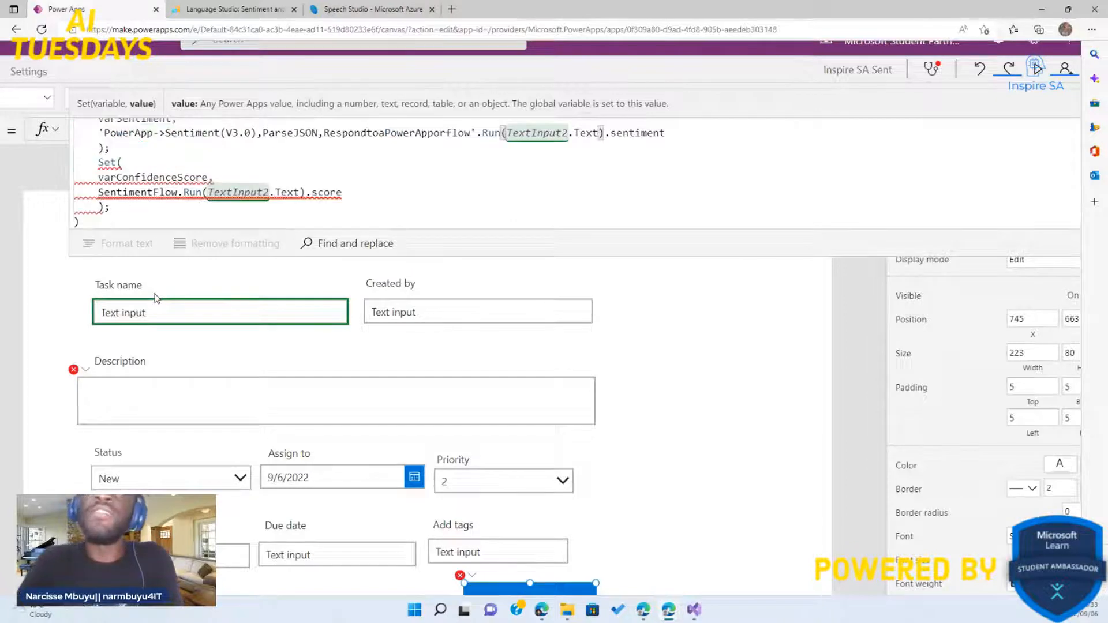
Step: Replace SentimentFlow in the varConfidenceScore assignment with the copied flow name 'PowerApp->Sentiment(V3.0),ParseJSON,RespondtoaPowerApporflow'
{"action": "left_click", "coordinate": [103, 135]}
{"action": "left_click_drag", "start_coordinate": [407, 136], "coordinate": [476, 133]}
{"action": "key", "text": "ctrl+c"}
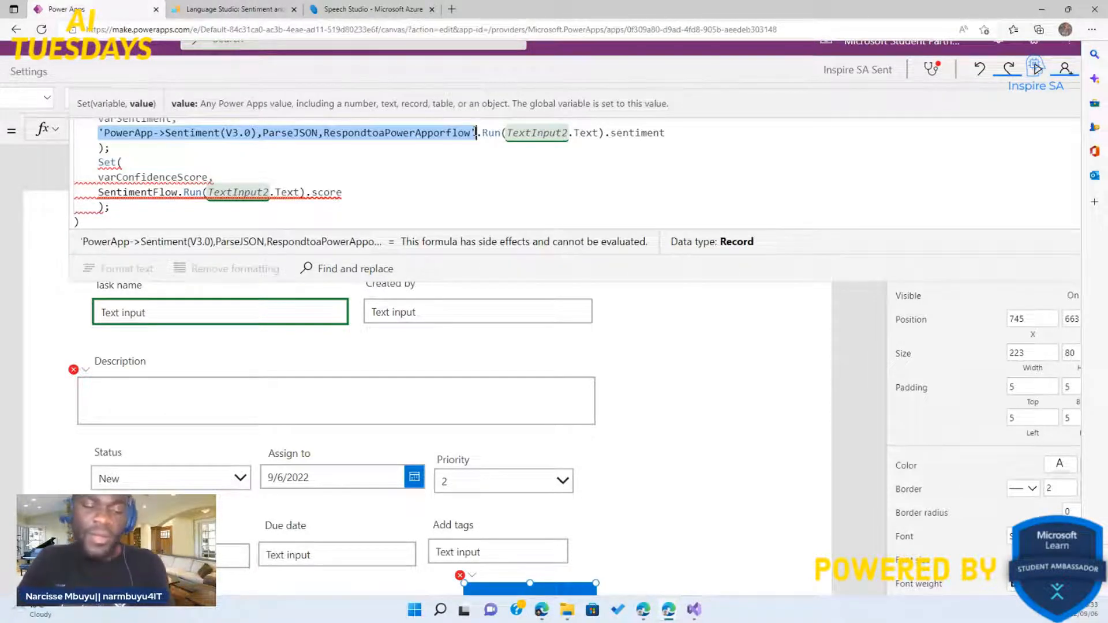
{"action": "left_click", "coordinate": [99, 192]}
{"action": "double_click", "coordinate": [176, 192]}
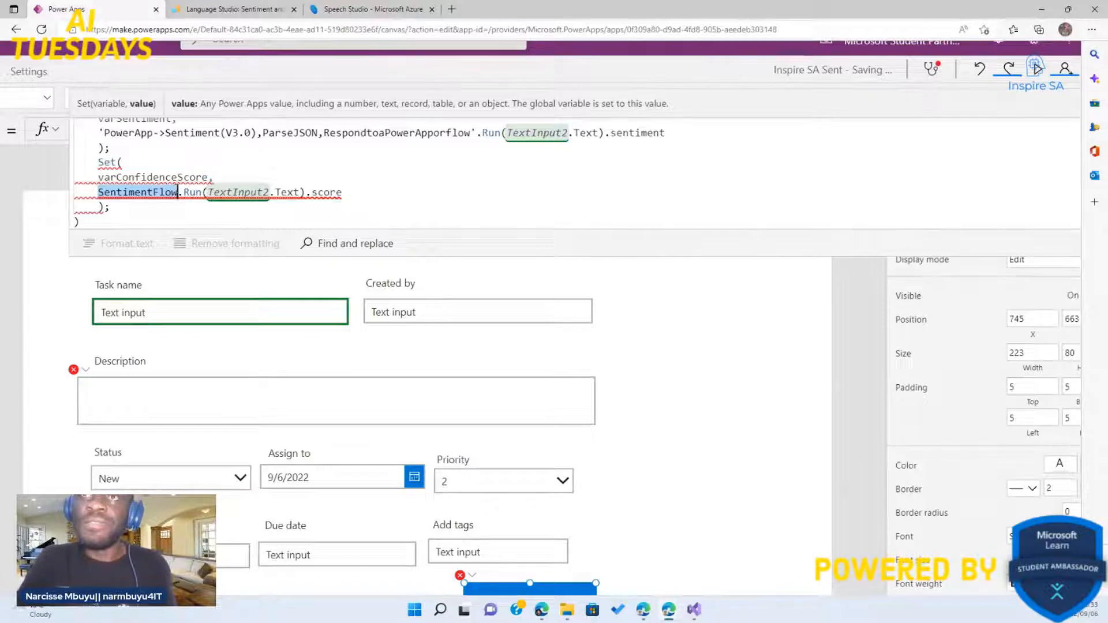
{"action": "key", "text": "ctrl+v"}
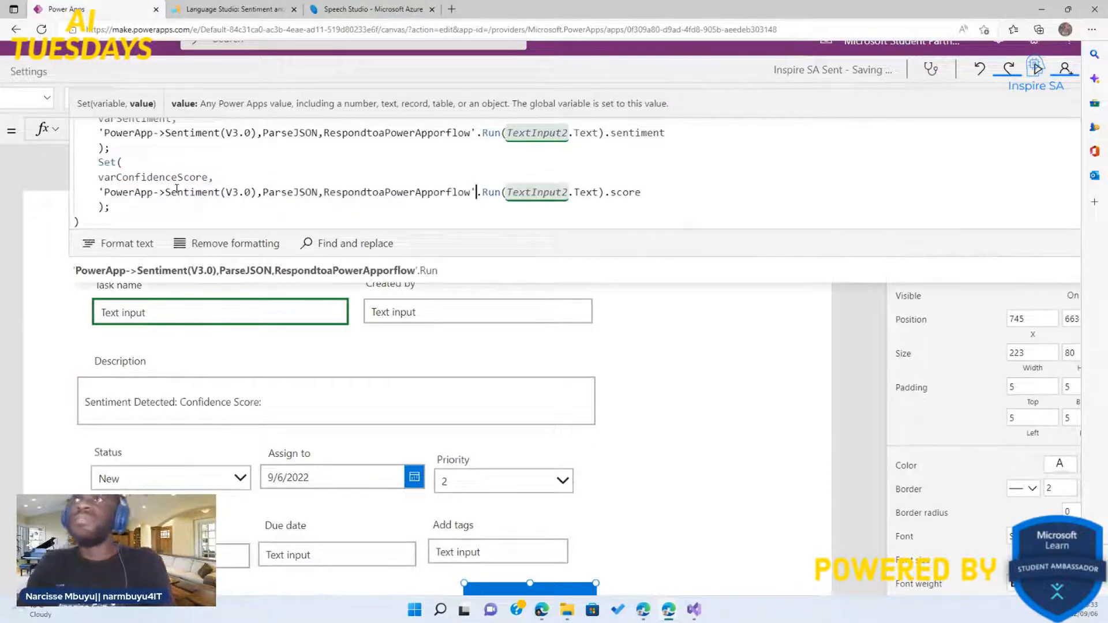
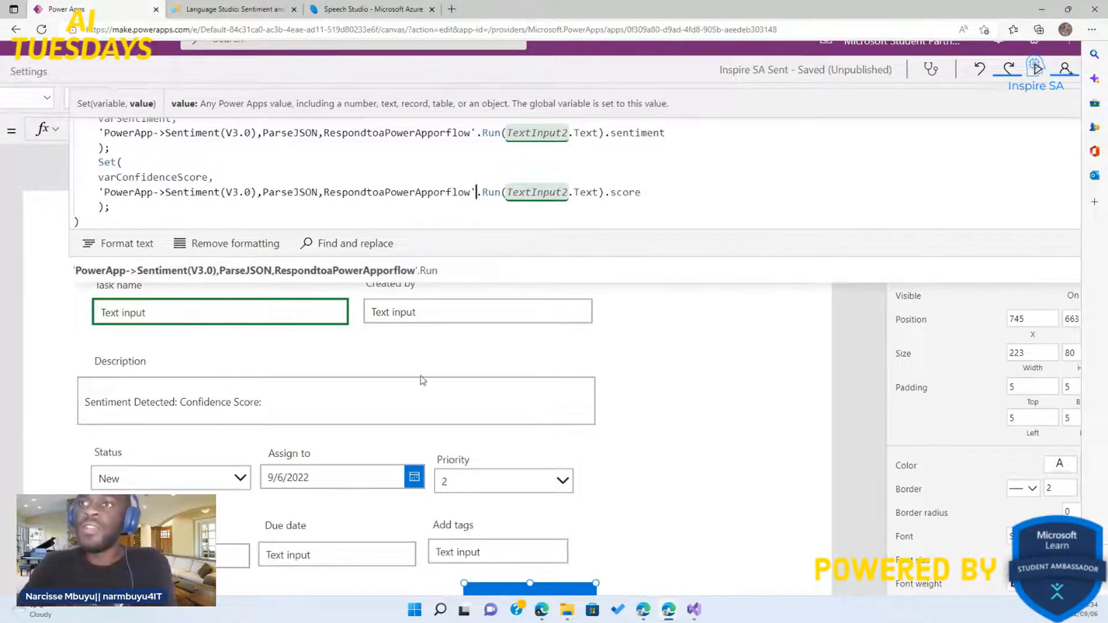
Step: Examine how the Description text input's formula uses varSentiment and varConfidenceScore
{"action": "scroll", "coordinate": [707, 343], "scroll_direction": "down", "scroll_amount": 3}
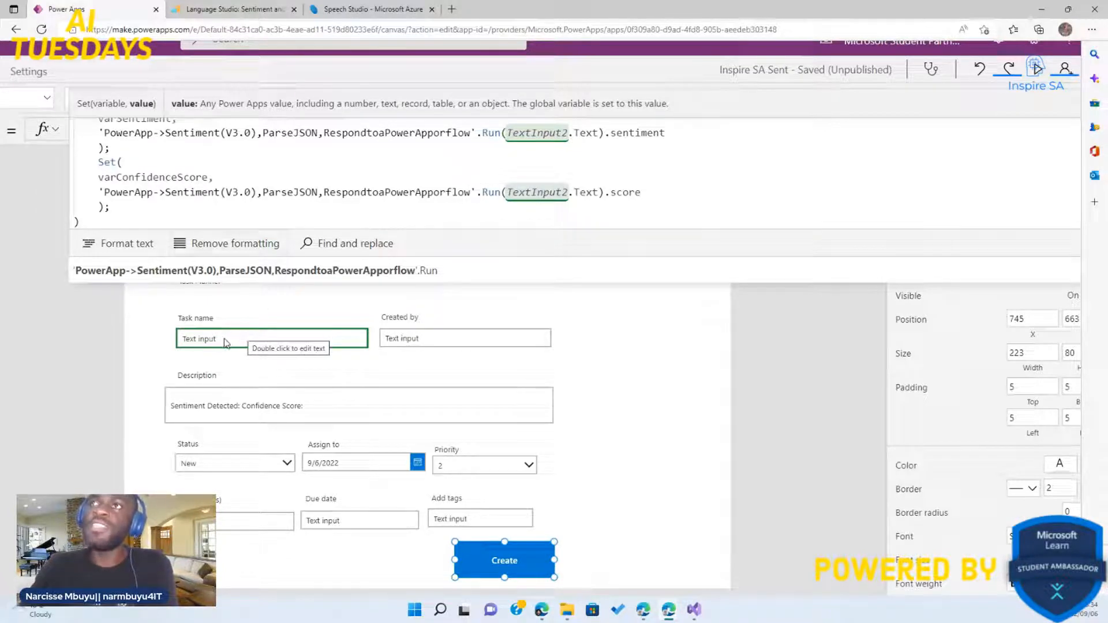
{"action": "left_click", "coordinate": [230, 393]}
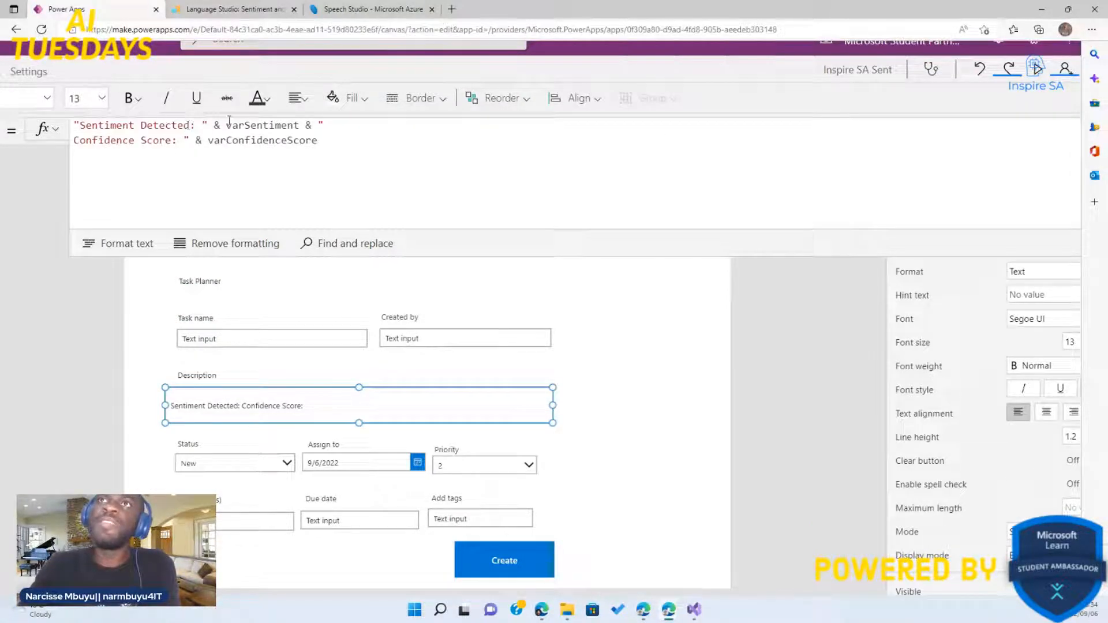
{"action": "double_click", "coordinate": [295, 125]}
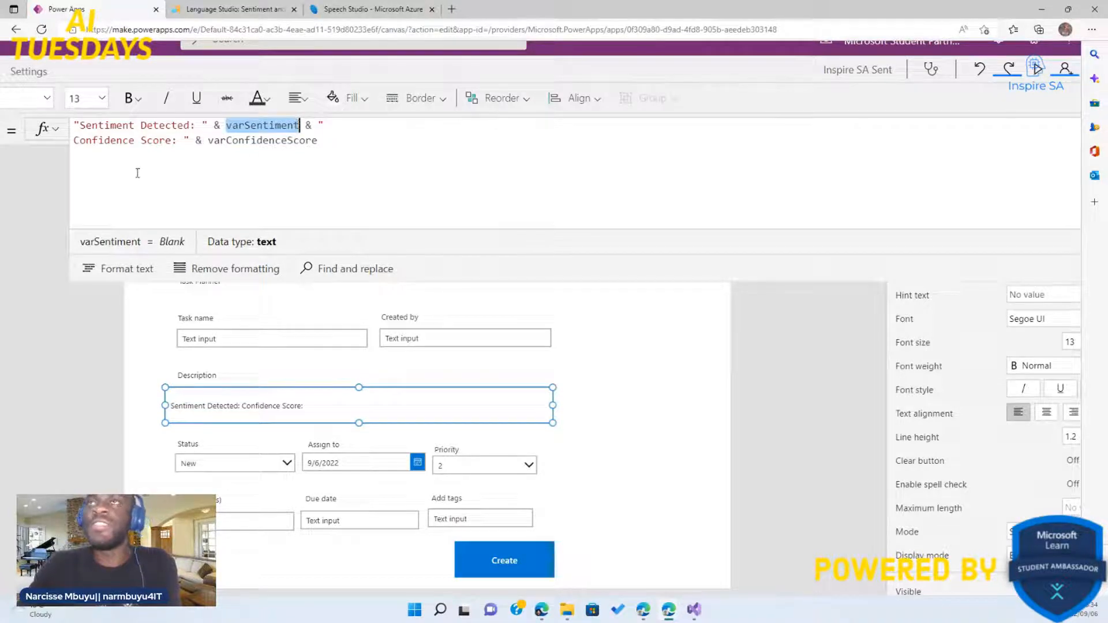
{"action": "left_click", "coordinate": [209, 141]}
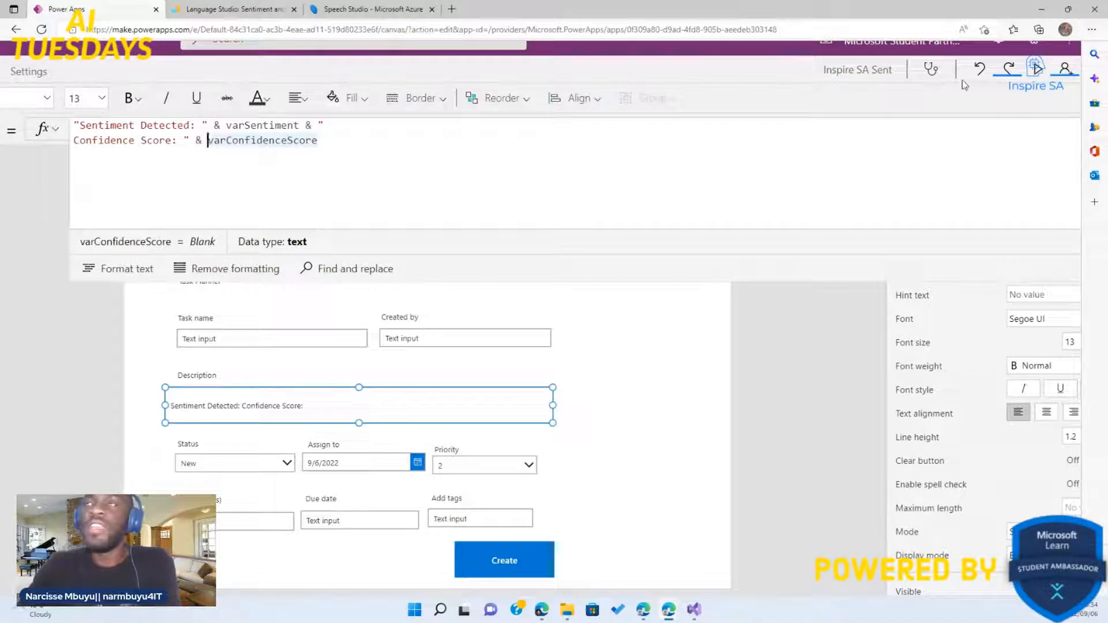
Step: Preview the app and enter "this is cool" as the task name
{"action": "left_click", "coordinate": [1035, 69]}
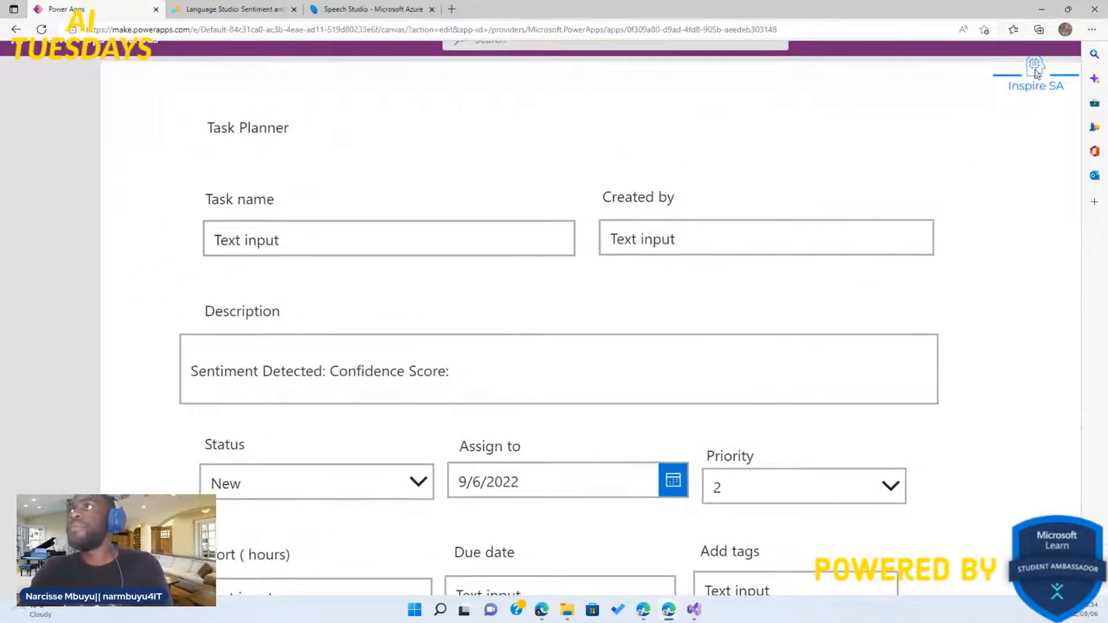
{"action": "left_click", "coordinate": [411, 237]}
{"action": "key", "text": "ctrl+a"}
{"action": "type", "text": "th"}
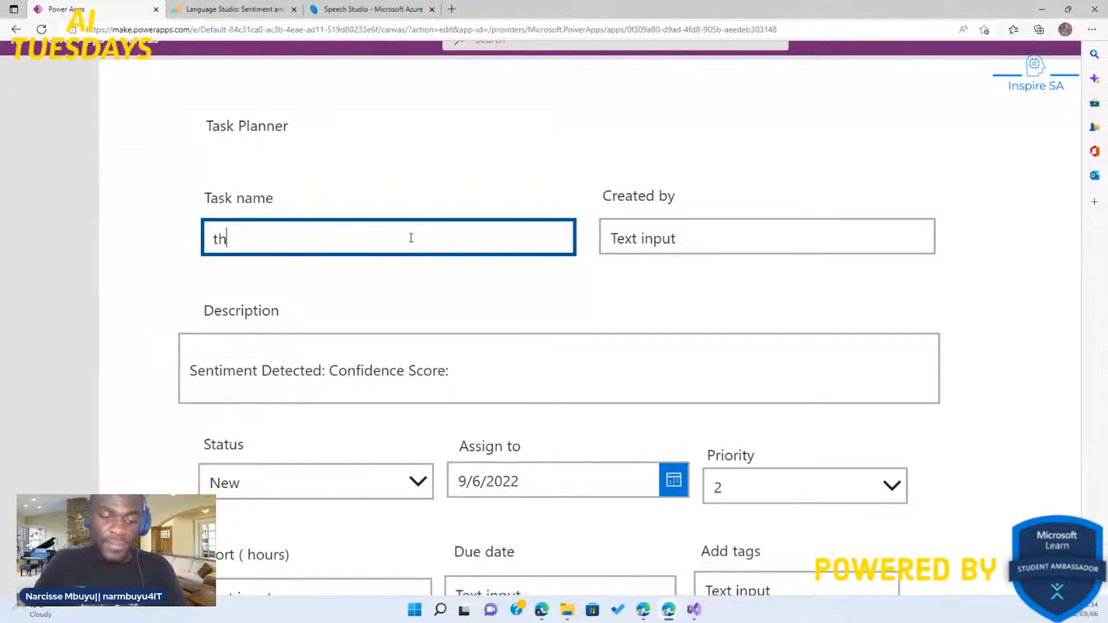
{"action": "type", "text": "is is cool"}
{"action": "left_click", "coordinate": [519, 365]}
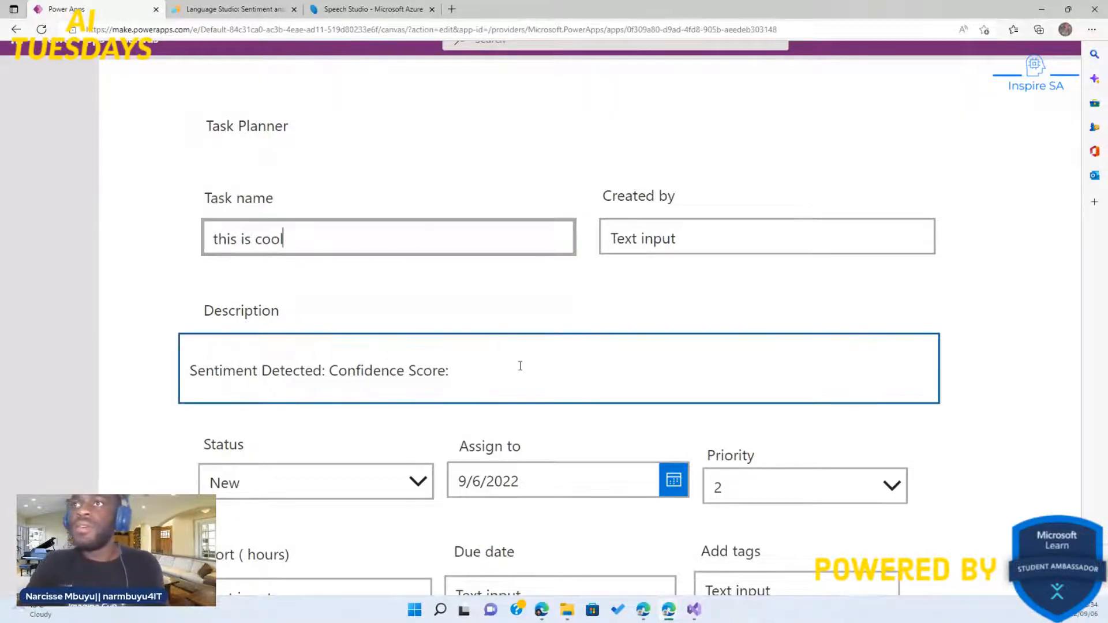
Step: Run the form's Create action and read the detected sentiment and confidence scores in the Description field
{"action": "scroll", "coordinate": [519, 365], "scroll_direction": "down", "scroll_amount": 3}
{"action": "left_click", "coordinate": [815, 537]}
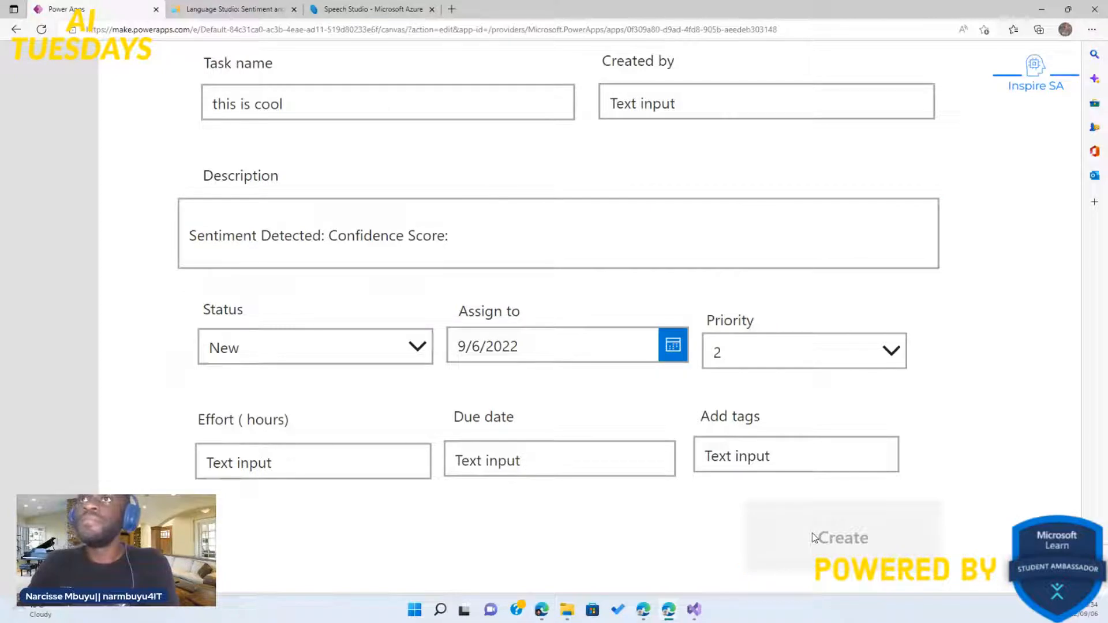
{"action": "left_click", "coordinate": [905, 217]}
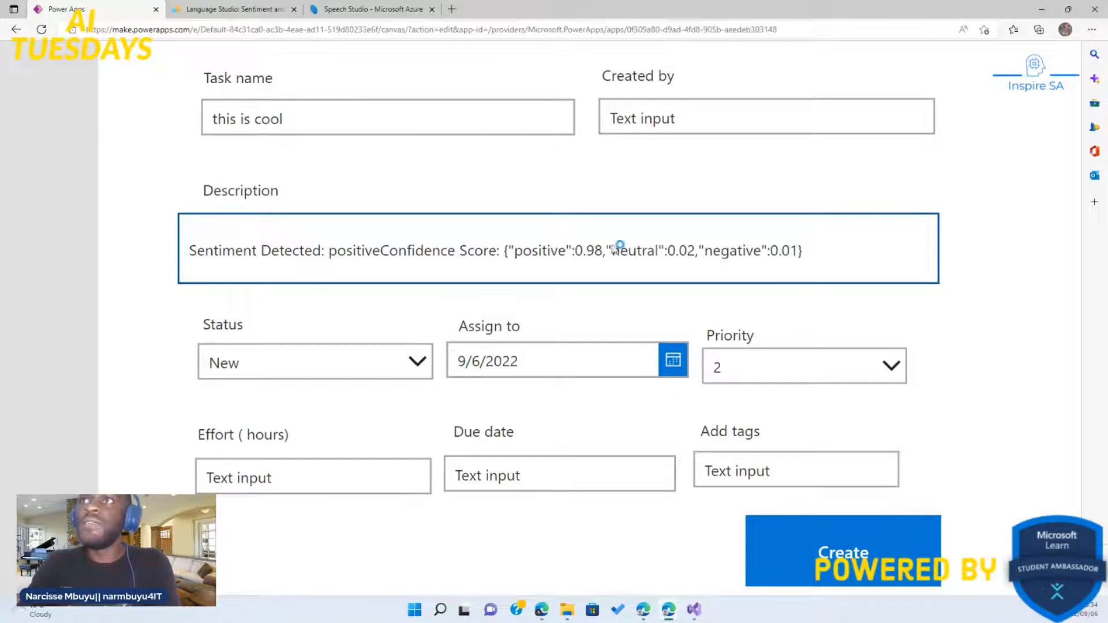
{"action": "left_click", "coordinate": [397, 265]}
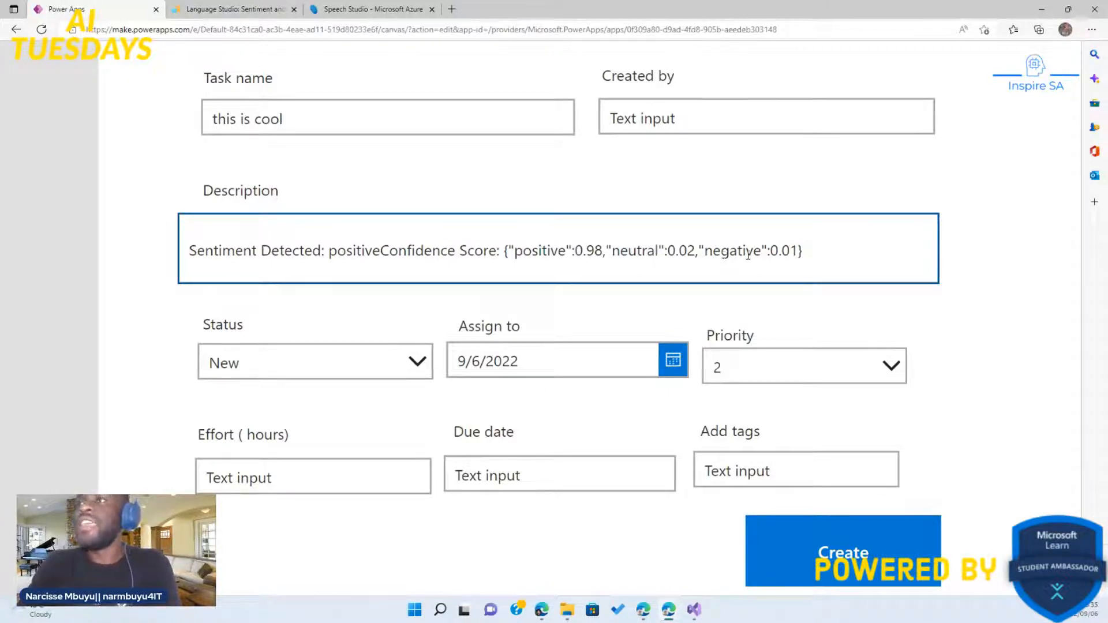
{"action": "scroll", "coordinate": [747, 256], "scroll_direction": "down", "scroll_amount": 3}
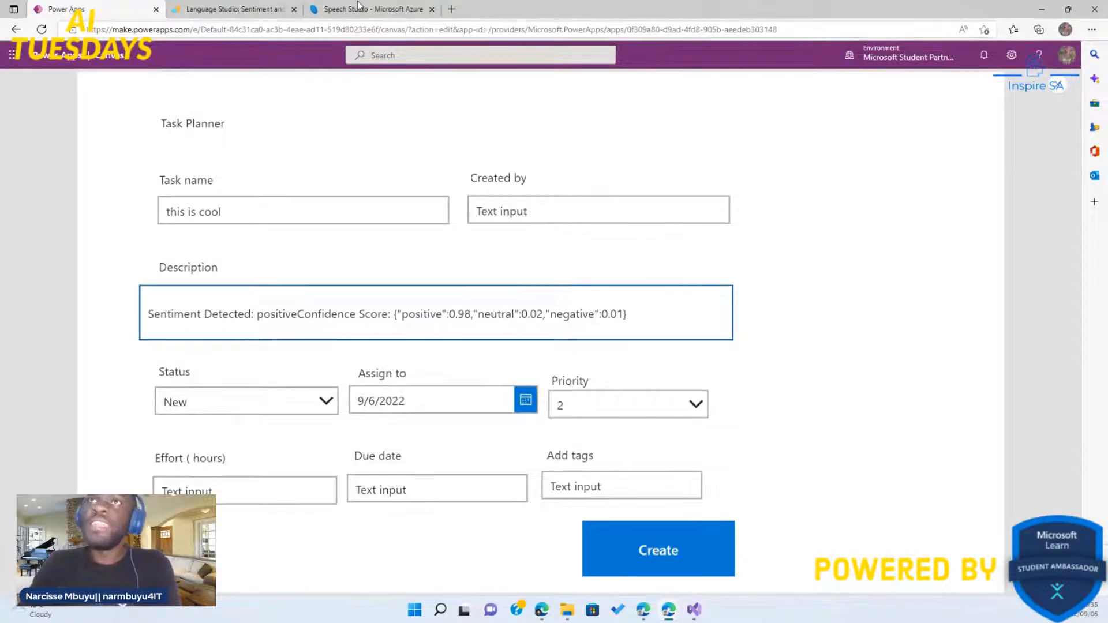
Step: Switch to the Power Automate window, return to the sentiment flow's details page and open its most recent run
{"action": "left_click", "coordinate": [1065, 8]}
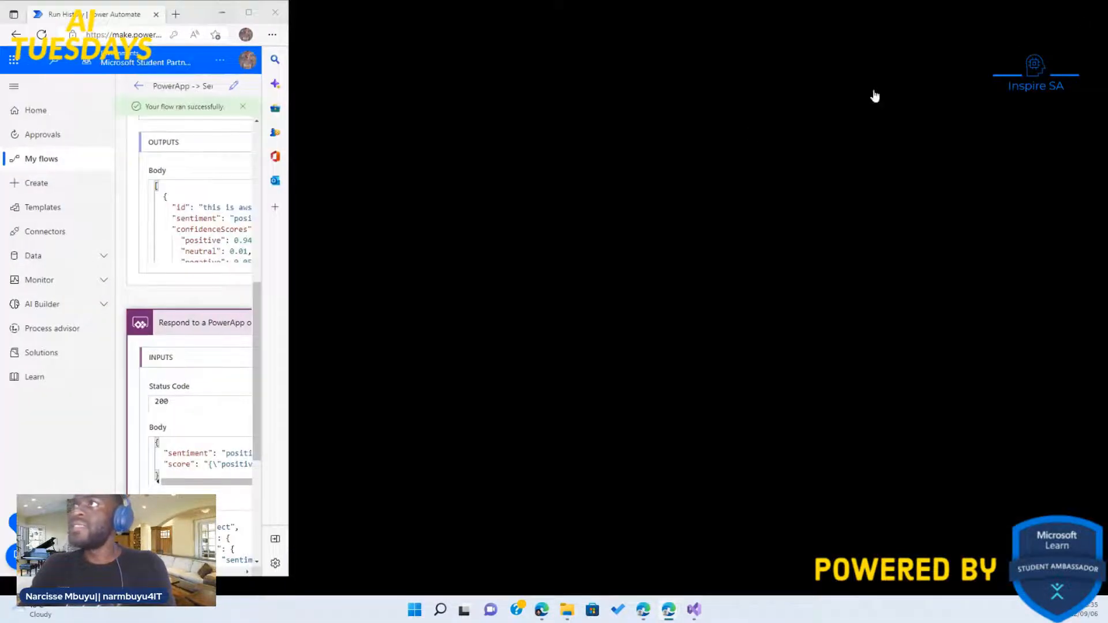
{"action": "left_click", "coordinate": [249, 13]}
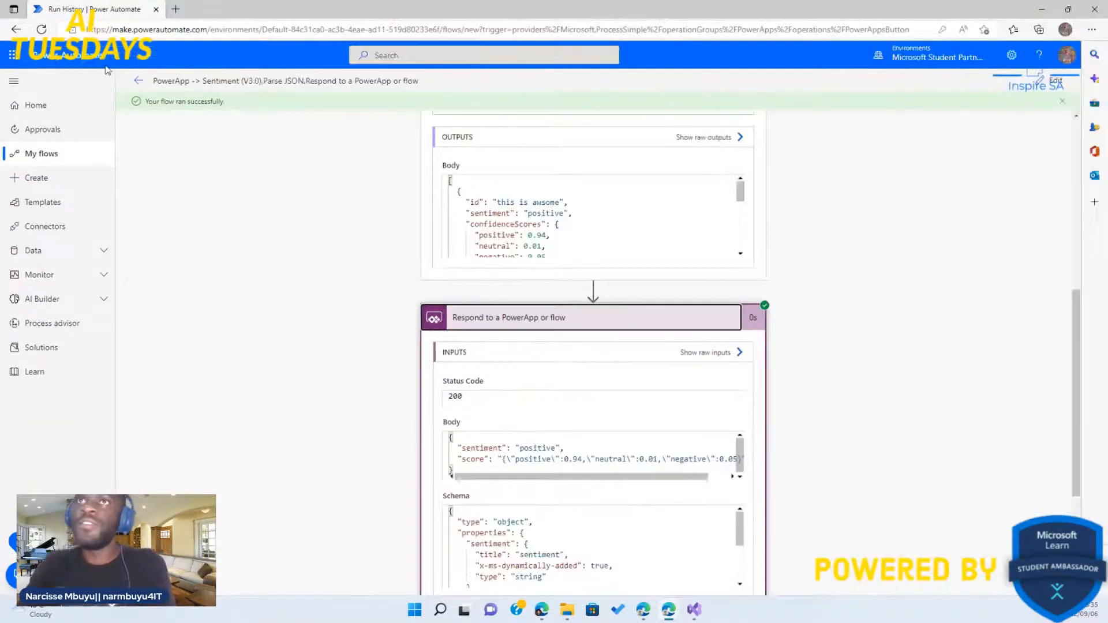
{"action": "left_click", "coordinate": [139, 83]}
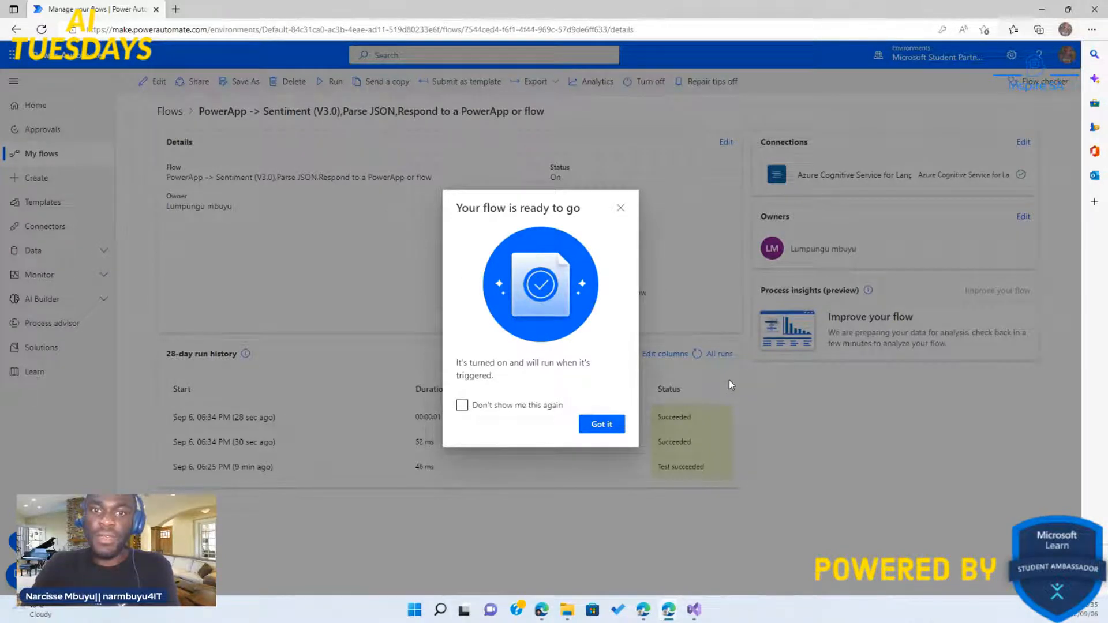
{"action": "left_click", "coordinate": [597, 427]}
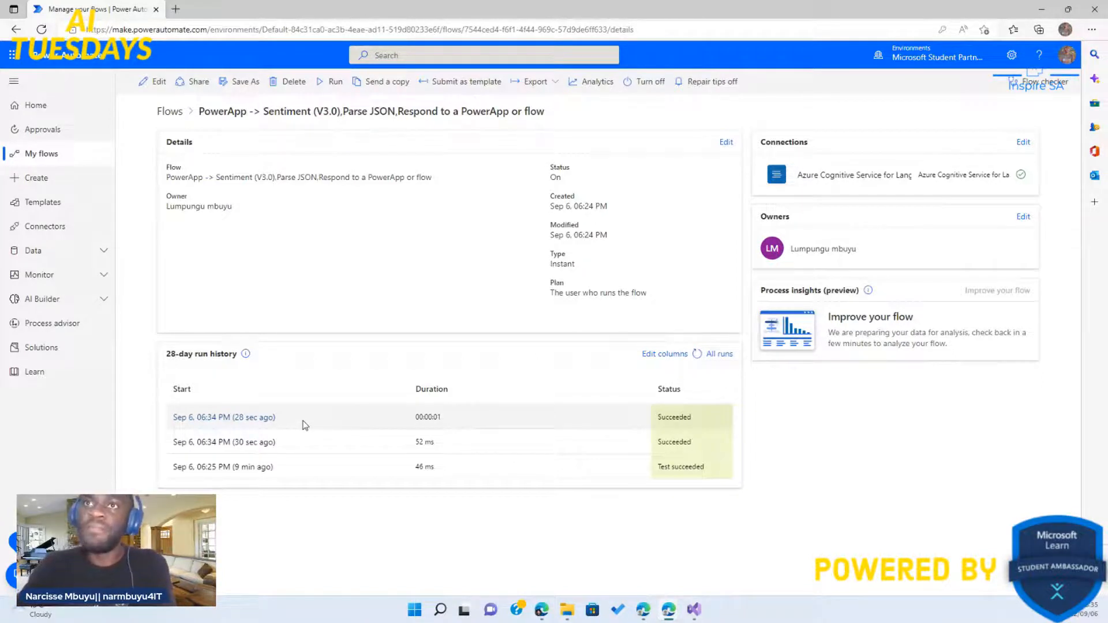
{"action": "left_click", "coordinate": [257, 423]}
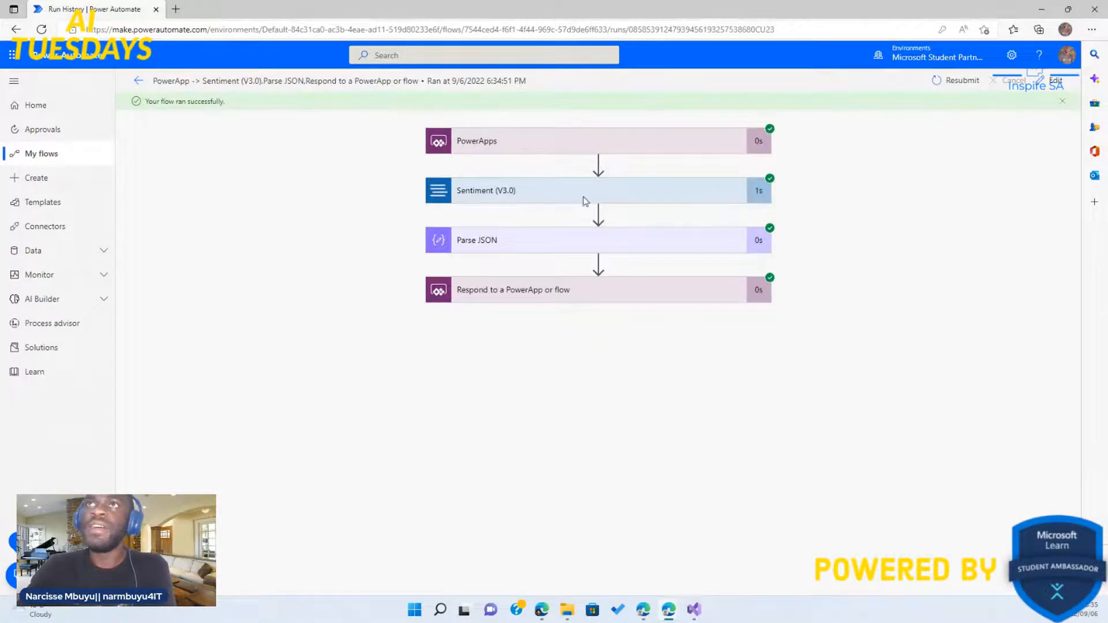
Step: Expand the run's PowerApps trigger and examine its input schema and the text it received
{"action": "scroll", "coordinate": [578, 159], "scroll_direction": "up", "scroll_amount": 2}
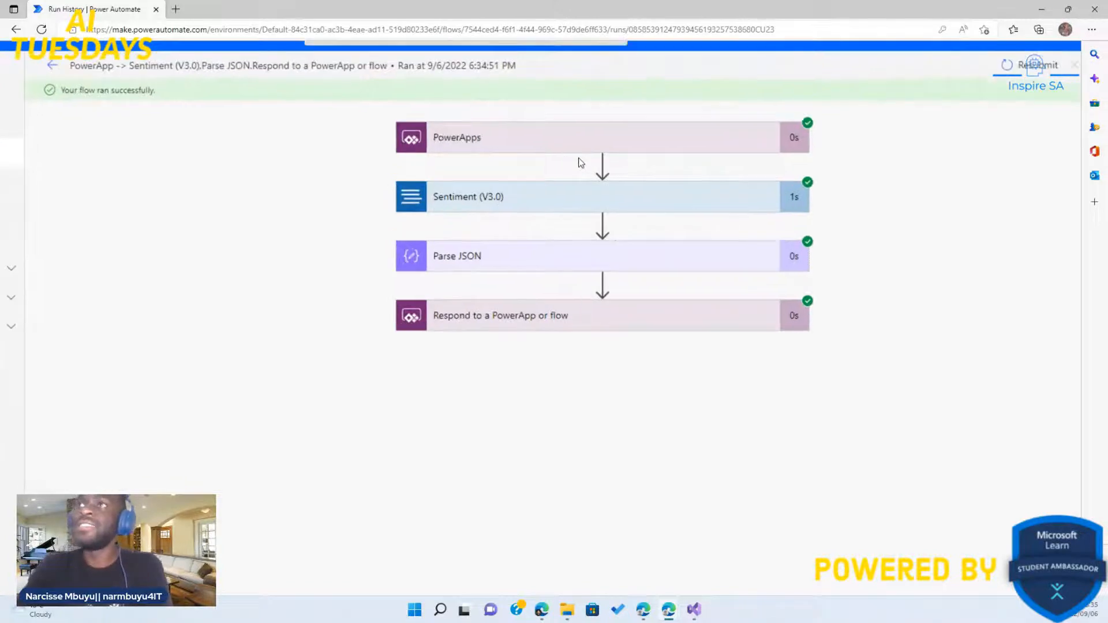
{"action": "scroll", "coordinate": [580, 162], "scroll_direction": "up", "scroll_amount": 2}
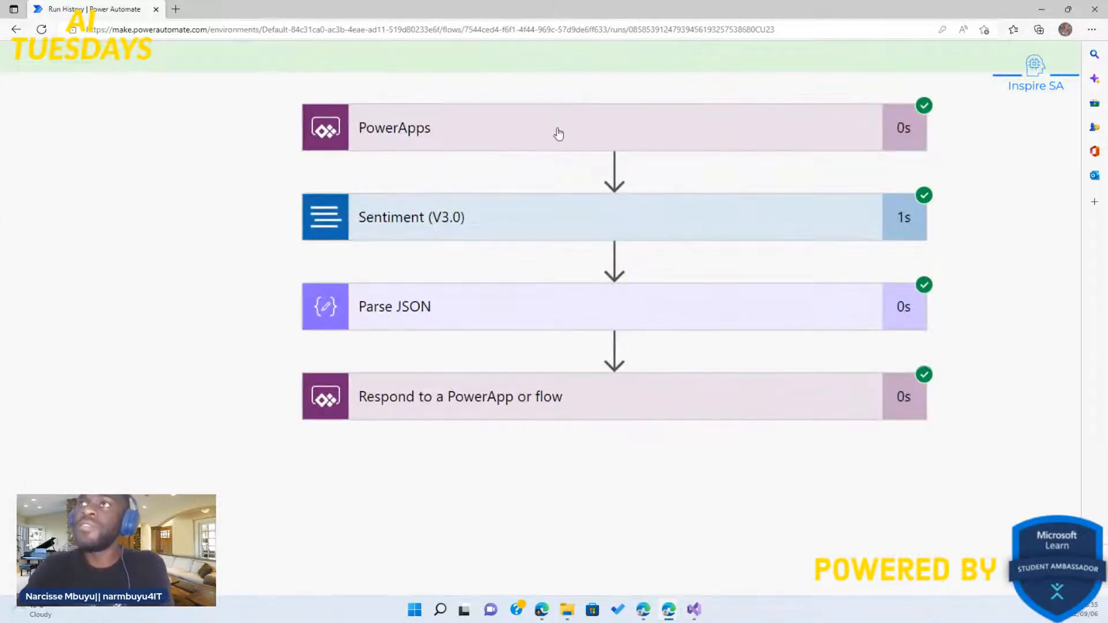
{"action": "left_click", "coordinate": [559, 133]}
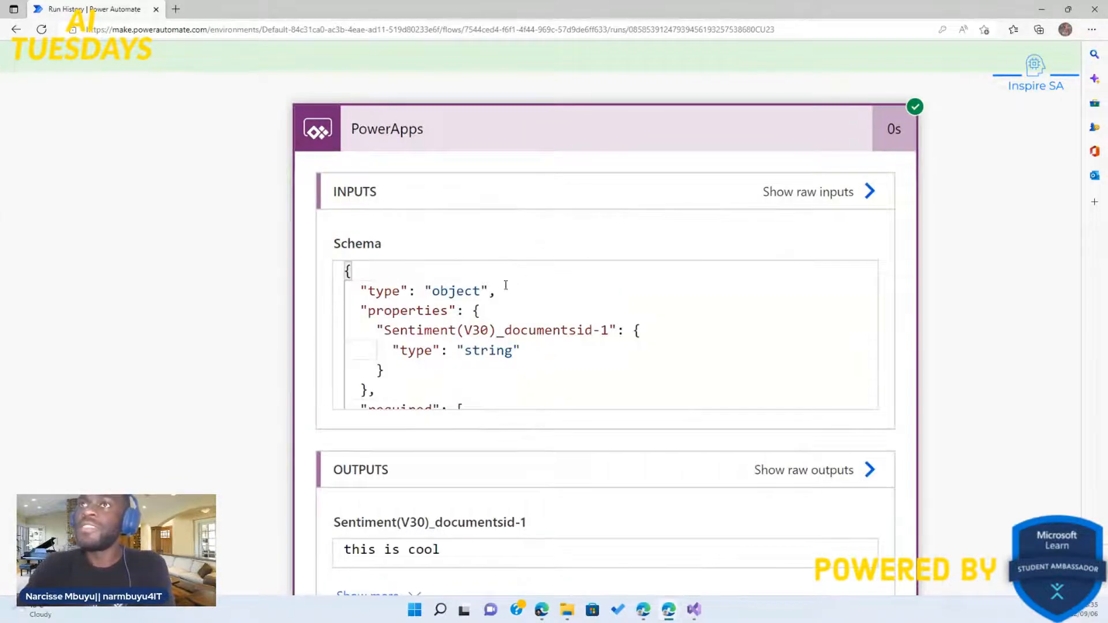
{"action": "scroll", "coordinate": [454, 356], "scroll_direction": "down", "scroll_amount": 1}
{"action": "scroll", "coordinate": [455, 355], "scroll_direction": "down", "scroll_amount": 1}
{"action": "scroll", "coordinate": [455, 356], "scroll_direction": "down", "scroll_amount": 2}
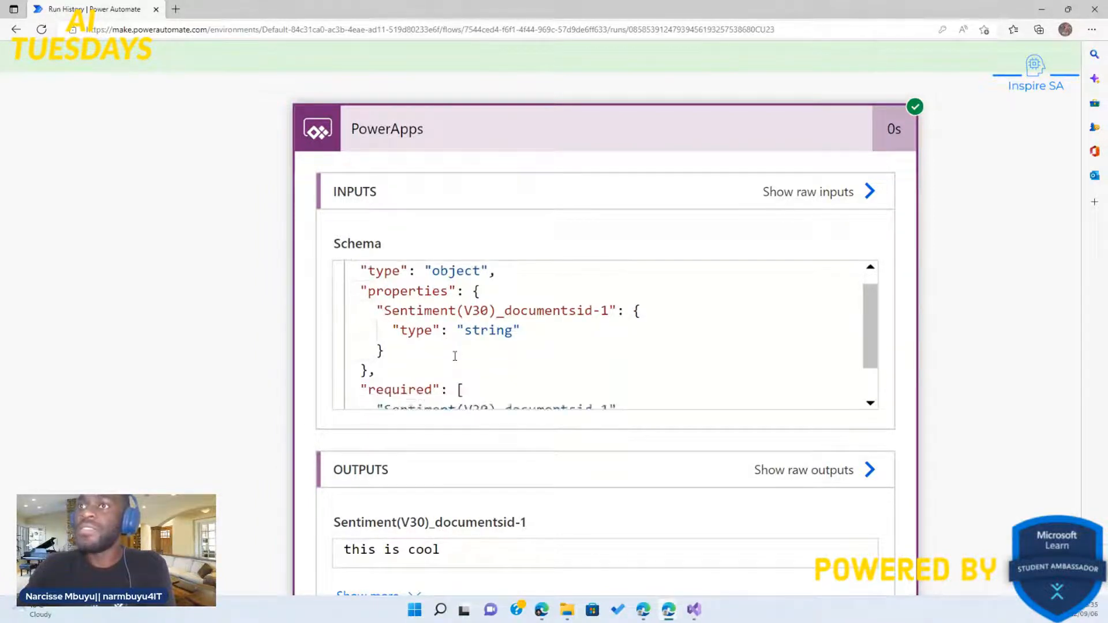
{"action": "scroll", "coordinate": [474, 524], "scroll_direction": "down", "scroll_amount": 1}
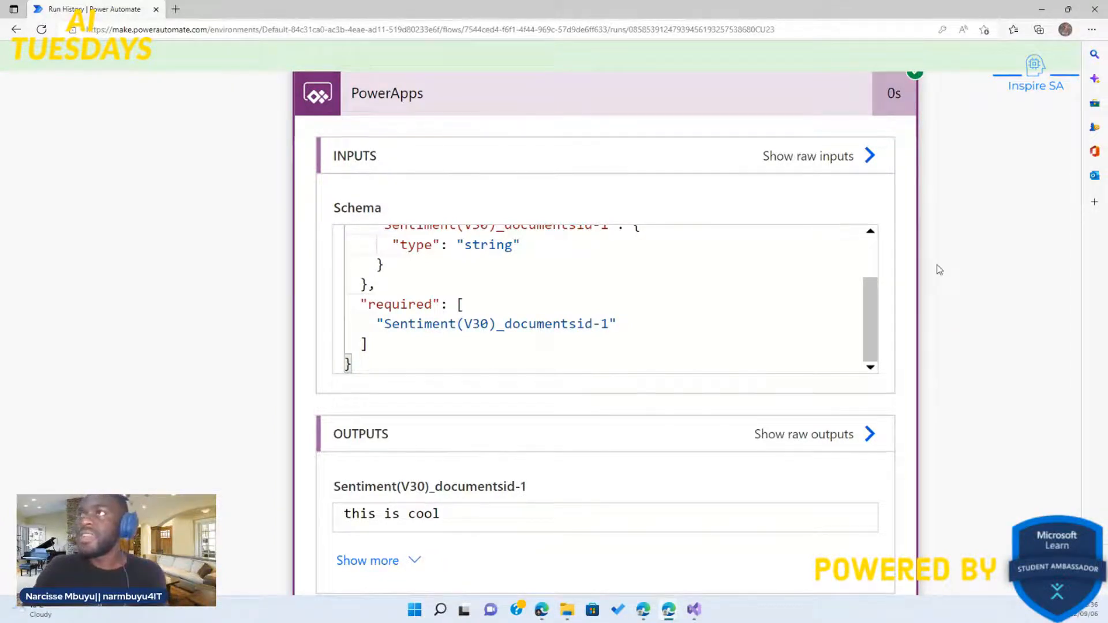
Step: Expand the run's Sentiment (V3.0) action and examine its input documents, output confidence scores, errors and model version
{"action": "scroll", "coordinate": [938, 269], "scroll_direction": "down", "scroll_amount": 4}
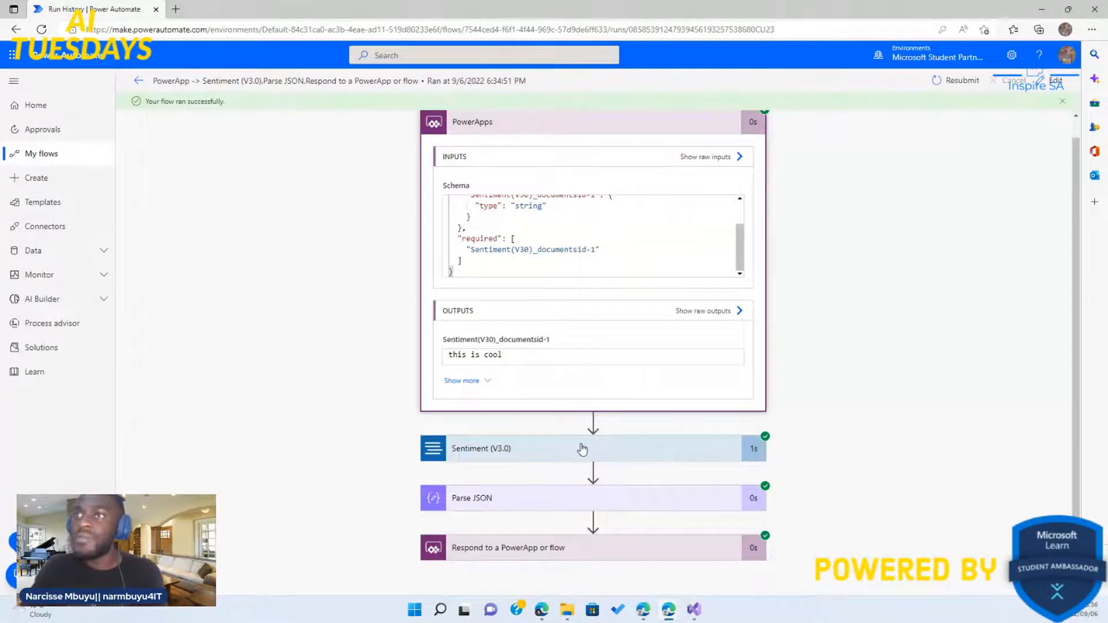
{"action": "left_click", "coordinate": [582, 449]}
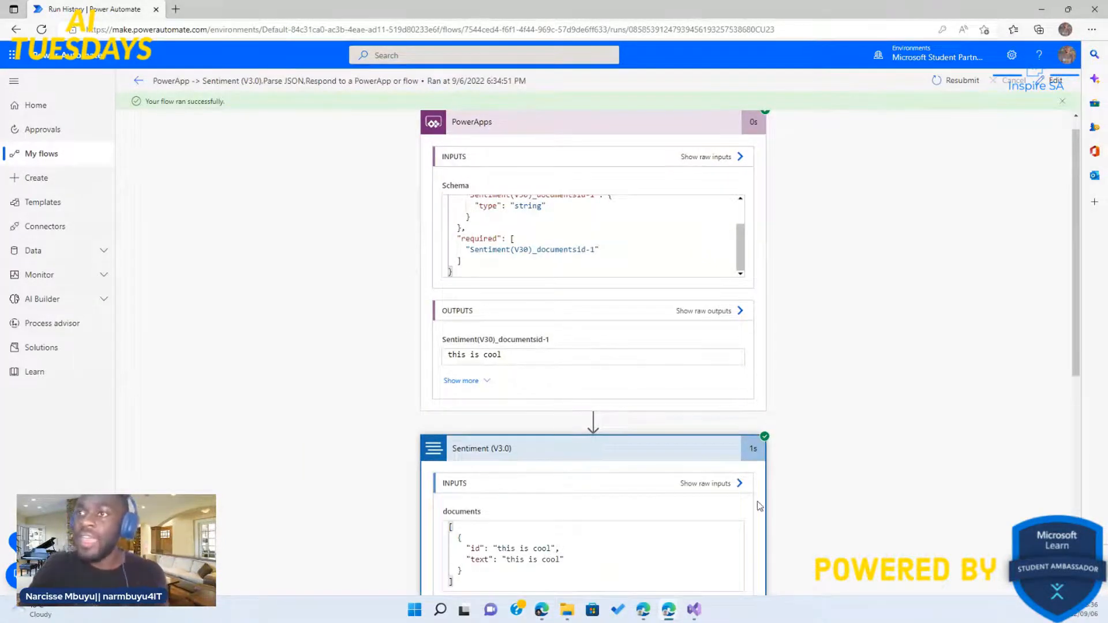
{"action": "scroll", "coordinate": [759, 506], "scroll_direction": "down", "scroll_amount": 2}
{"action": "scroll", "coordinate": [759, 506], "scroll_direction": "down", "scroll_amount": 1}
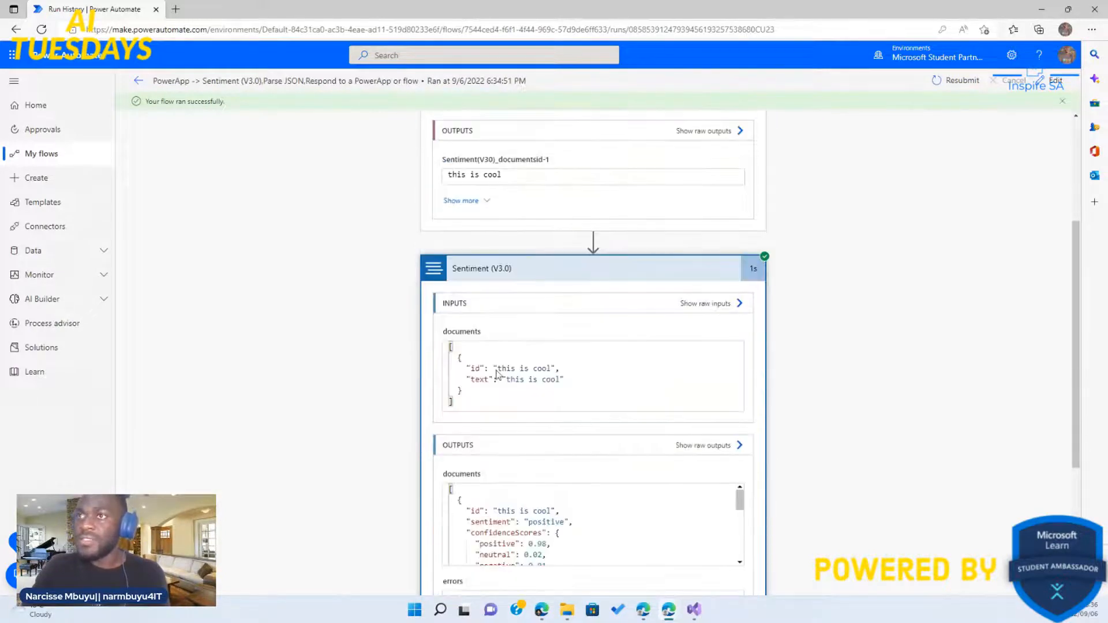
{"action": "scroll", "coordinate": [618, 399], "scroll_direction": "down", "scroll_amount": 1}
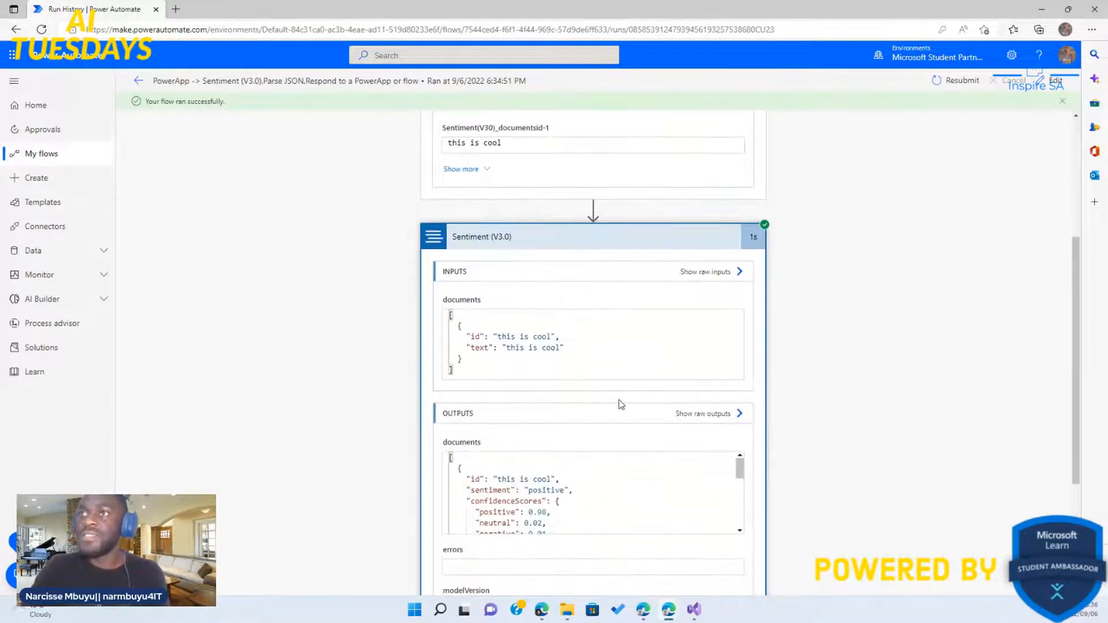
{"action": "scroll", "coordinate": [619, 403], "scroll_direction": "down", "scroll_amount": 2}
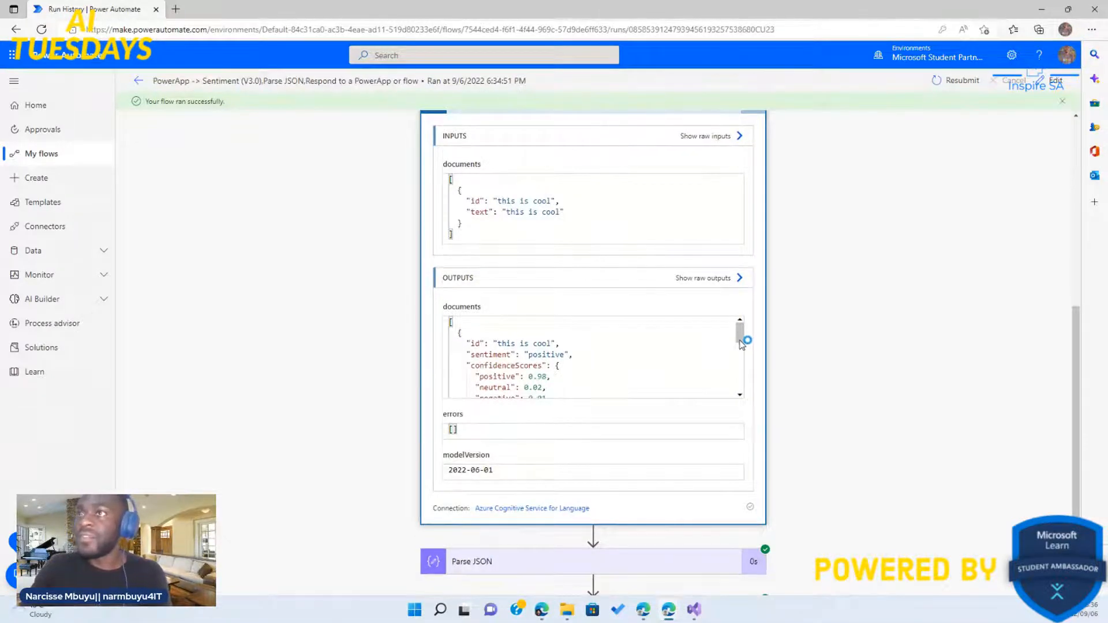
{"action": "scroll", "coordinate": [742, 355], "scroll_direction": "down", "scroll_amount": 1}
{"action": "scroll", "coordinate": [742, 365], "scroll_direction": "down", "scroll_amount": 2}
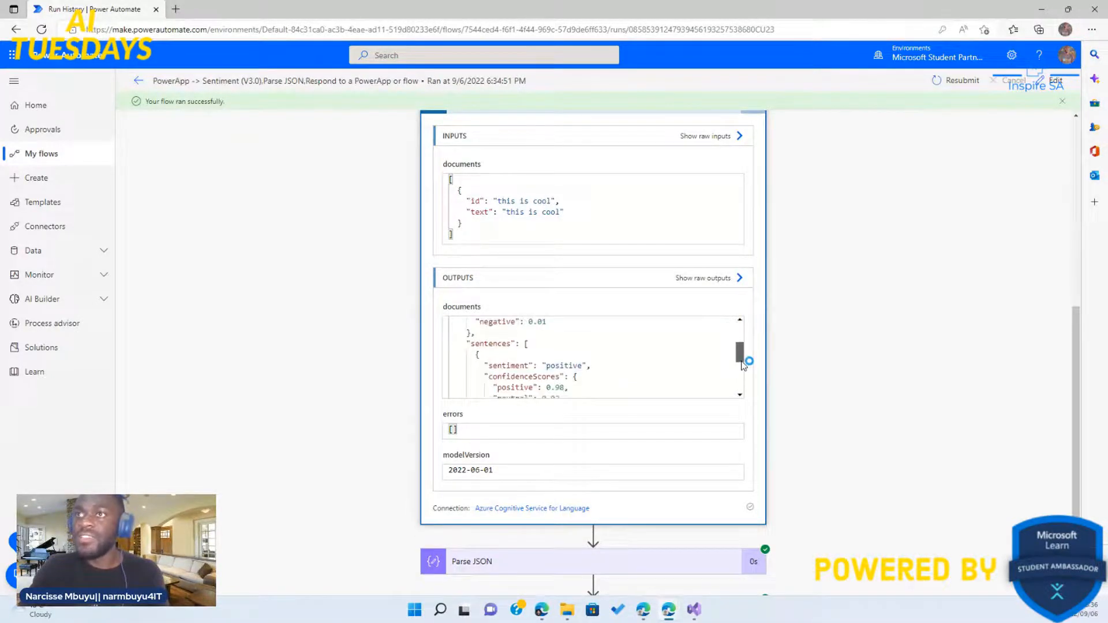
{"action": "scroll", "coordinate": [748, 378], "scroll_direction": "down", "scroll_amount": 3}
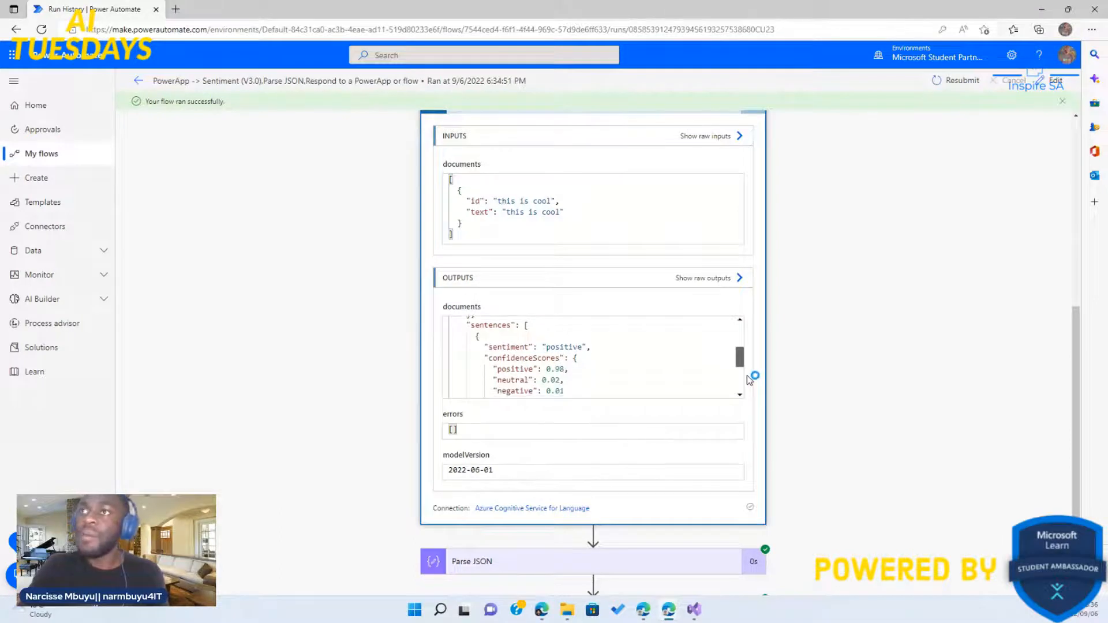
{"action": "scroll", "coordinate": [748, 378], "scroll_direction": "up", "scroll_amount": 2}
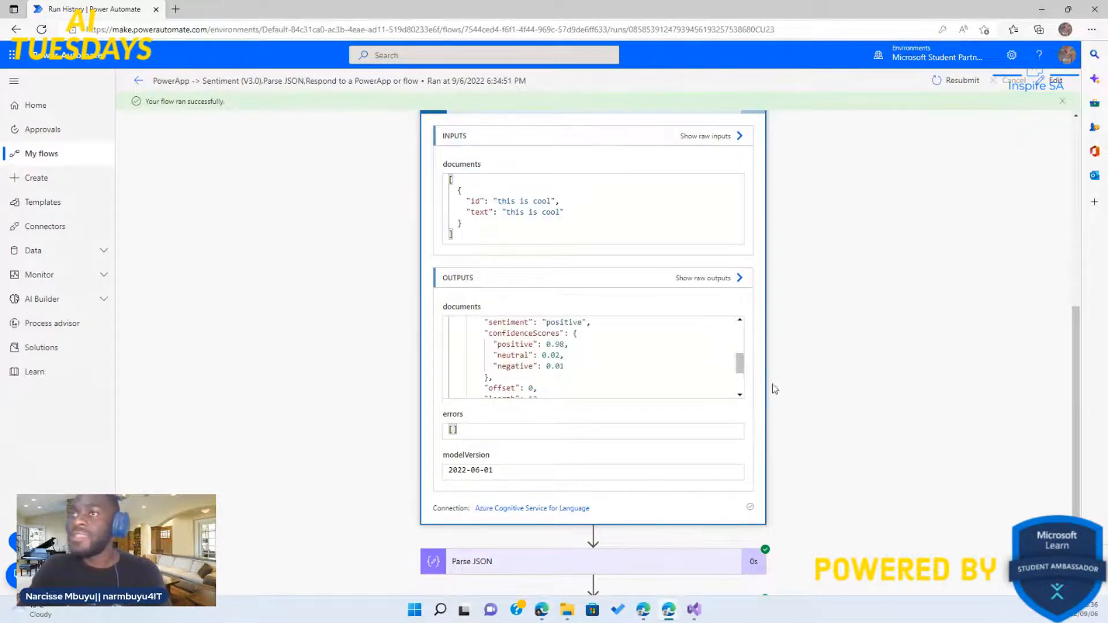
{"action": "scroll", "coordinate": [792, 406], "scroll_direction": "down", "scroll_amount": 1}
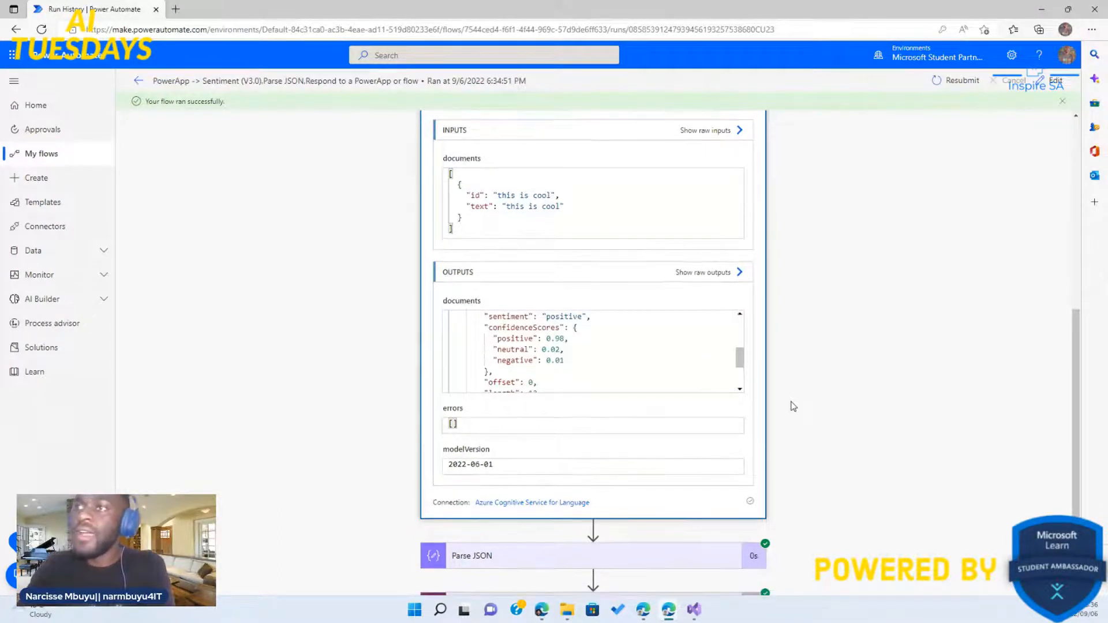
{"action": "scroll", "coordinate": [606, 476], "scroll_direction": "down", "scroll_amount": 1}
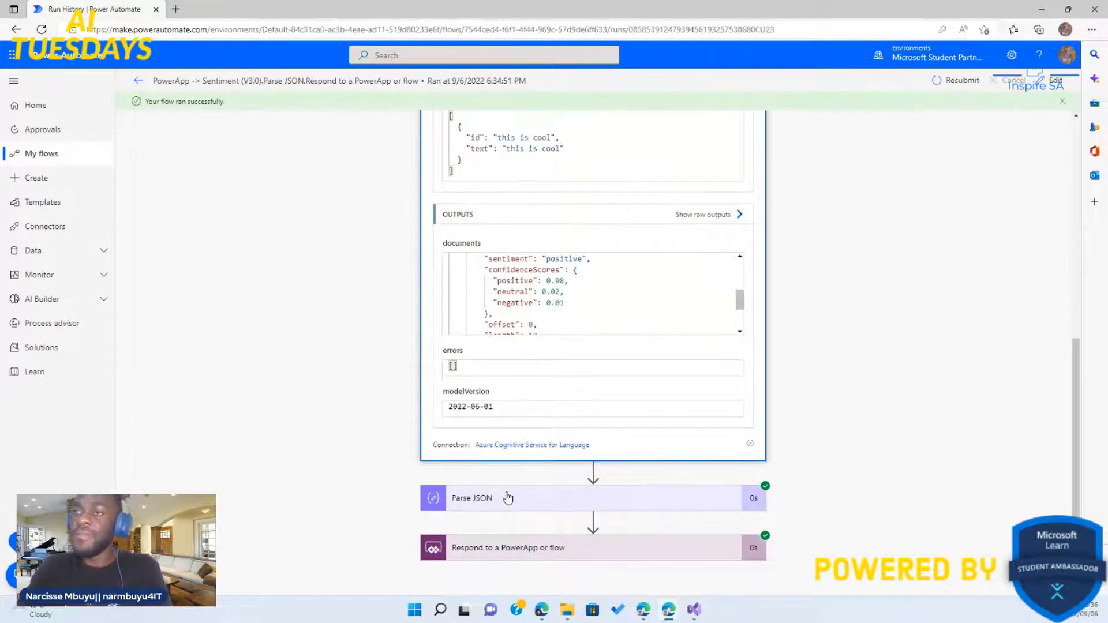
Step: Expand the run's Parse JSON action, examine its input content and schema, and collapse it again
{"action": "left_click", "coordinate": [508, 497]}
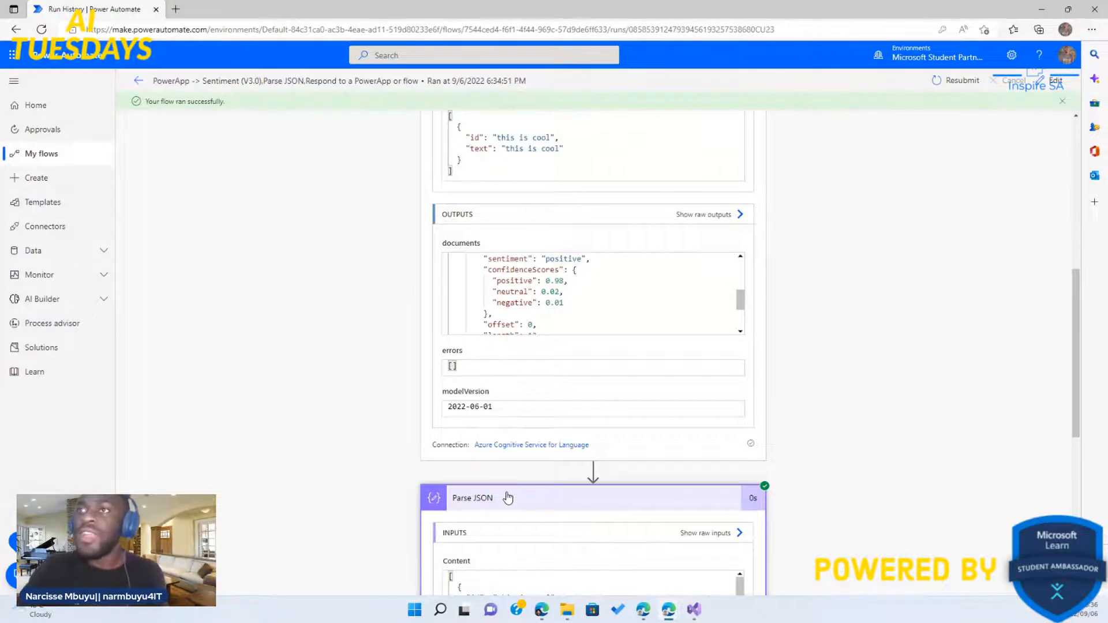
{"action": "scroll", "coordinate": [508, 497], "scroll_direction": "down", "scroll_amount": 2}
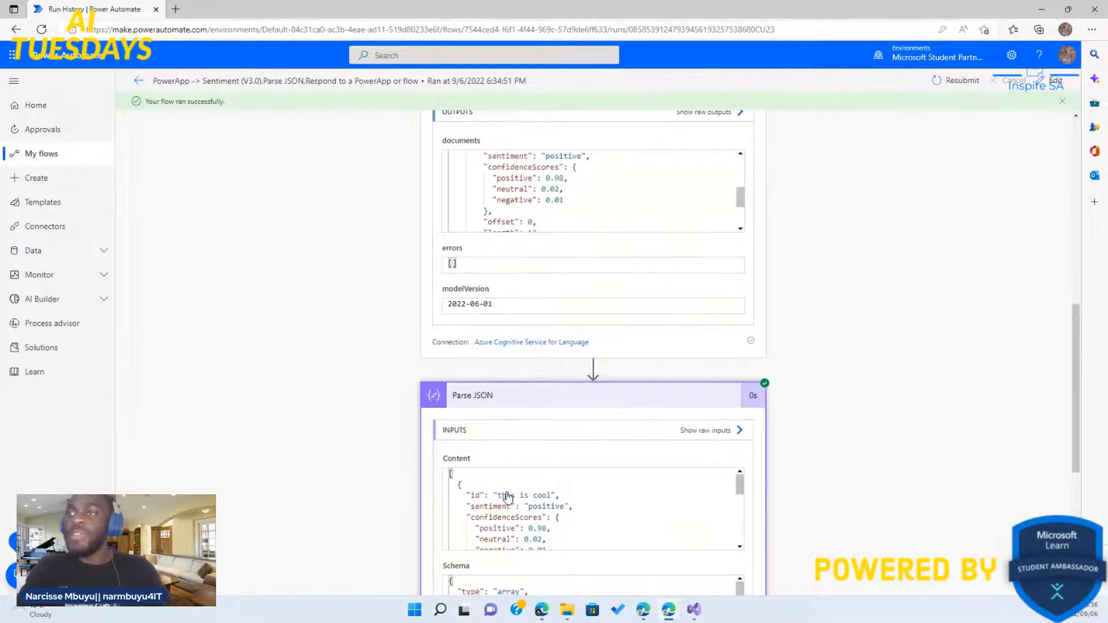
{"action": "scroll", "coordinate": [507, 497], "scroll_direction": "down", "scroll_amount": 1}
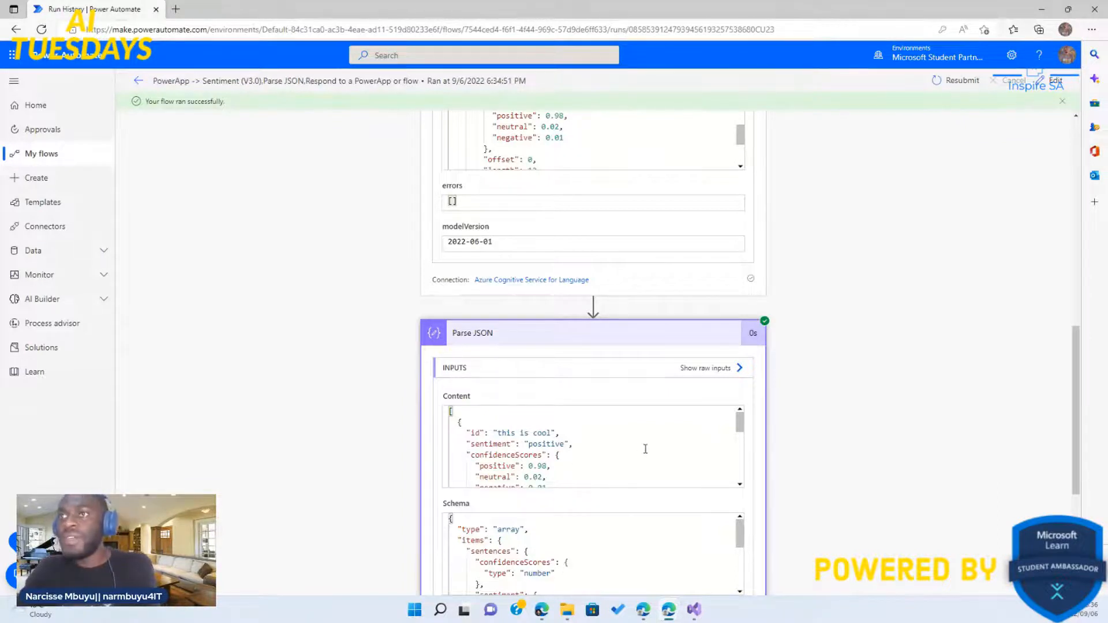
{"action": "left_click", "coordinate": [701, 334]}
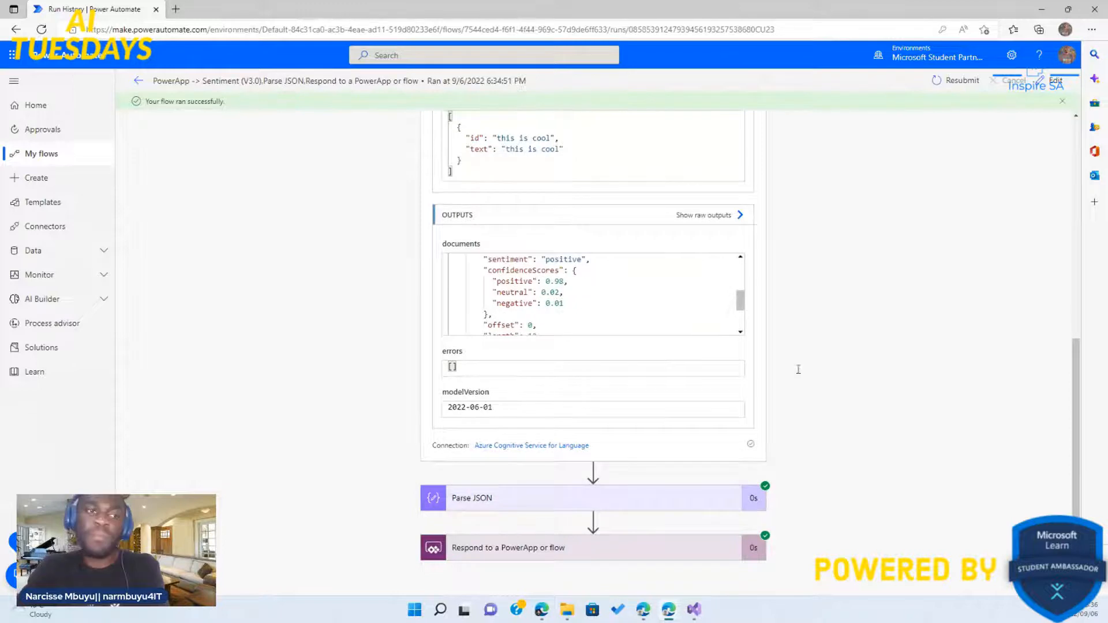
Step: Expand the run's Respond to a PowerApp or flow action, examine its status code, body and schema, and restore the window to its smaller size
{"action": "left_click", "coordinate": [610, 545]}
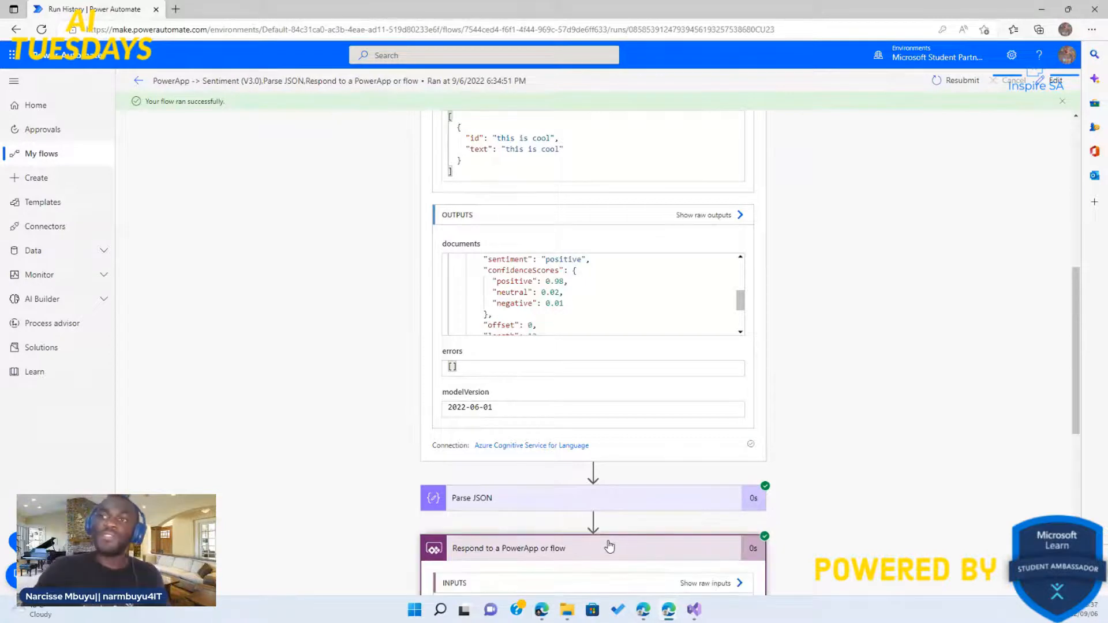
{"action": "scroll", "coordinate": [609, 546], "scroll_direction": "down", "scroll_amount": 1}
{"action": "scroll", "coordinate": [609, 545], "scroll_direction": "down", "scroll_amount": 1}
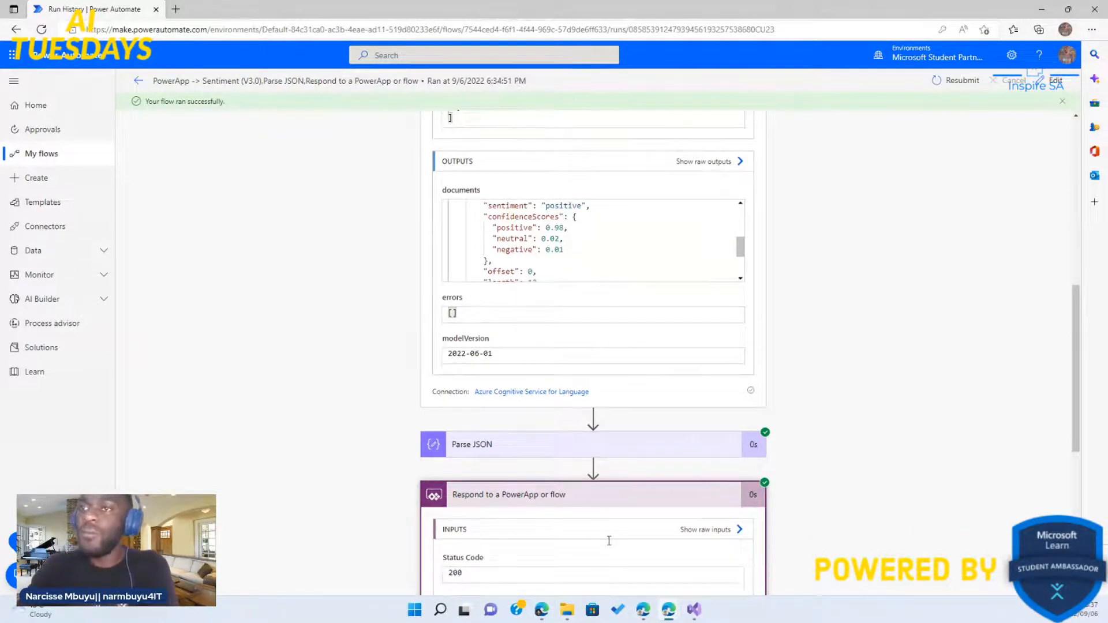
{"action": "scroll", "coordinate": [609, 540], "scroll_direction": "down", "scroll_amount": 8}
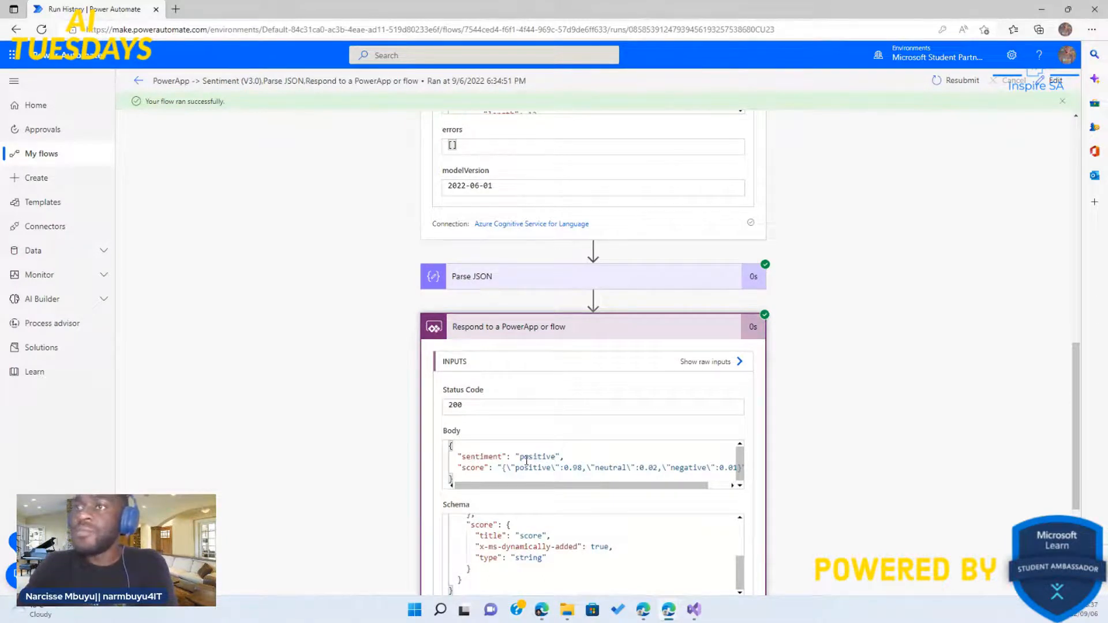
{"action": "scroll", "coordinate": [526, 460], "scroll_direction": "down", "scroll_amount": 1}
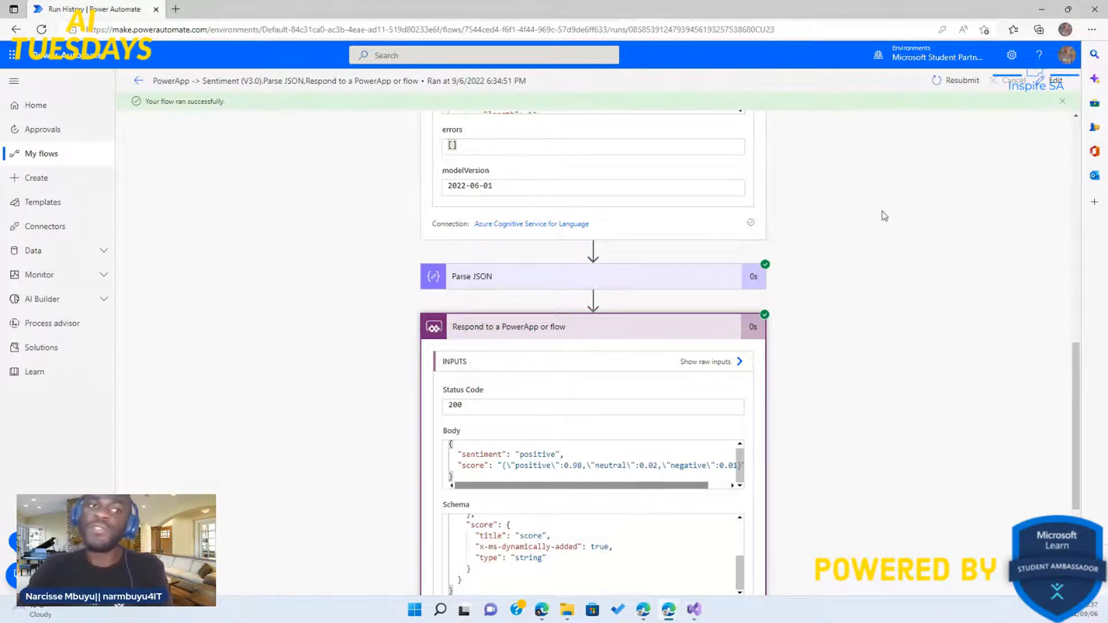
{"action": "mouse_move", "coordinate": [1067, 14]}
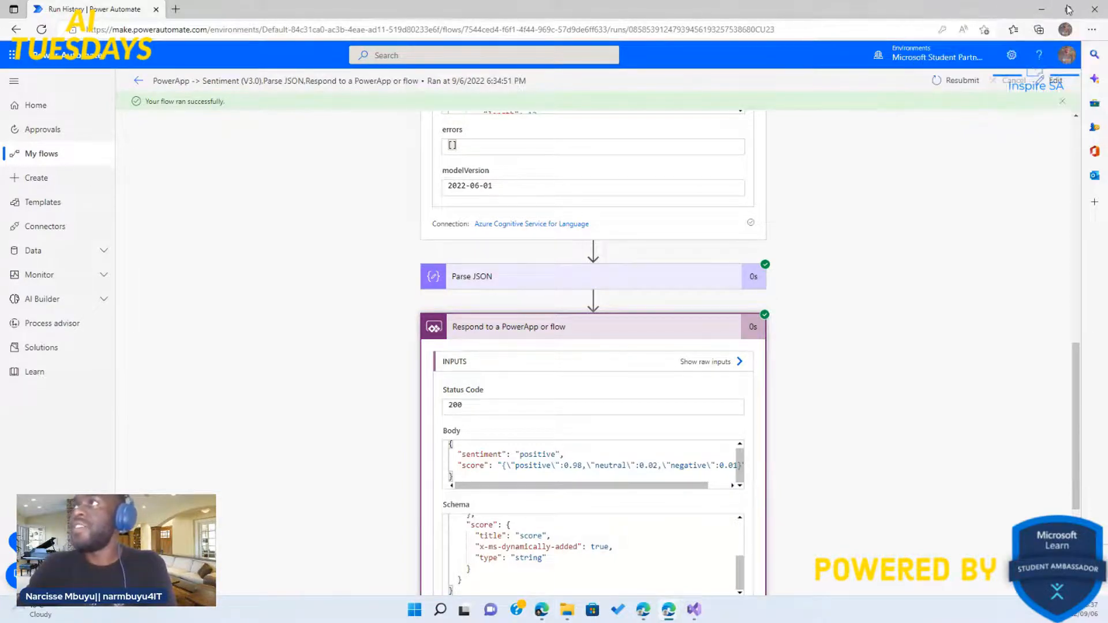
{"action": "left_click", "coordinate": [1068, 10]}
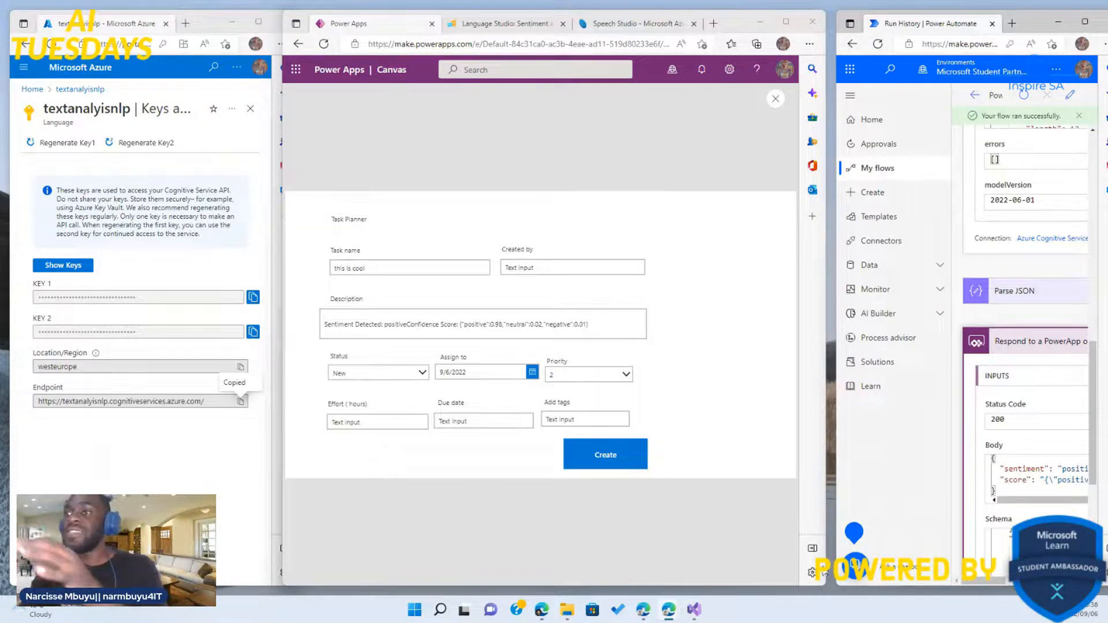
Step: Switch to Visual Studio, review the C# language detection and opinion mining methods, and minimize the window
{"action": "left_click", "coordinate": [697, 611]}
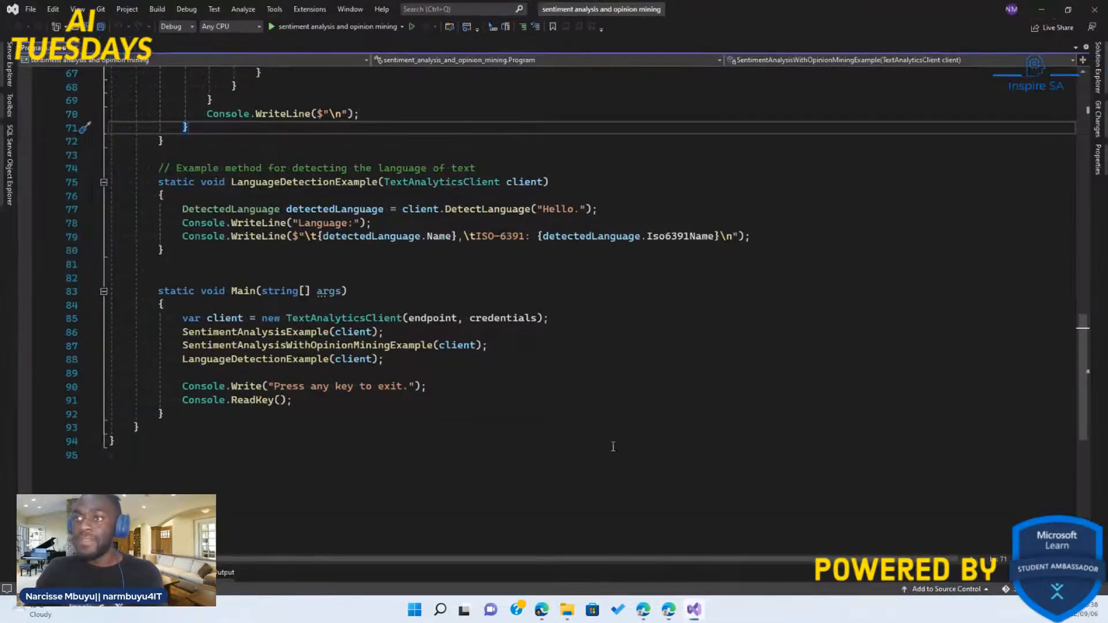
{"action": "scroll", "coordinate": [613, 353], "scroll_direction": "up", "scroll_amount": 2}
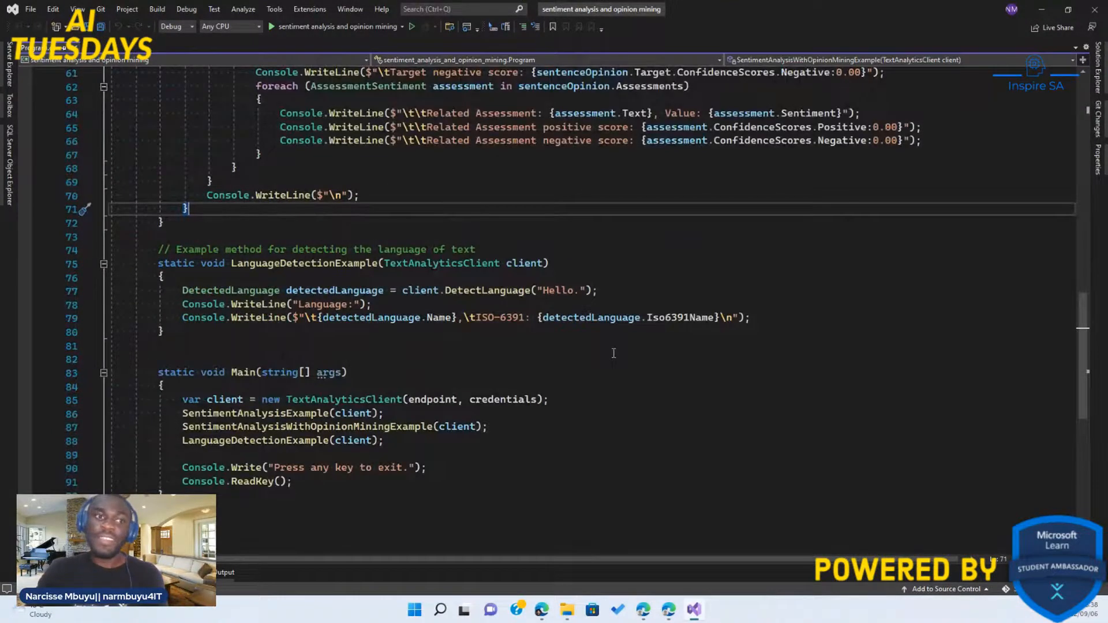
{"action": "scroll", "coordinate": [614, 353], "scroll_direction": "up", "scroll_amount": 9}
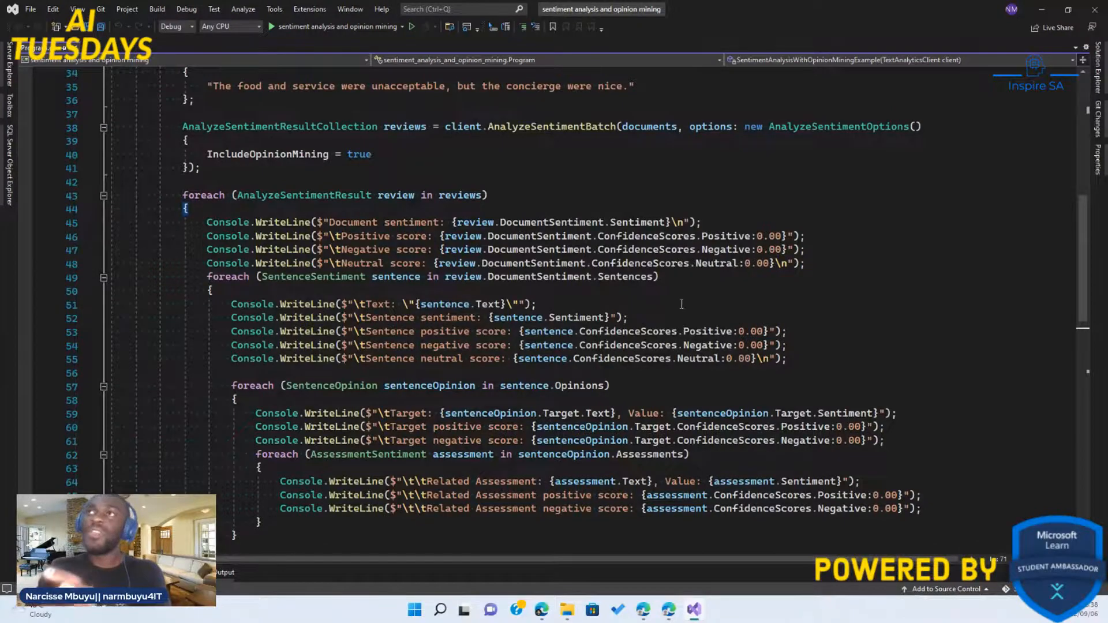
{"action": "left_click", "coordinate": [1041, 10]}
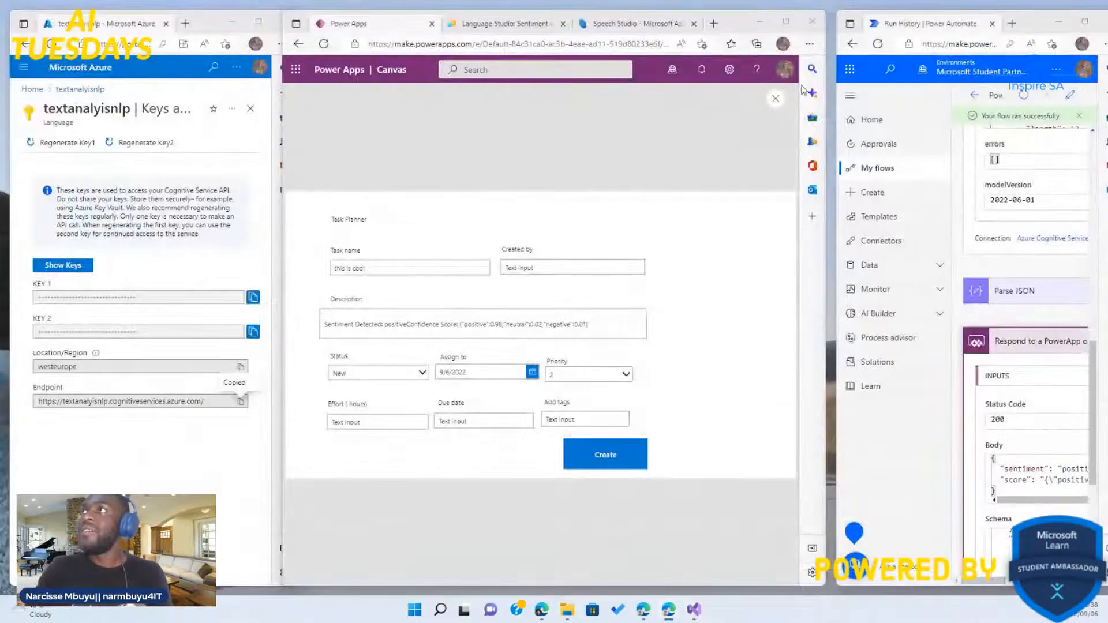
Step: Revisit the app's Description result and the Language Studio sentiment page, and briefly show the Visual Studio code again
{"action": "left_click", "coordinate": [569, 332]}
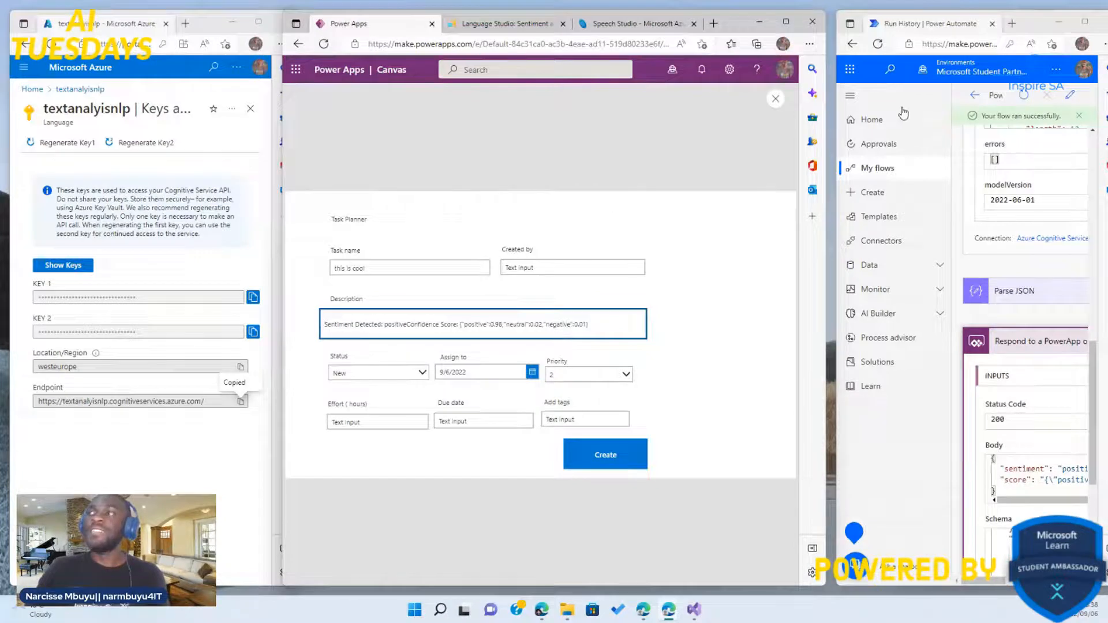
{"action": "left_click", "coordinate": [501, 27]}
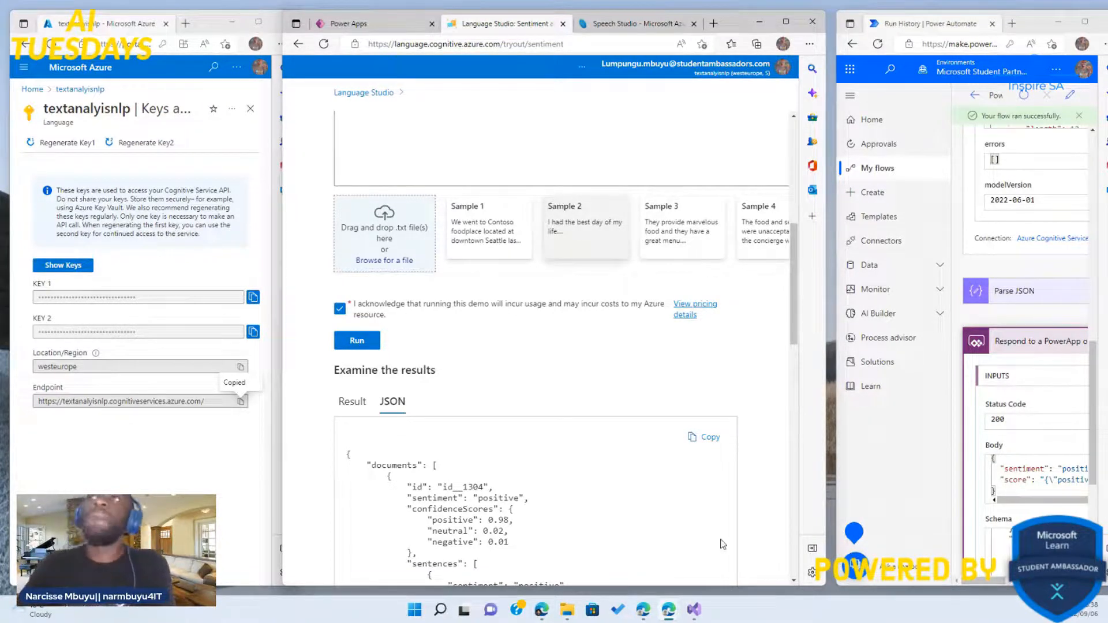
{"action": "left_click", "coordinate": [702, 606]}
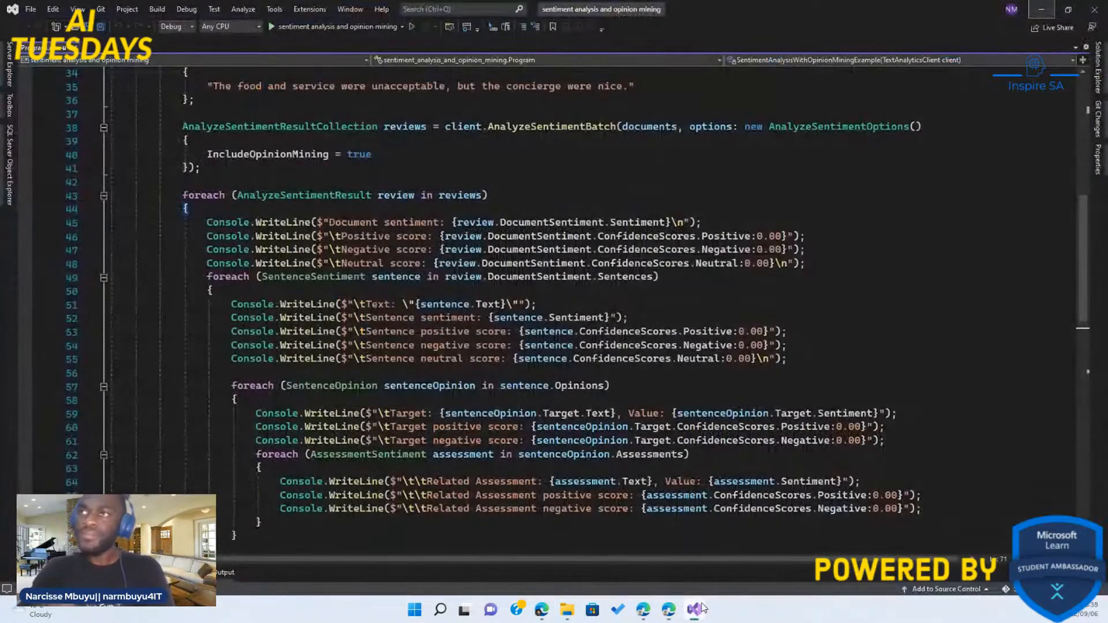
{"action": "left_click", "coordinate": [1042, 10]}
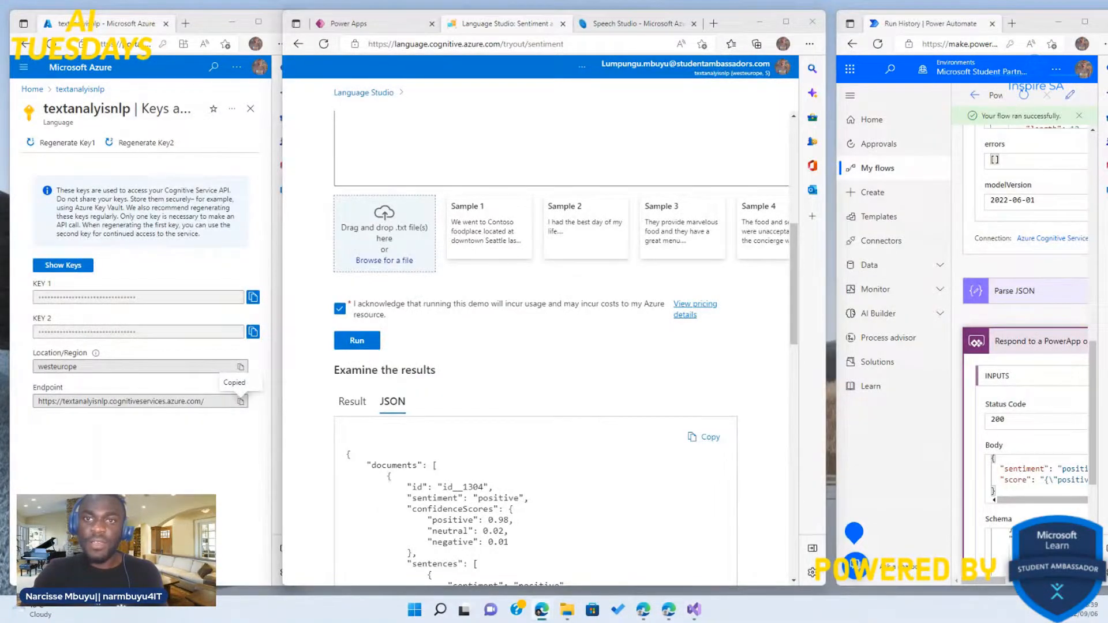